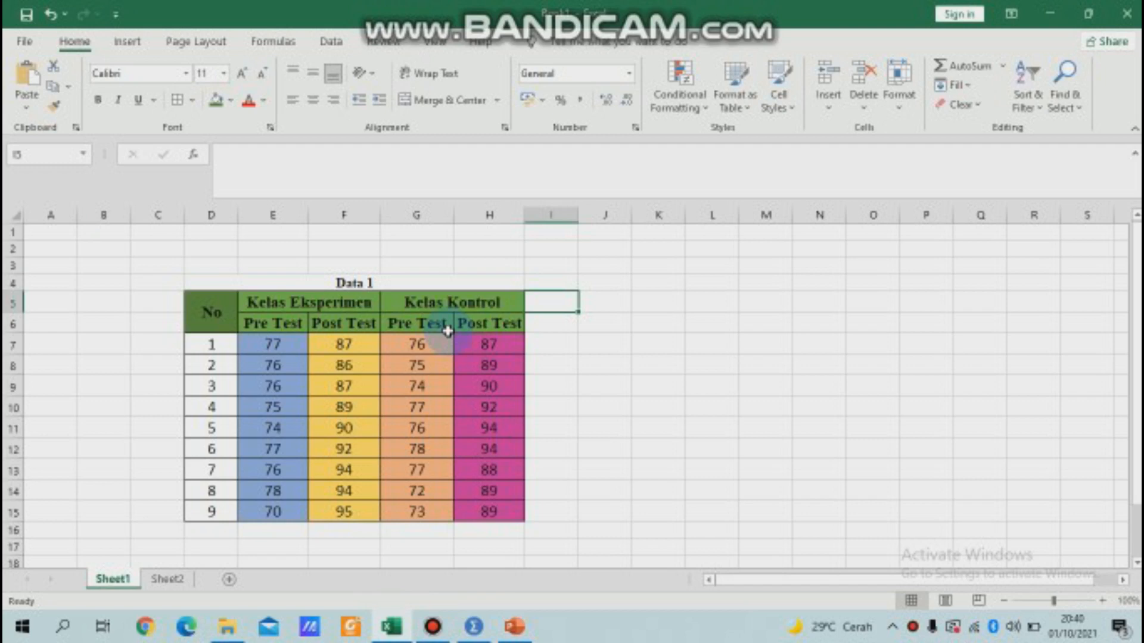
# Switch to SPSS and define two variables named Hasil and Kelas in the empty dataset's variable definitions.
pyautogui.click(481, 633)
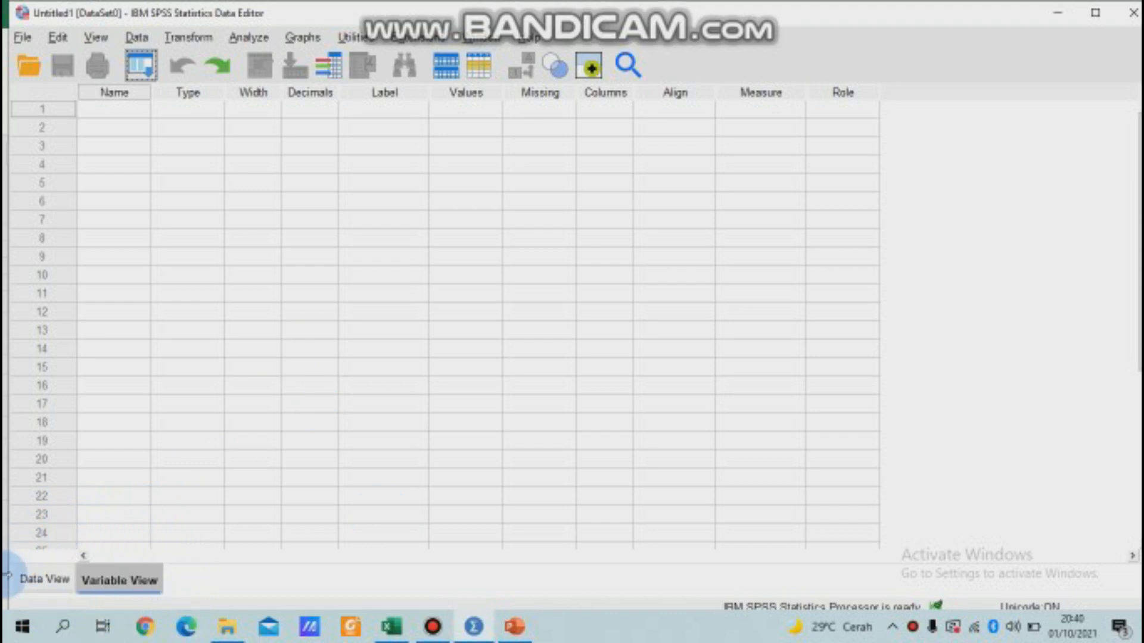
pyautogui.click(46, 584)
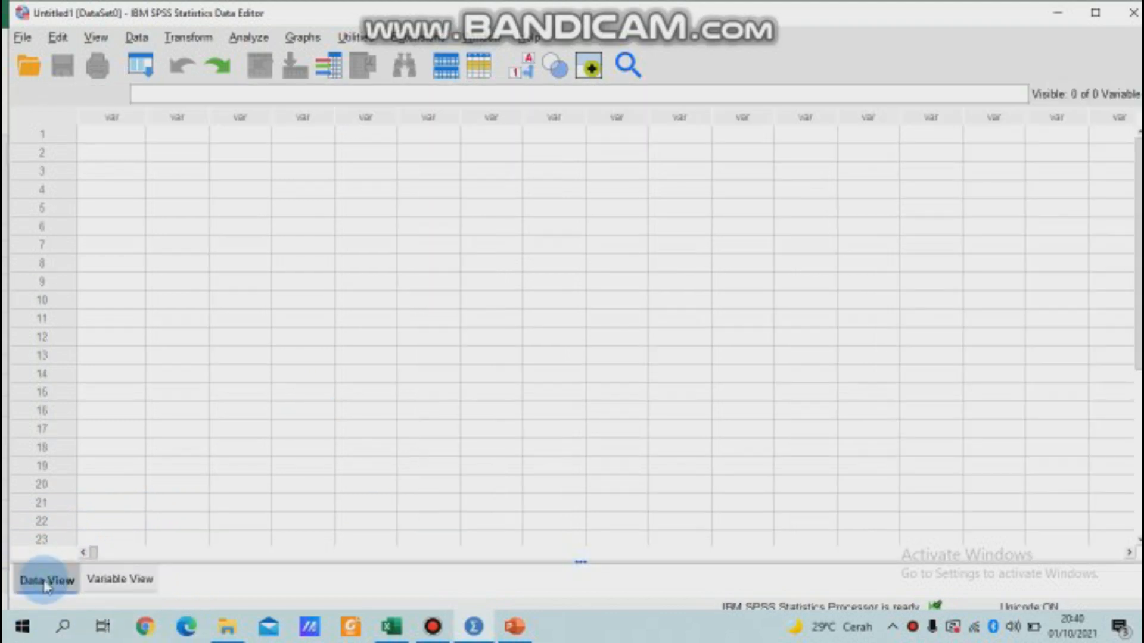
pyautogui.click(112, 583)
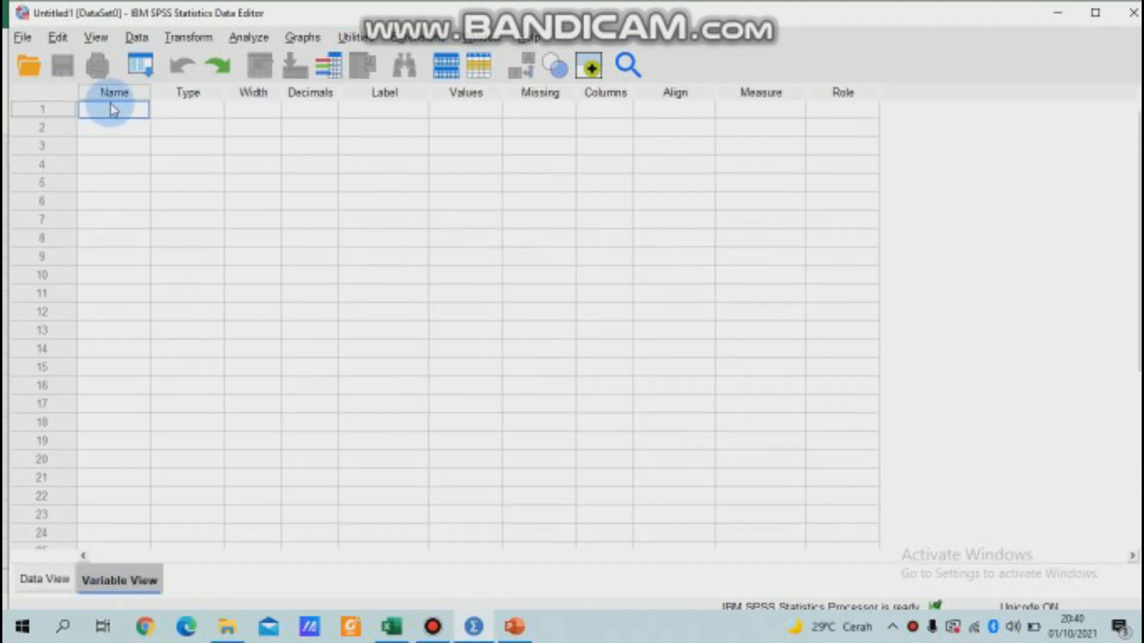
pyautogui.click(110, 107)
pyautogui.write('Hasil')
pyautogui.press('Return')
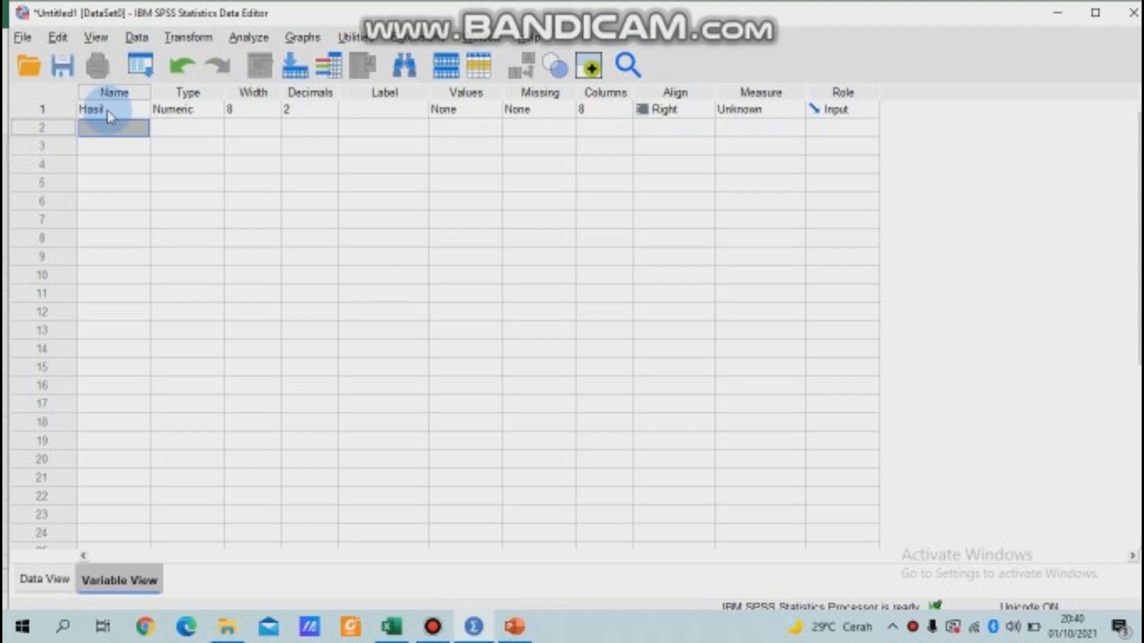
pyautogui.click(104, 123)
pyautogui.write('Kelas')
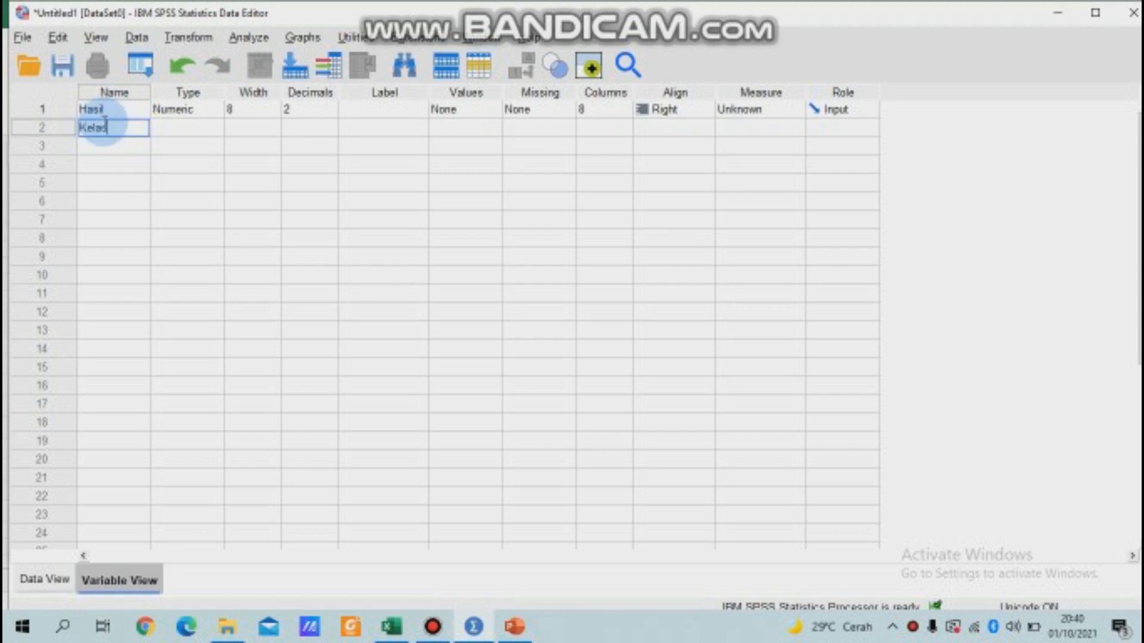
pyautogui.press('Return')
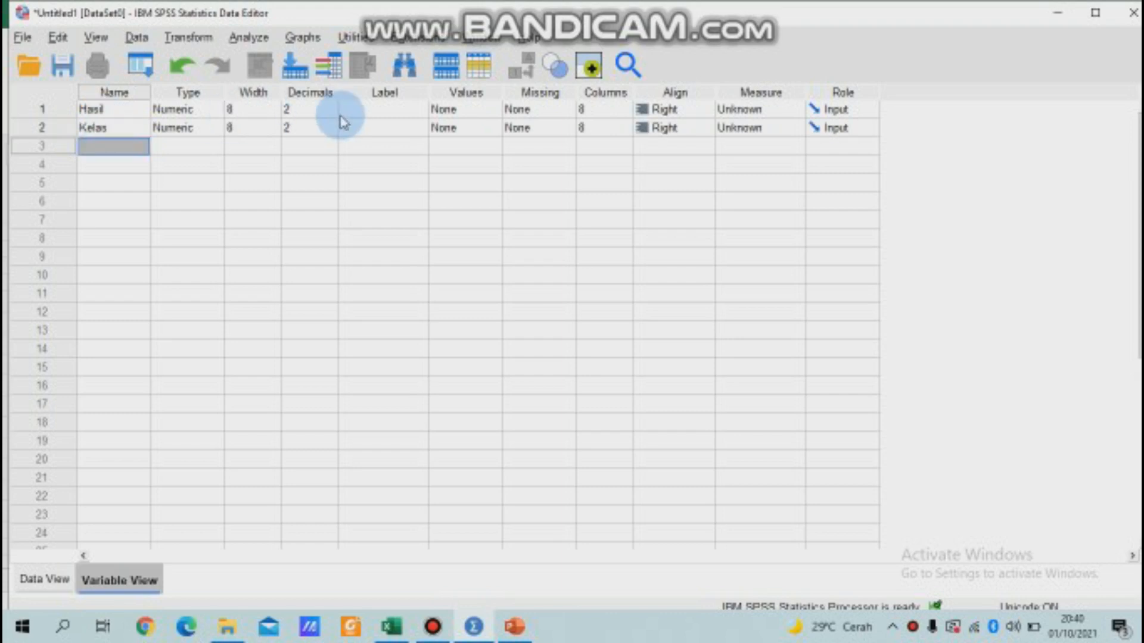
# Label the variable Hasil as "Hasil Belajar Siswa" and the variable Kelas as "Kelas".
pyautogui.click(365, 111)
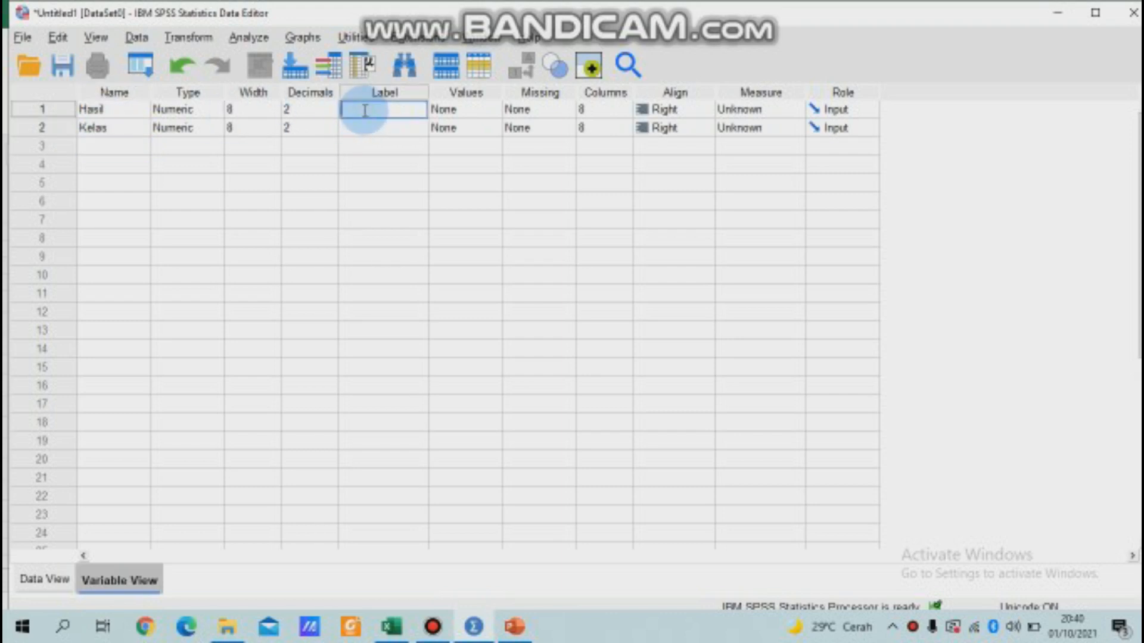
pyautogui.write('Hasil Belajar Siswa')
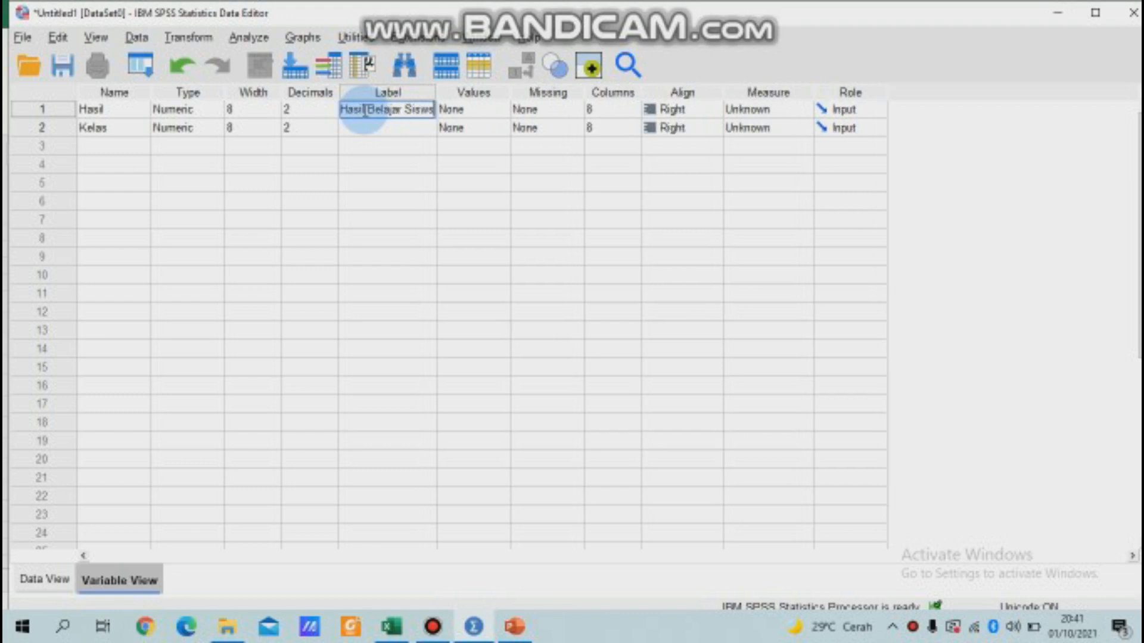
pyautogui.press('BackSpace')
pyautogui.press('BackSpace')
pyautogui.write('a')
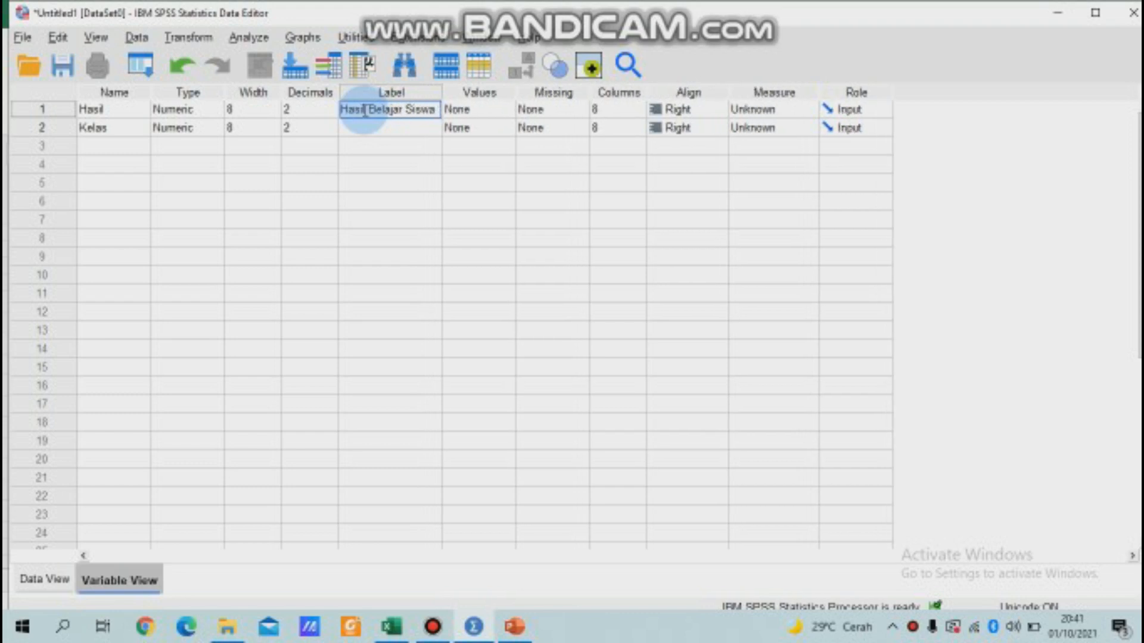
pyautogui.click(395, 130)
pyautogui.write('K')
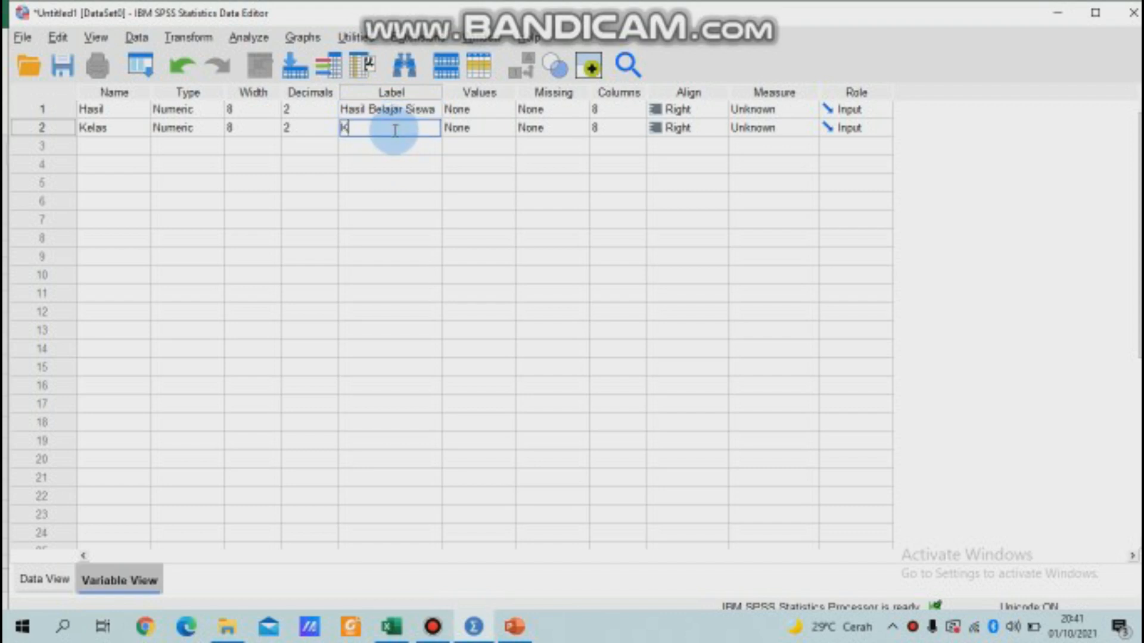
pyautogui.write('elas')
# Set the decimals of both variables, Hasil and Kelas, to 0.
pyautogui.click(320, 111)
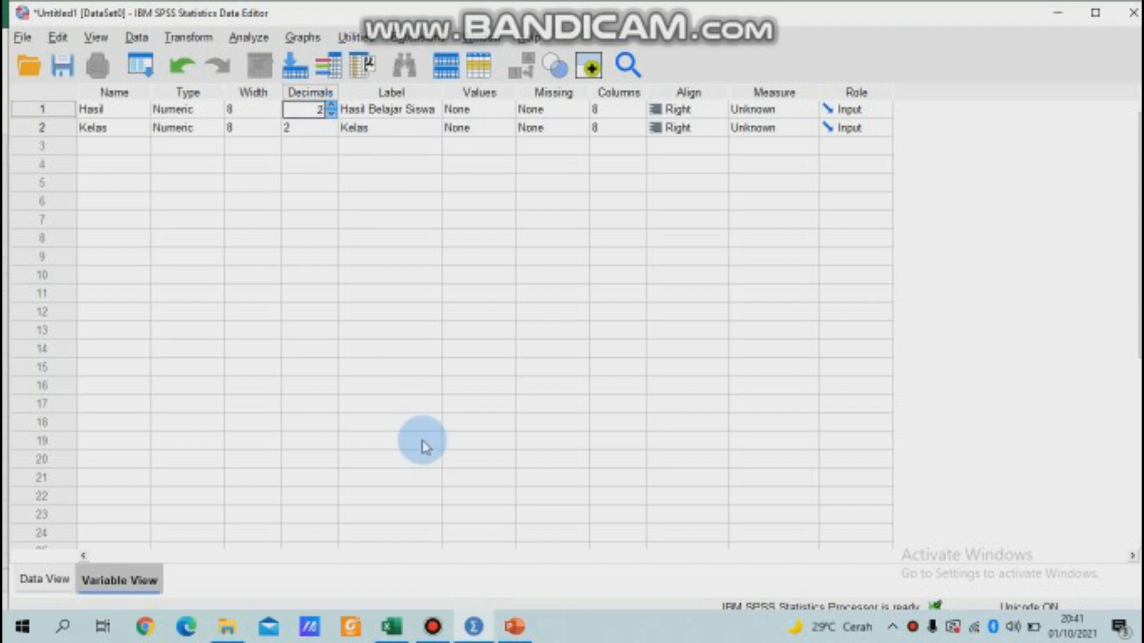
pyautogui.click(398, 631)
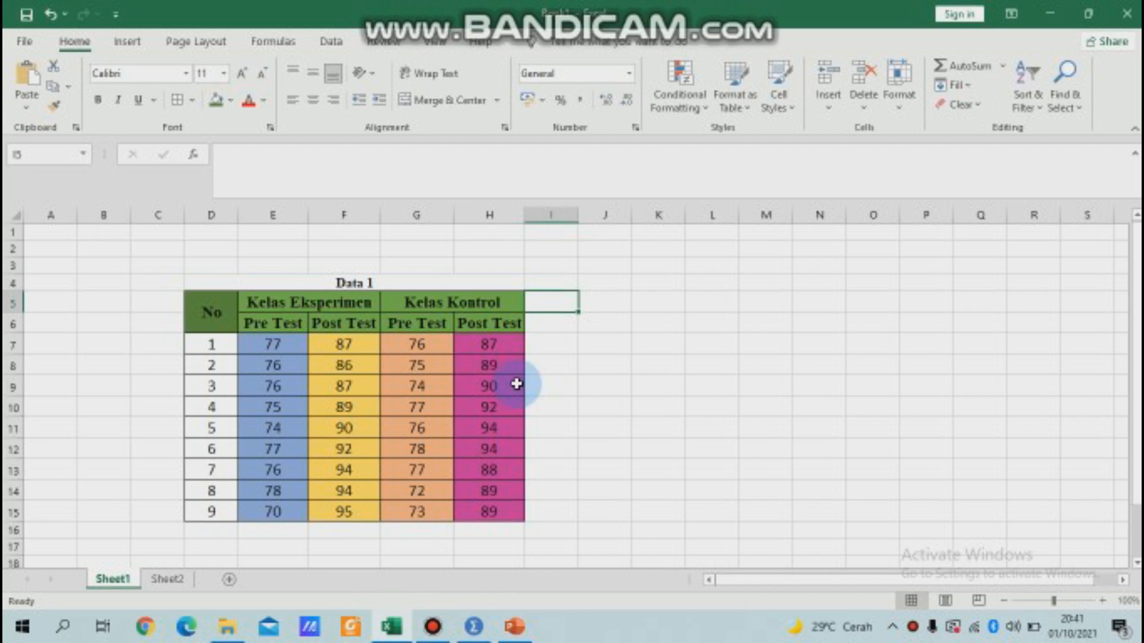
pyautogui.click(475, 633)
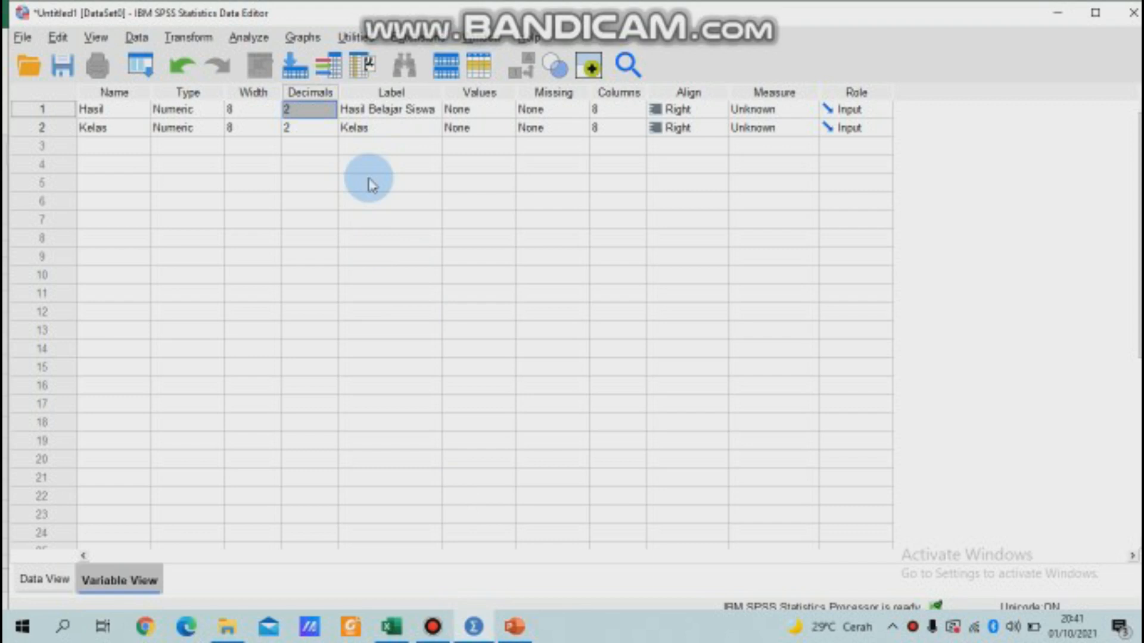
pyautogui.click(328, 115)
pyautogui.click(329, 114)
pyautogui.click(331, 114)
pyautogui.click(326, 127)
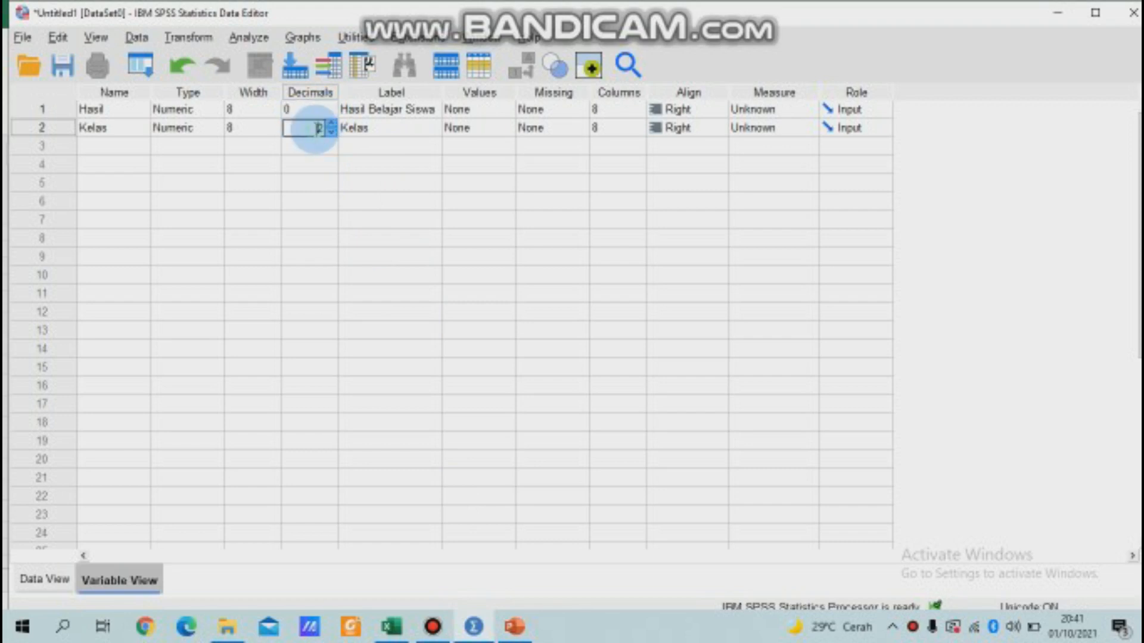
pyautogui.click(332, 131)
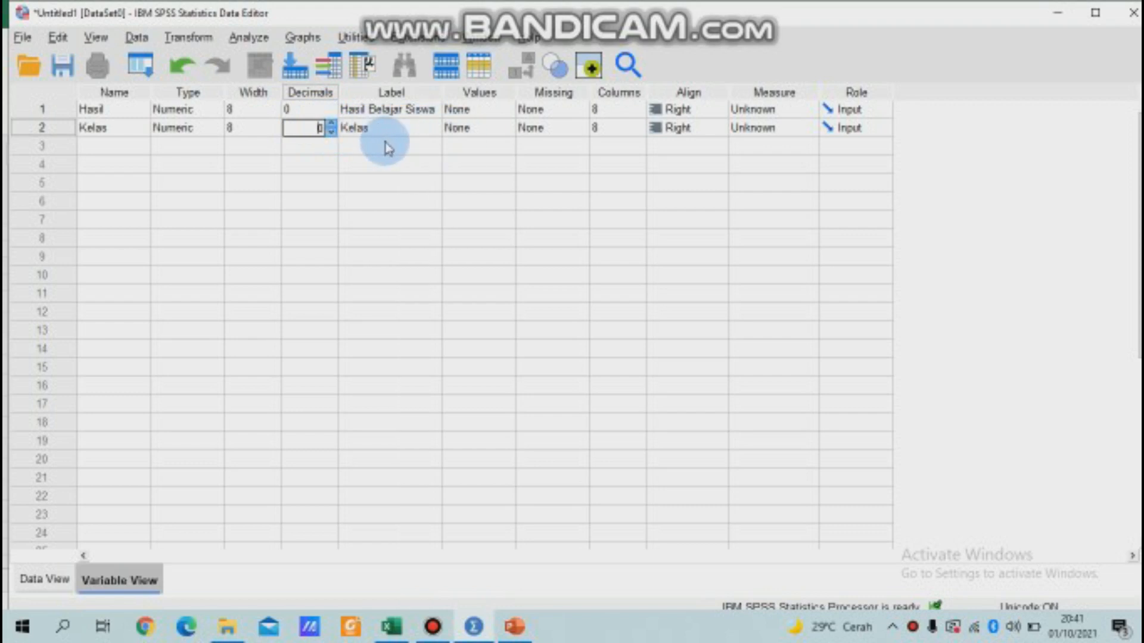
# Add a value label to the Kelas variable that defines 1 as "Pre Test Eksperimen".
pyautogui.click(460, 131)
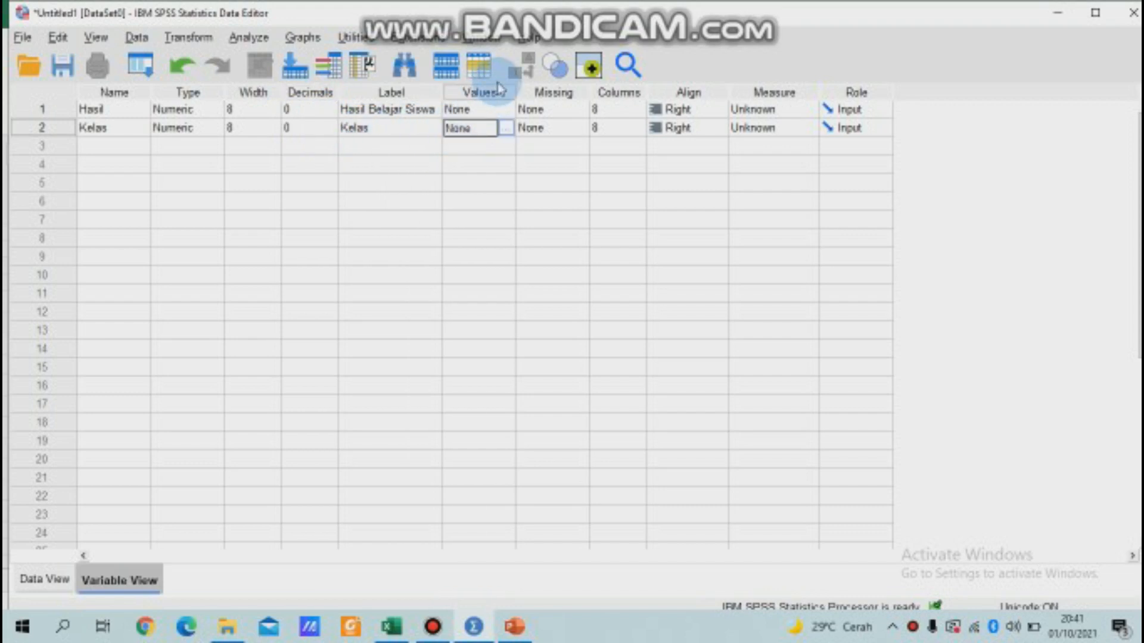
pyautogui.click(510, 130)
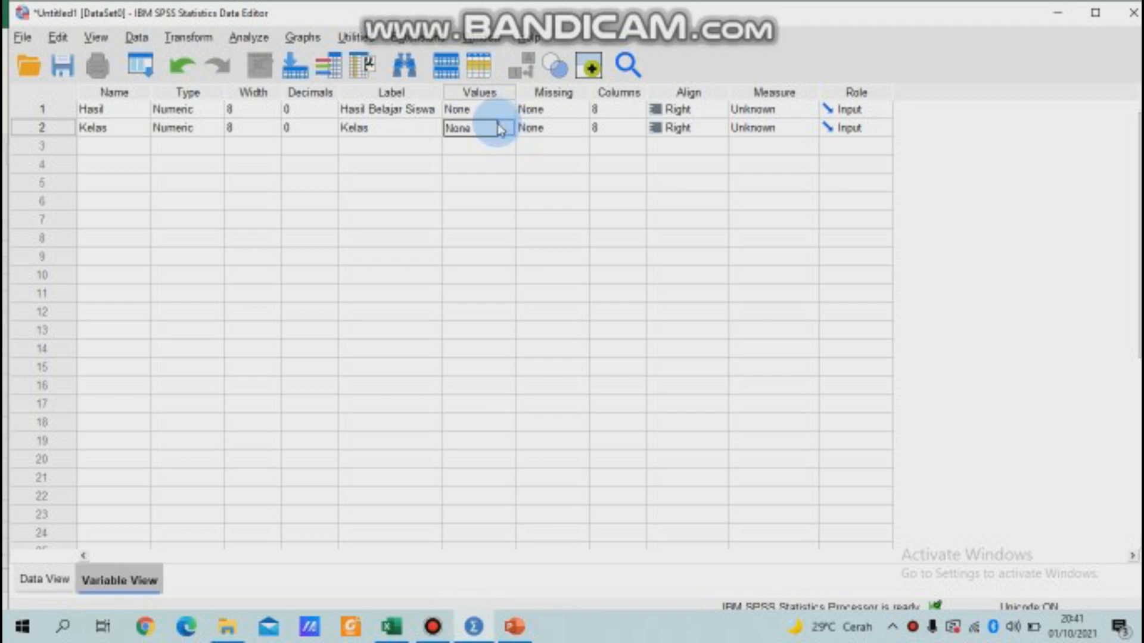
pyautogui.click(506, 130)
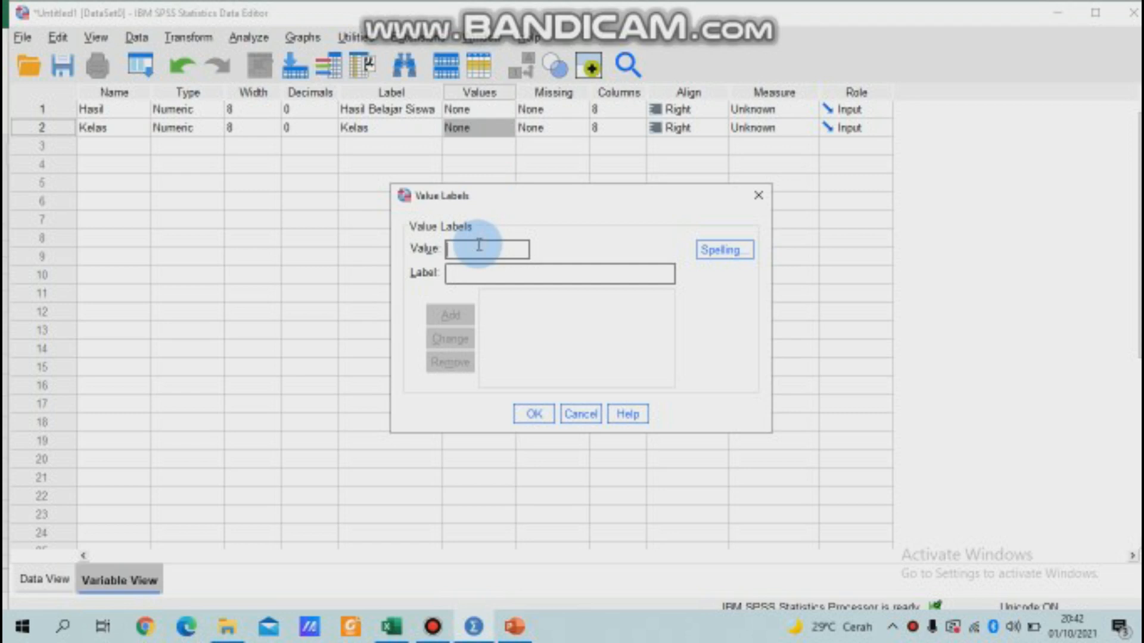
pyautogui.write('1')
pyautogui.click(470, 272)
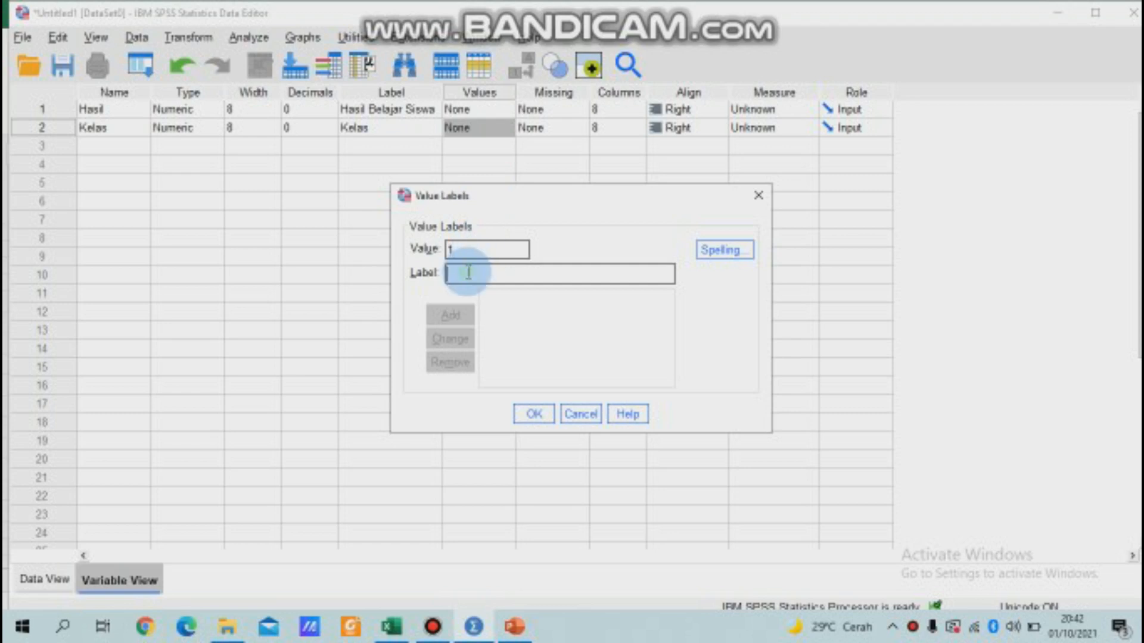
pyautogui.write('Pre ')
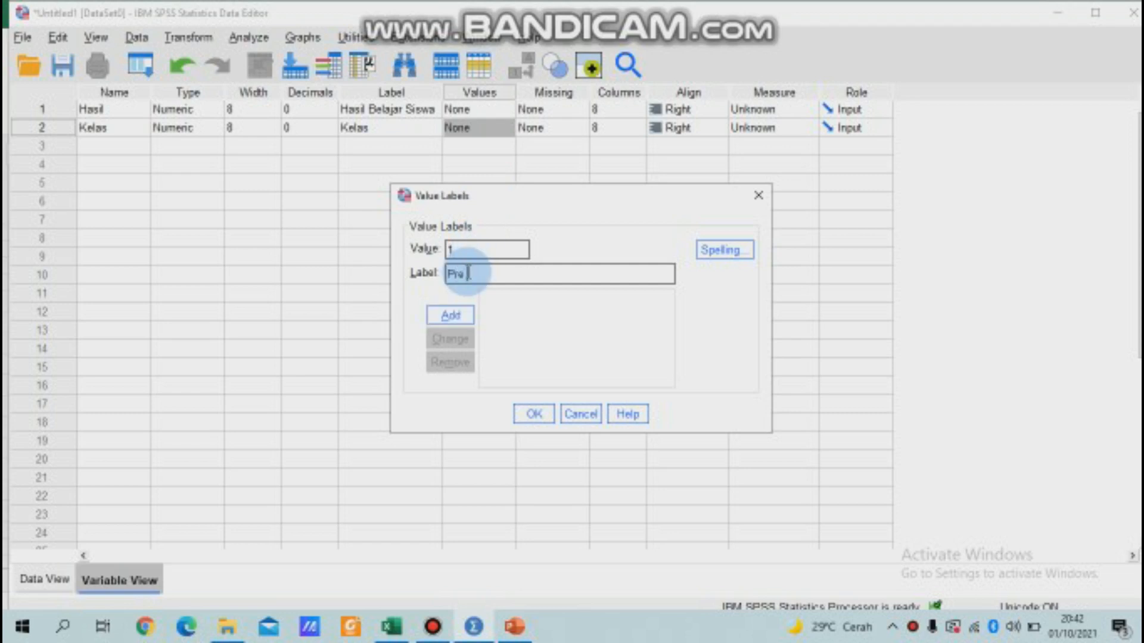
pyautogui.write('Test Eksperimen')
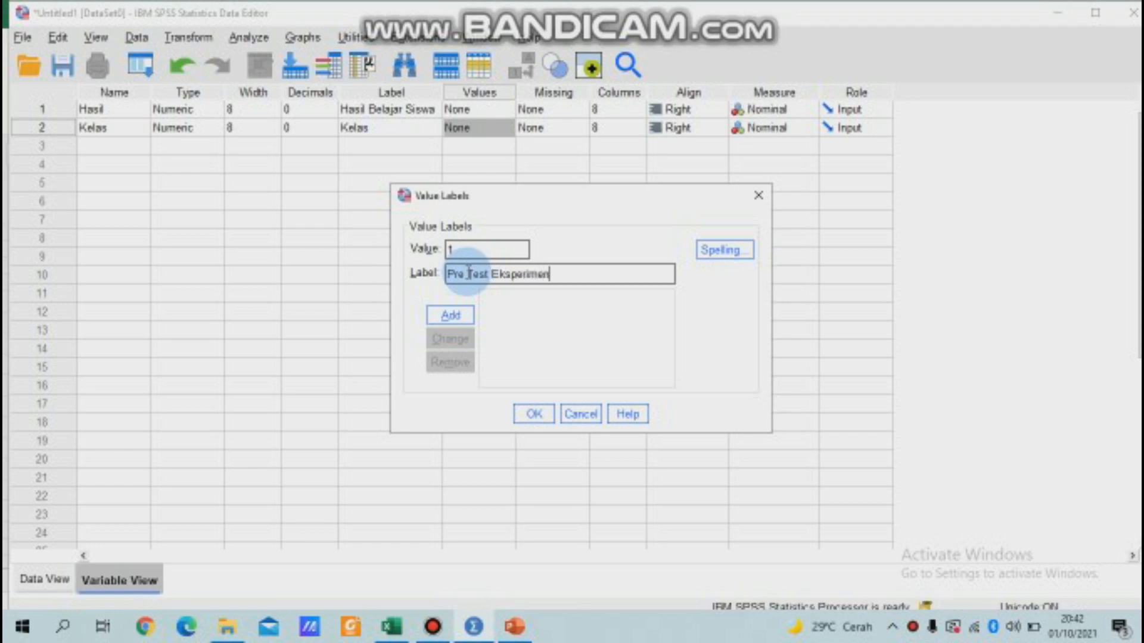
pyautogui.click(465, 318)
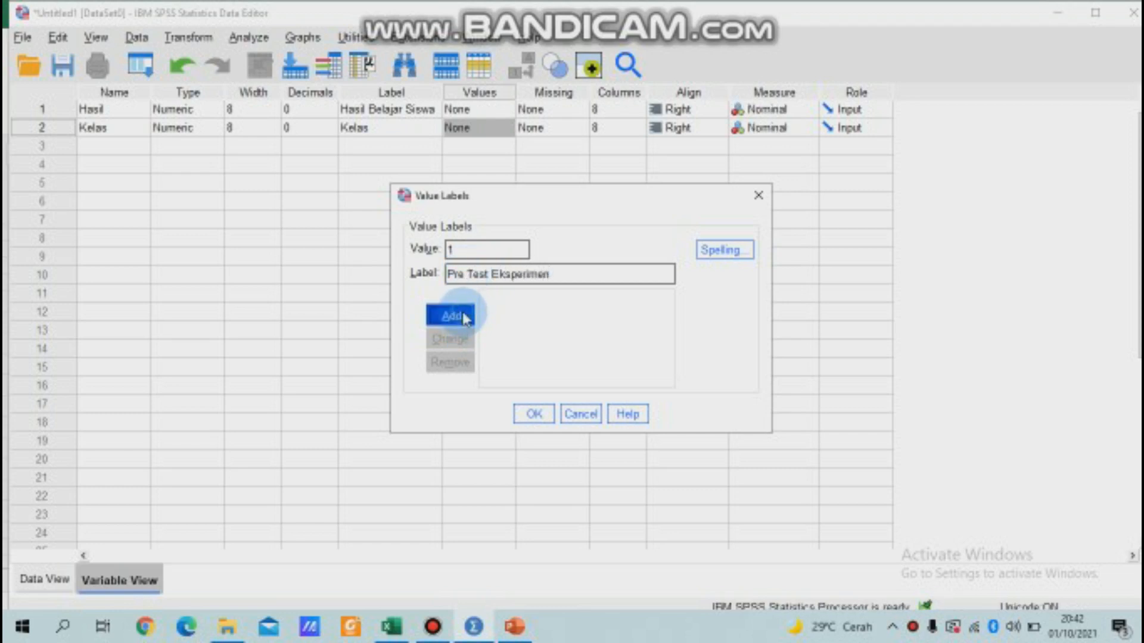
# Add the value label "Post Test Eksperimen" for value 2 of the Kelas variable.
pyautogui.click(472, 249)
pyautogui.write('2')
pyautogui.click(466, 277)
pyautogui.write('Post ')
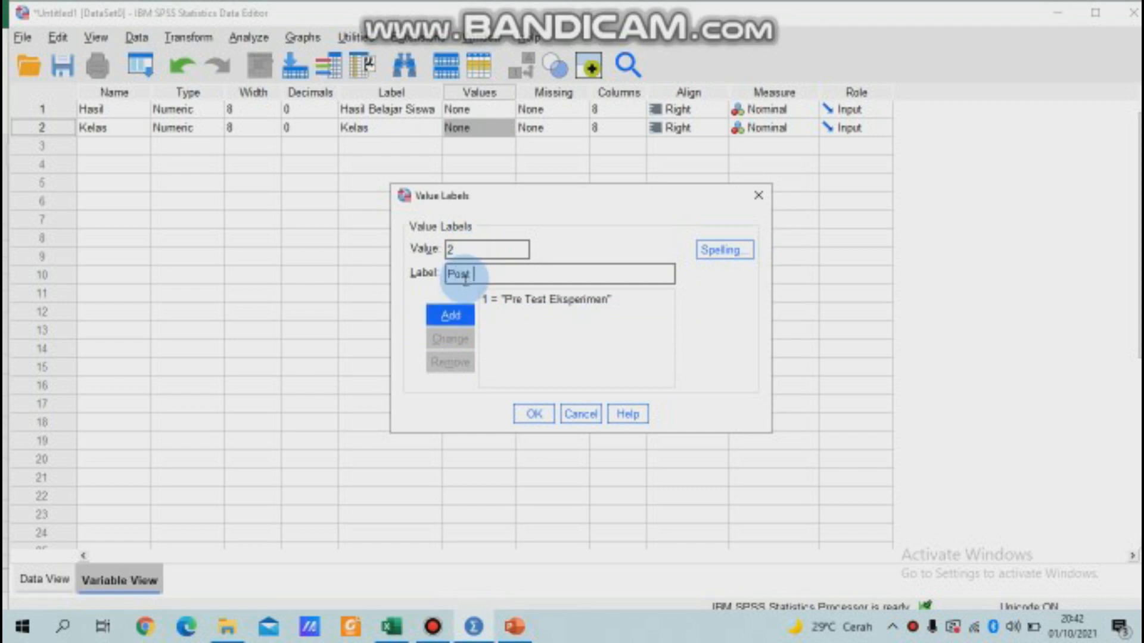
pyautogui.write('Test Eksperimen')
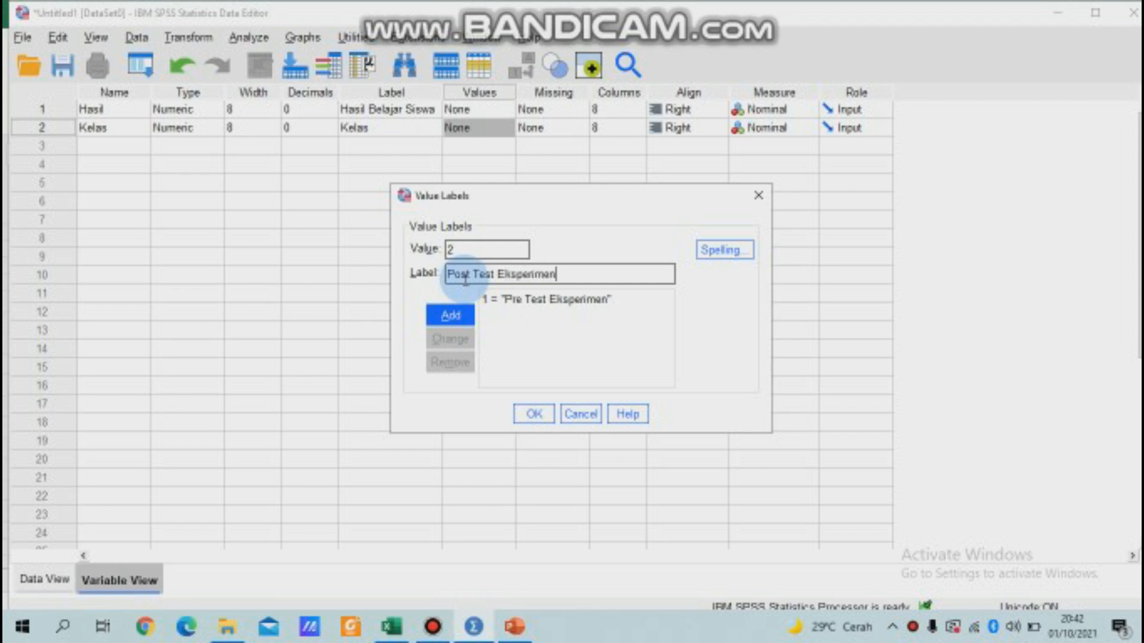
pyautogui.click(463, 311)
# Add the value label "Pre Test Kontrol" for value 3 of the Kelas variable.
pyautogui.click(464, 248)
pyautogui.write('3')
pyautogui.click(465, 274)
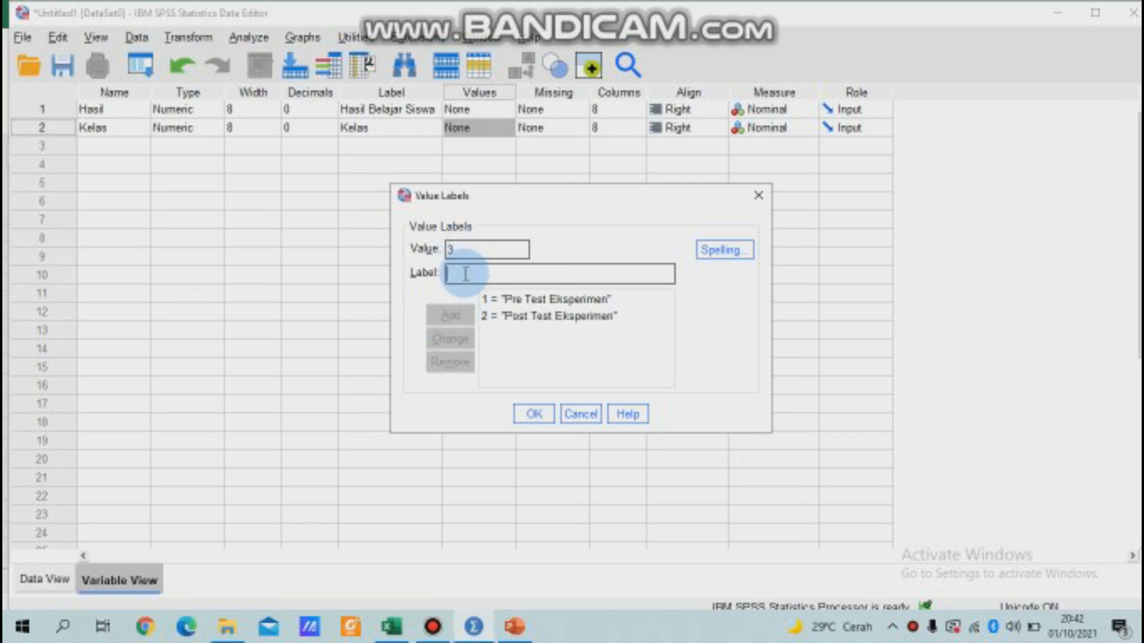
pyautogui.write('Pre Test Kontrol')
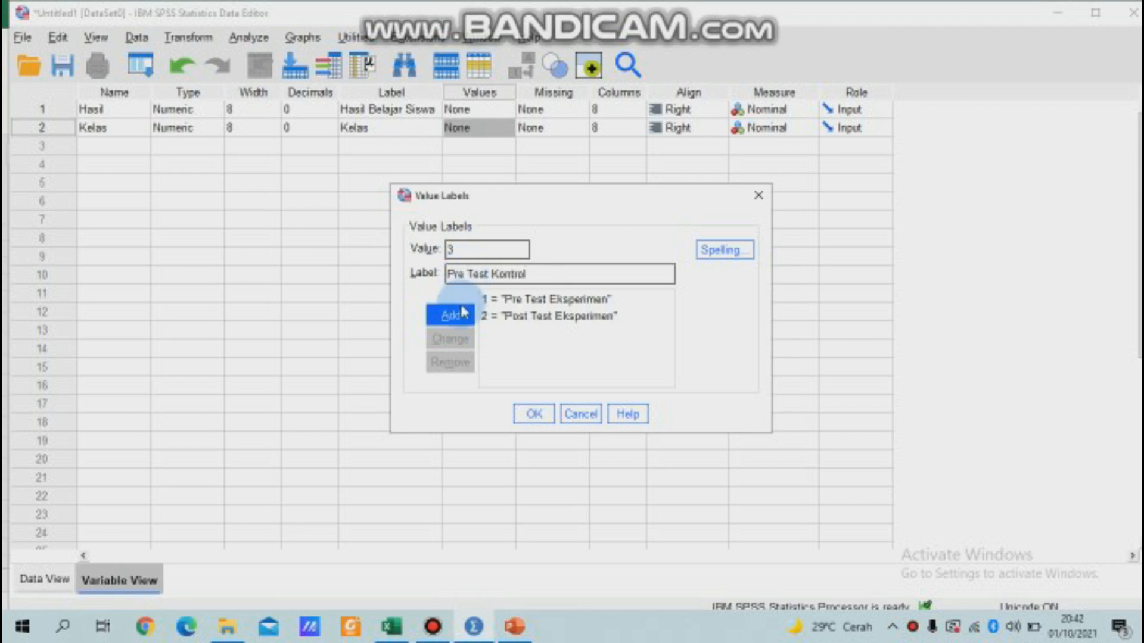
pyautogui.click(464, 311)
# Add the value label "Post Test Kontrol" for value 4 of Kelas and apply the value labels.
pyautogui.click(466, 249)
pyautogui.write('4')
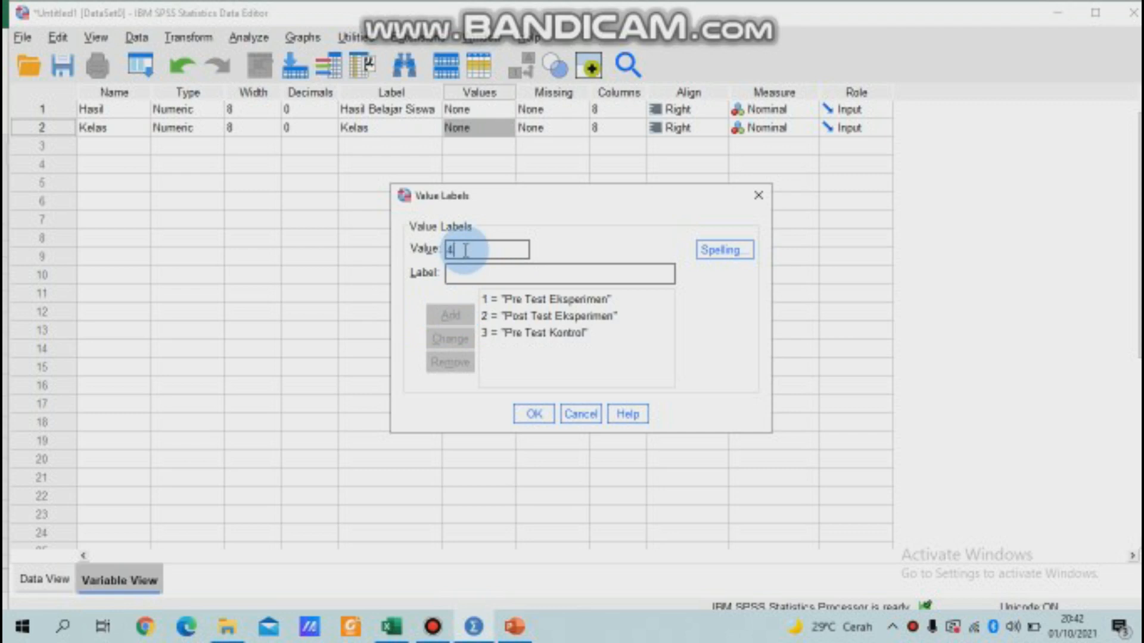
pyautogui.click(460, 276)
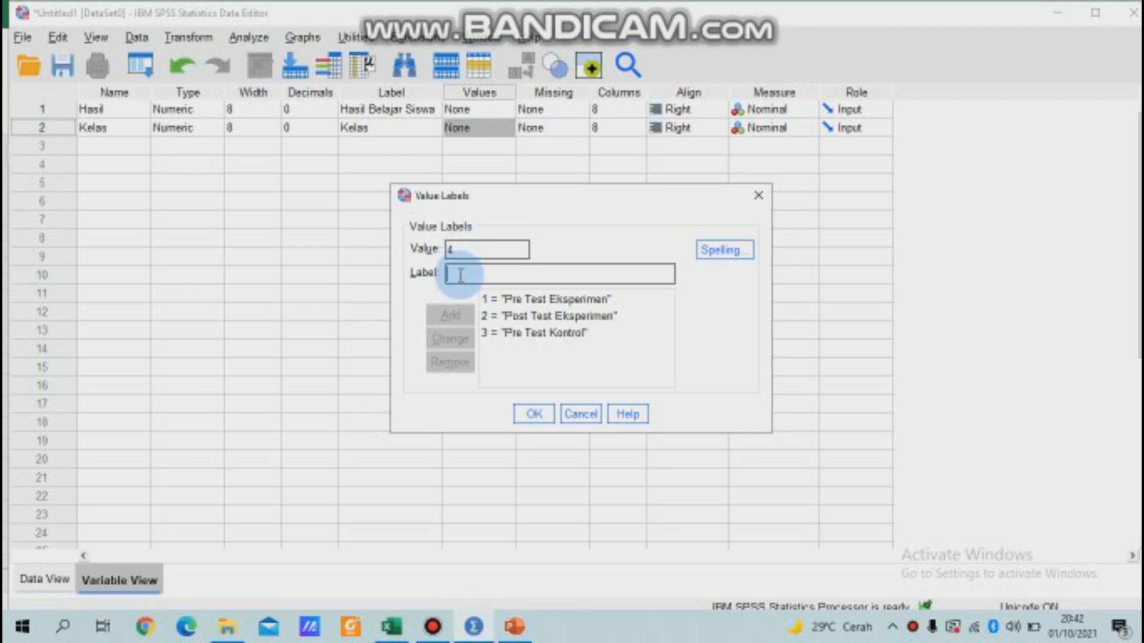
pyautogui.write('Po')
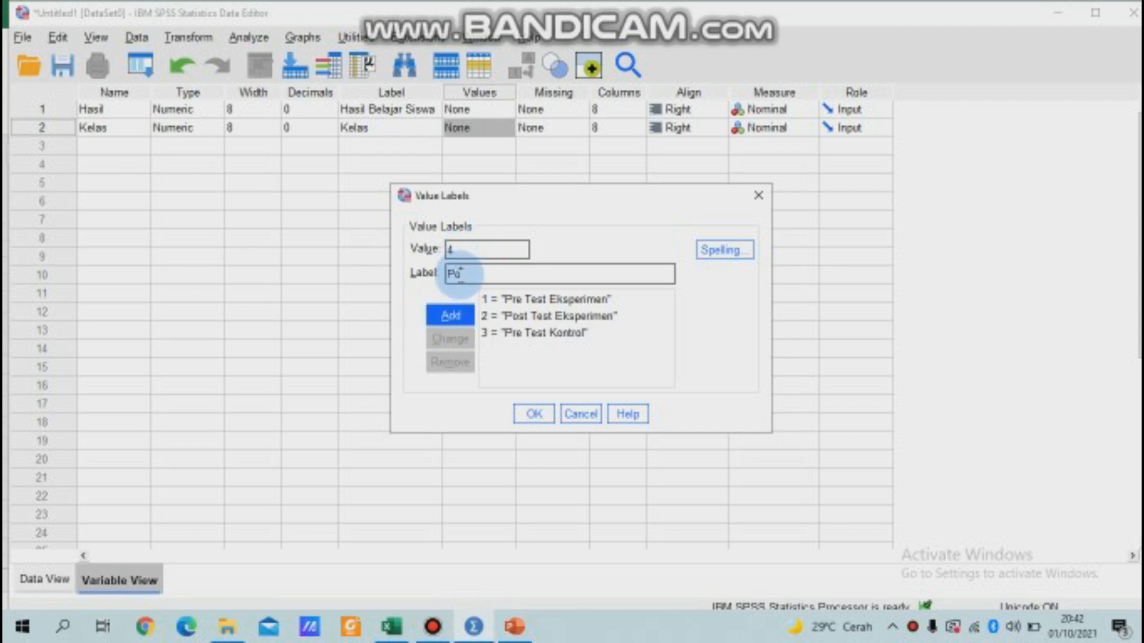
pyautogui.write('st Test Kontrol')
pyautogui.click(450, 314)
pyautogui.click(547, 417)
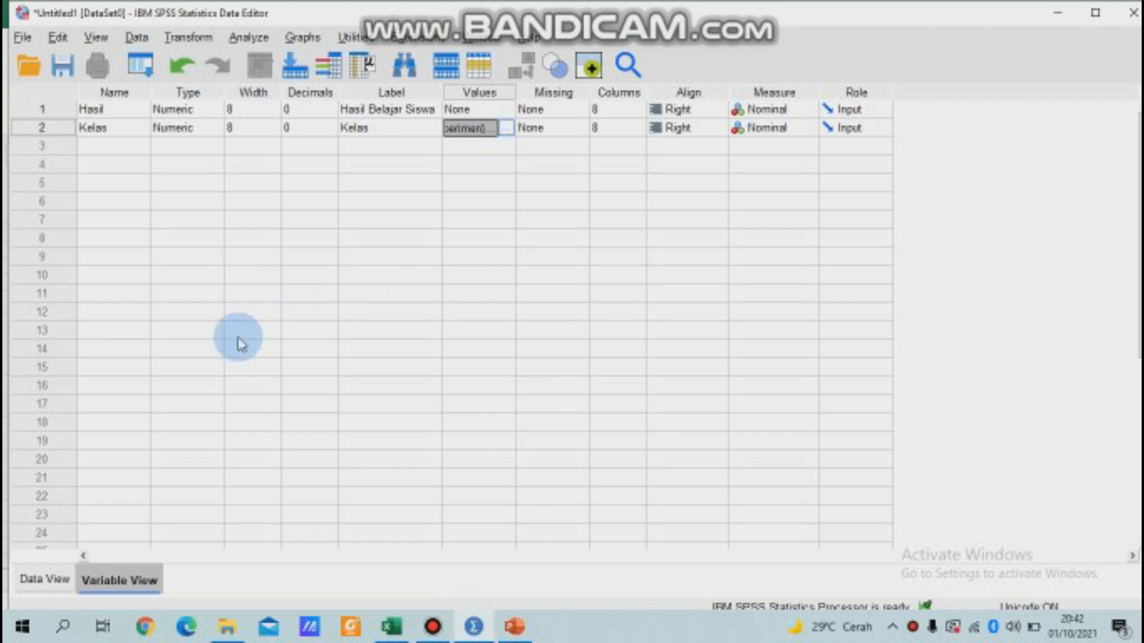
# Show the SPSS data grid, switch to the Excel workbook and fill cells J7 to J15 with the code 1.
pyautogui.click(47, 580)
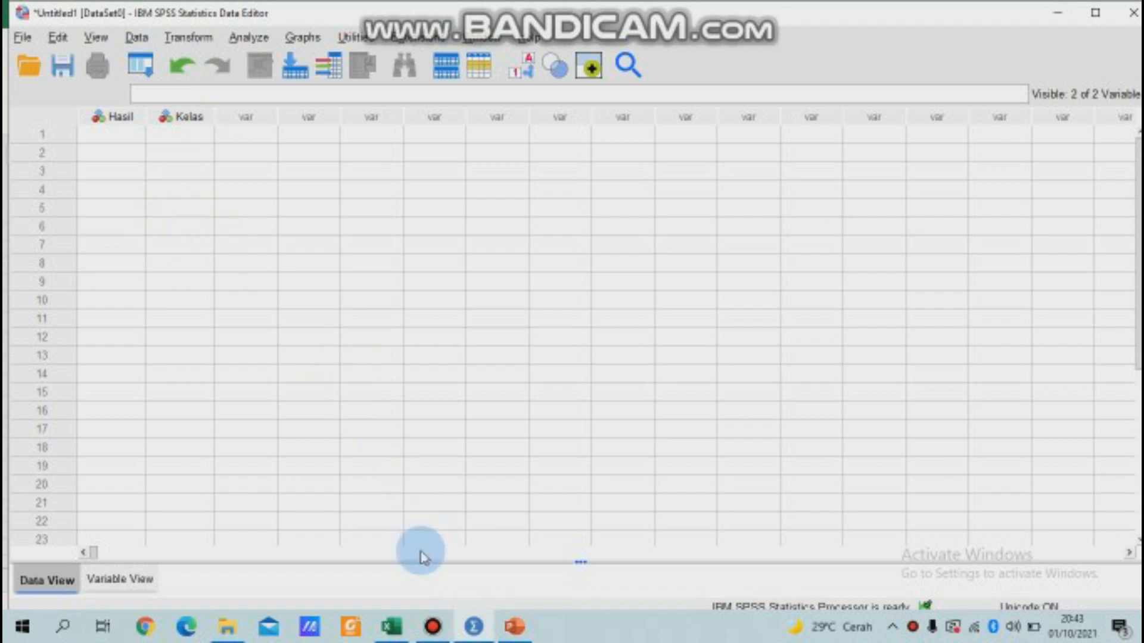
pyautogui.click(396, 631)
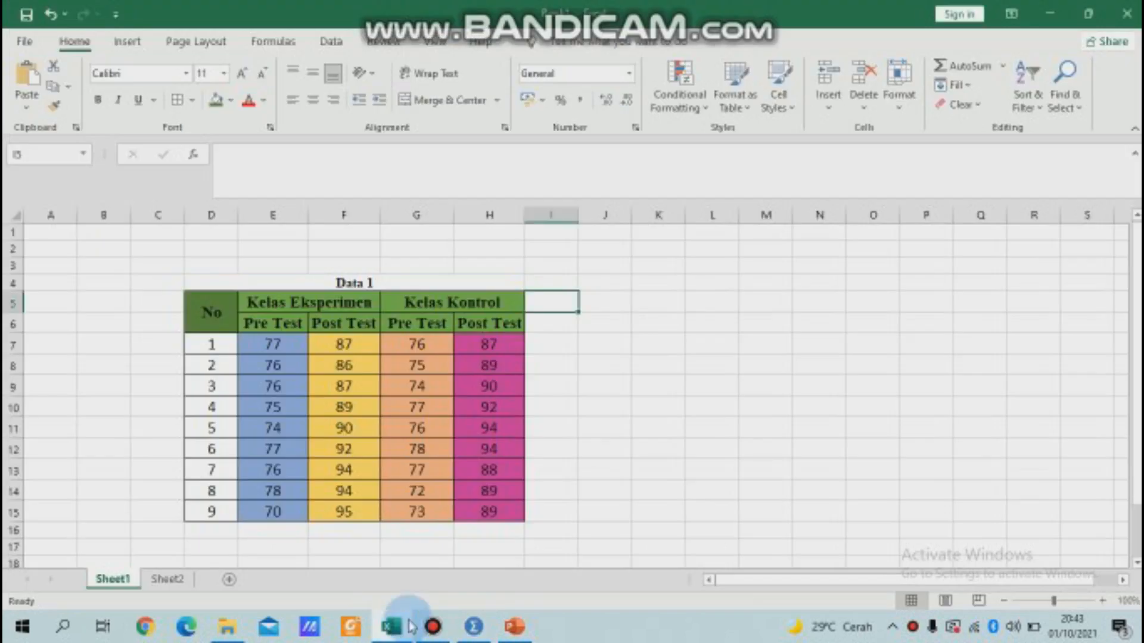
pyautogui.click(610, 326)
pyautogui.click(602, 347)
pyautogui.write('1')
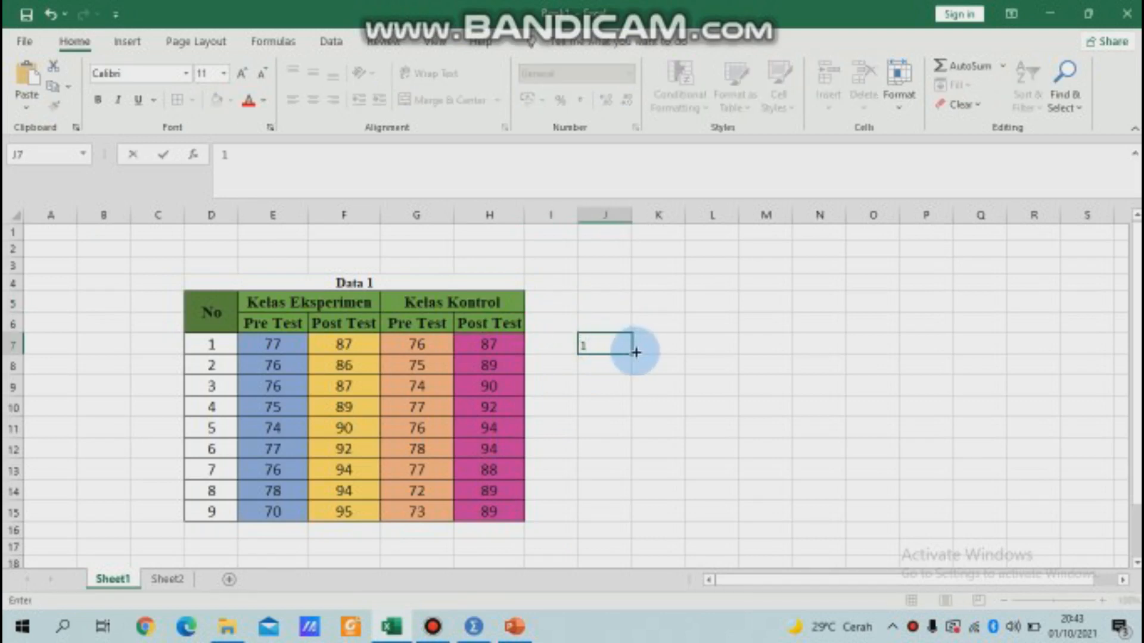
pyautogui.moveTo(634, 354); pyautogui.dragTo(624, 514)
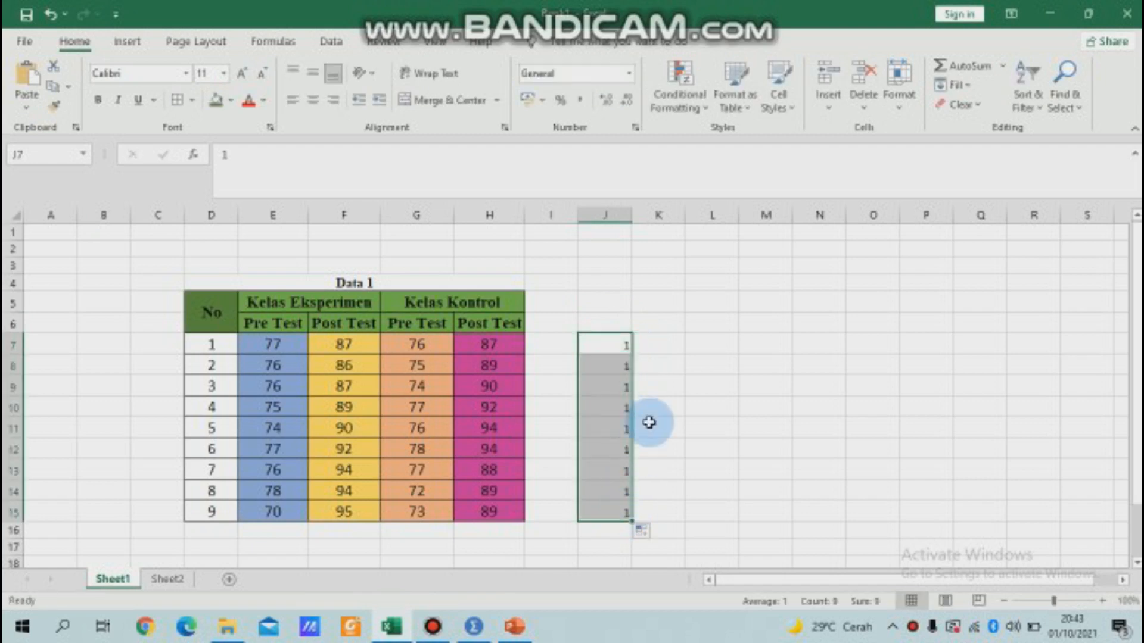
# Fill cells K7 to K15 with the code 2 and cells L7 to L15 with the code 3.
pyautogui.click(673, 352)
pyautogui.write('2')
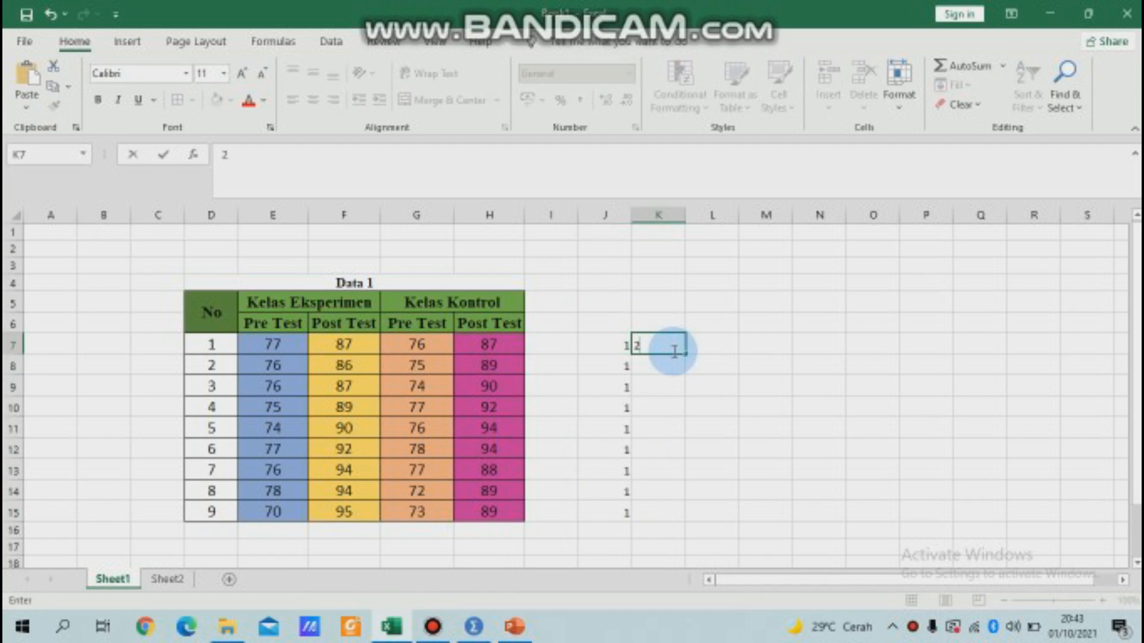
pyautogui.moveTo(686, 353); pyautogui.dragTo(663, 519)
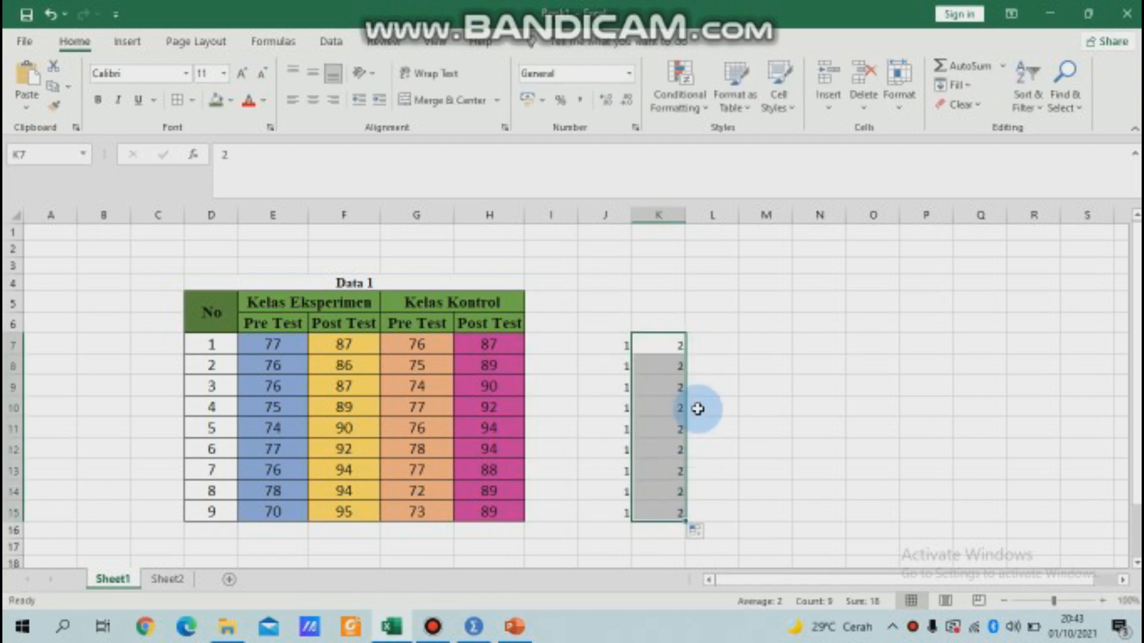
pyautogui.click(716, 346)
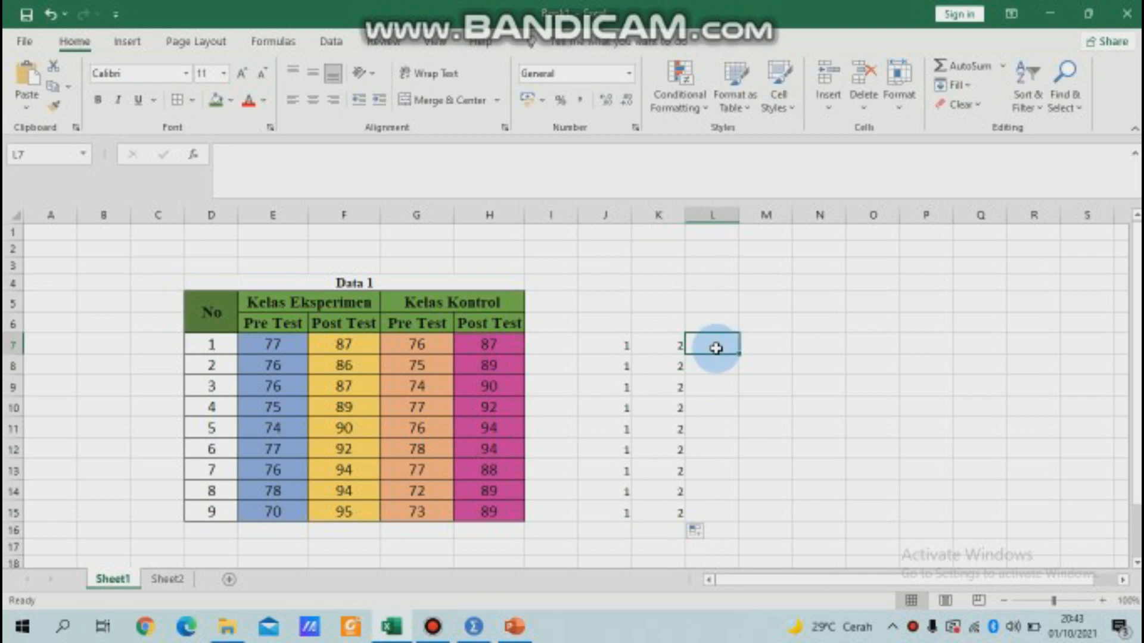
pyautogui.write('3')
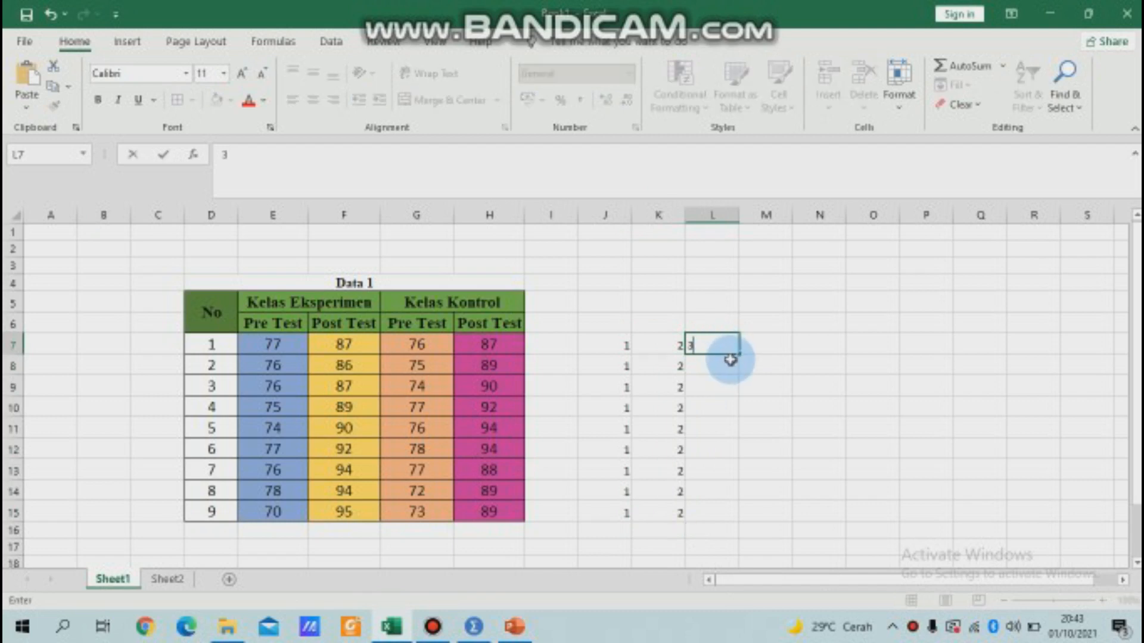
pyautogui.moveTo(741, 357); pyautogui.dragTo(721, 522)
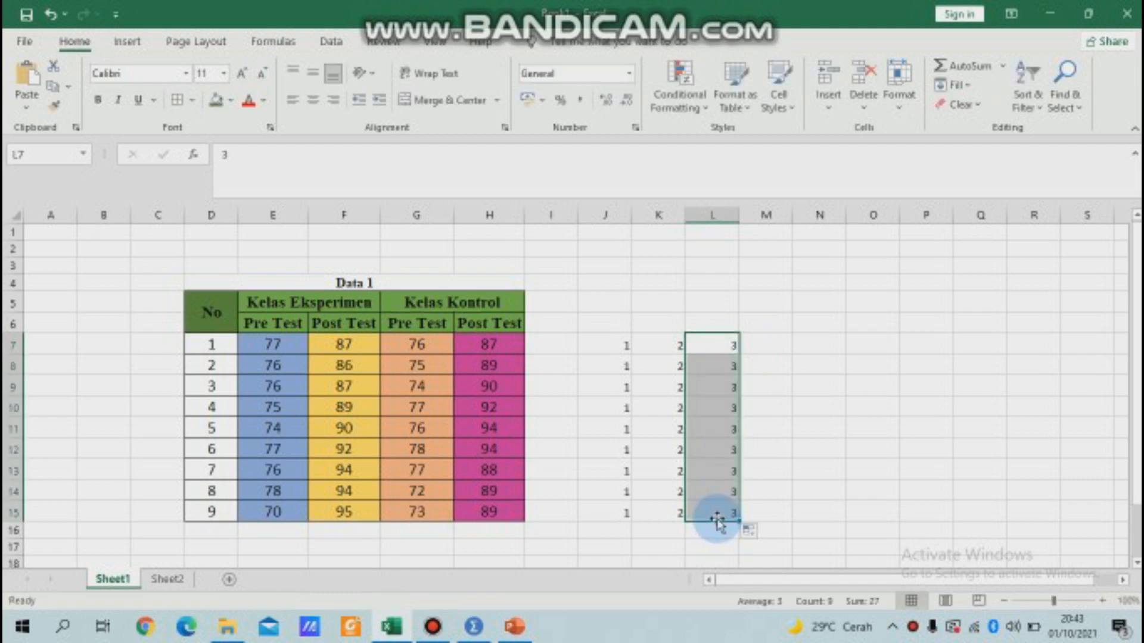
# Fill cells M7 to M15 with the code 4 for the control class post-test.
pyautogui.click(781, 345)
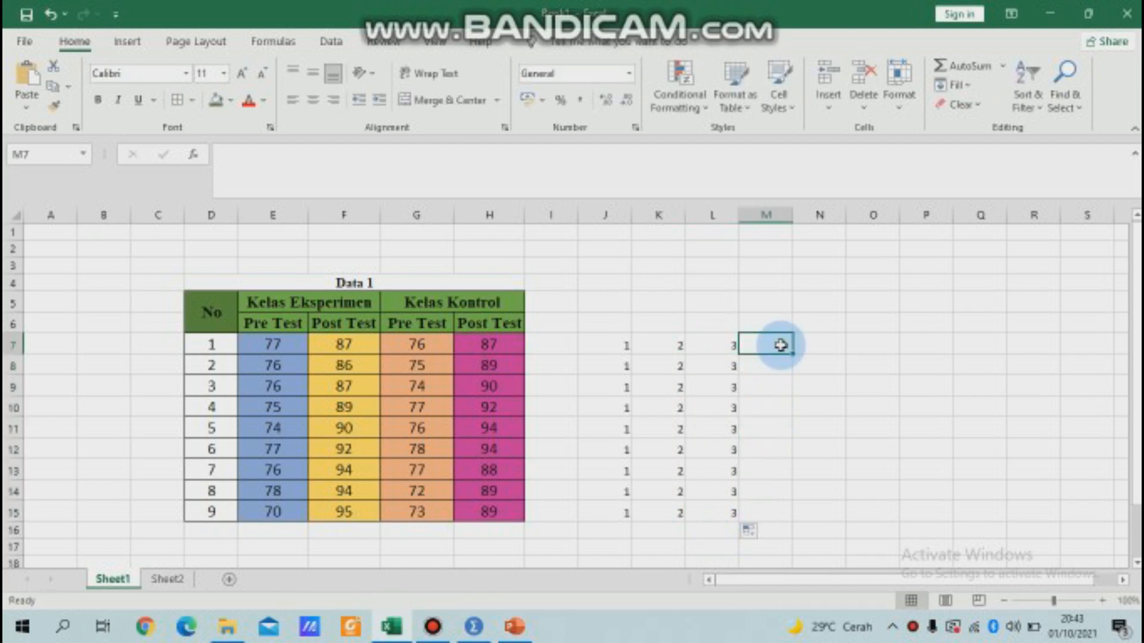
pyautogui.write('4')
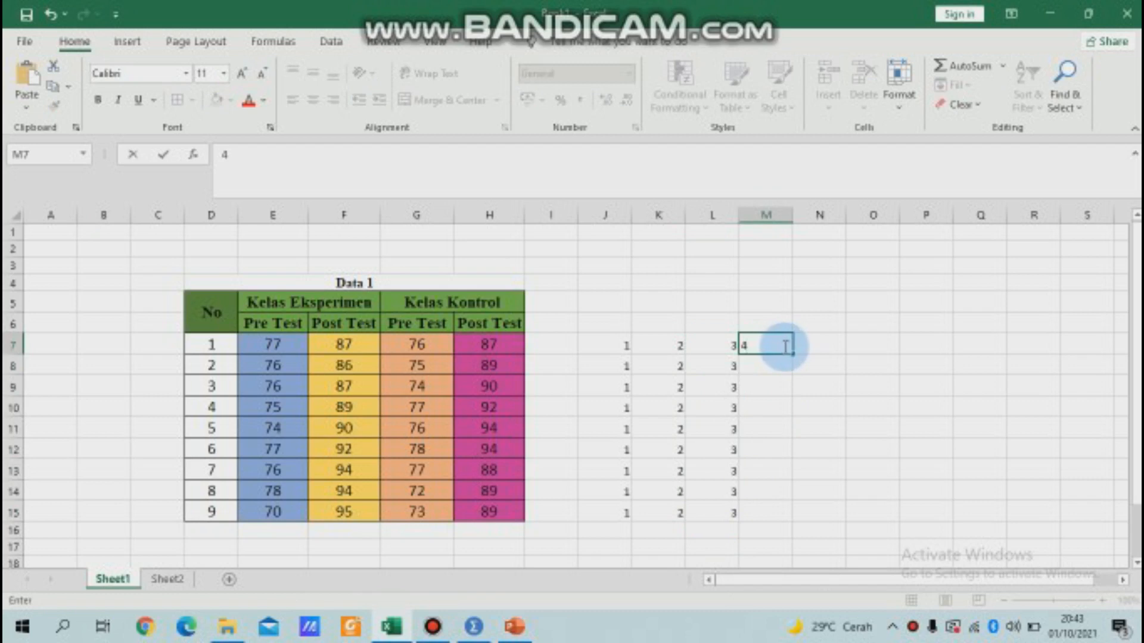
pyautogui.moveTo(793, 354); pyautogui.dragTo(787, 511)
pyautogui.click(832, 442)
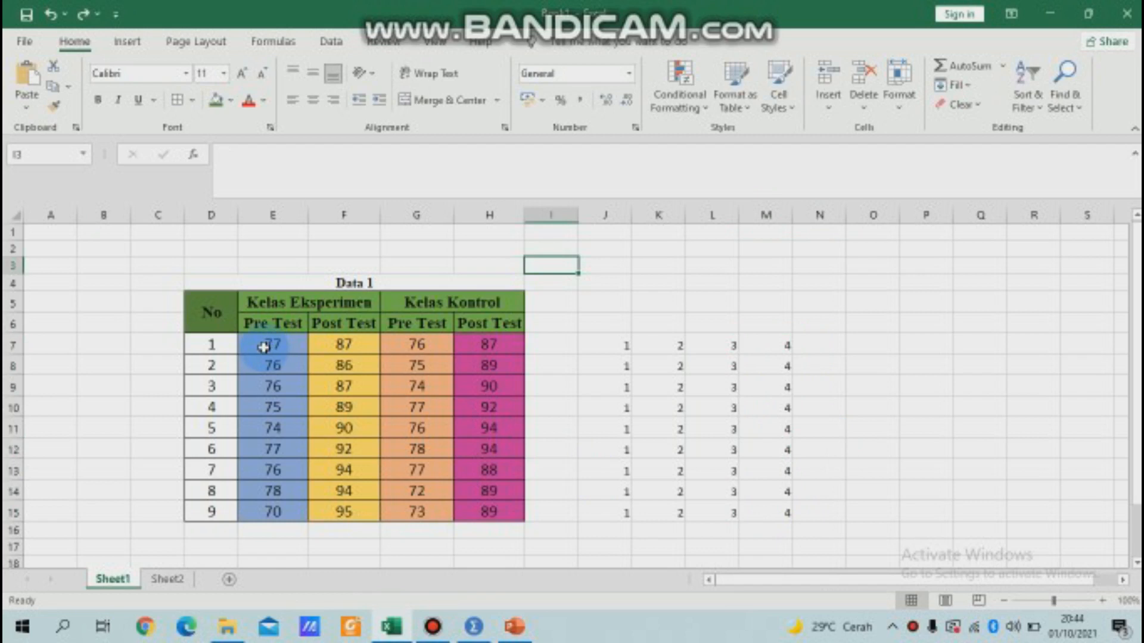
# Copy the Kelas Eksperimen Pre Test scores E7 to E15 and paste them into the Hasil column in SPSS from row 1.
pyautogui.click(264, 348)
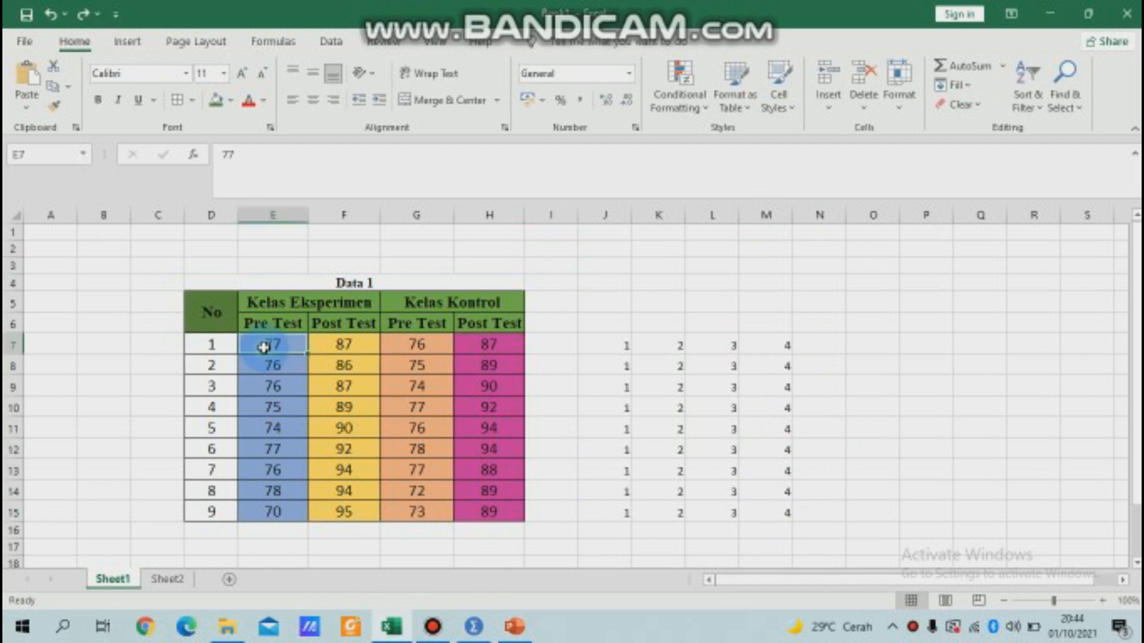
pyautogui.moveTo(261, 350); pyautogui.dragTo(269, 500)
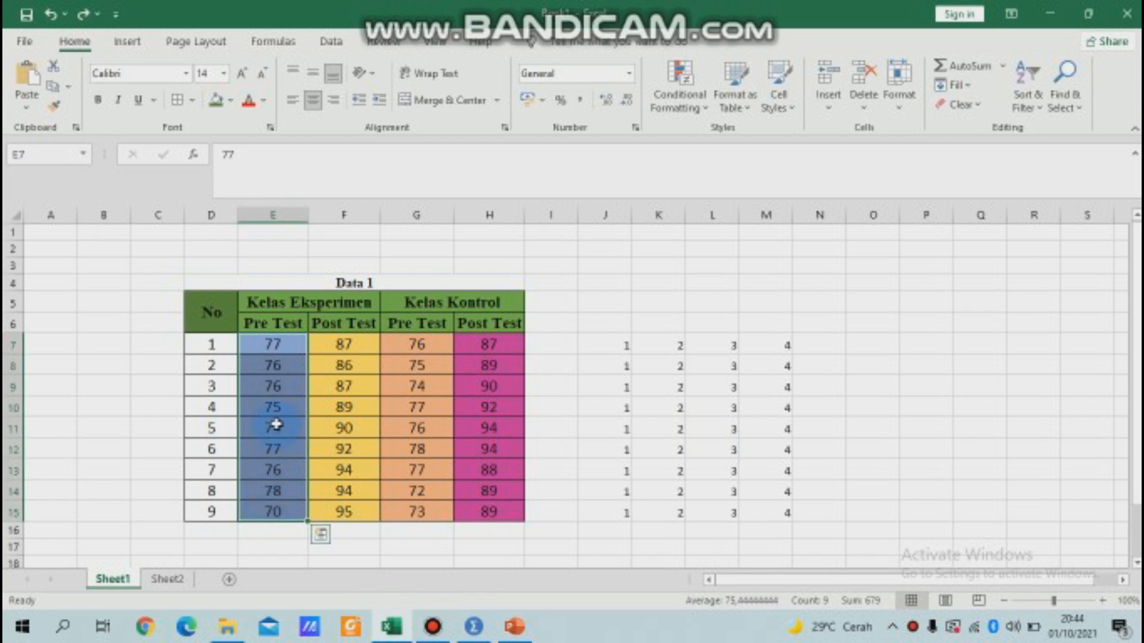
pyautogui.hotkey('ctrl', 'c')
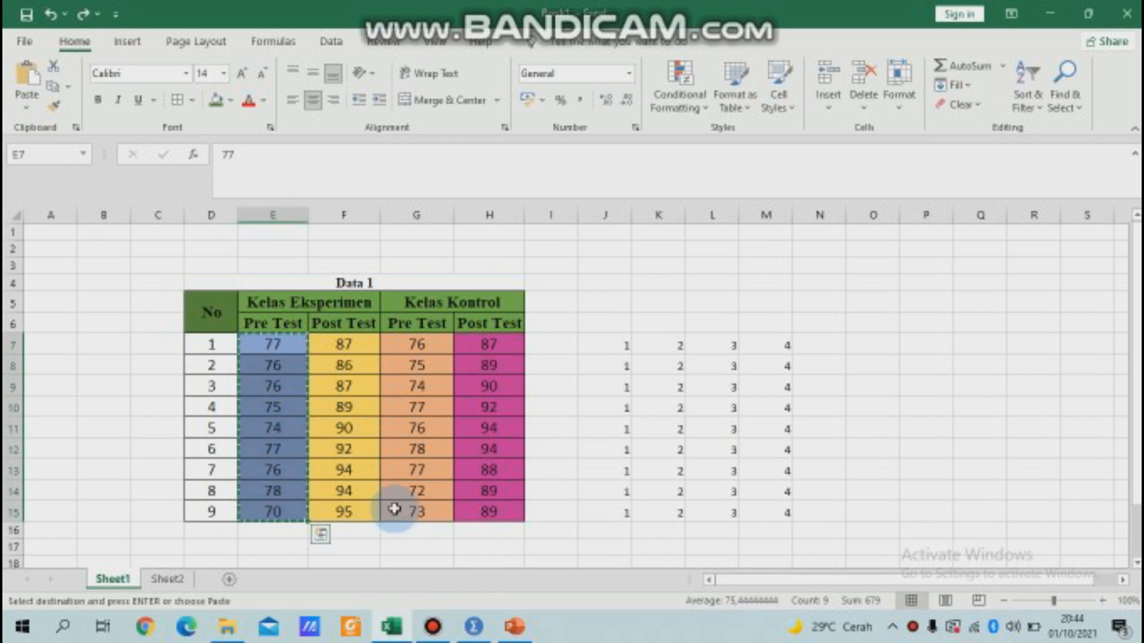
pyautogui.click(474, 627)
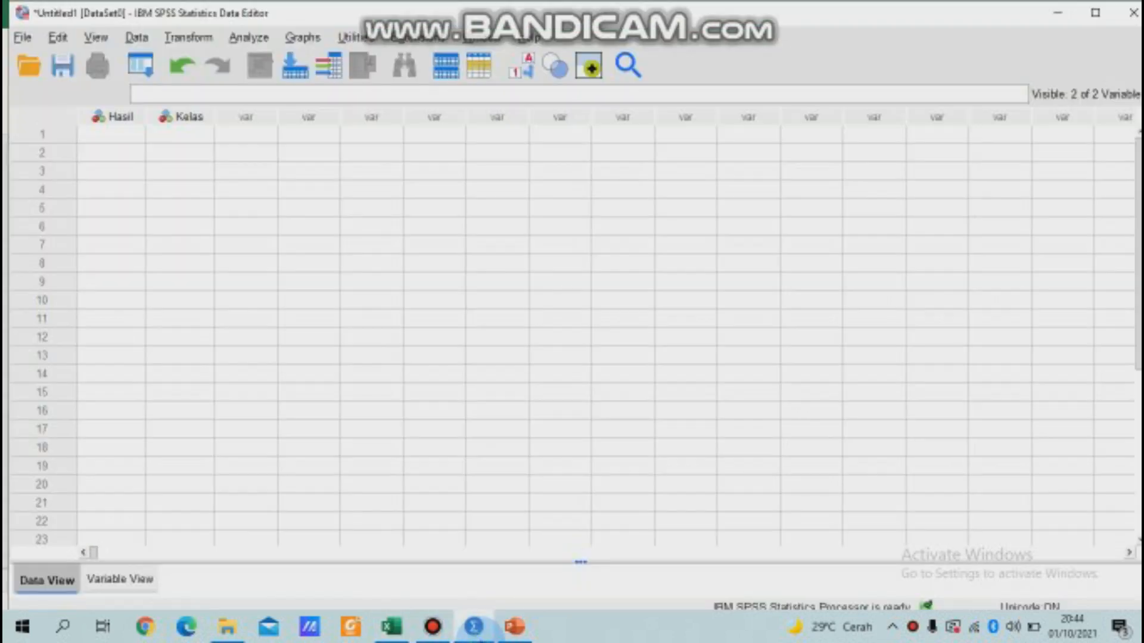
pyautogui.click(131, 138)
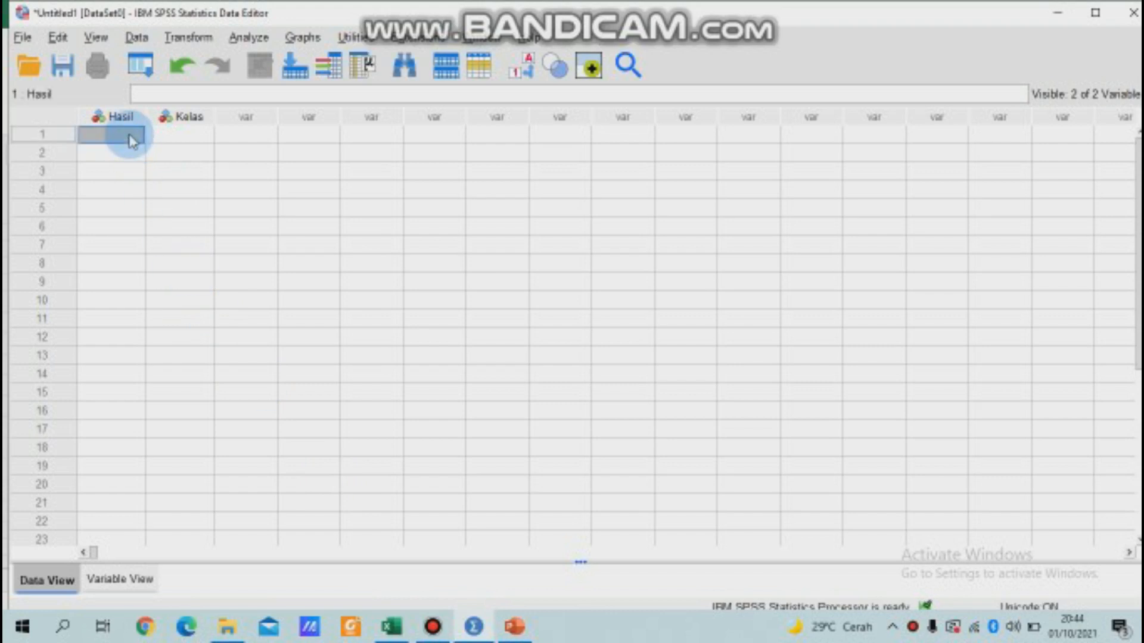
pyautogui.hotkey('ctrl', 'v')
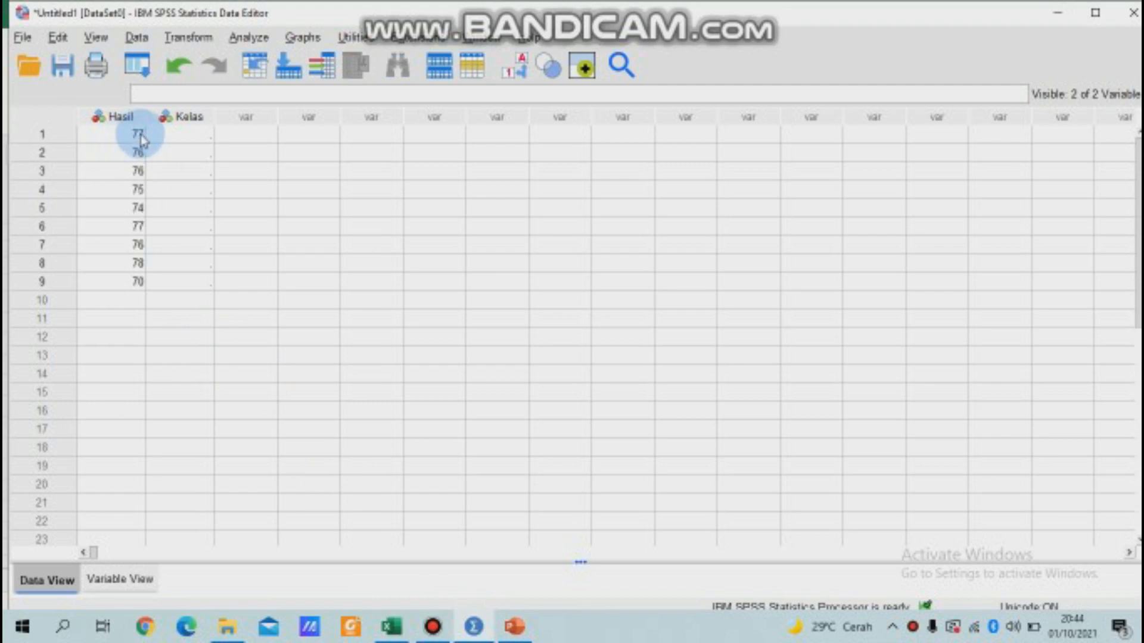
# Copy the code 1 cells J7 to J15 from Excel and paste them into the Kelas column in SPSS from row 1.
pyautogui.click(174, 142)
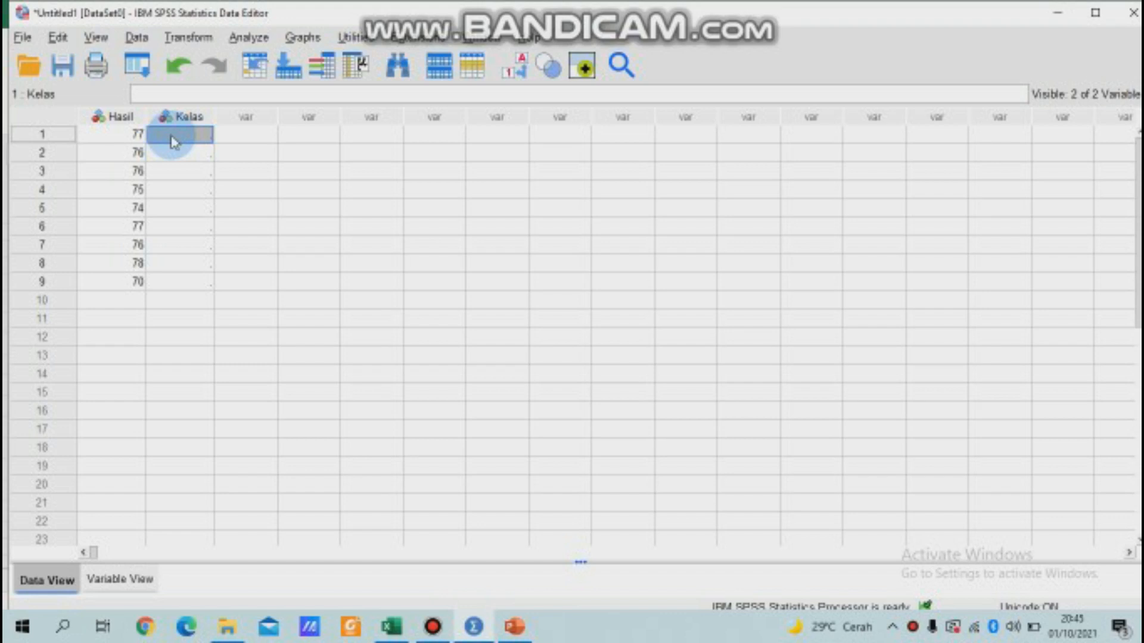
pyautogui.click(391, 627)
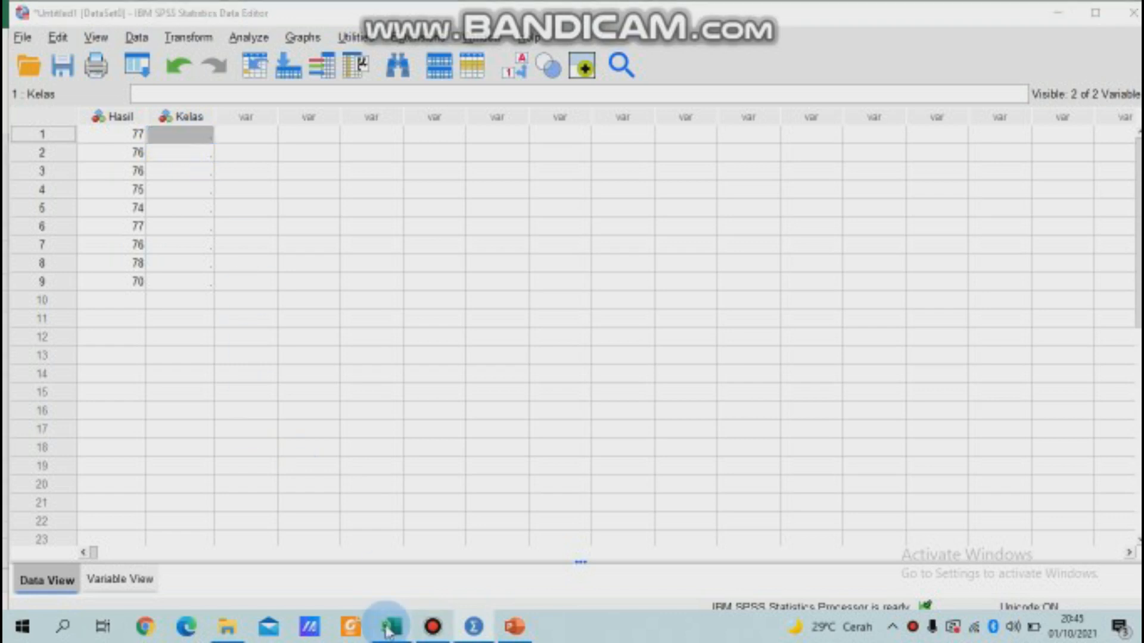
pyautogui.click(620, 344)
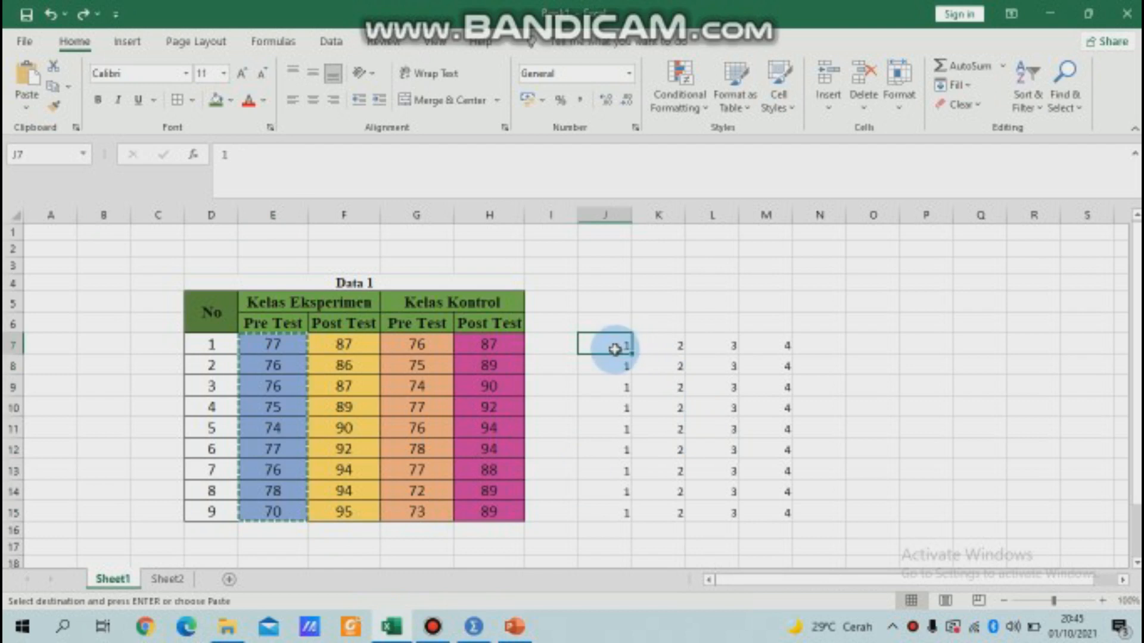
pyautogui.moveTo(615, 363); pyautogui.dragTo(603, 511)
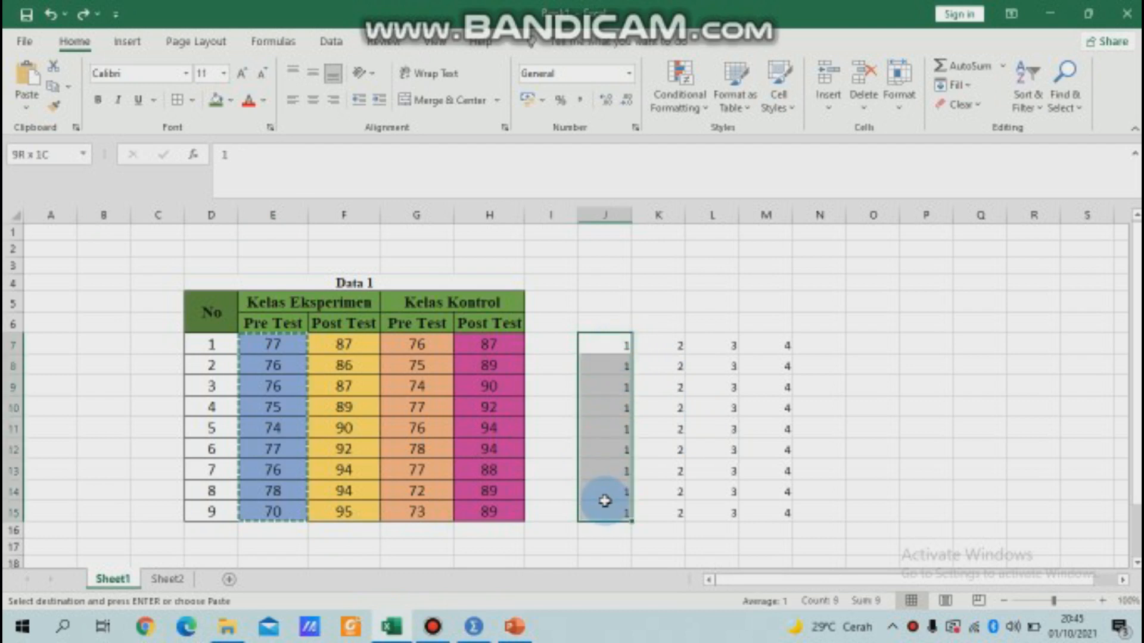
pyautogui.hotkey('ctrl', 'c')
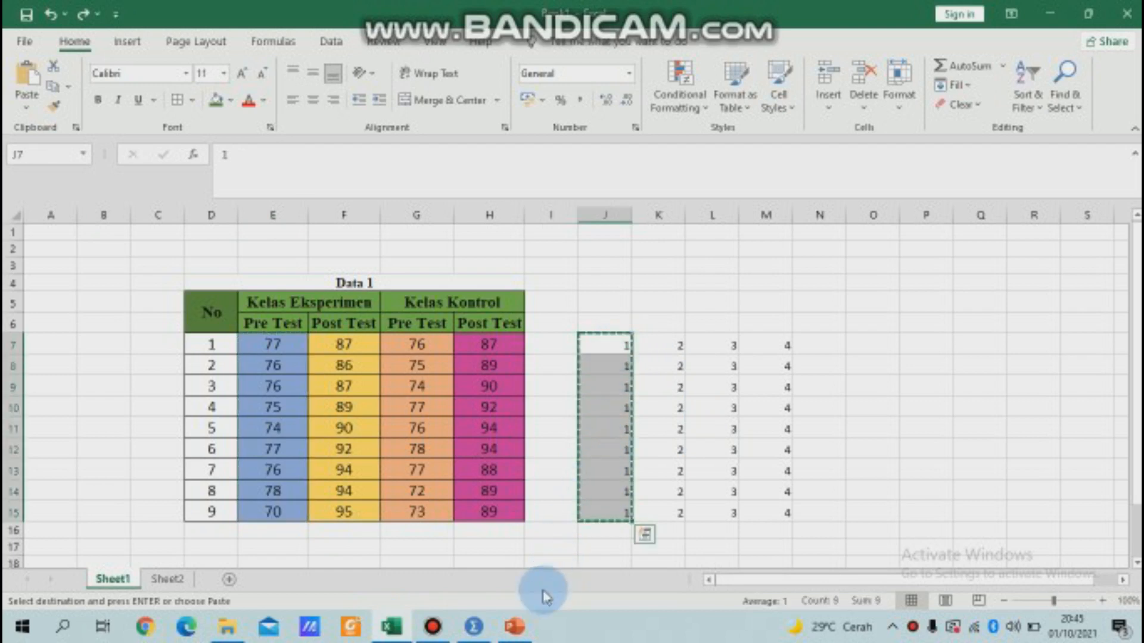
pyautogui.click(473, 627)
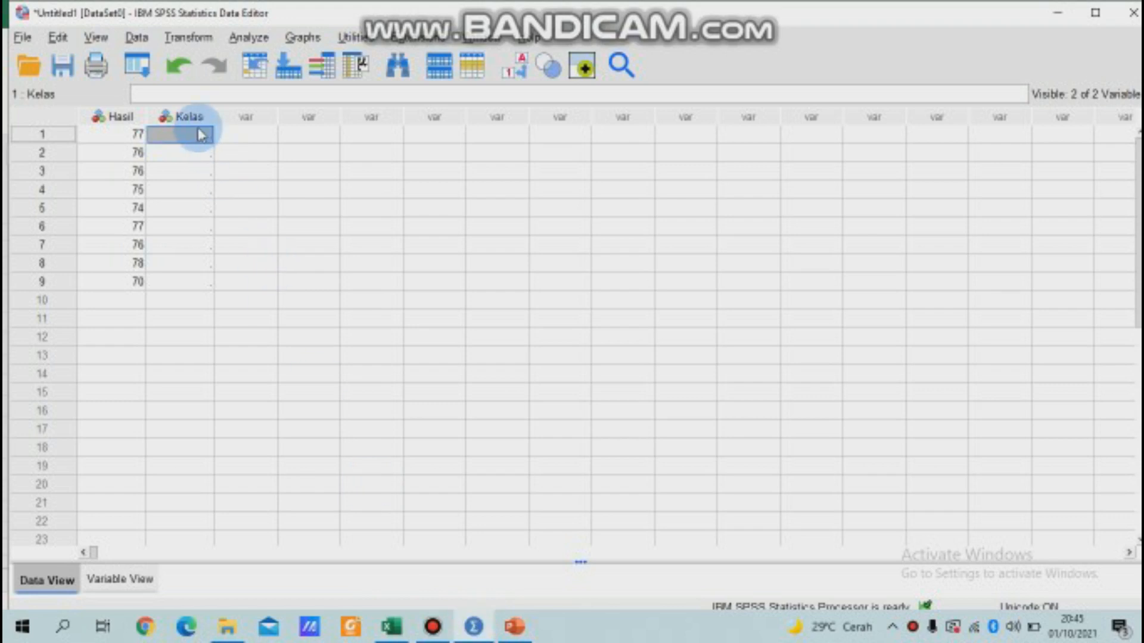
pyautogui.hotkey('ctrl', 'v')
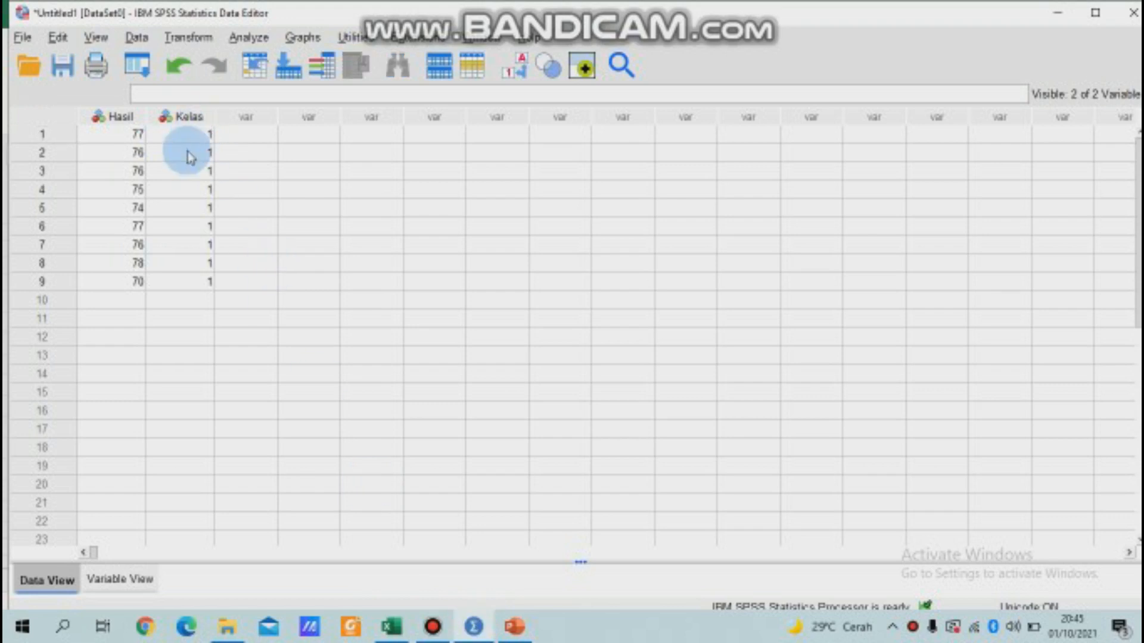
# Copy the Kelas Eksperimen Post Test scores F7 to F15 from Excel into the SPSS Hasil column from row 10.
pyautogui.click(116, 302)
pyautogui.click(391, 627)
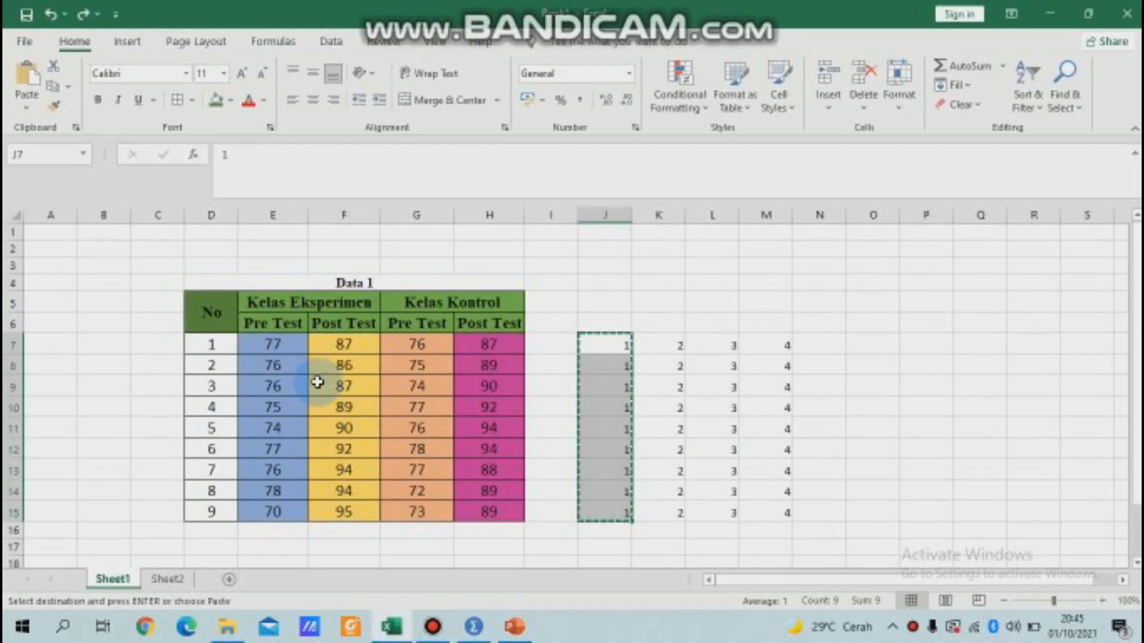
pyautogui.click(339, 347)
pyautogui.moveTo(338, 346); pyautogui.dragTo(344, 507)
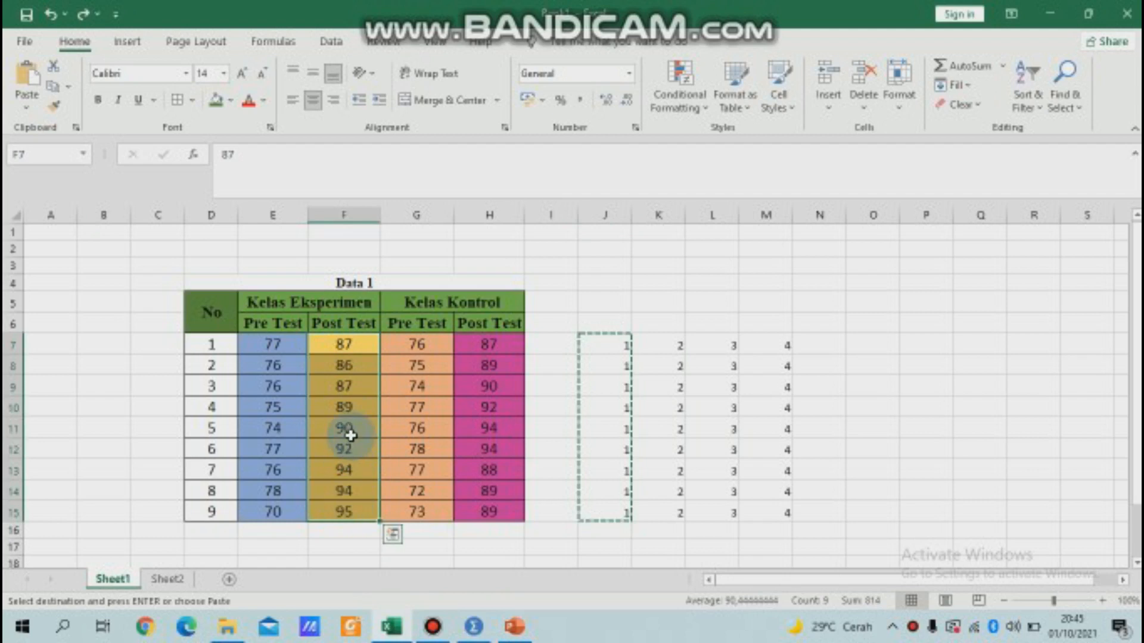
pyautogui.hotkey('ctrl', 'c')
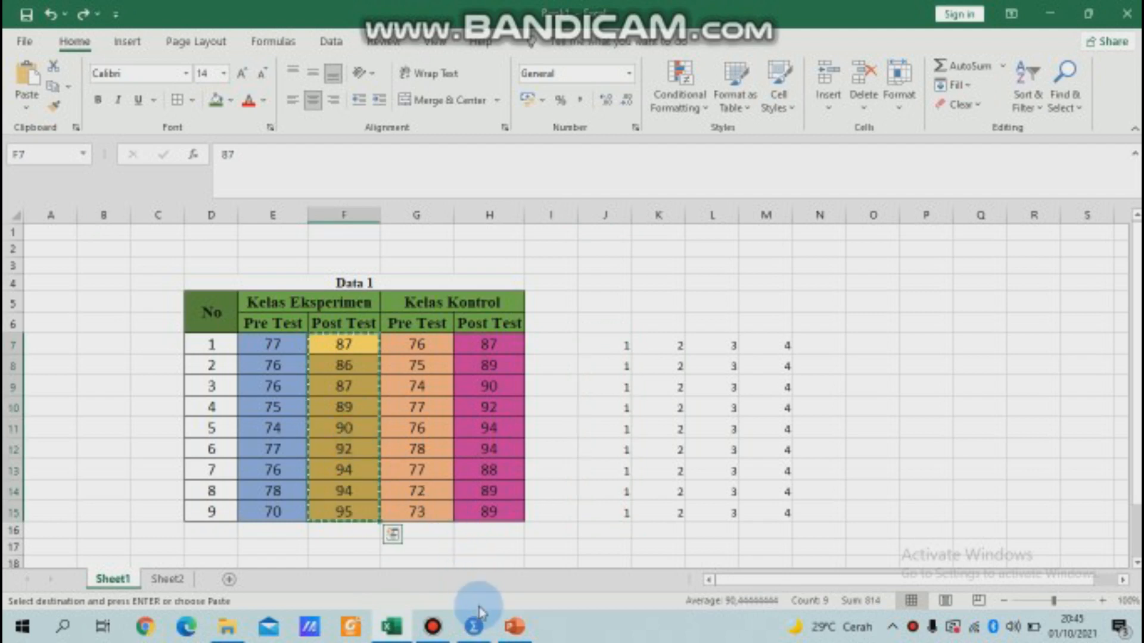
pyautogui.click(474, 626)
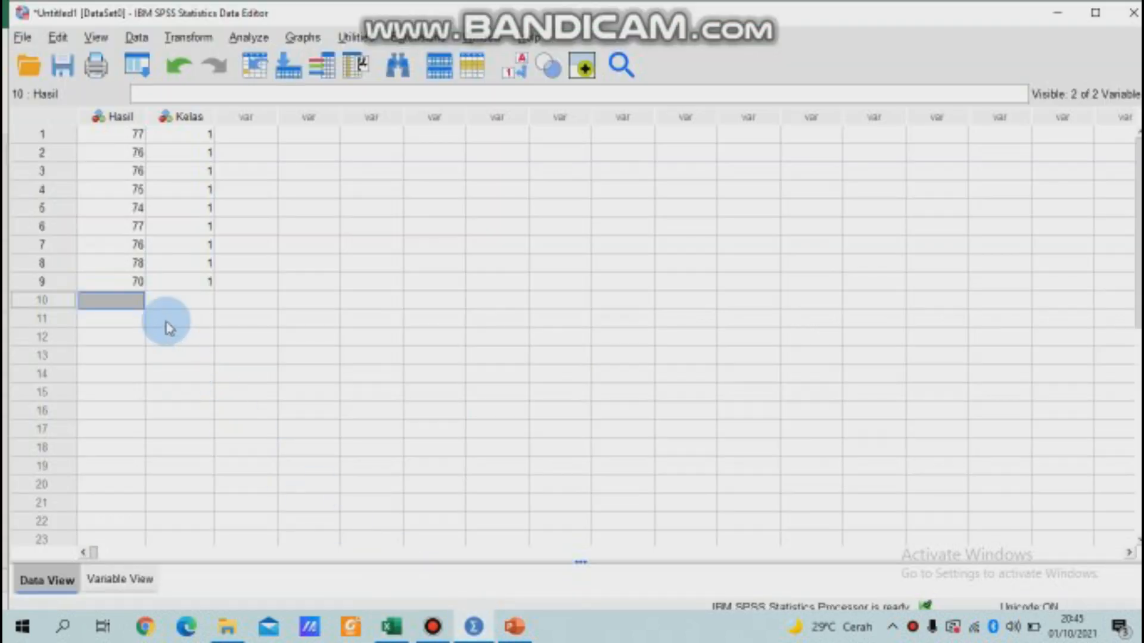
pyautogui.hotkey('ctrl', 'v')
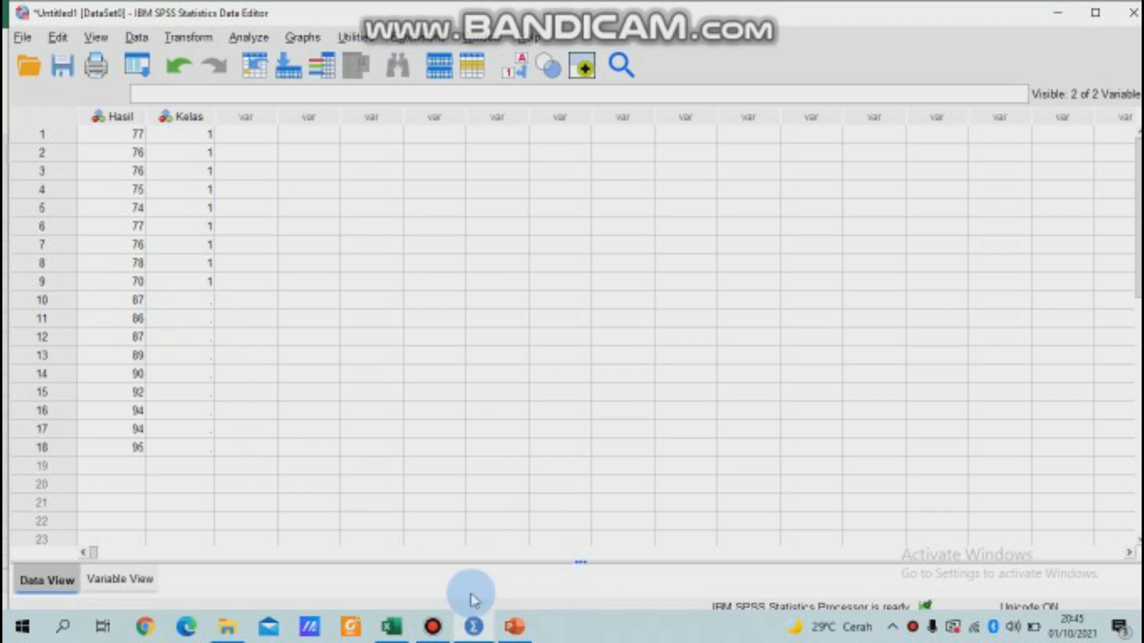
# Copy the code 2 cells K7 to K15 from Excel into the SPSS Kelas column from row 10.
pyautogui.click(391, 629)
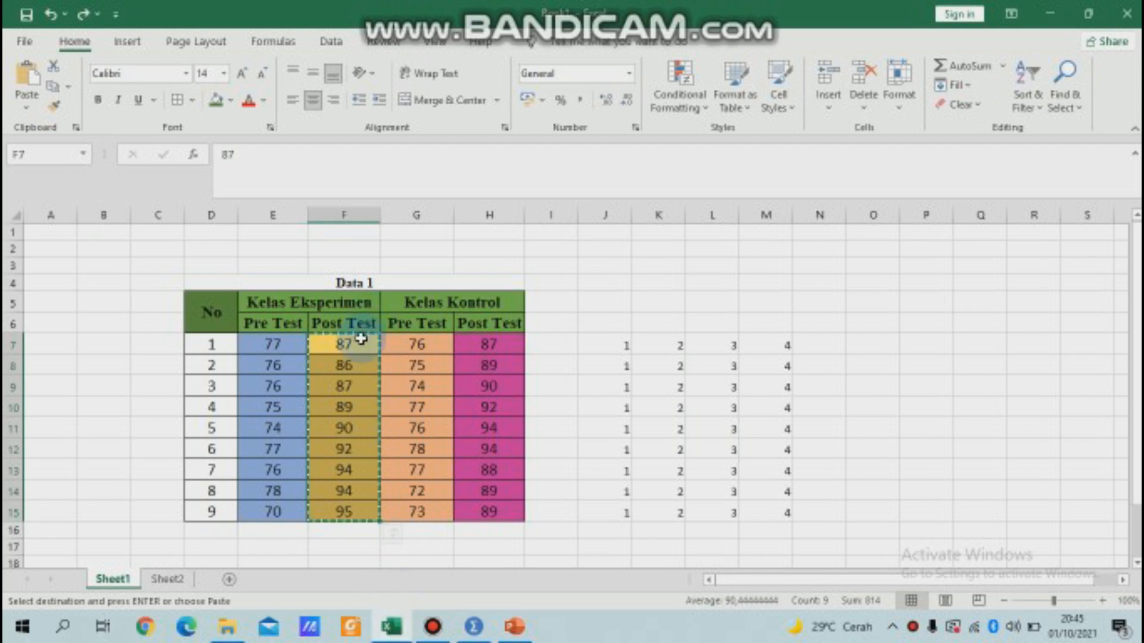
pyautogui.moveTo(669, 341); pyautogui.dragTo(677, 510)
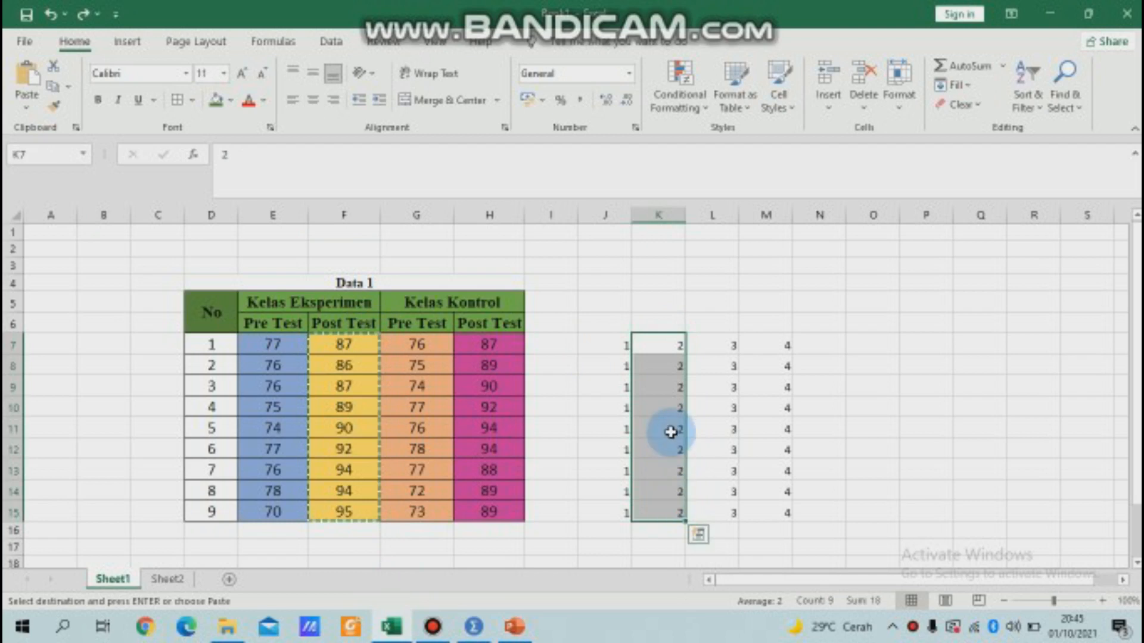
pyautogui.click(475, 629)
pyautogui.click(203, 307)
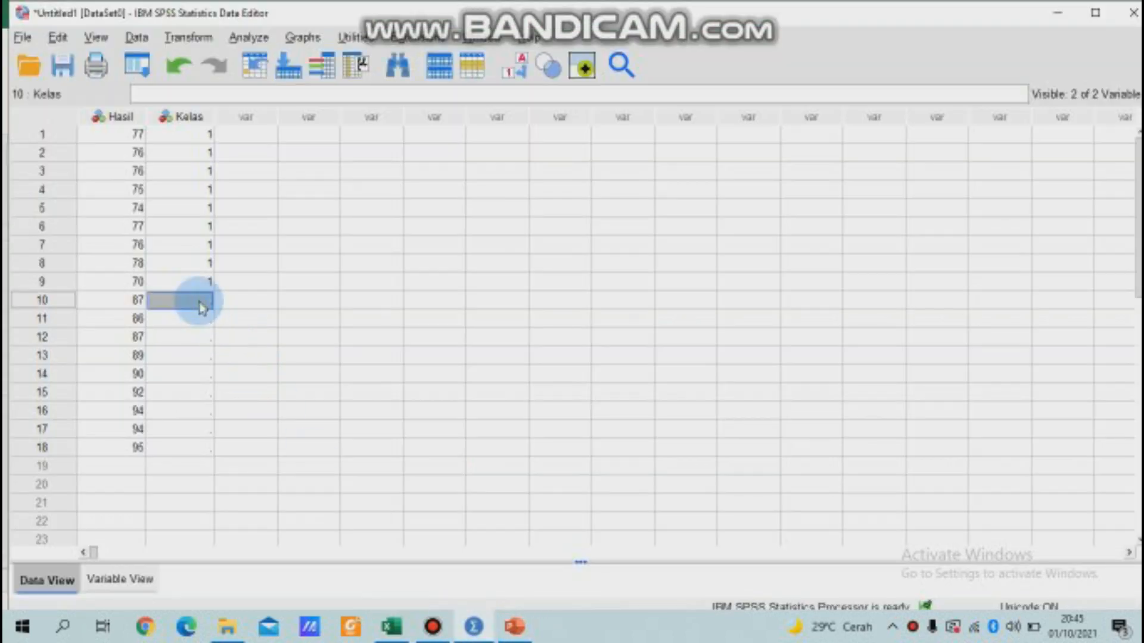
pyautogui.hotkey('ctrl', 'v')
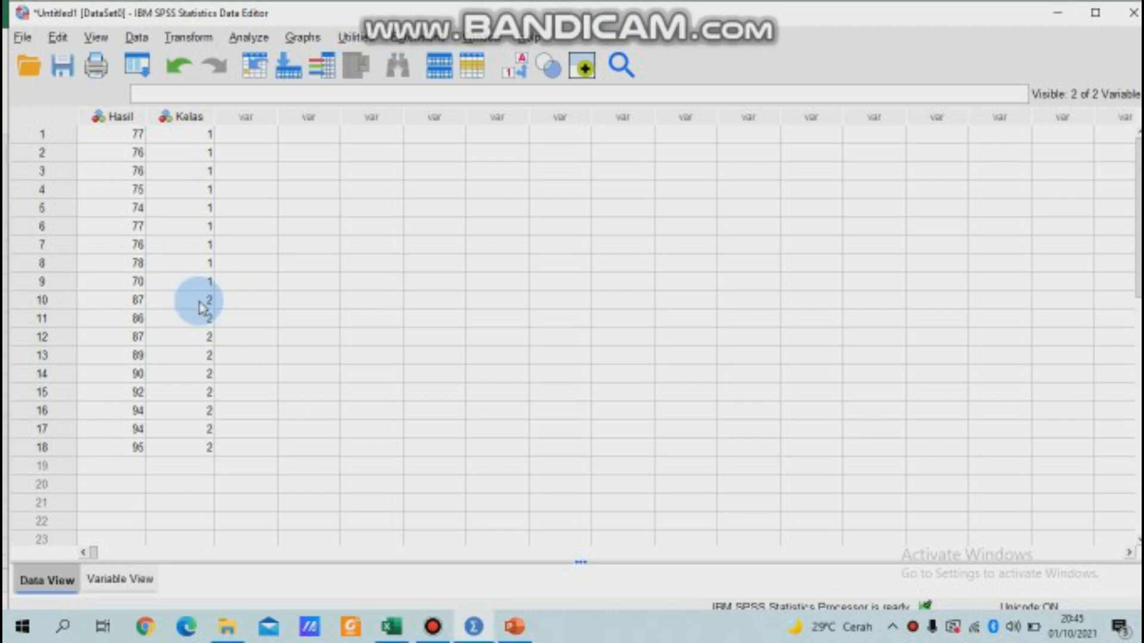
# Copy the Kelas Kontrol Pre Test scores G7 to G15 from Excel into the SPSS Hasil column from row 19.
pyautogui.click(119, 465)
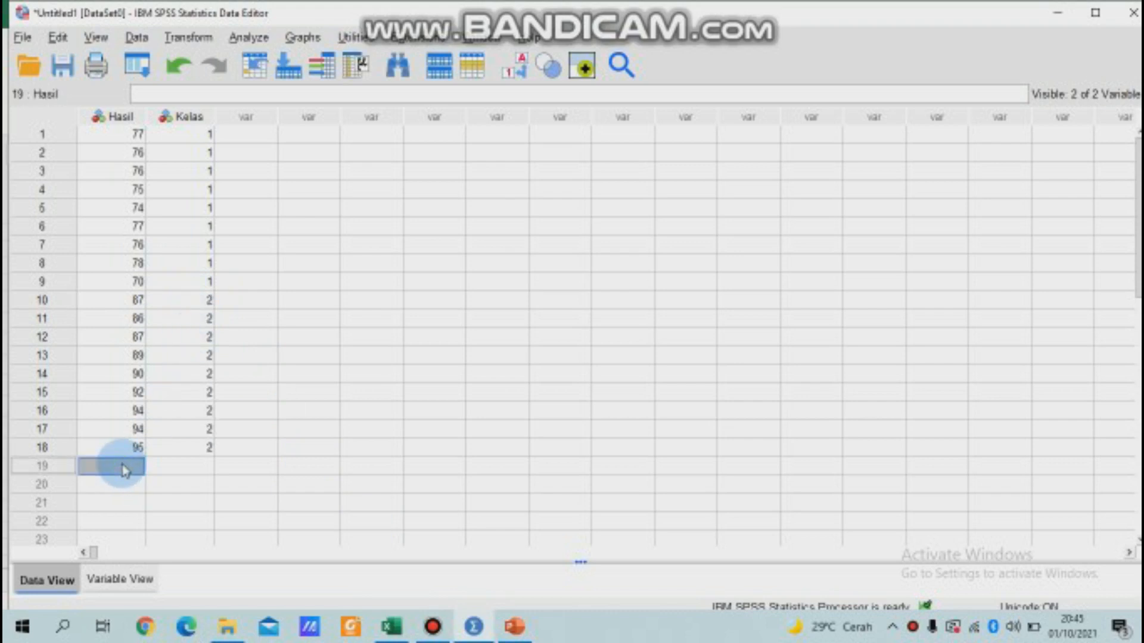
pyautogui.click(390, 627)
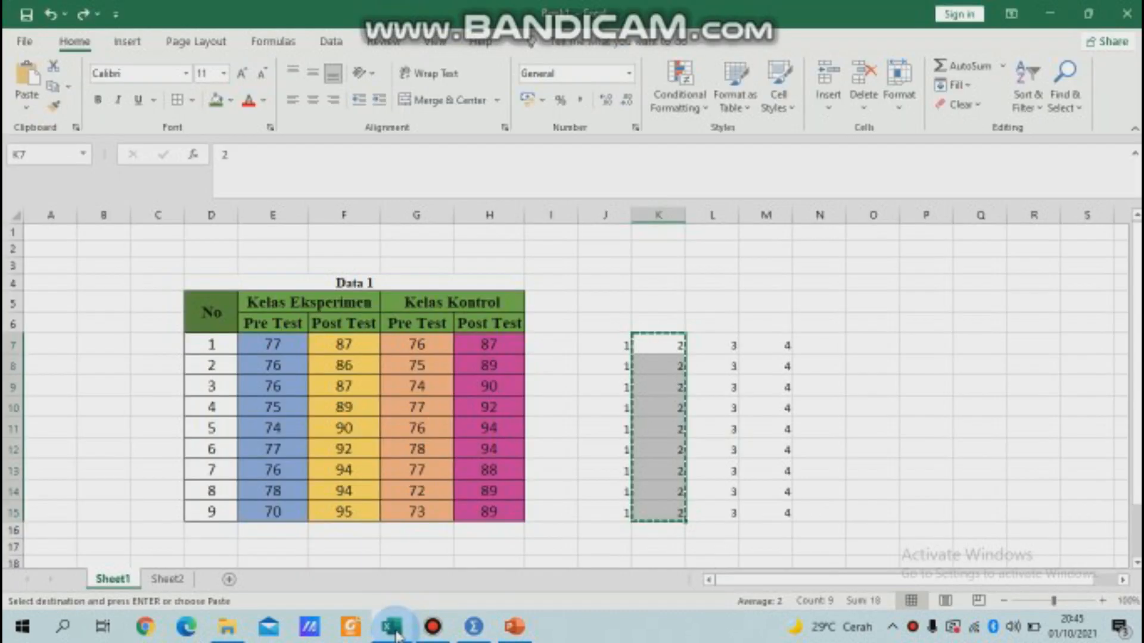
pyautogui.moveTo(417, 344); pyautogui.dragTo(415, 511)
pyautogui.hotkey('ctrl', 'c')
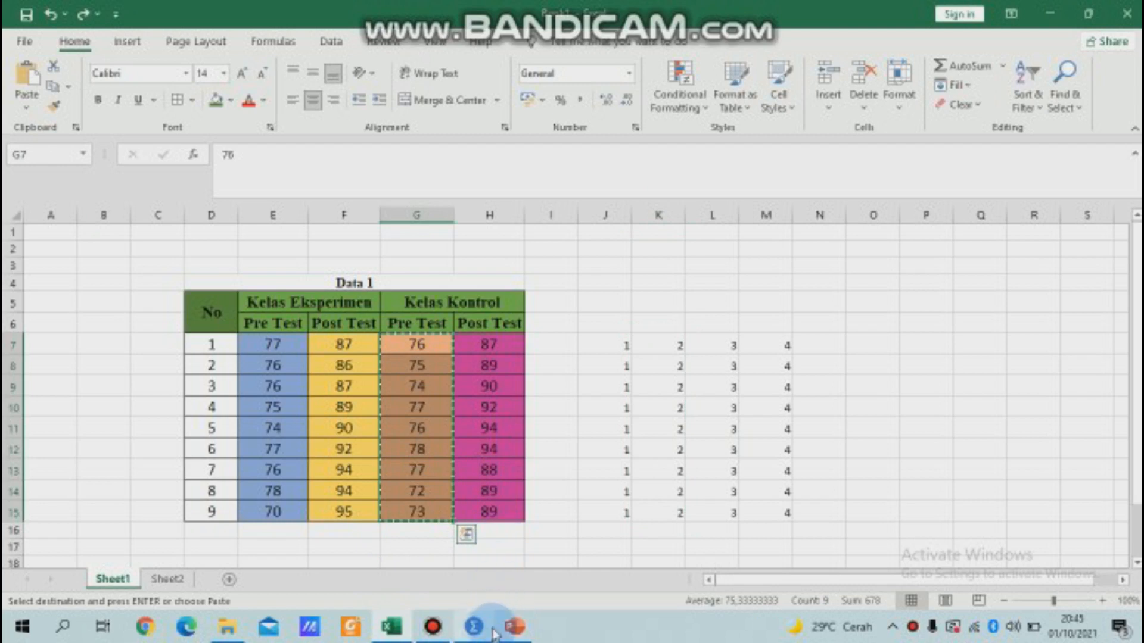
pyautogui.click(474, 626)
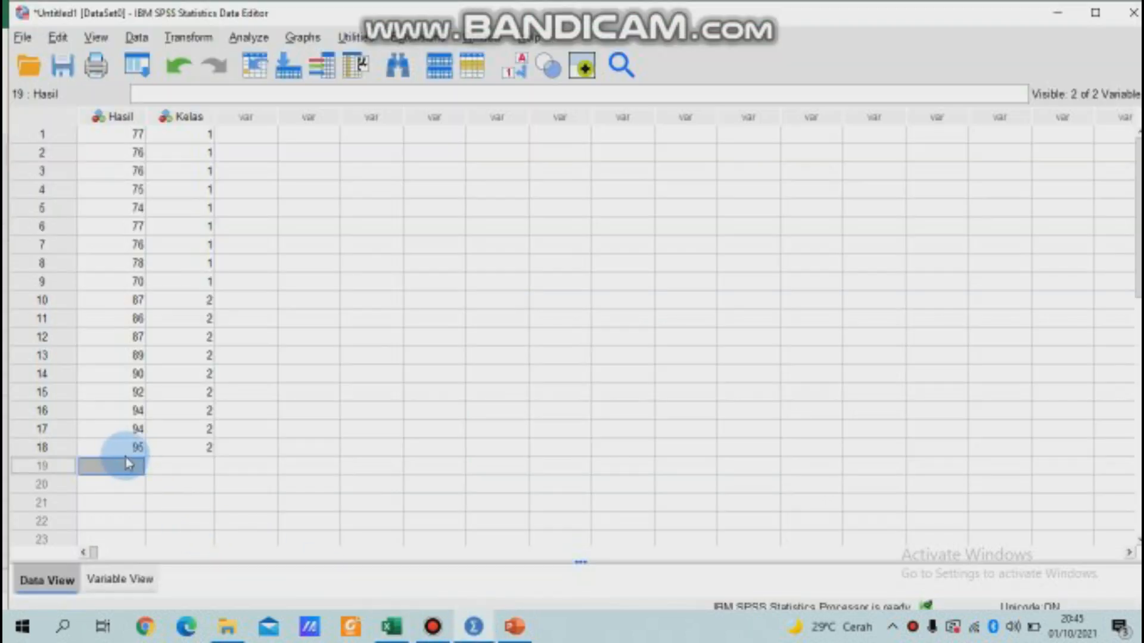
pyautogui.hotkey('ctrl', 'v')
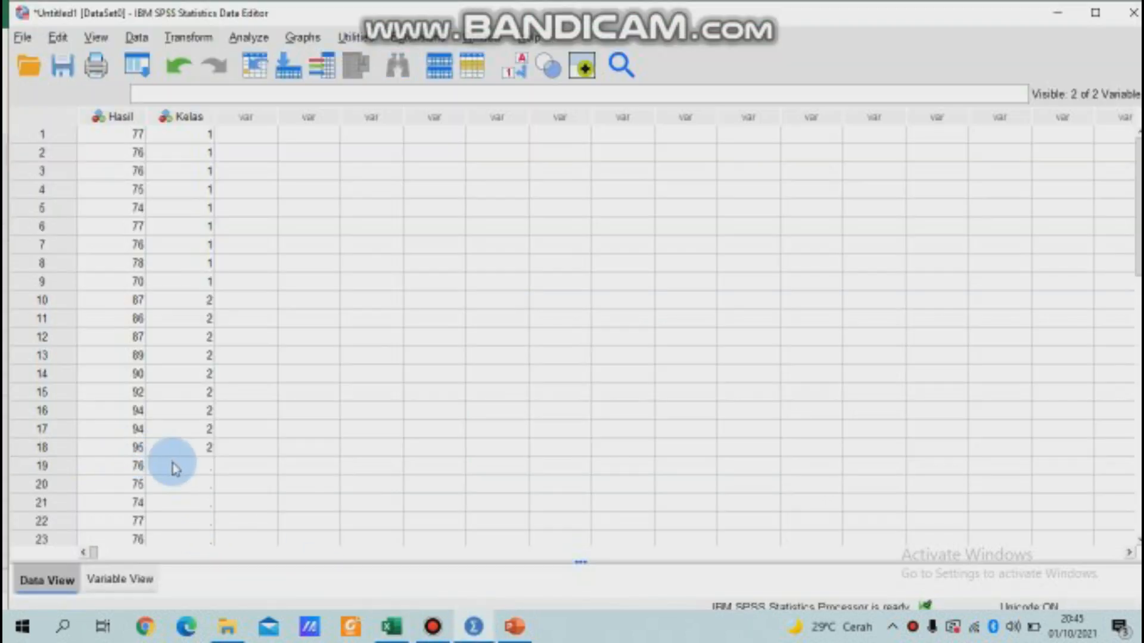
# Copy the code 3 cells L7 to L15 from Excel into the SPSS Kelas column from row 19.
pyautogui.click(196, 466)
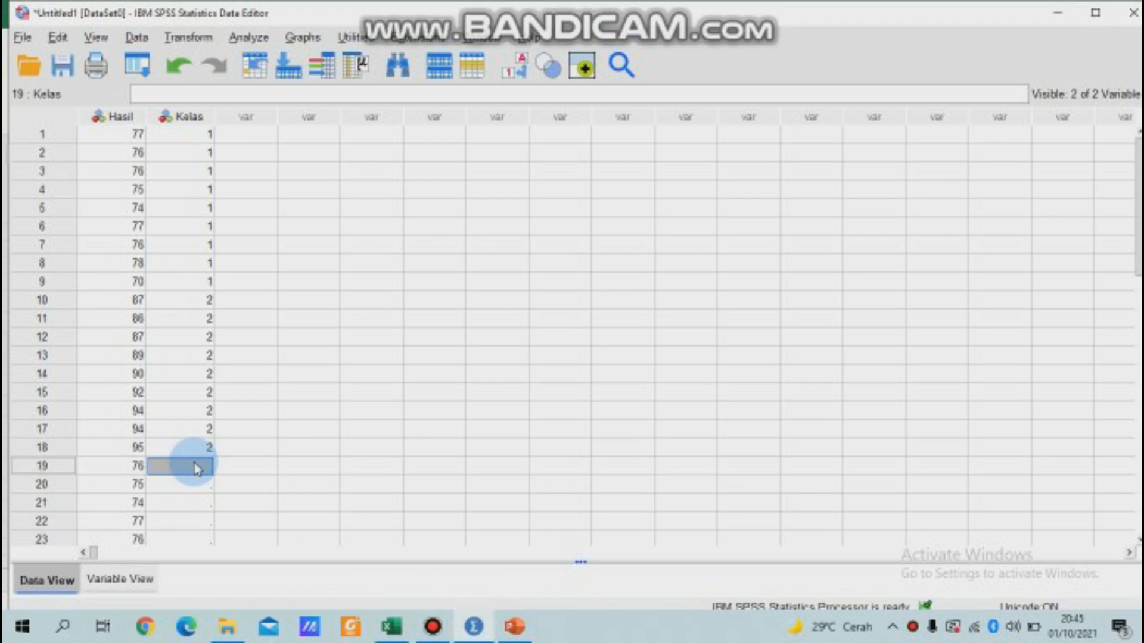
pyautogui.click(391, 626)
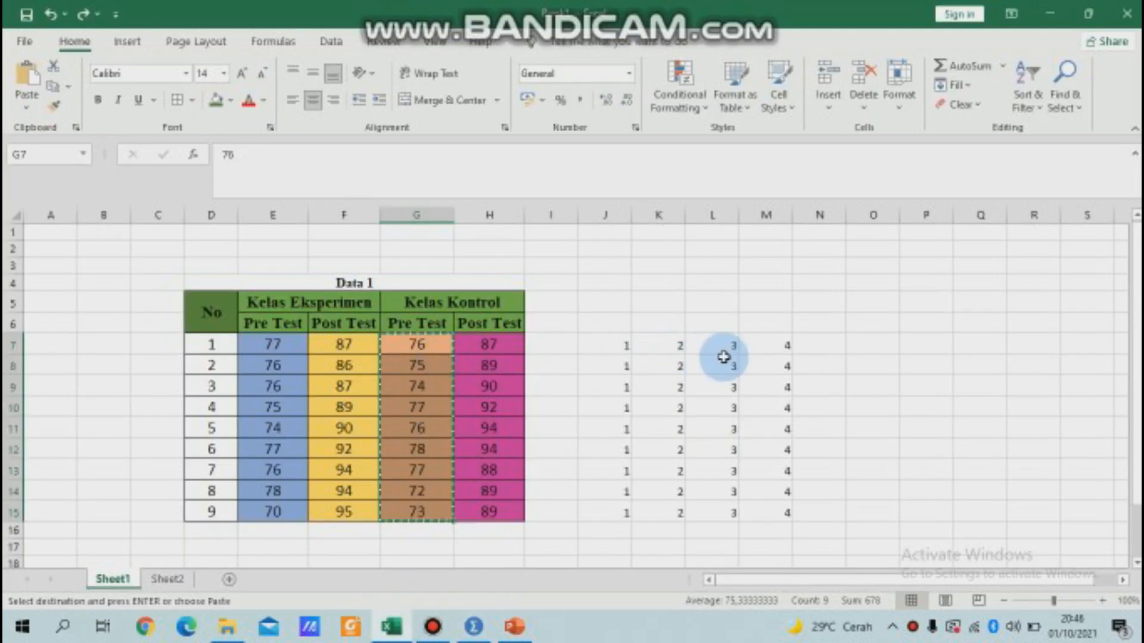
pyautogui.moveTo(732, 343); pyautogui.dragTo(729, 491)
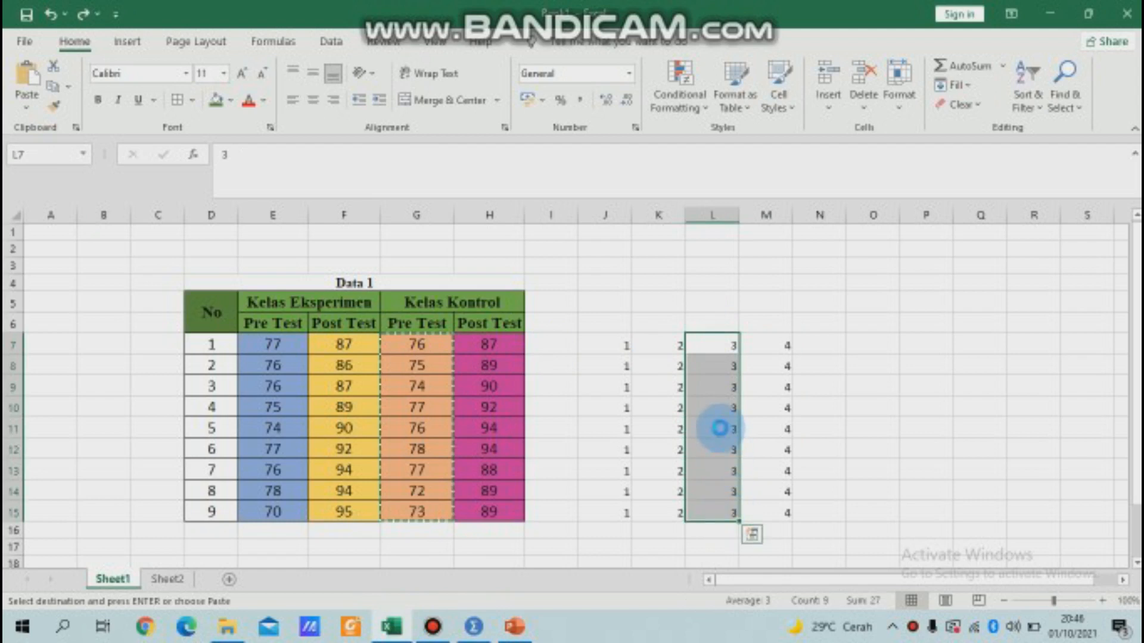
pyautogui.click(474, 627)
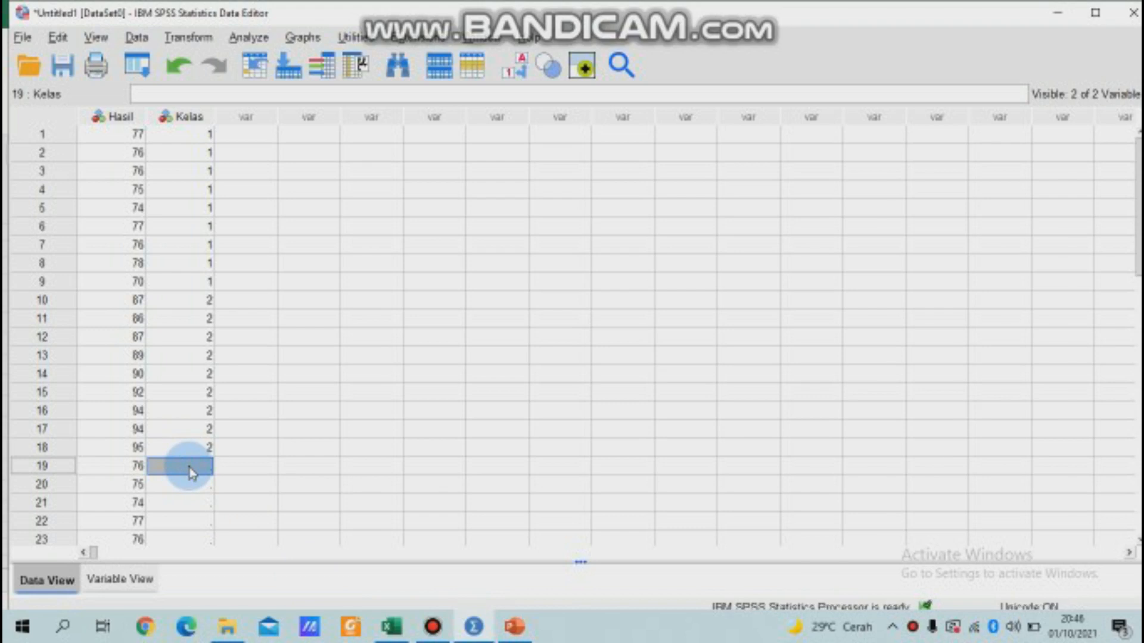
pyautogui.hotkey('ctrl', 'v')
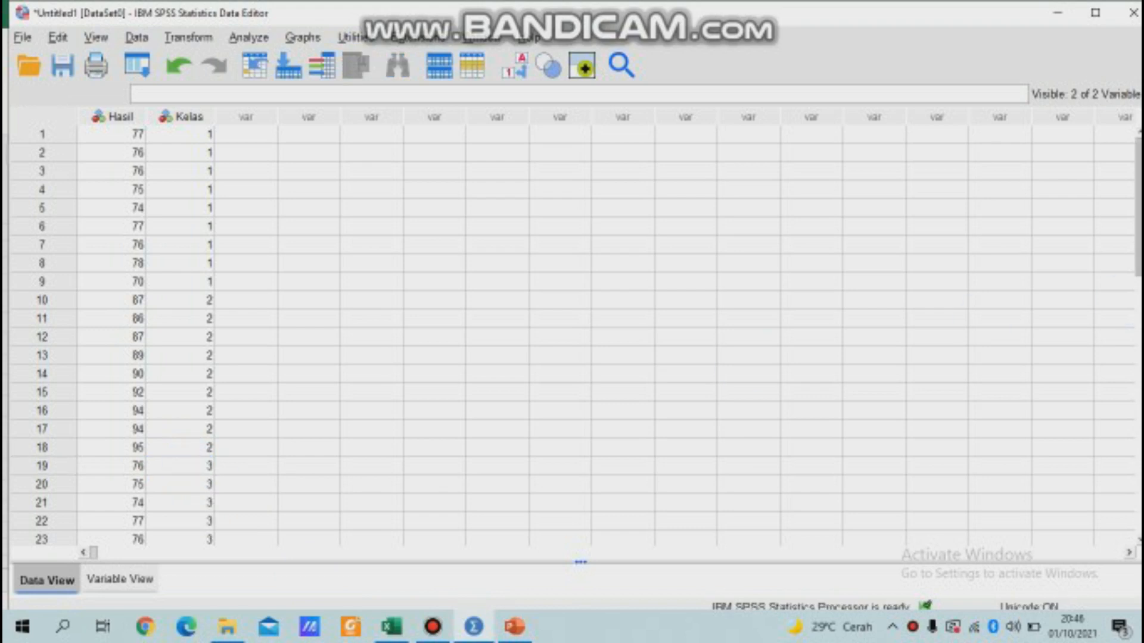
# Copy the Kelas Kontrol Post Test scores H7 to H15 from Excel into the SPSS Hasil column from row 28.
pyautogui.scroll(-4, 572, 334)
pyautogui.scroll(-3, 554, 296)
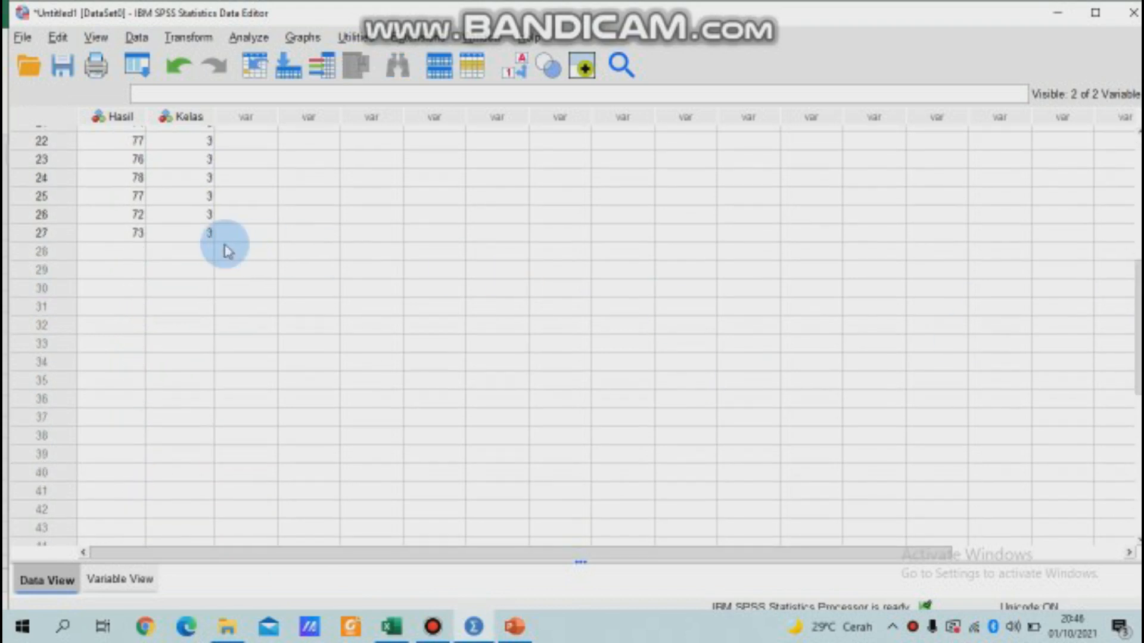
pyautogui.click(127, 256)
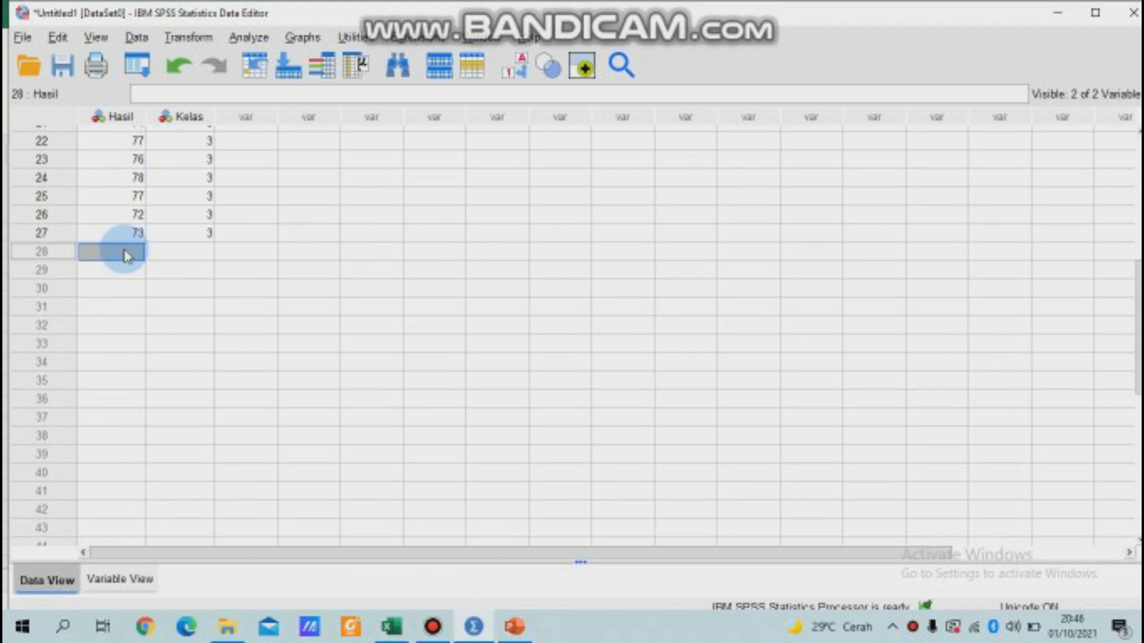
pyautogui.click(403, 638)
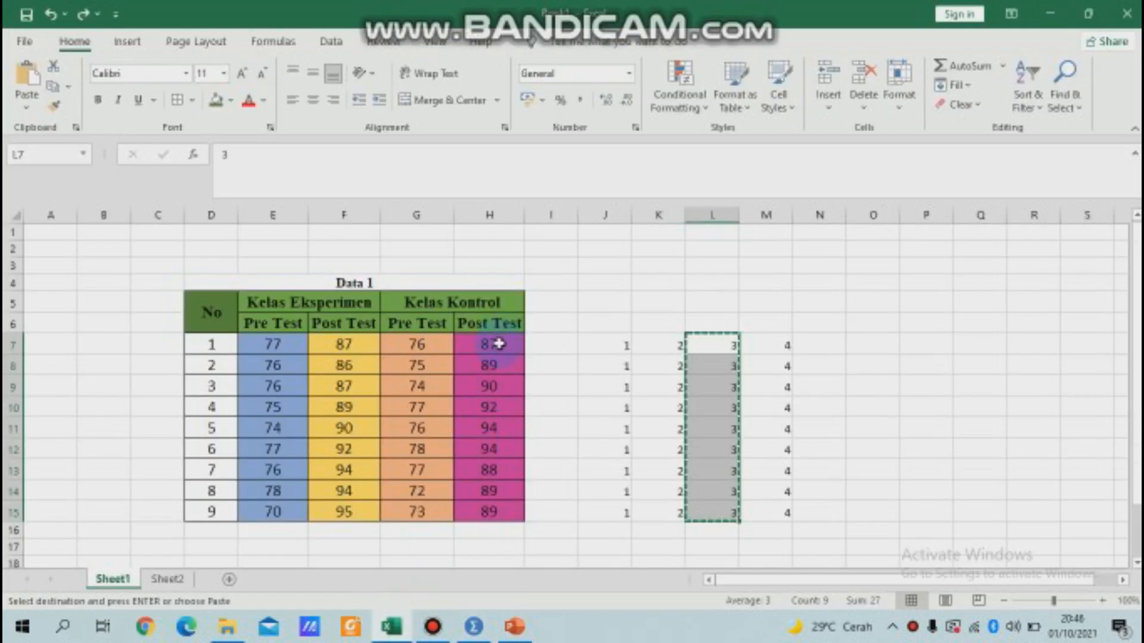
pyautogui.moveTo(498, 344); pyautogui.dragTo(507, 513)
pyautogui.hotkey('ctrl', 'c')
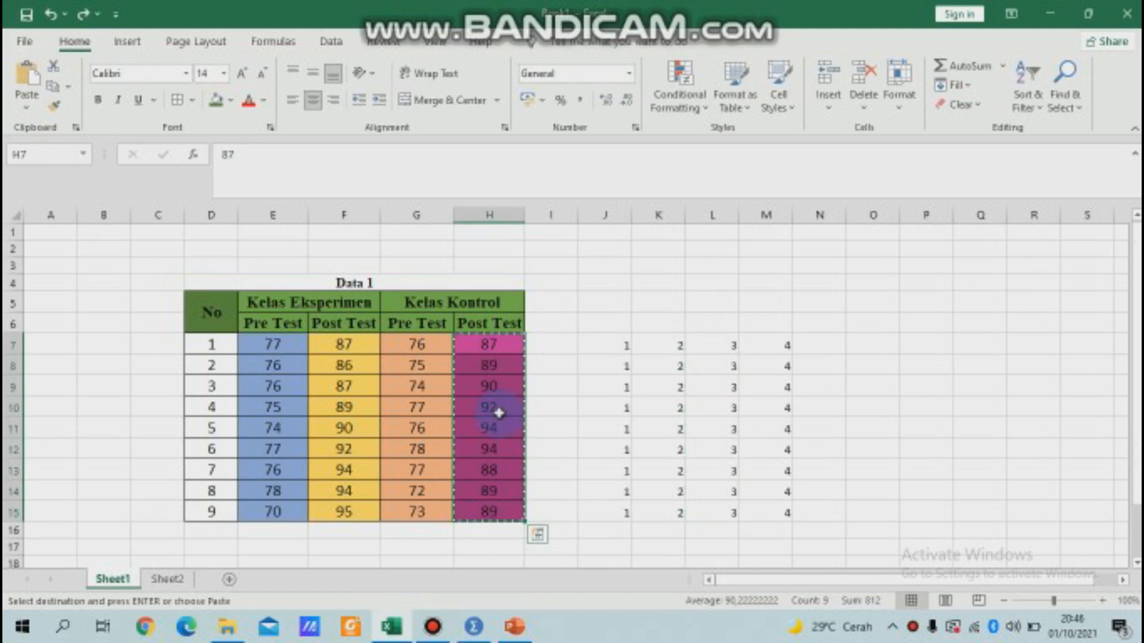
pyautogui.click(474, 627)
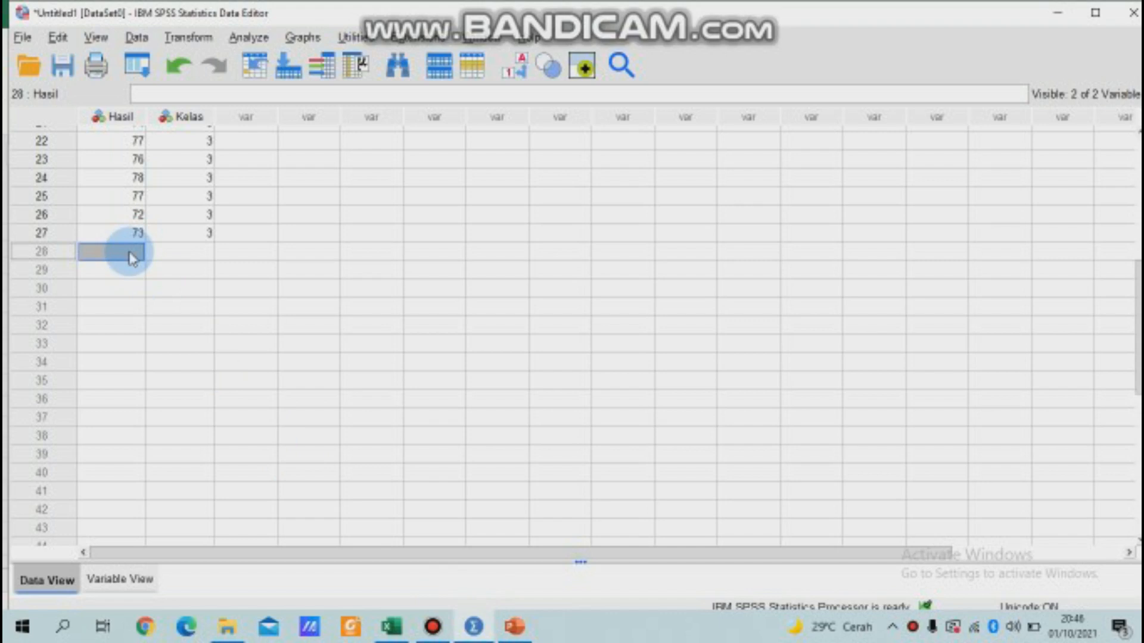
pyautogui.hotkey('ctrl', 'v')
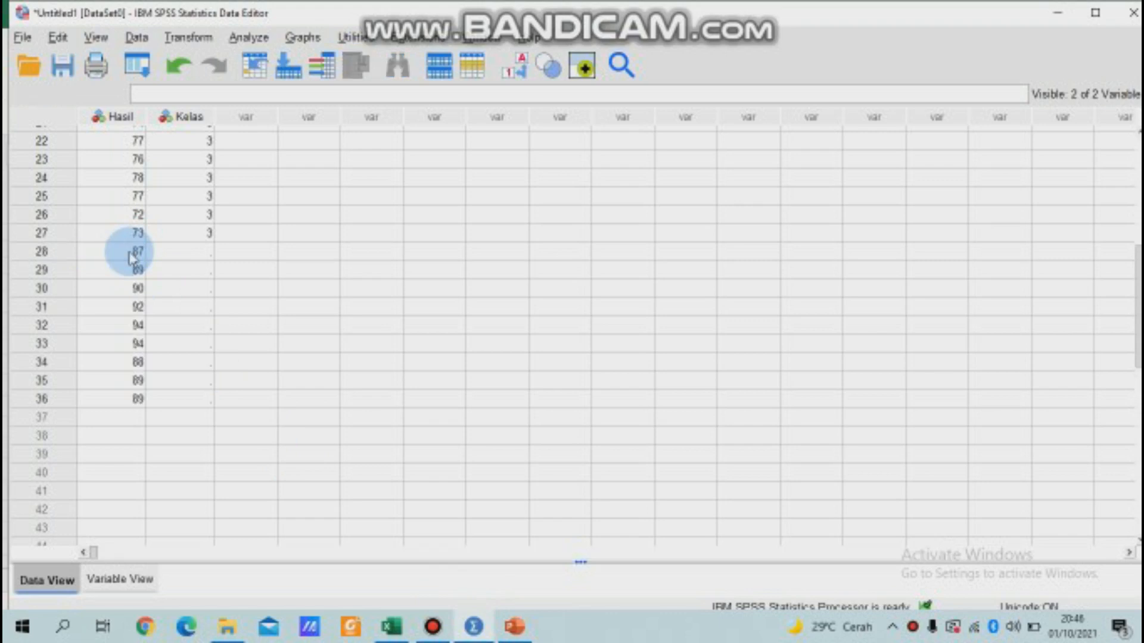
# Copy the code 4 cells M7 to M15 from Excel into the SPSS Kelas column from row 28.
pyautogui.click(189, 250)
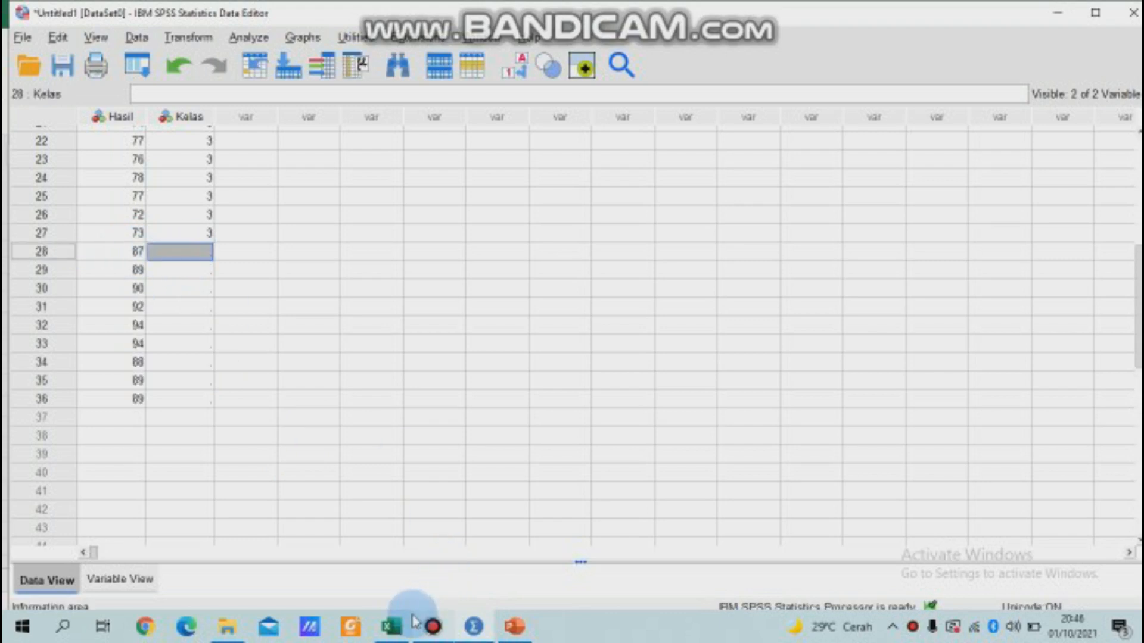
pyautogui.click(391, 626)
pyautogui.moveTo(787, 345); pyautogui.dragTo(768, 468)
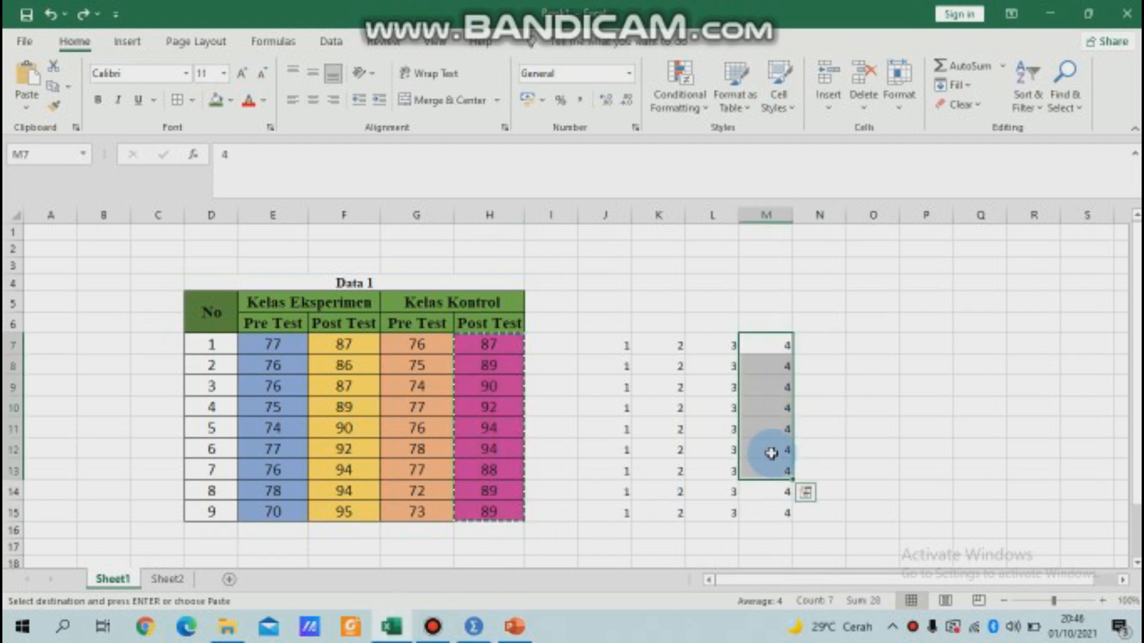
pyautogui.moveTo(772, 356); pyautogui.dragTo(782, 511)
pyautogui.hotkey('ctrl', 'c')
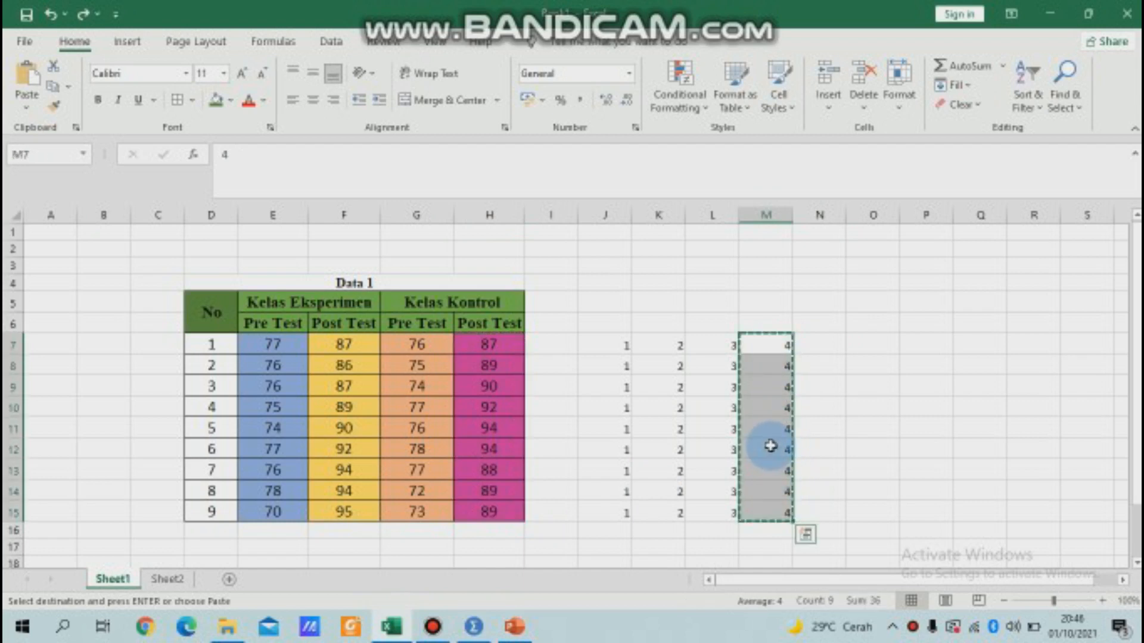
pyautogui.click(473, 626)
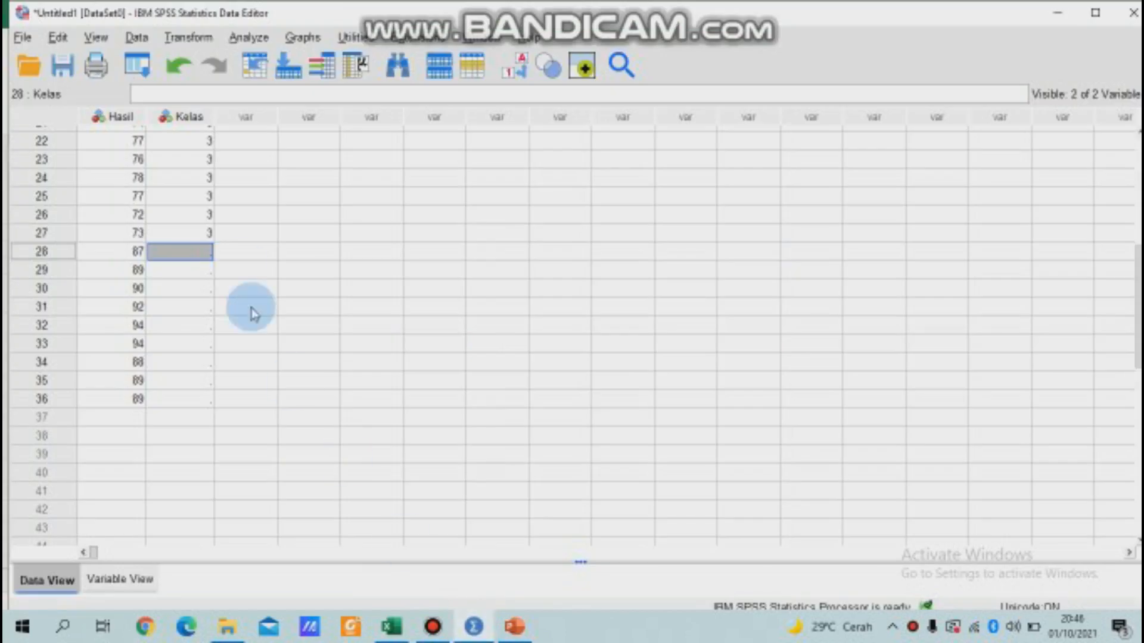
pyautogui.hotkey('ctrl', 'v')
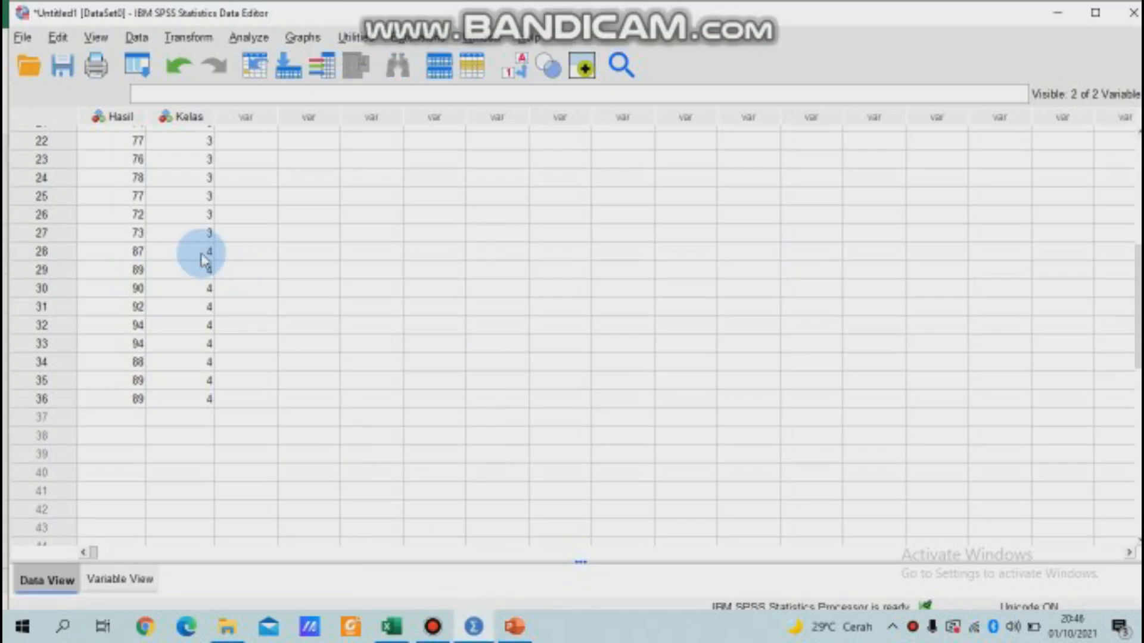
# Set up an Explore analysis with Hasil Belajar Siswa as the dependent variable and Kelas as the factor.
pyautogui.scroll(7, 572, 334)
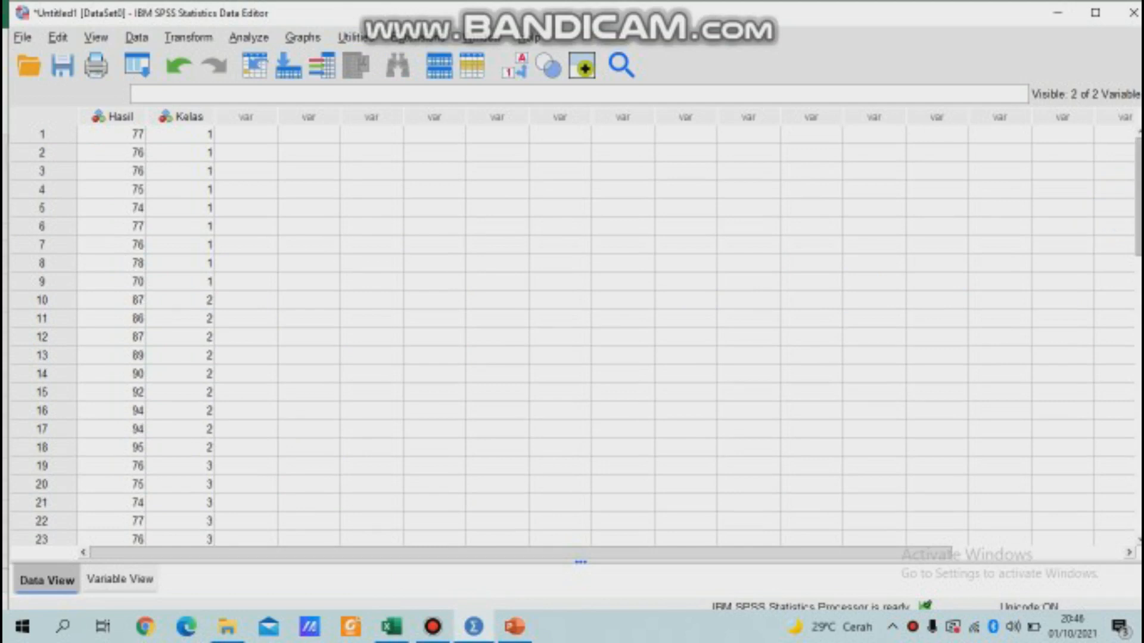
pyautogui.click(249, 38)
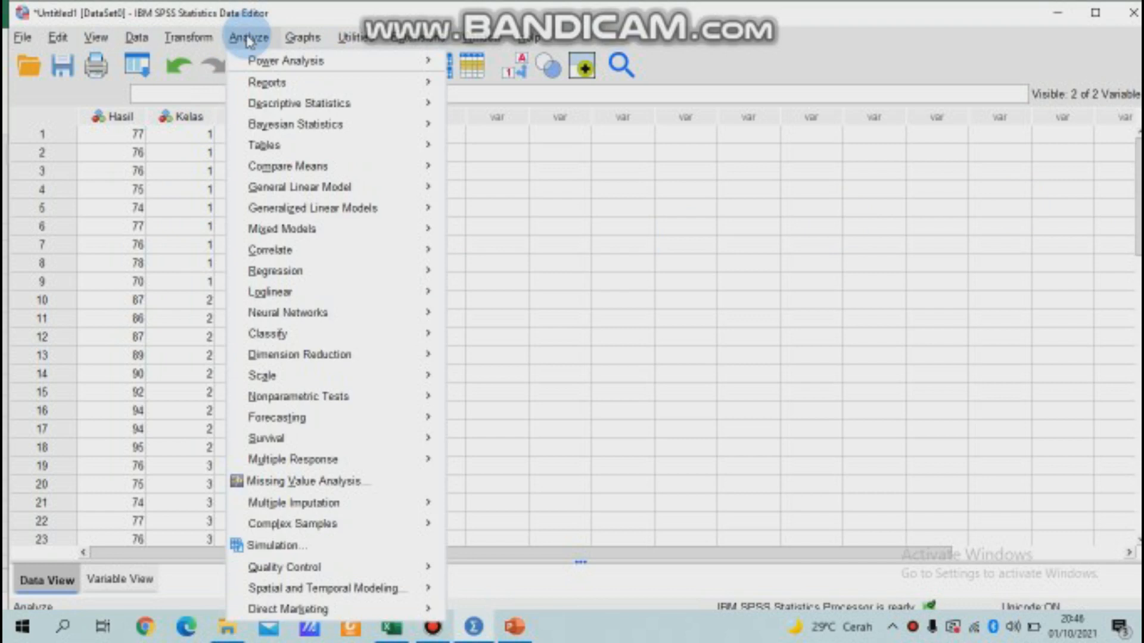
pyautogui.moveTo(309, 107)
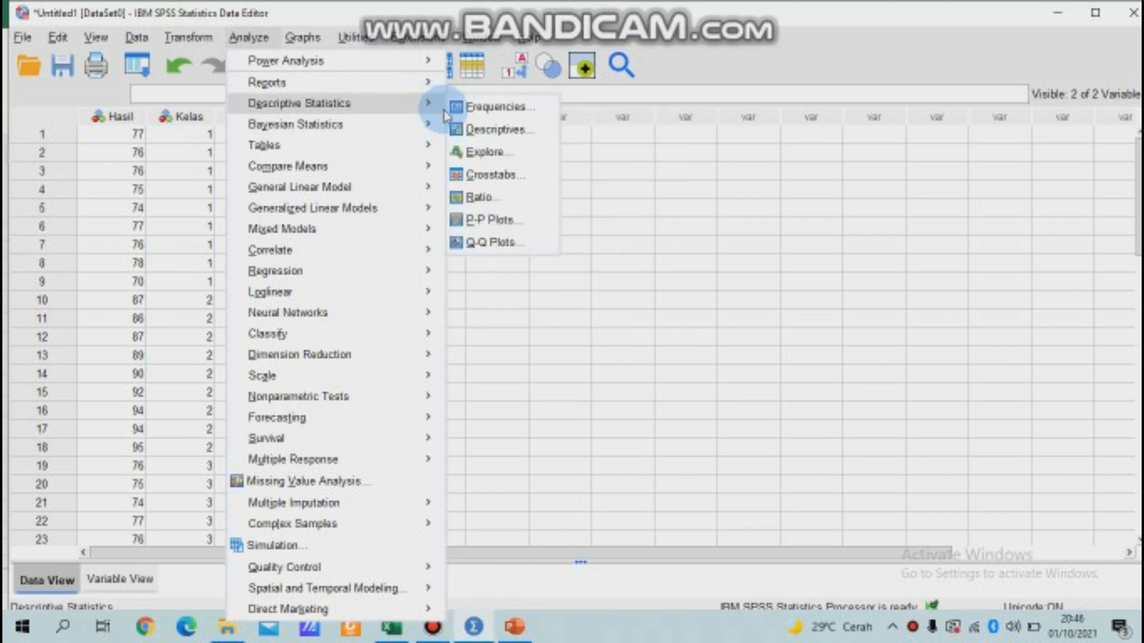
pyautogui.click(469, 153)
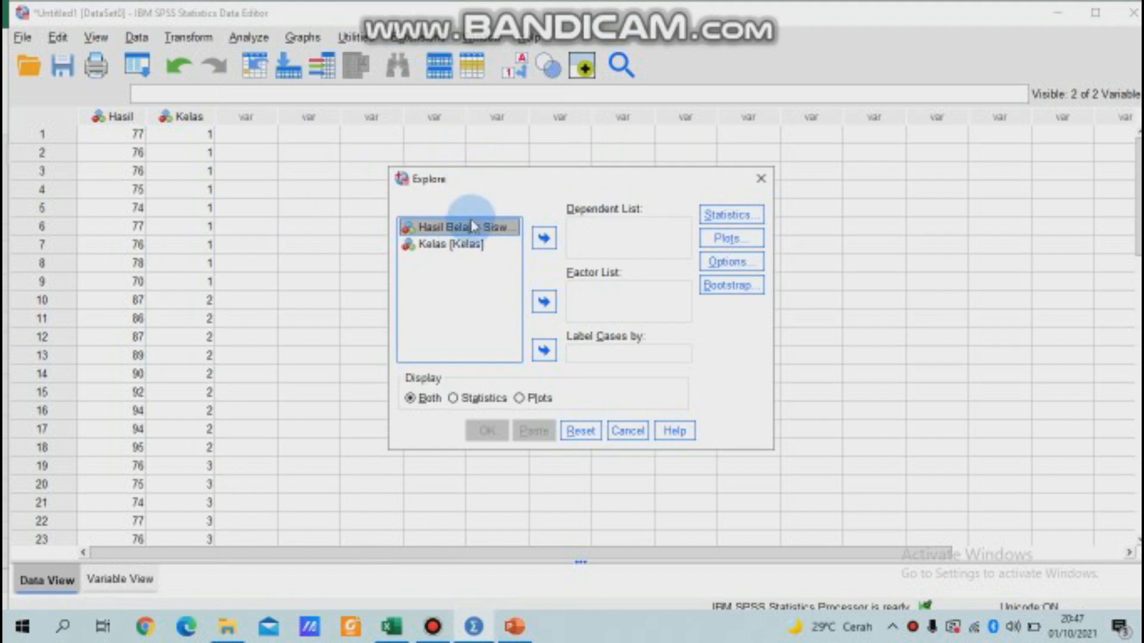
pyautogui.click(547, 245)
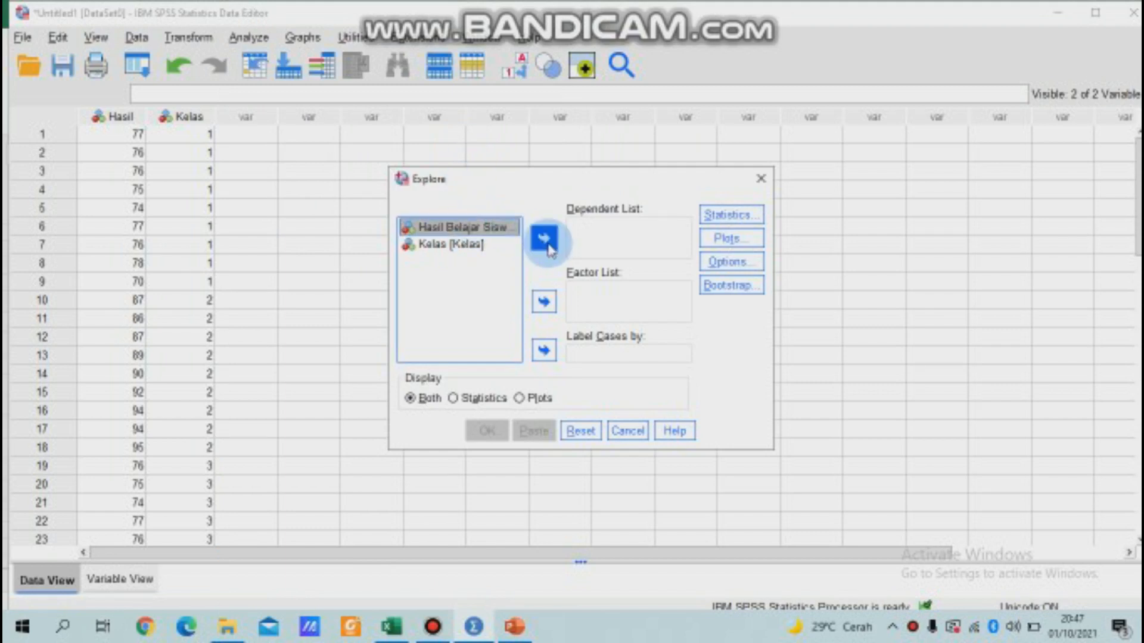
pyautogui.click(485, 234)
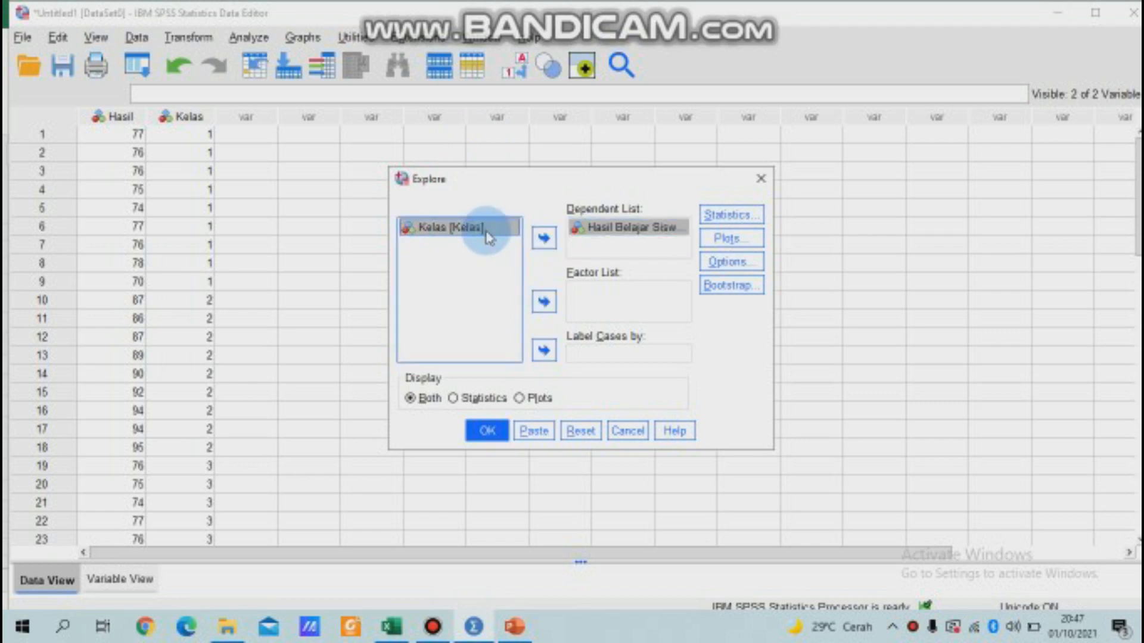
pyautogui.click(544, 303)
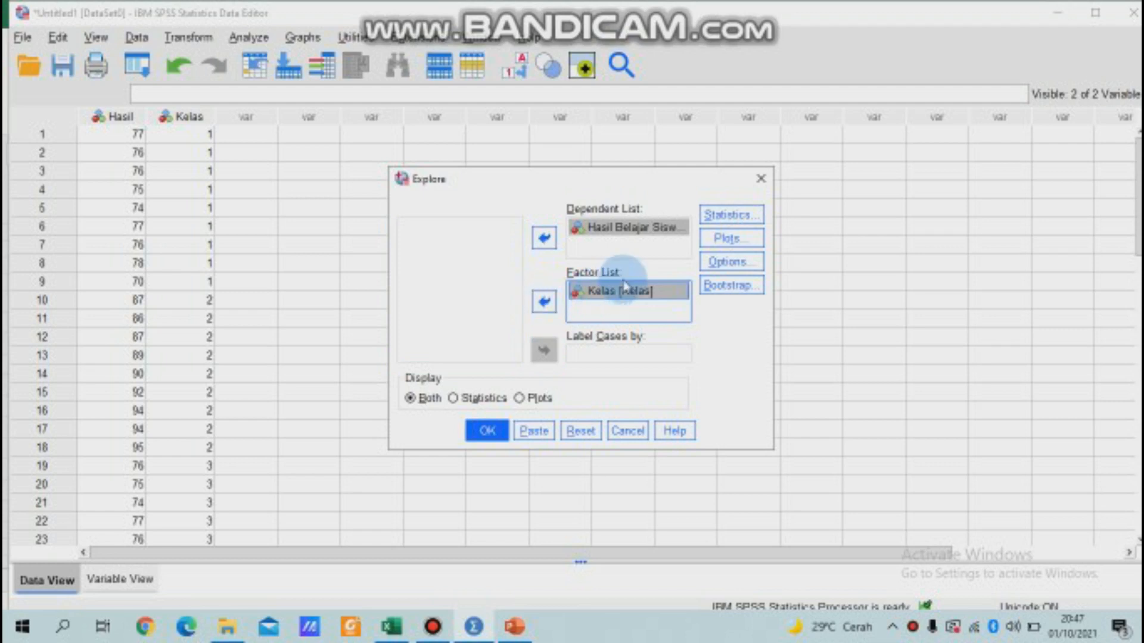
# Enable normality plots with tests for the Explore analysis and run it.
pyautogui.click(727, 239)
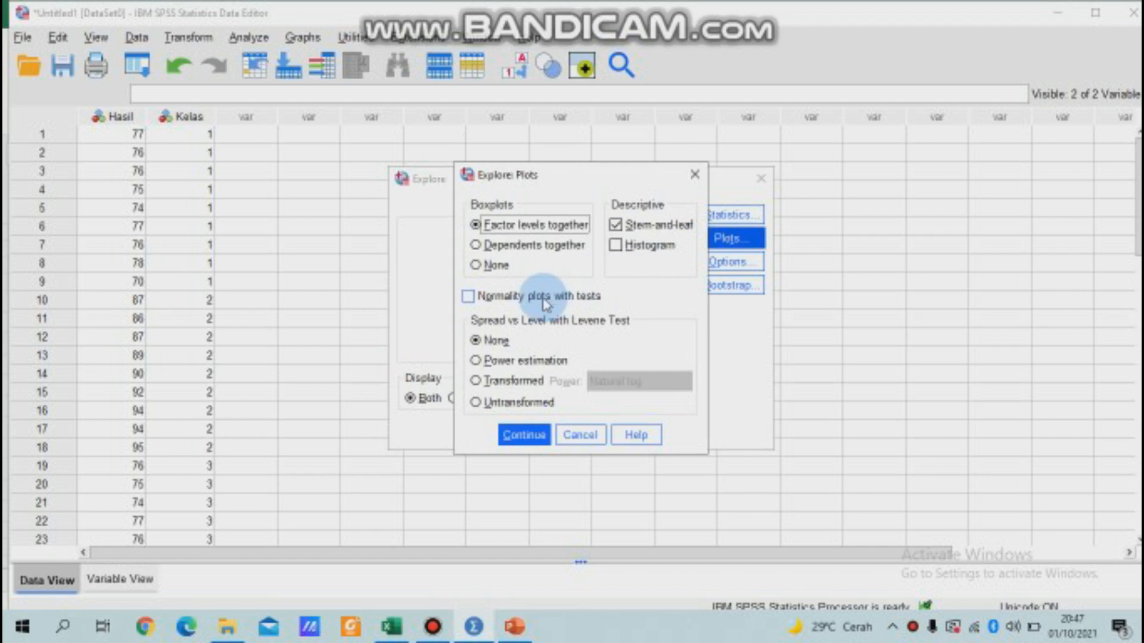
pyautogui.click(471, 300)
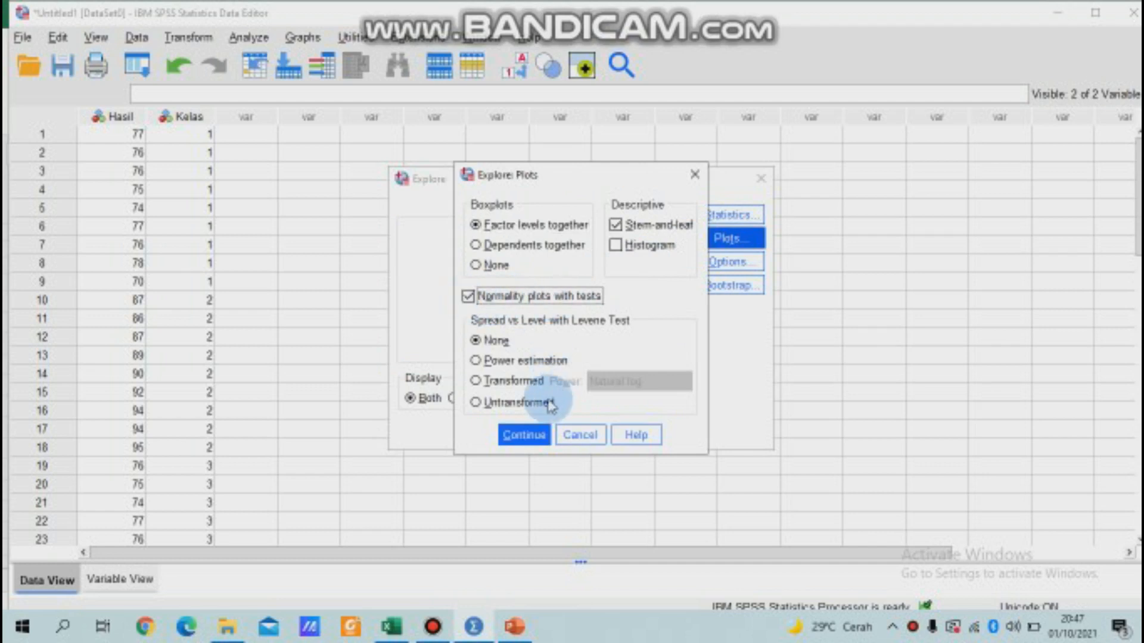
pyautogui.click(524, 434)
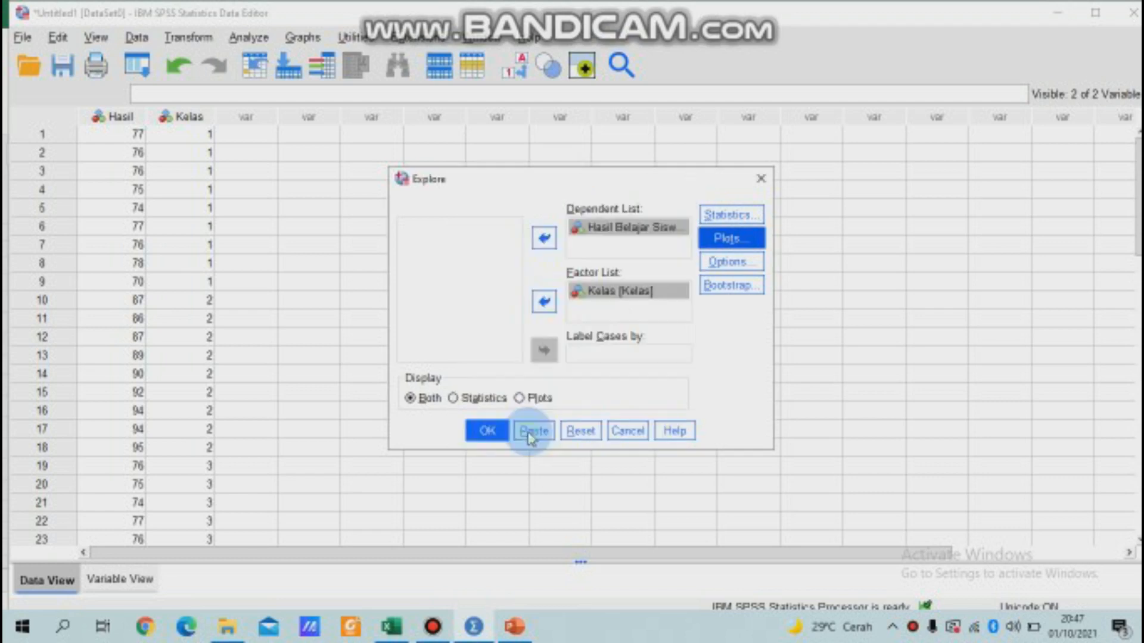
pyautogui.click(489, 432)
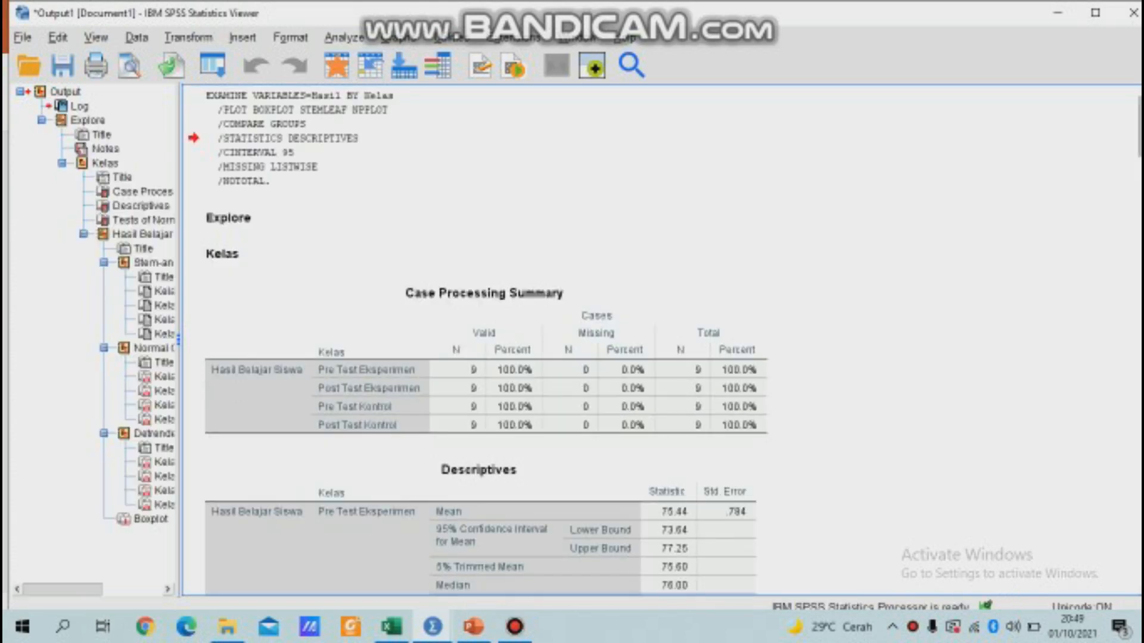
# Examine the Tests of Normality output table against the significance criteria on PowerPoint's Dasar Pengambilan Keputusan slide, returning to the SPSS output.
pyautogui.scroll(-15, 632, 201)
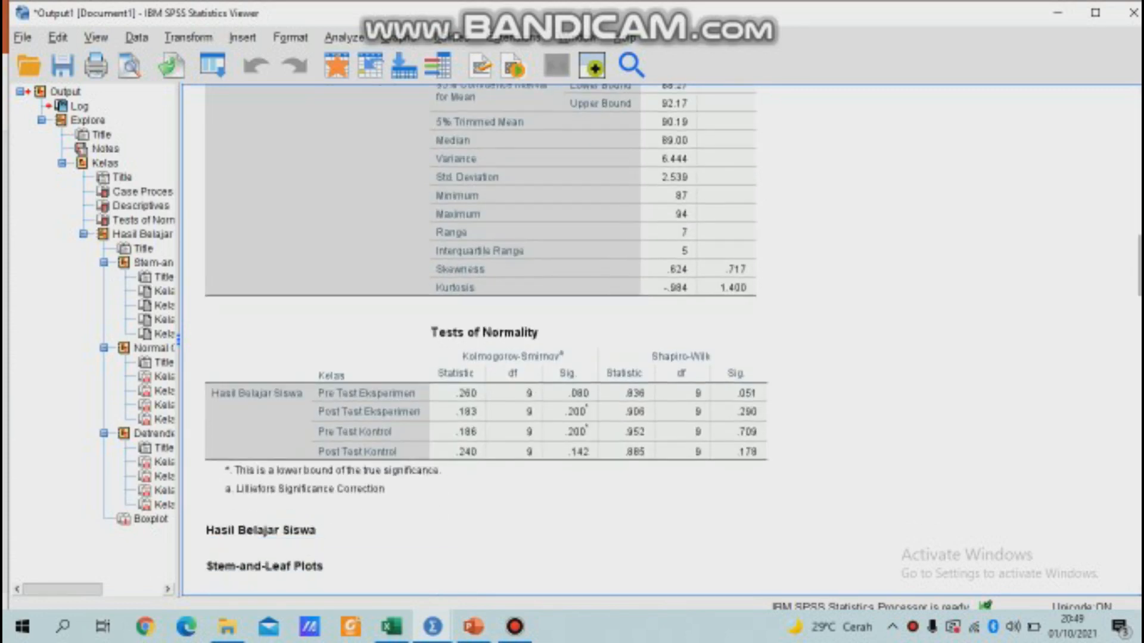
pyautogui.click(633, 201)
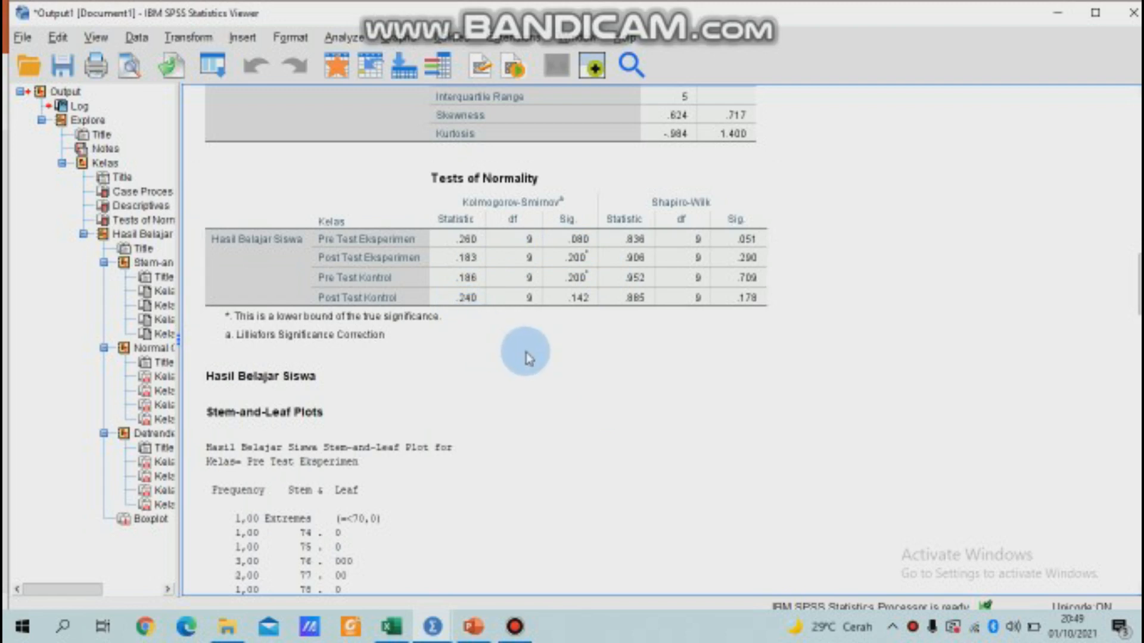
pyautogui.click(486, 628)
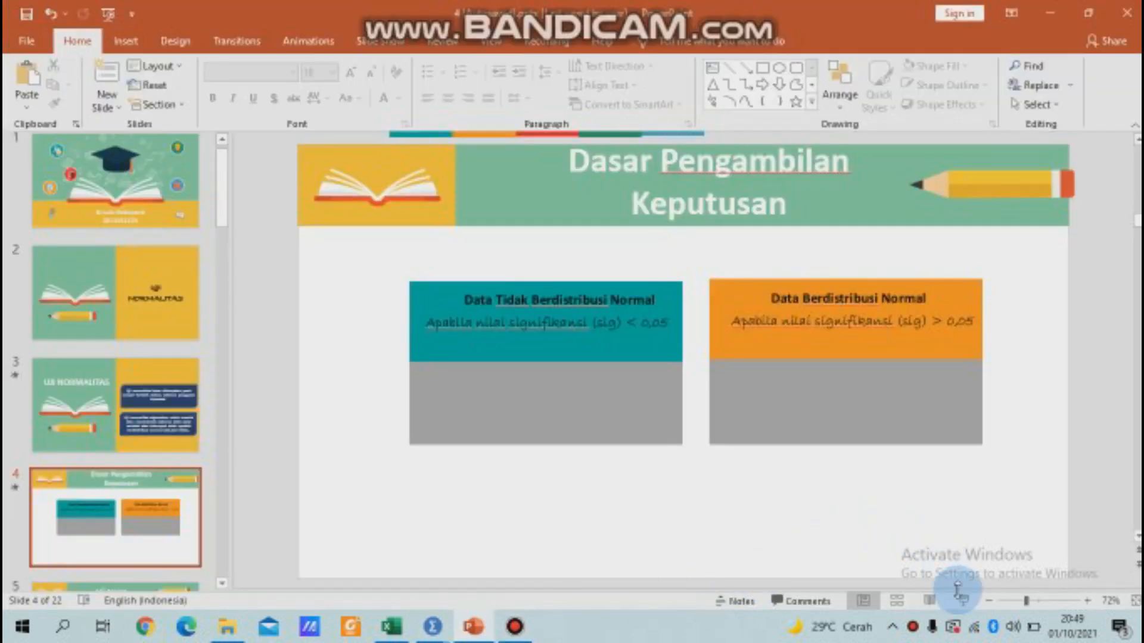
pyautogui.click(966, 601)
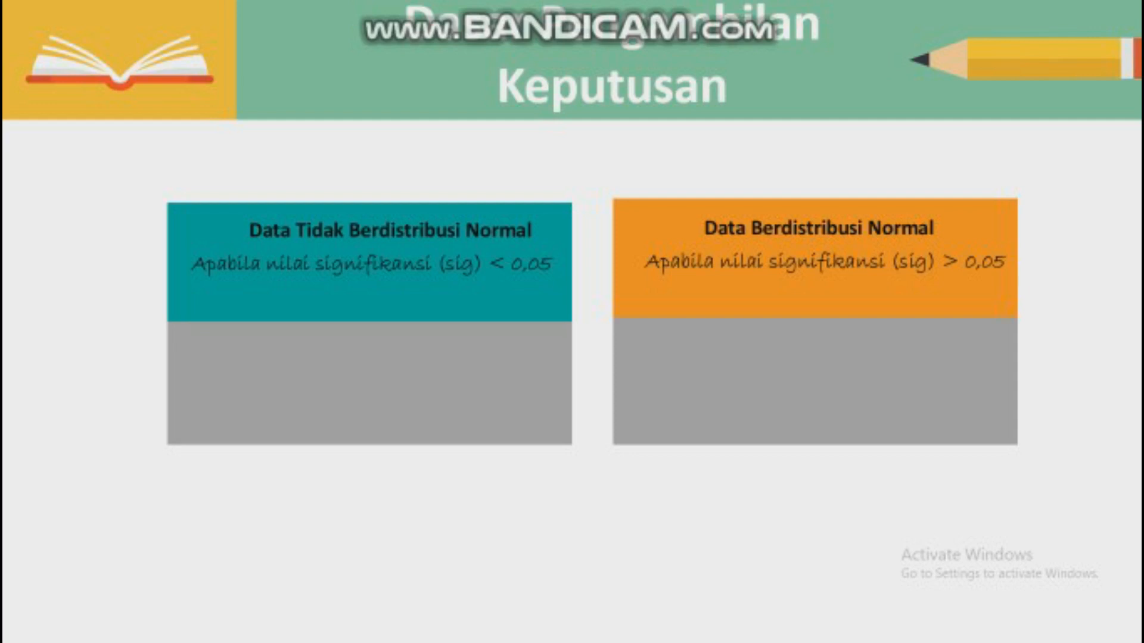
pyautogui.press('Escape')
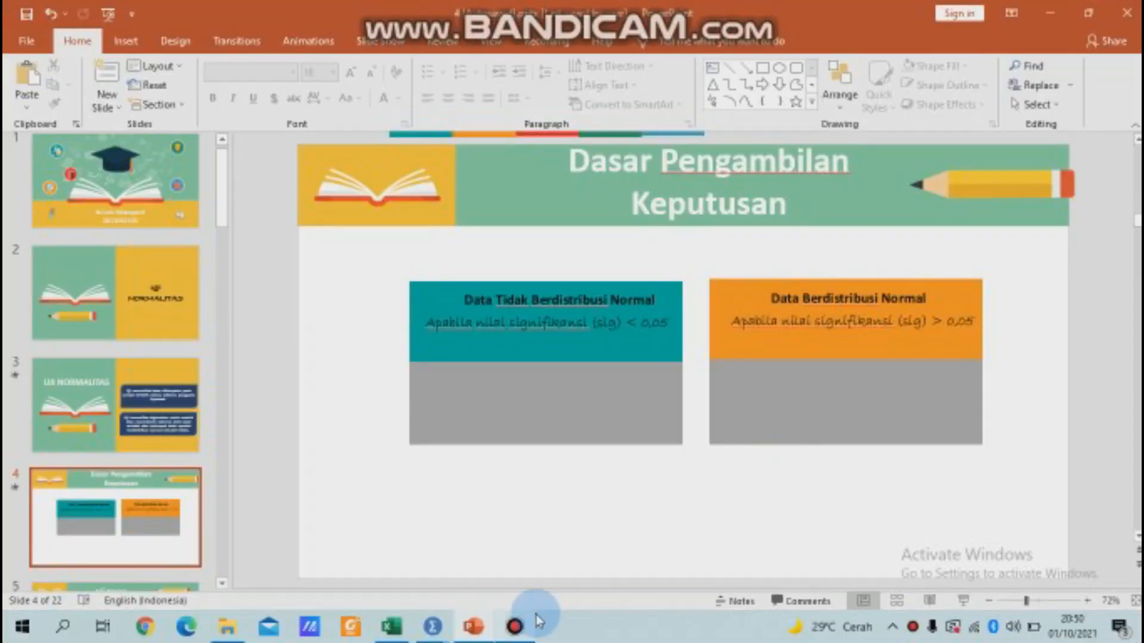
pyautogui.moveTo(444, 630)
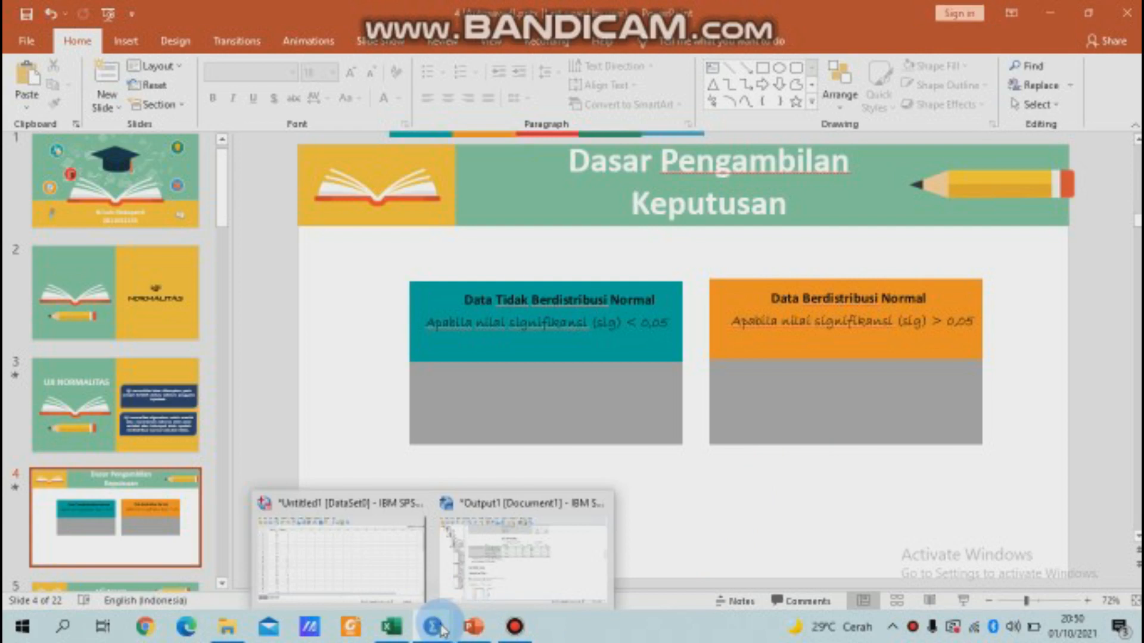
pyautogui.click(503, 573)
pyautogui.click(468, 345)
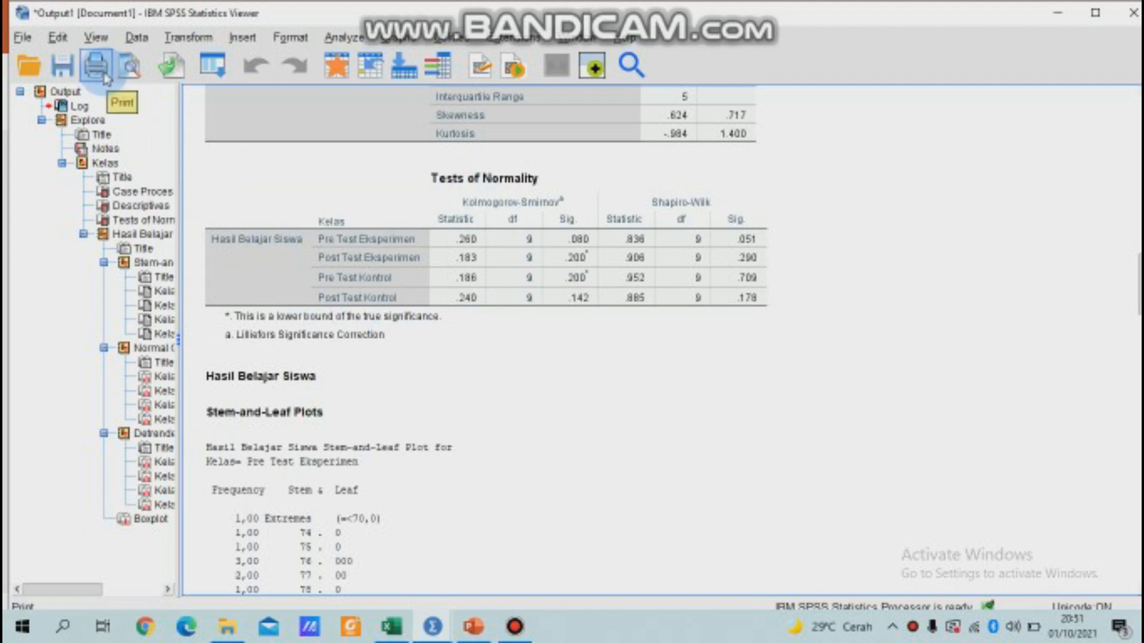
# Save the normality test output as a Viewer file named Output1 on the Desktop.
pyautogui.click(29, 44)
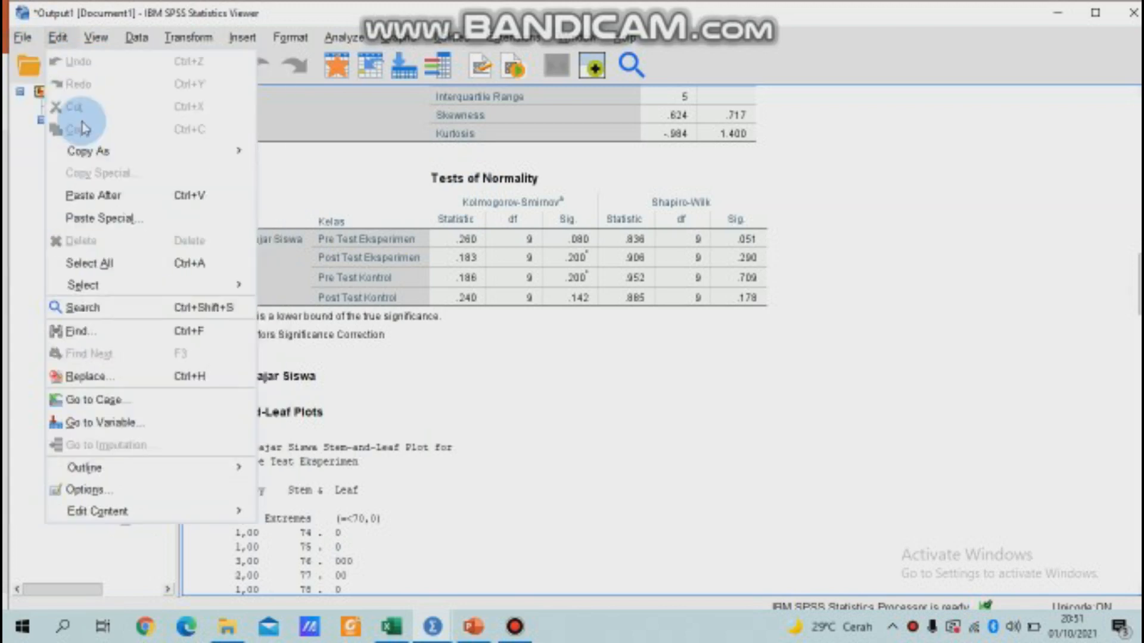
pyautogui.click(28, 43)
pyautogui.click(25, 38)
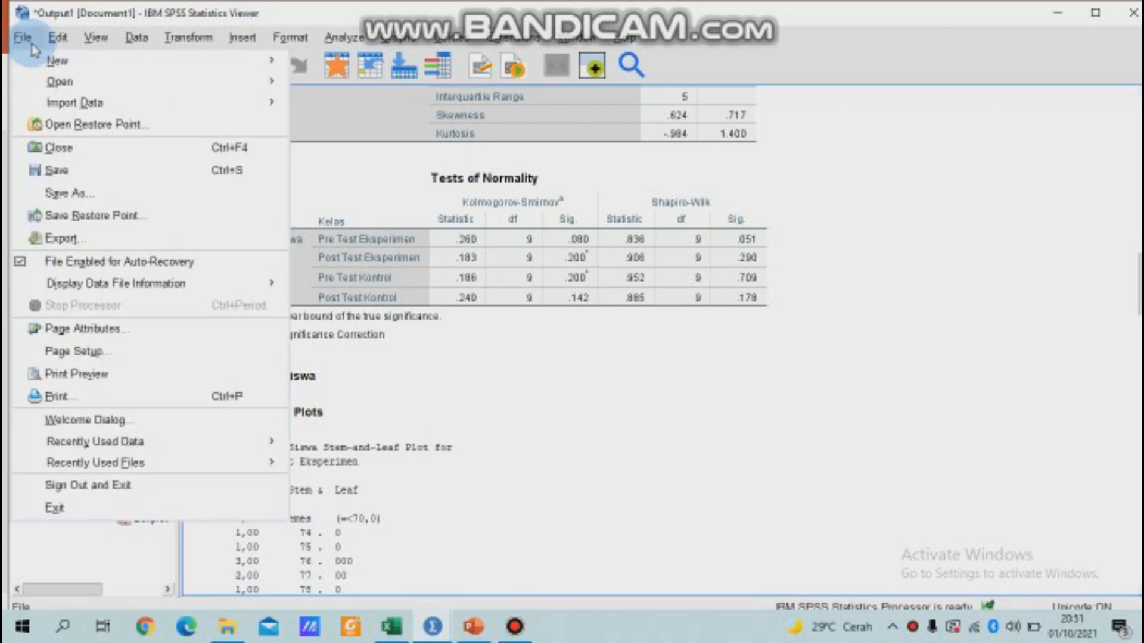
pyautogui.click(77, 194)
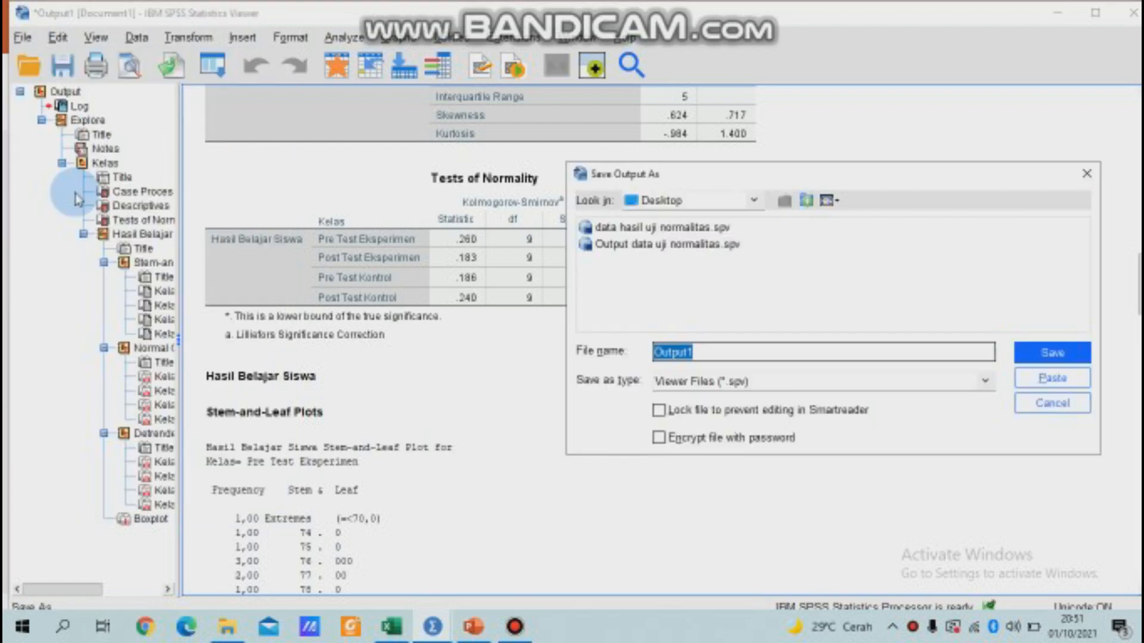
pyautogui.click(754, 200)
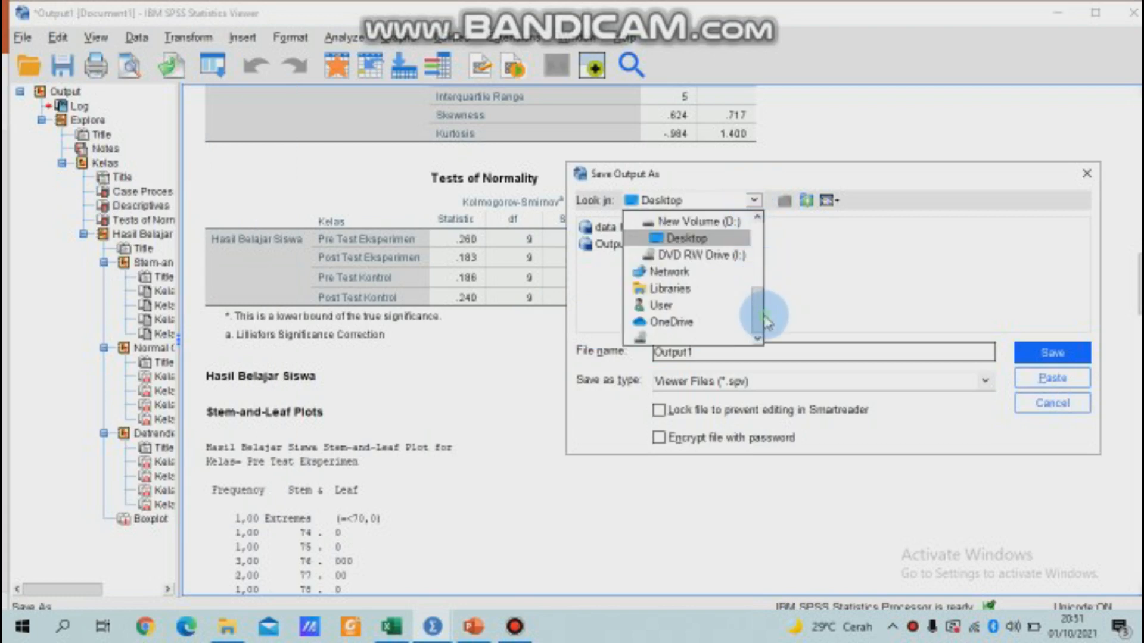
pyautogui.moveTo(763, 307)
pyautogui.mouseDown()
pyautogui.moveTo(762, 244)
pyautogui.moveTo(763, 305)
pyautogui.mouseUp()
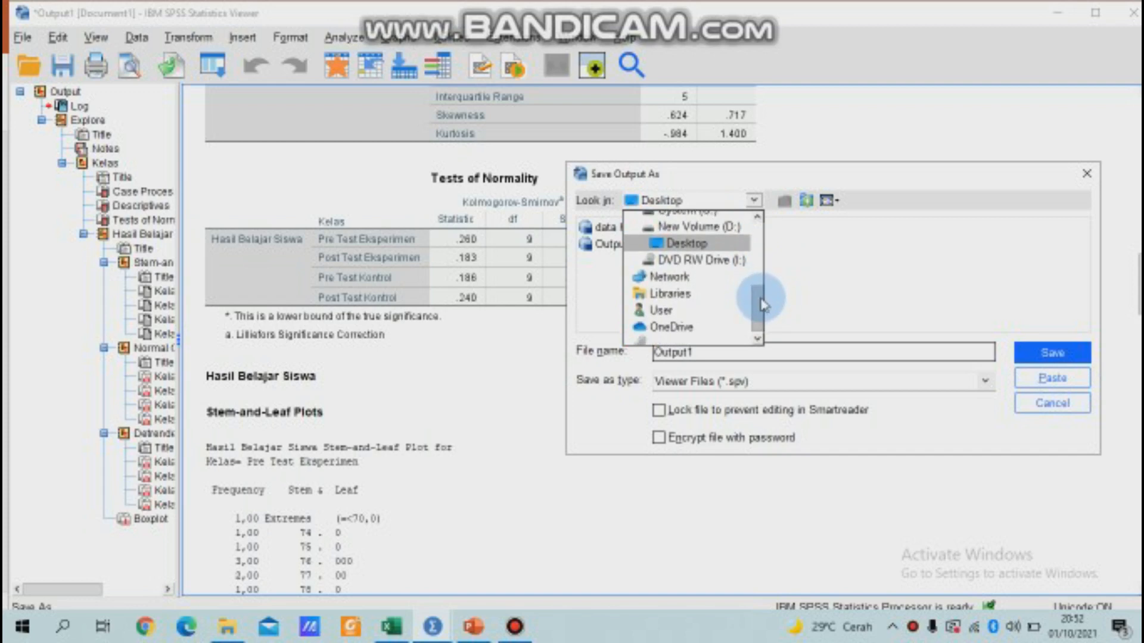
pyautogui.click(742, 245)
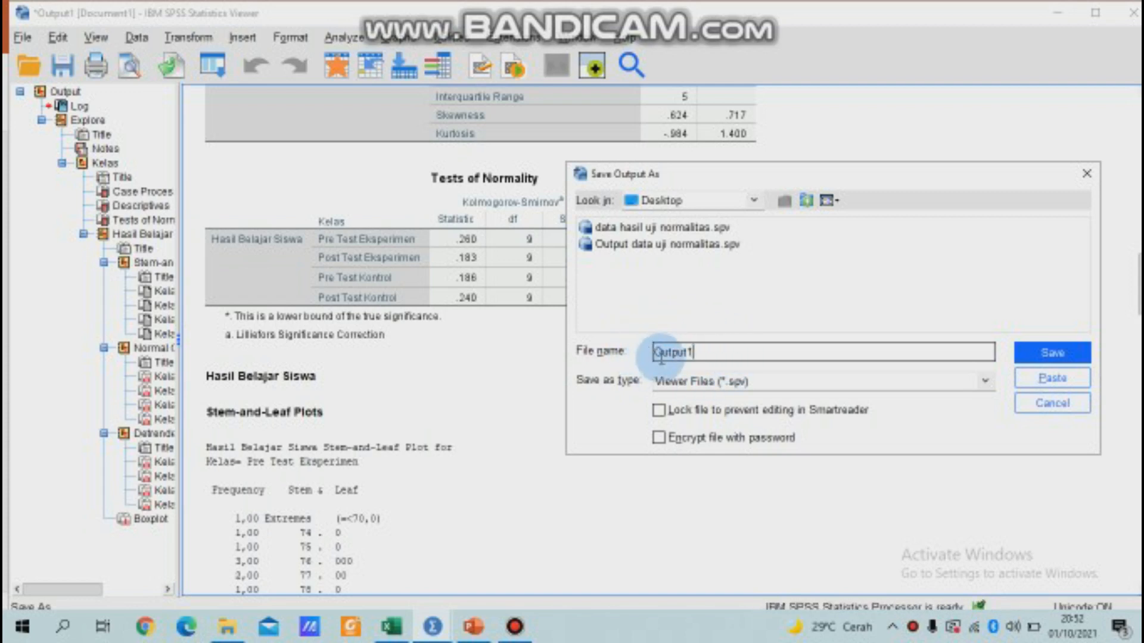
pyautogui.click(1049, 354)
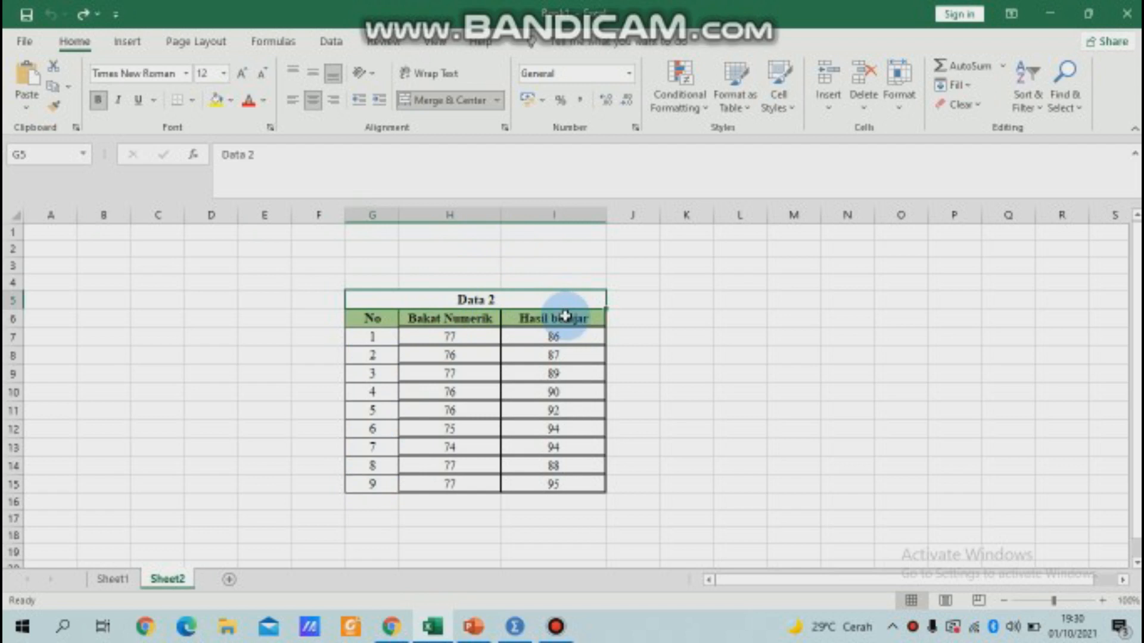
# Append (X) to the Bakat Numerik header and (Y) to the Hasil belajar header in the Data 2 table.
pyautogui.click(457, 315)
pyautogui.click(365, 169)
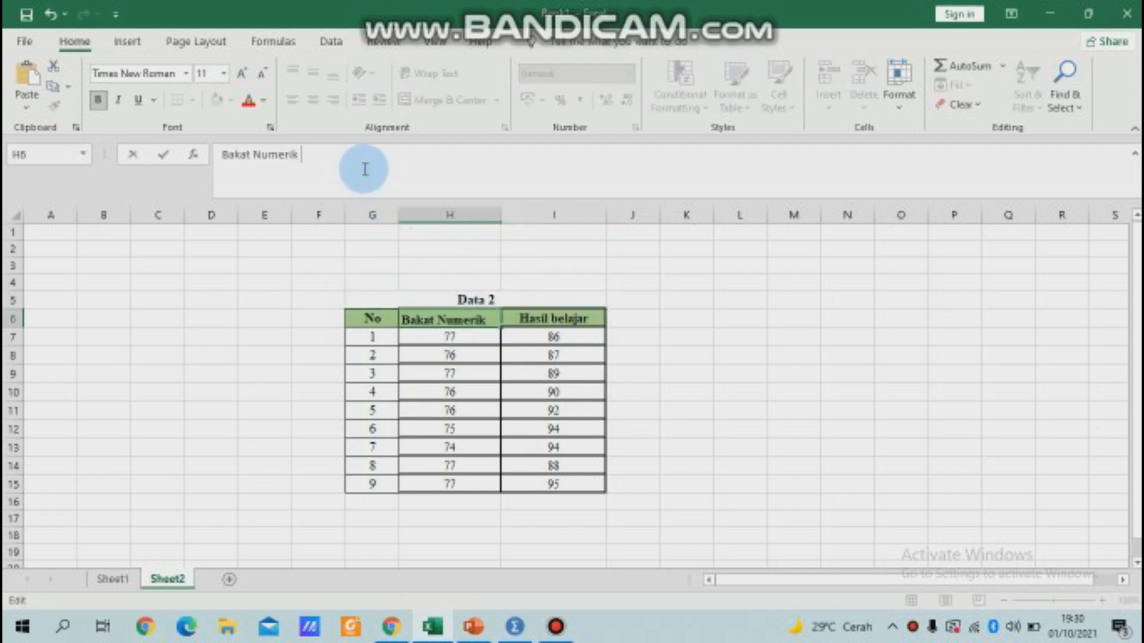
pyautogui.write('(X)')
pyautogui.click(566, 315)
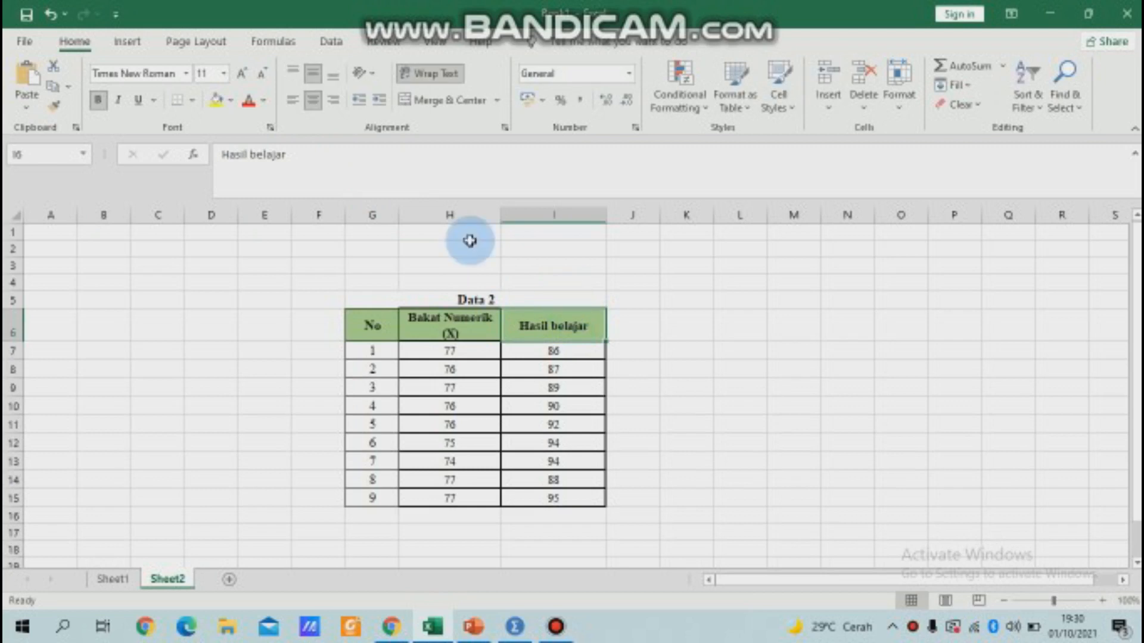
pyautogui.click(365, 159)
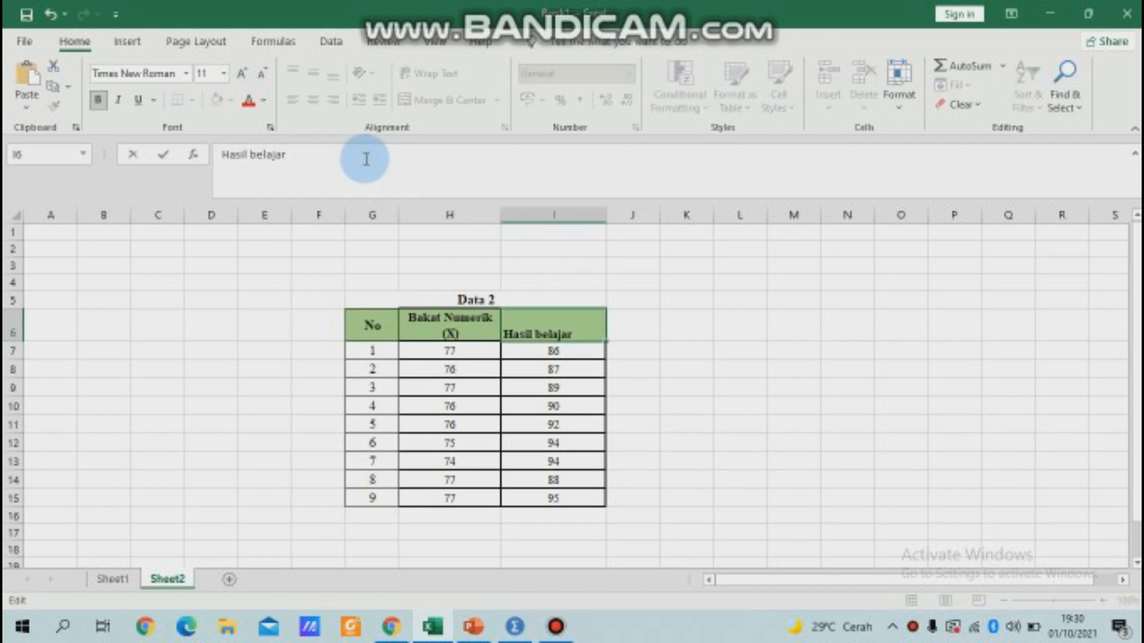
pyautogui.write('(Y)')
pyautogui.press('Return')
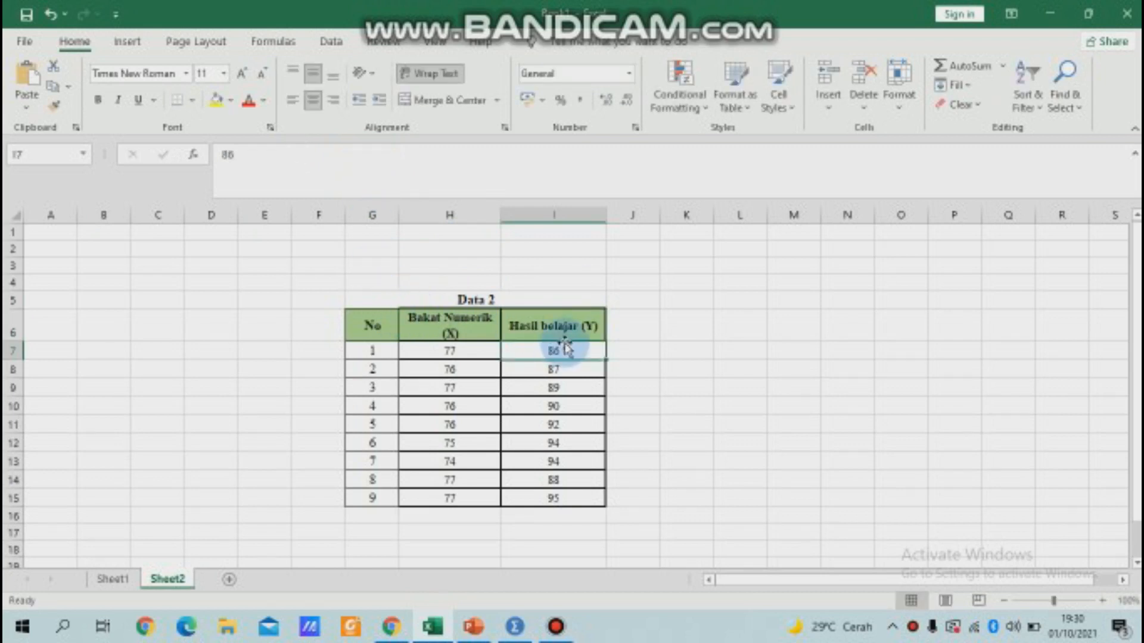
# Dismiss the SPSS update notice and copy the Data 2 scores in Excel cells H7 to I15 into the empty SPSS dataset from row 1.
pyautogui.click(515, 630)
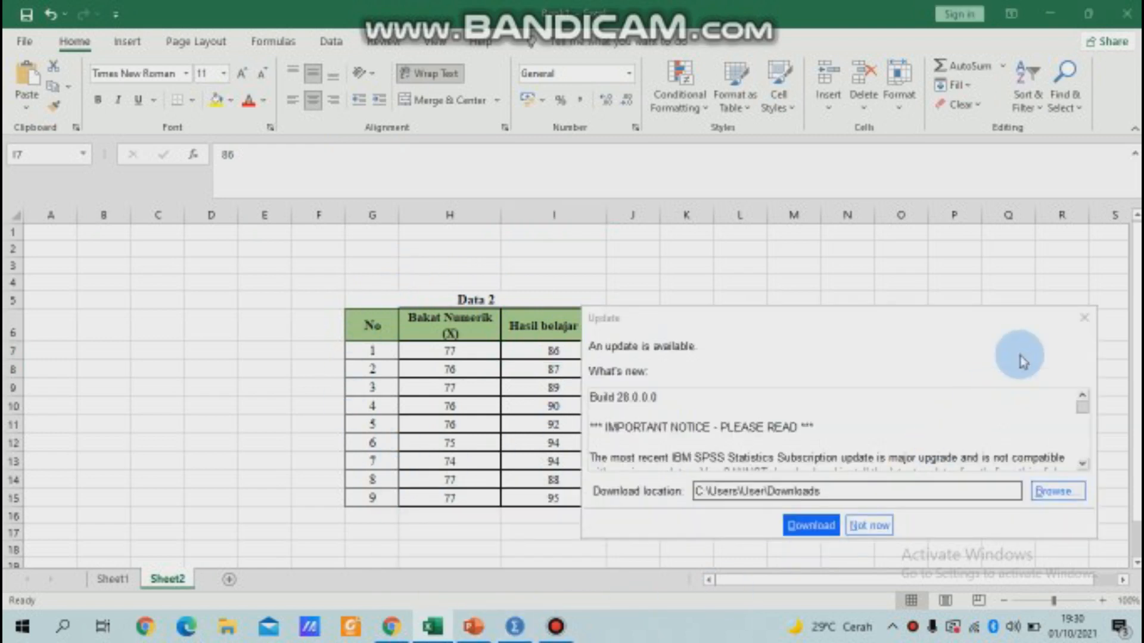
pyautogui.click(1084, 318)
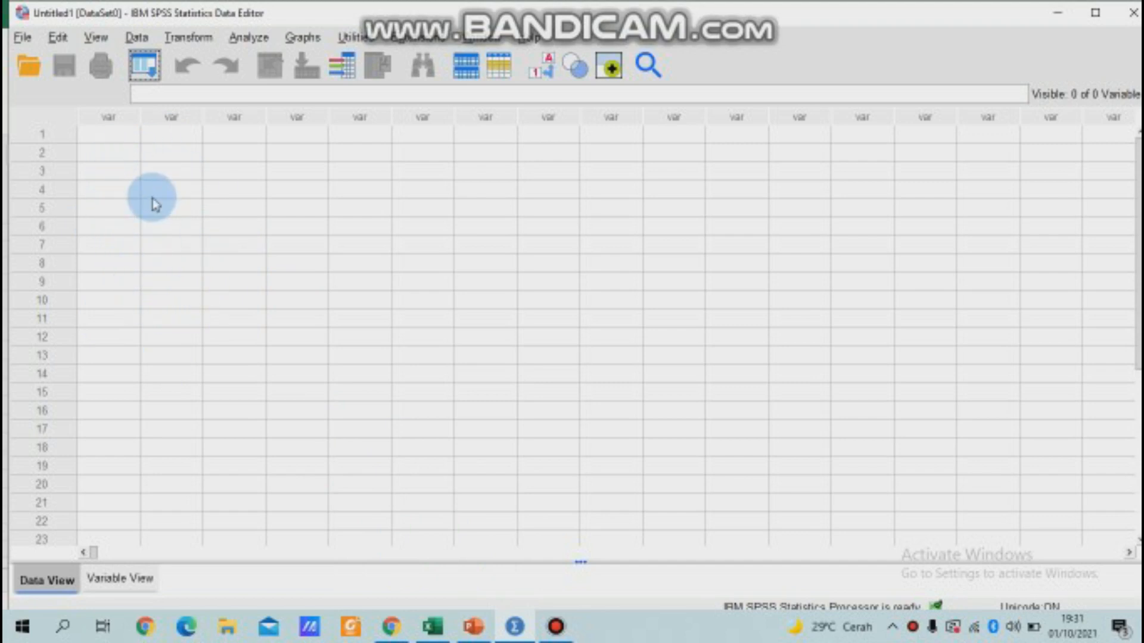
pyautogui.click(429, 627)
pyautogui.moveTo(436, 352); pyautogui.dragTo(548, 498)
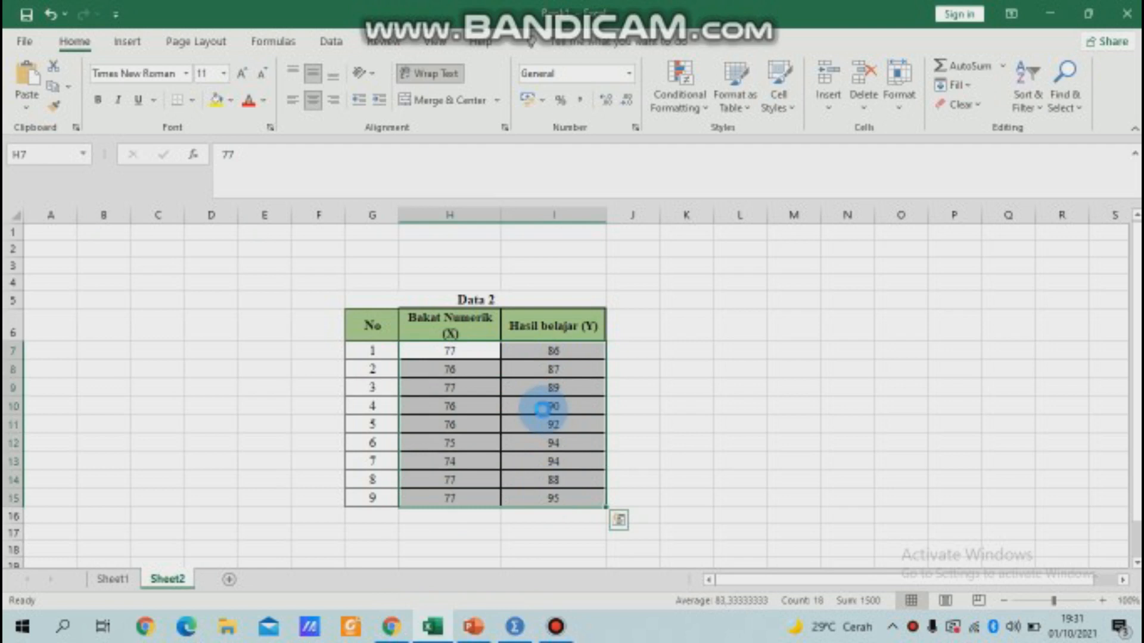
pyautogui.hotkey('ctrl', 'c')
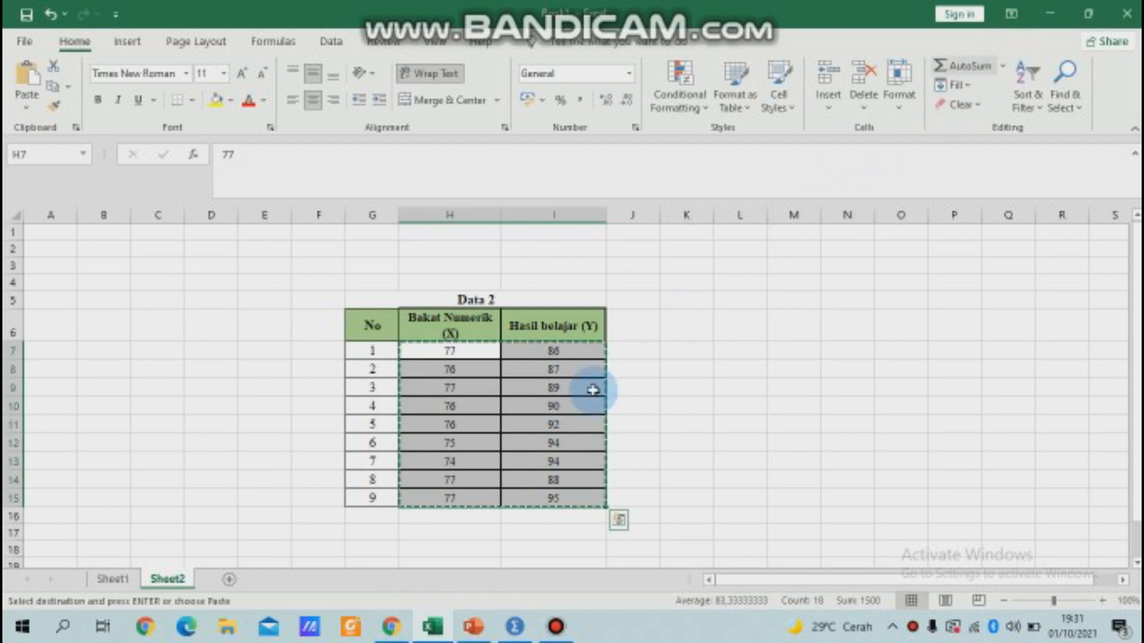
pyautogui.click(515, 627)
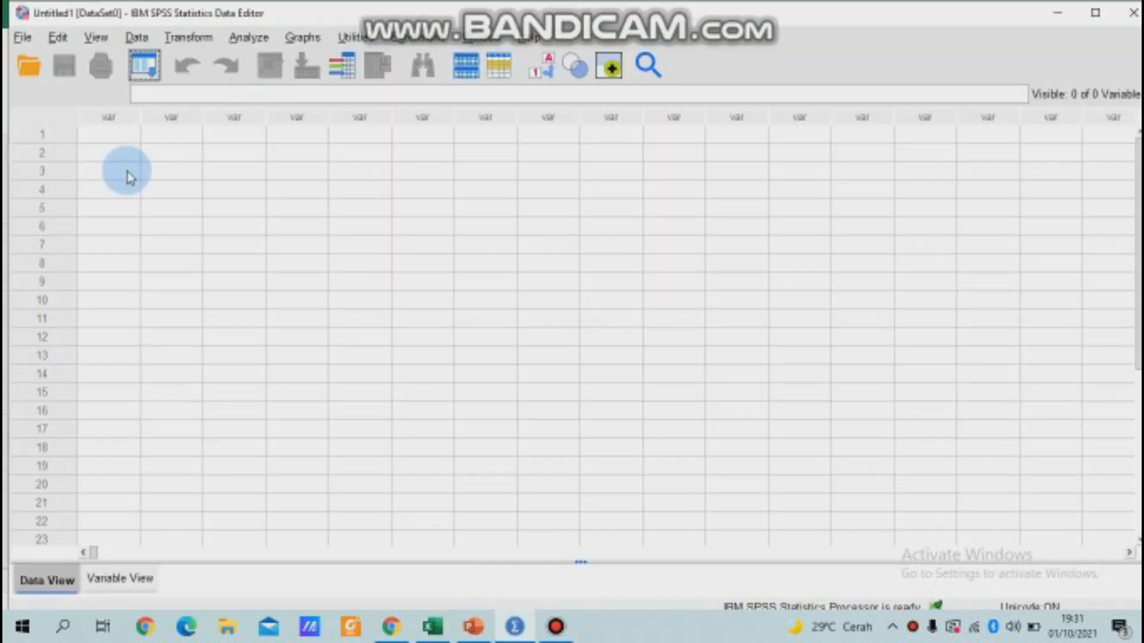
pyautogui.click(118, 139)
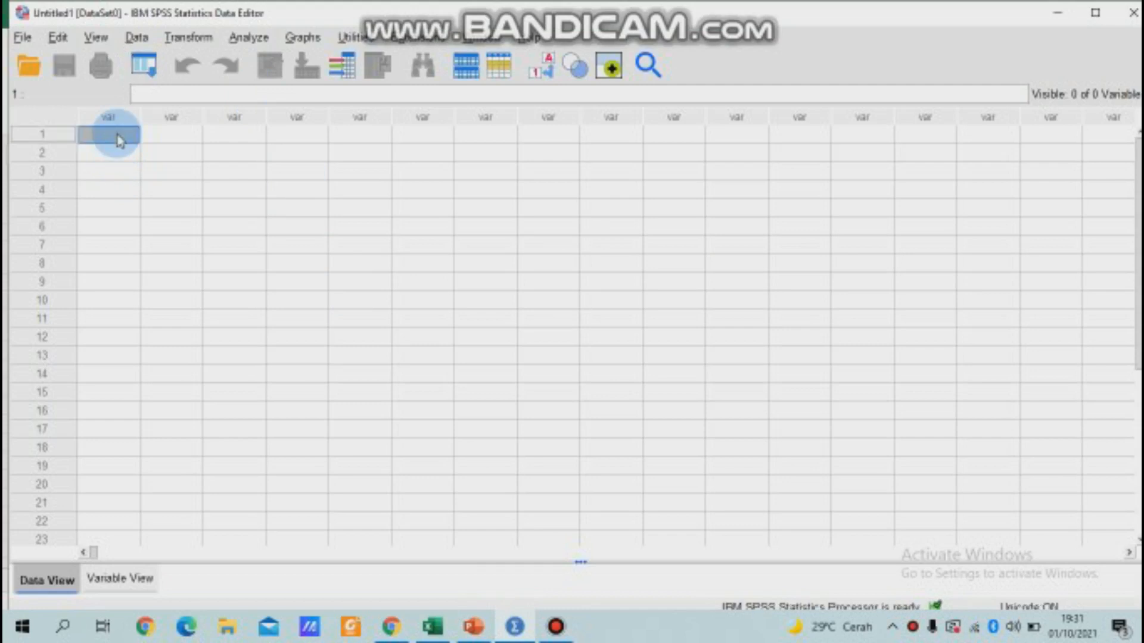
pyautogui.hotkey('ctrl', 'v')
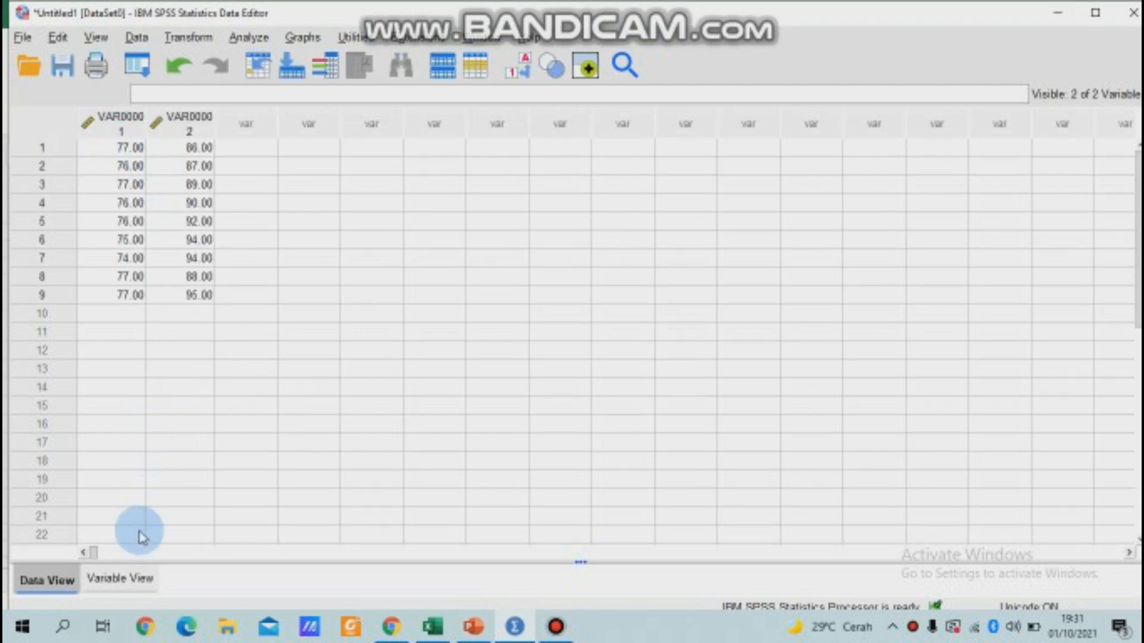
# Rename the first variable X and the second variable Y.
pyautogui.click(123, 577)
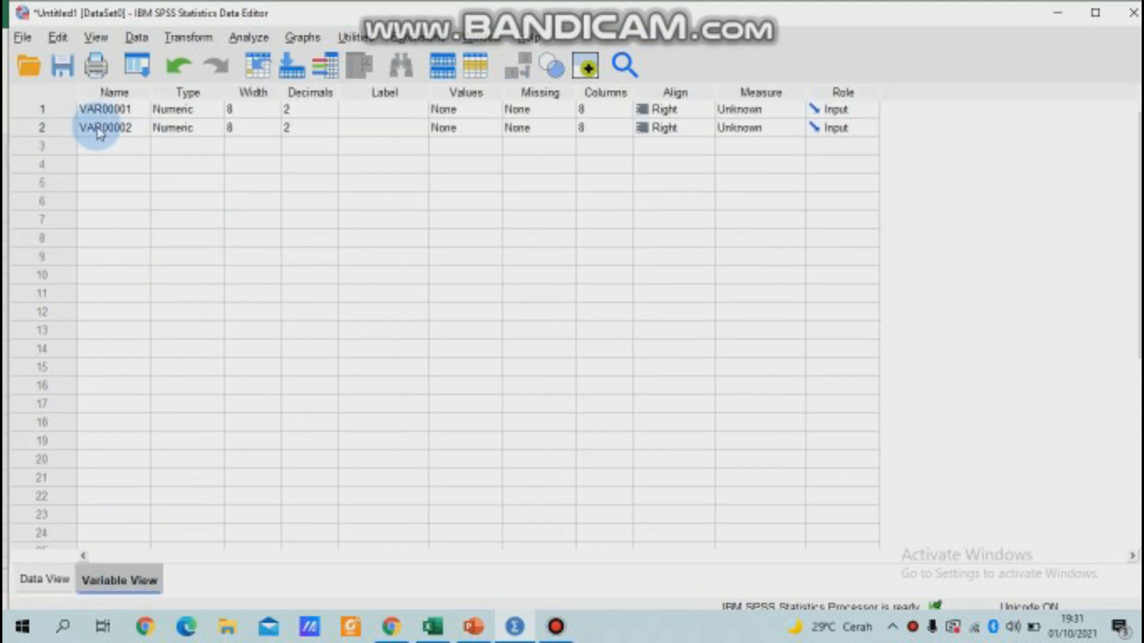
pyautogui.click(106, 105)
pyautogui.click(89, 109)
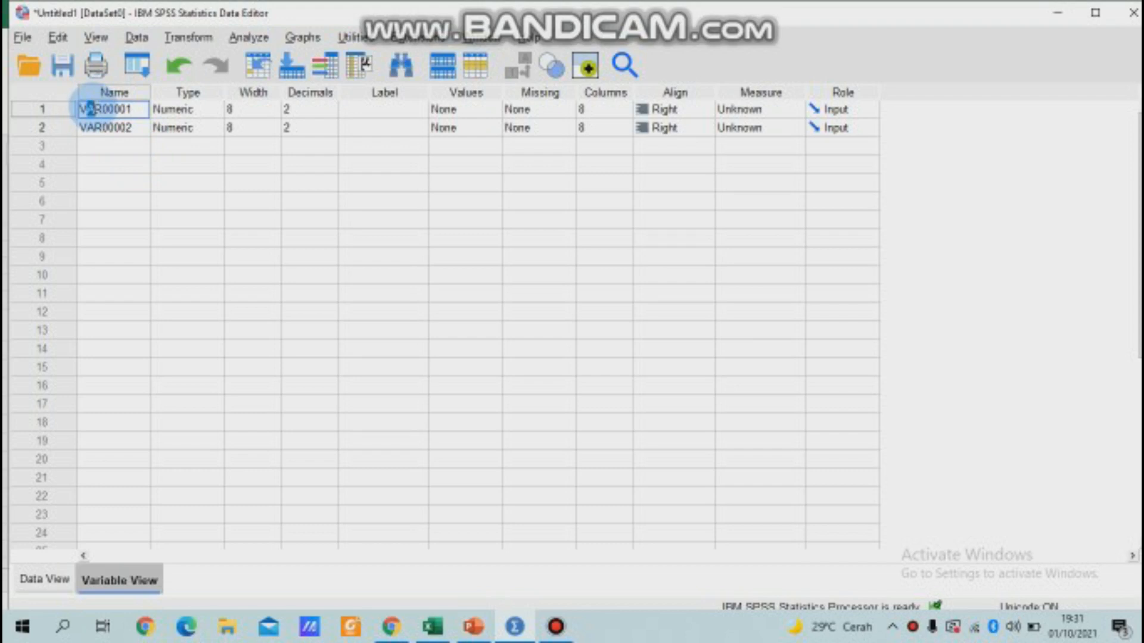
pyautogui.moveTo(132, 109); pyautogui.dragTo(78, 107)
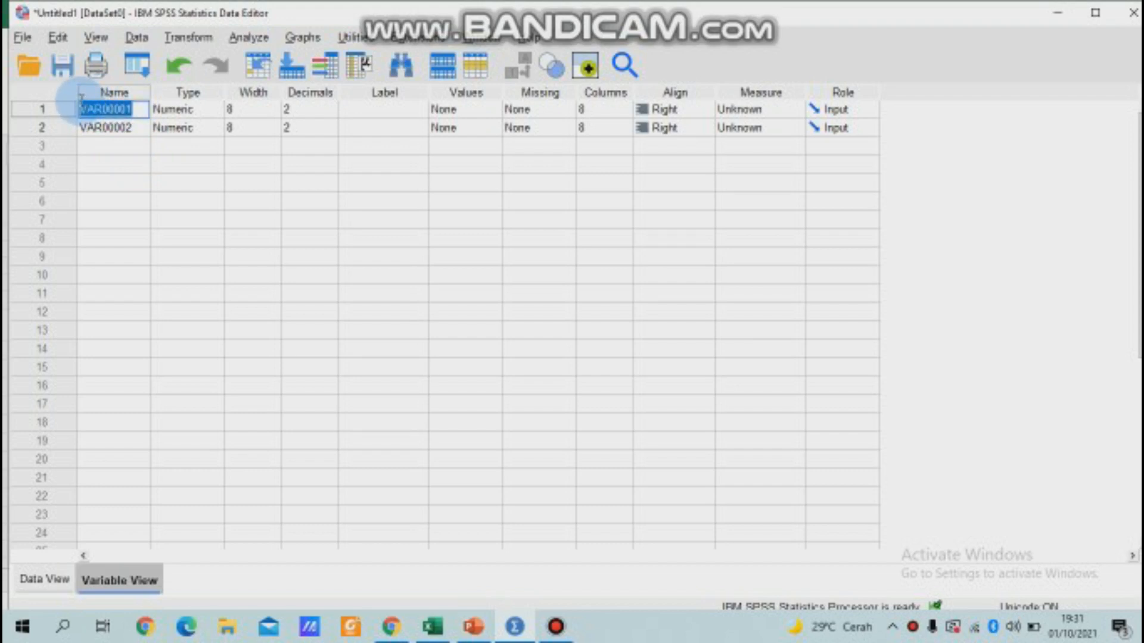
pyautogui.write('X')
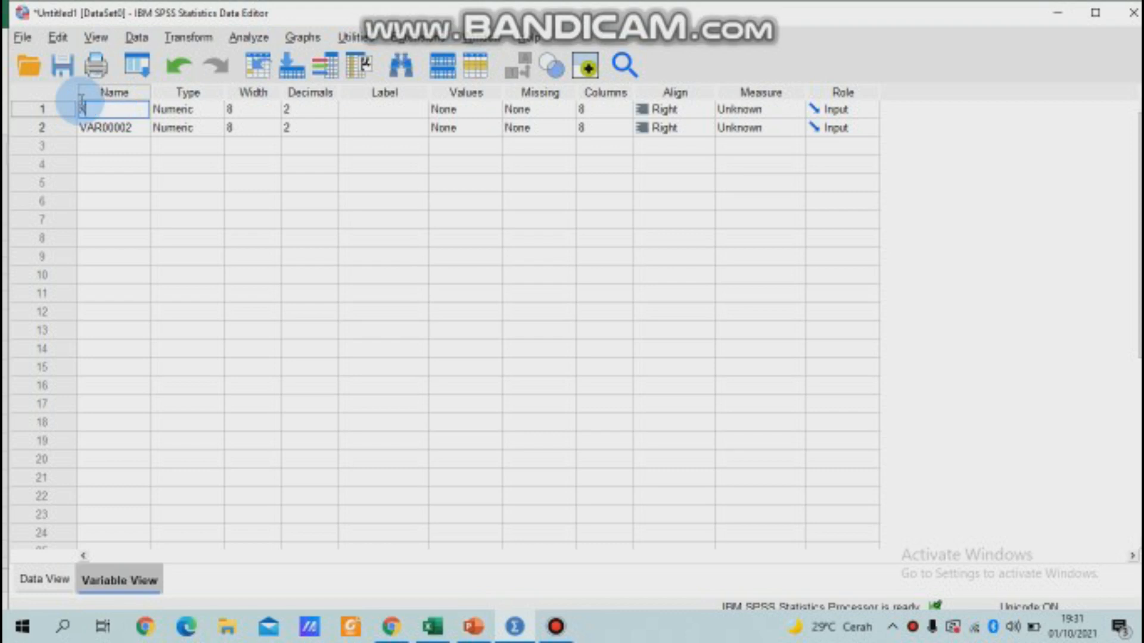
pyautogui.click(102, 127)
pyautogui.click(134, 127)
pyautogui.moveTo(135, 128); pyautogui.dragTo(82, 126)
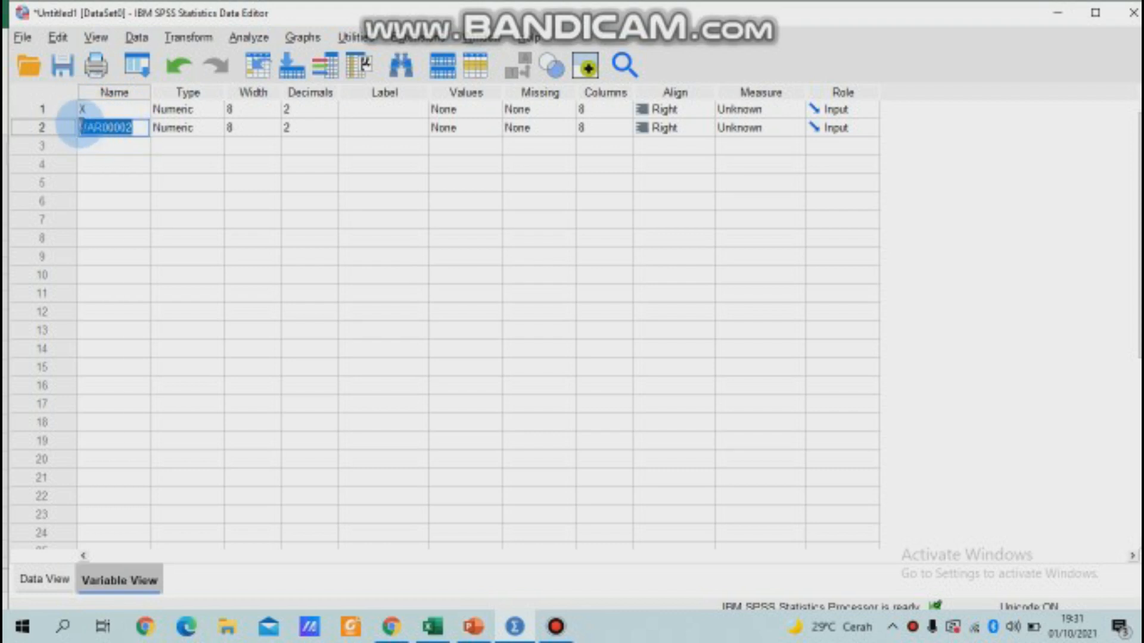
pyautogui.write('Y')
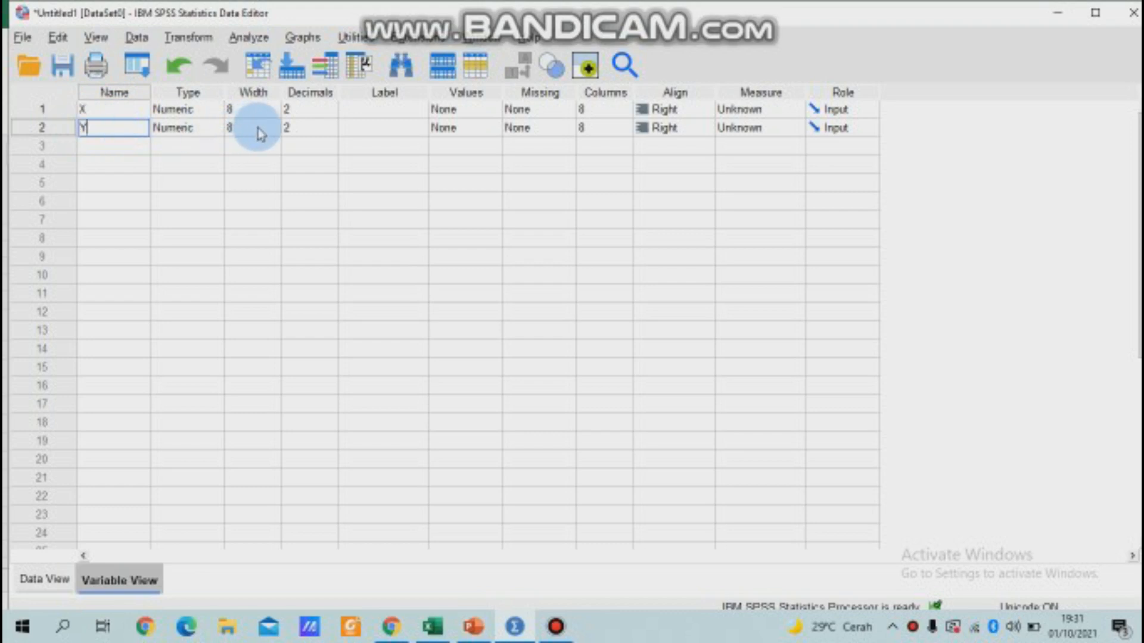
# Set the decimals of both variables X and Y to 0.
pyautogui.click(311, 109)
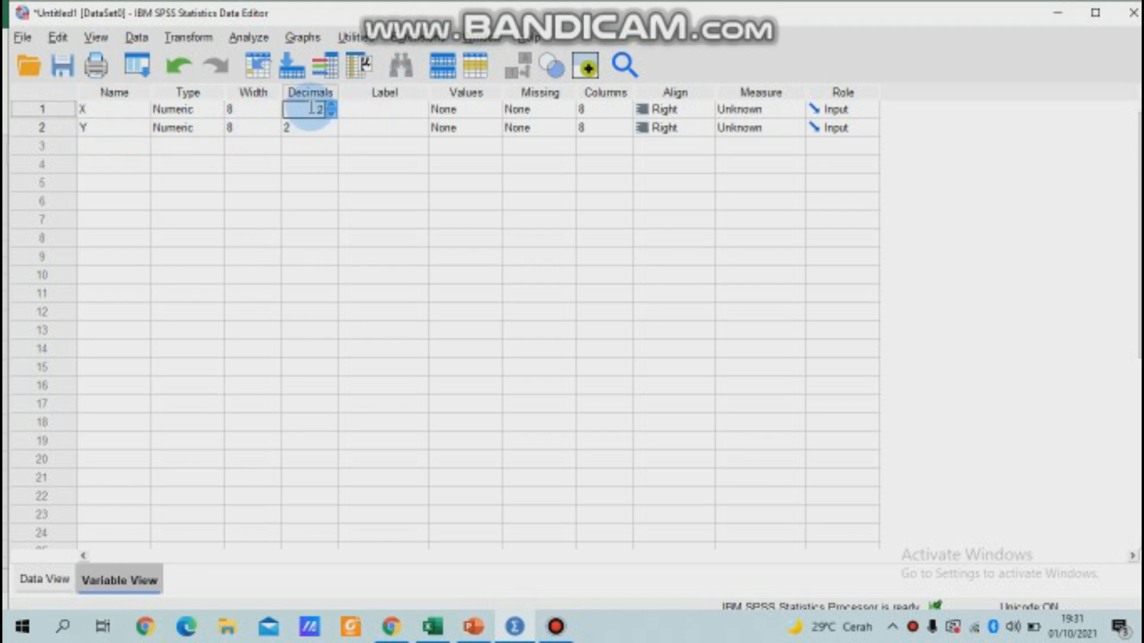
pyautogui.click(434, 637)
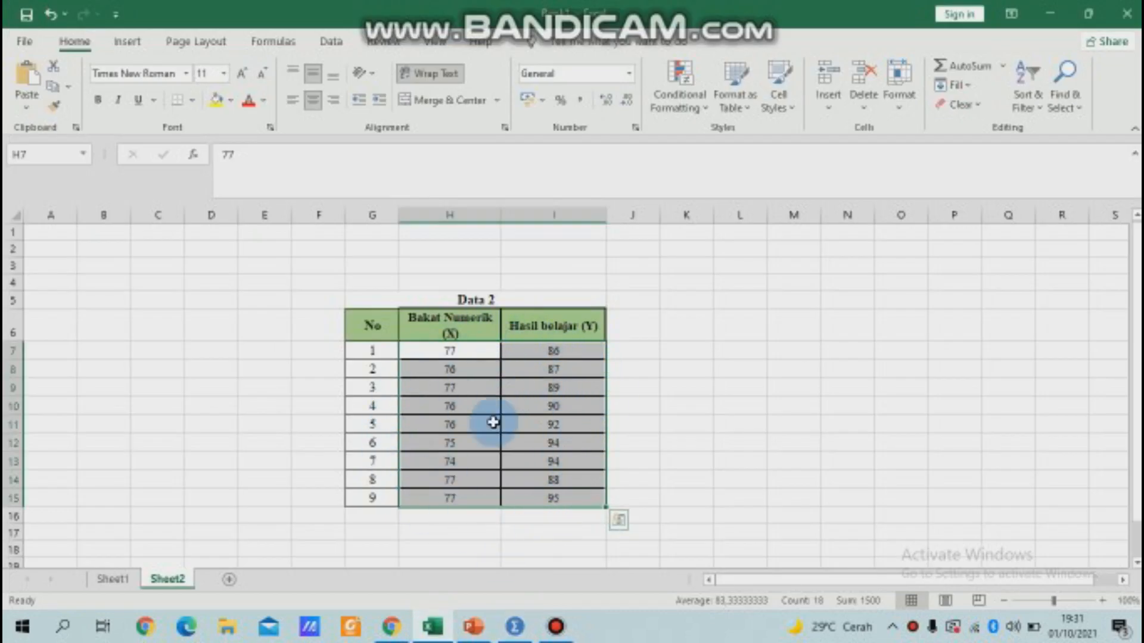
pyautogui.click(441, 524)
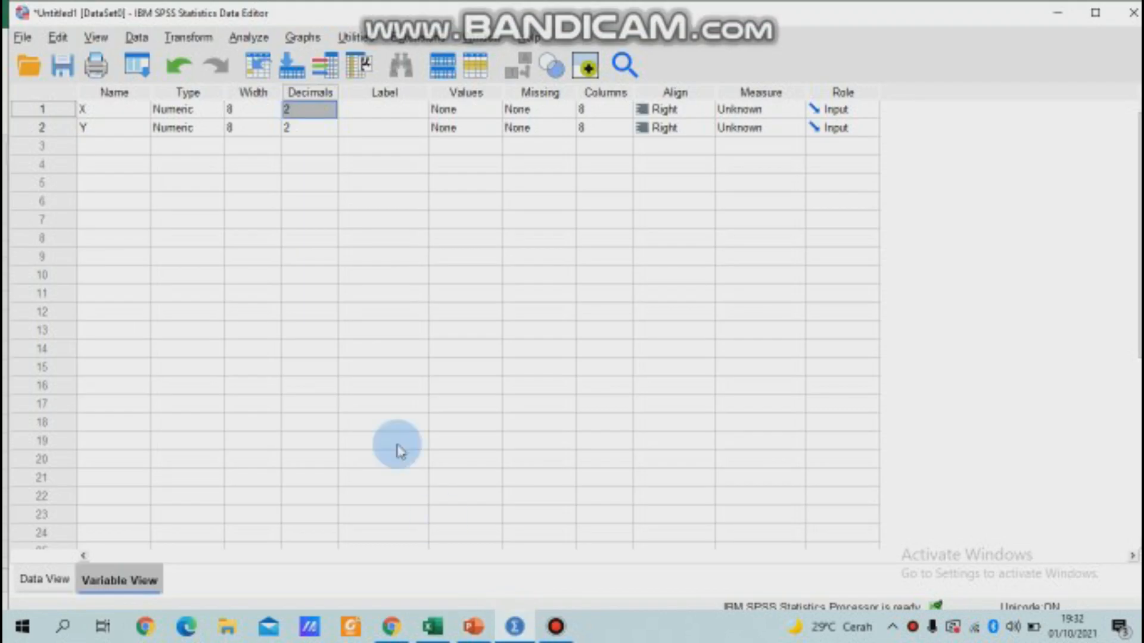
pyautogui.click(320, 109)
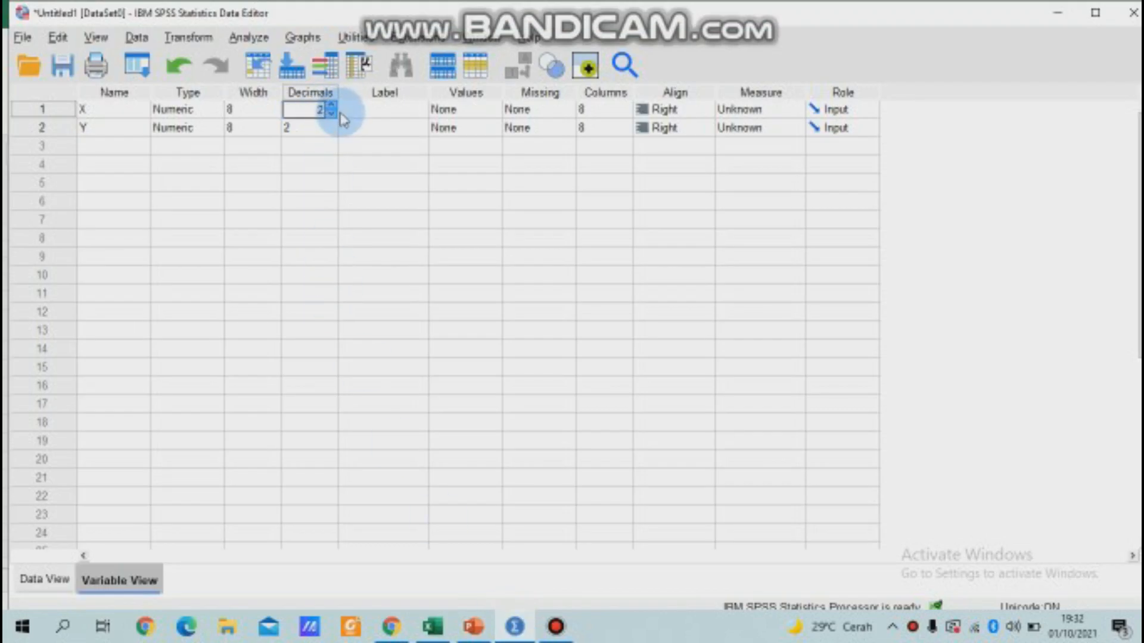
pyautogui.click(324, 127)
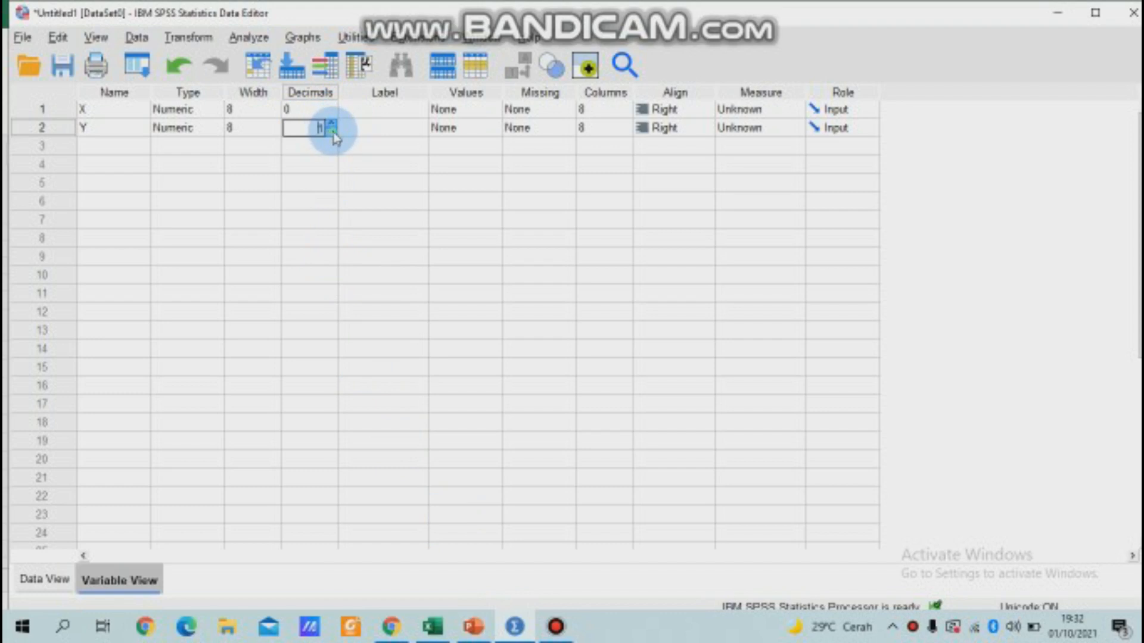
# Label variable X as BAKAT NUMERIK and variable Y as HASIL BELAJAR.
pyautogui.click(368, 111)
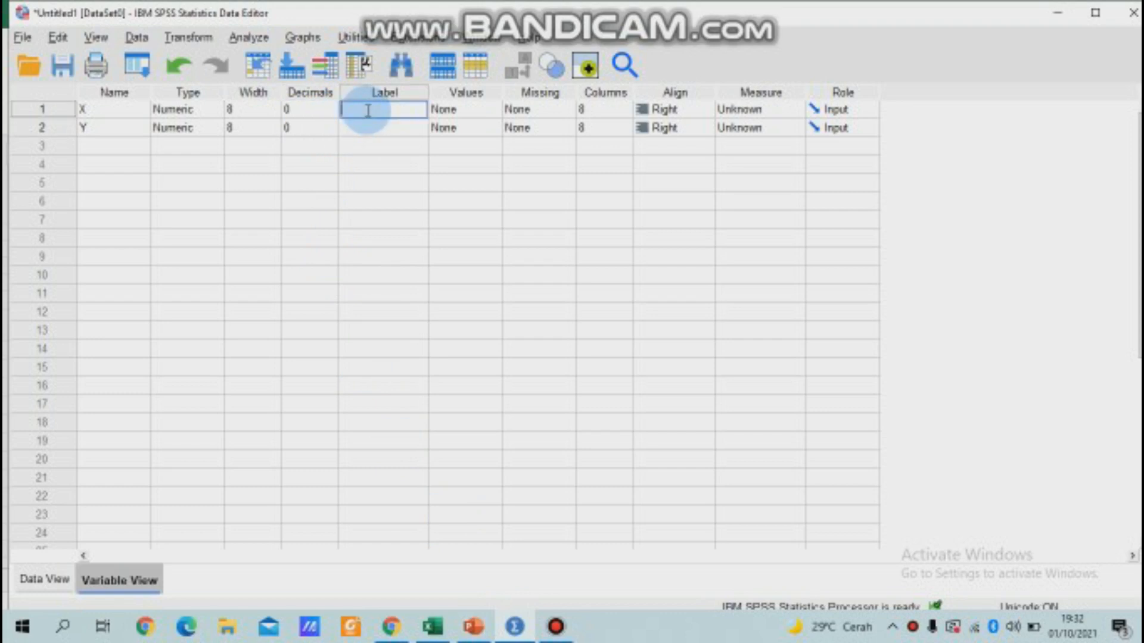
pyautogui.write('BAKAT NUMERIK')
pyautogui.press('Return')
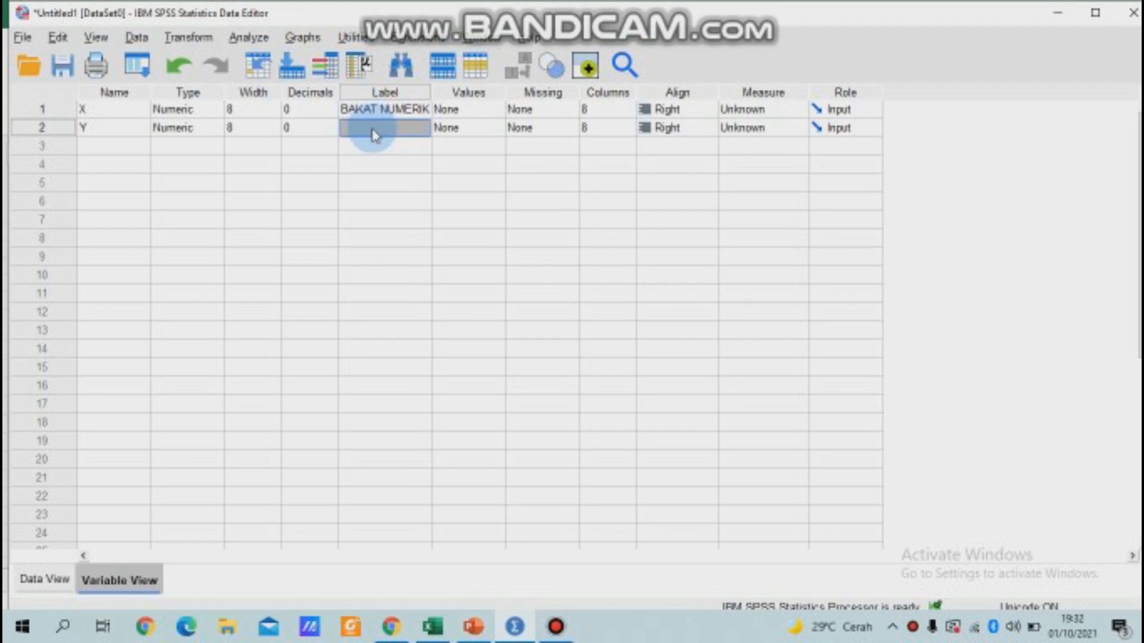
pyautogui.write('HASIL BELAJAR')
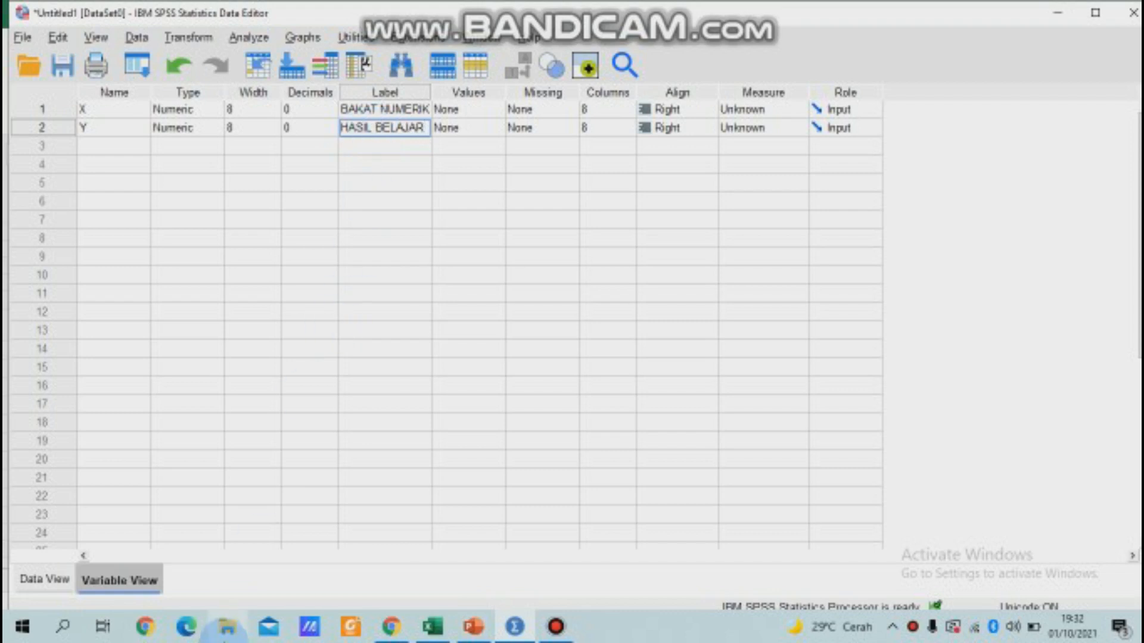
# Set up a Linear Regression with HASIL BELAJAR [Y] as the dependent variable and BAKAT NUMERIK [X] as the independent variable.
pyautogui.click(41, 581)
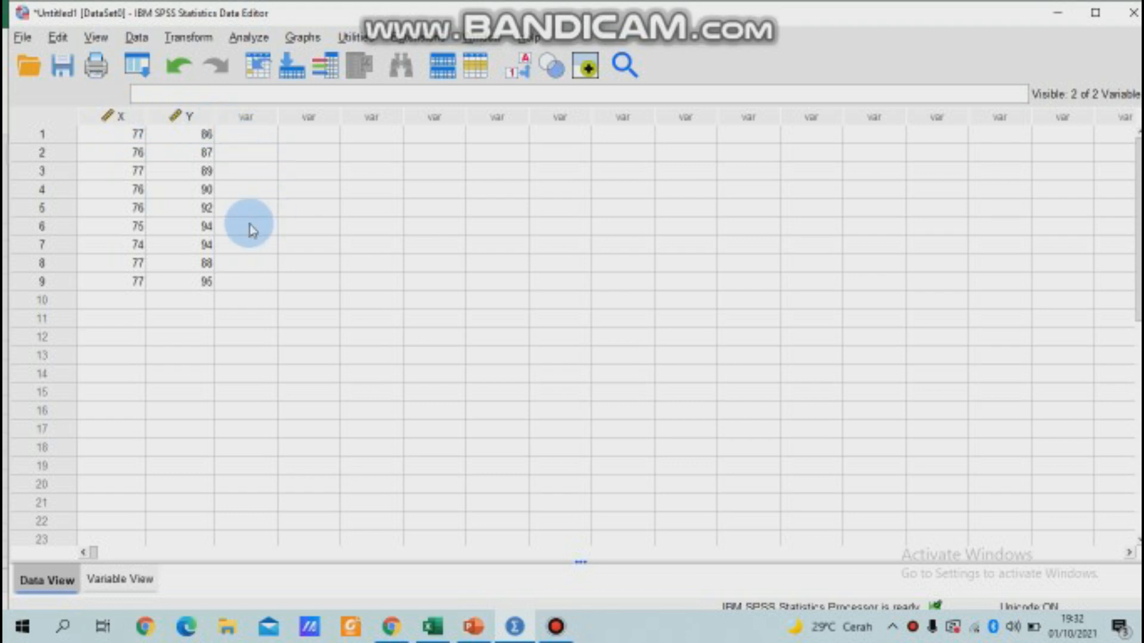
pyautogui.click(257, 38)
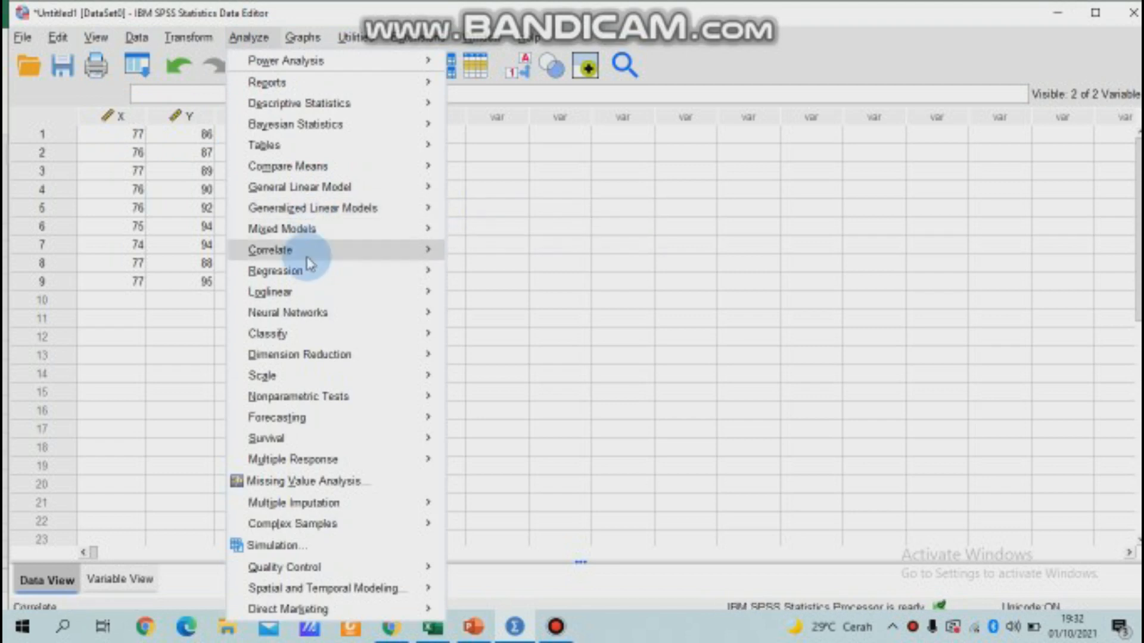
pyautogui.moveTo(304, 275)
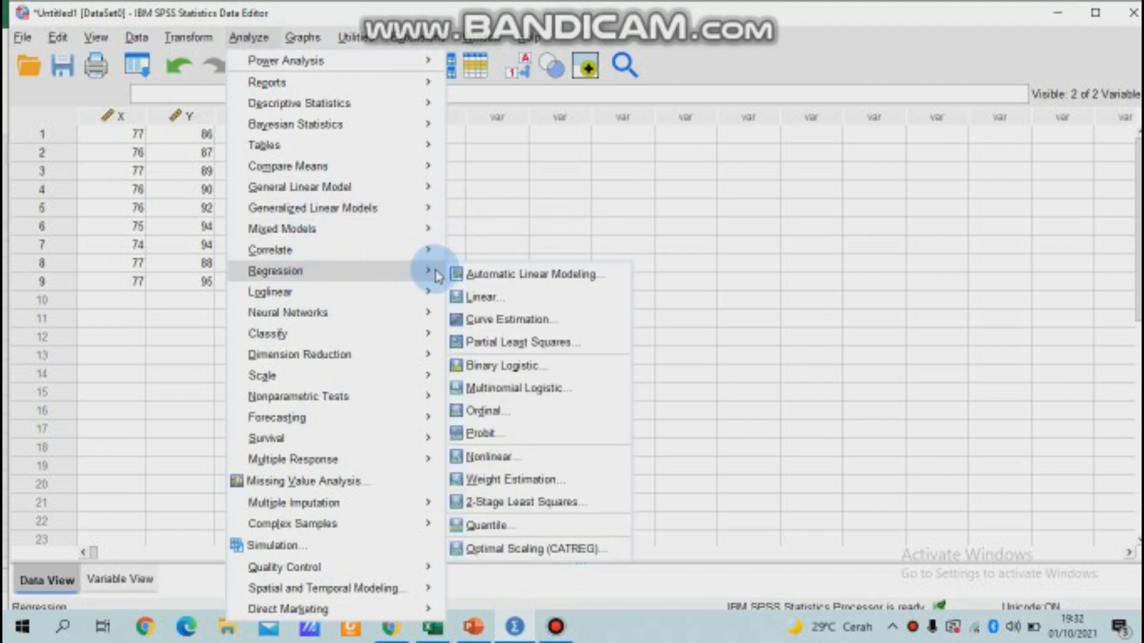
pyautogui.click(473, 297)
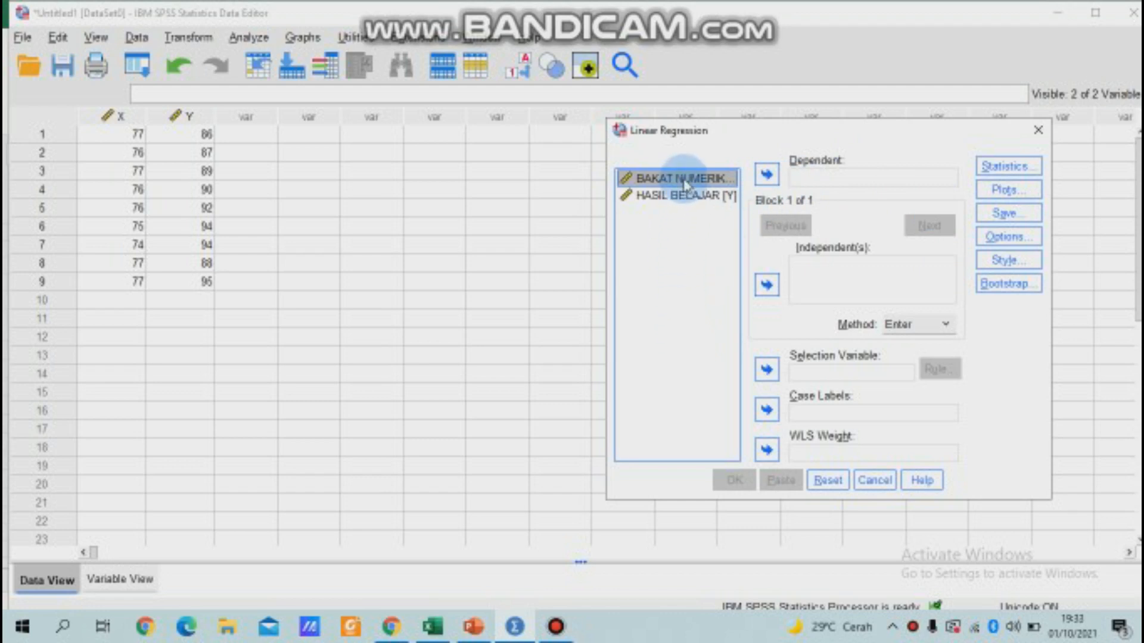
pyautogui.click(769, 288)
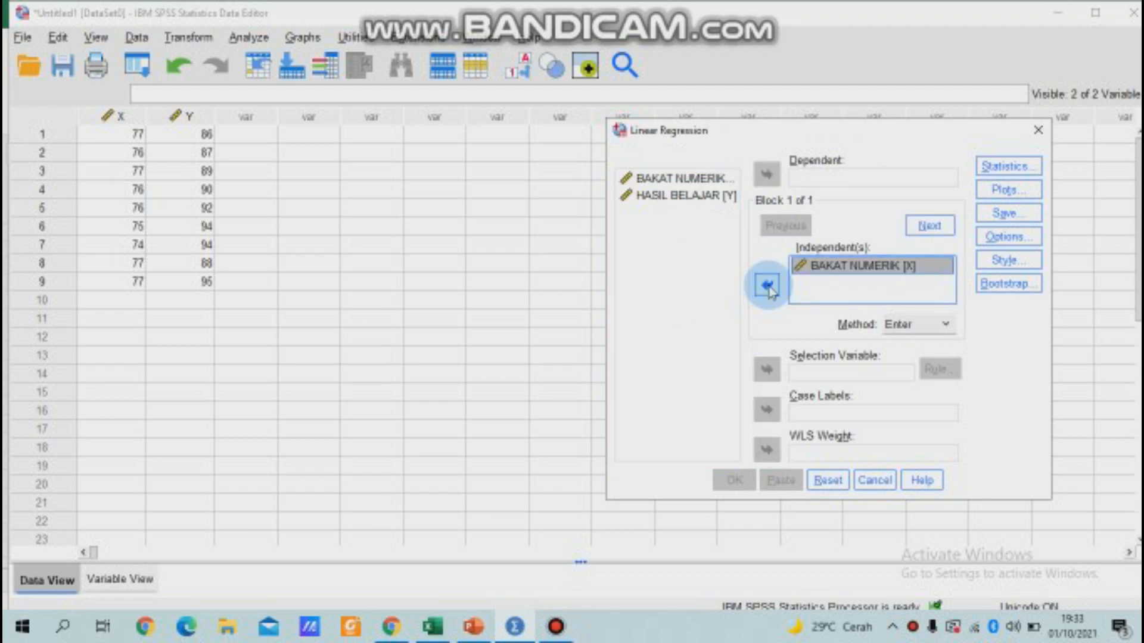
pyautogui.click(705, 200)
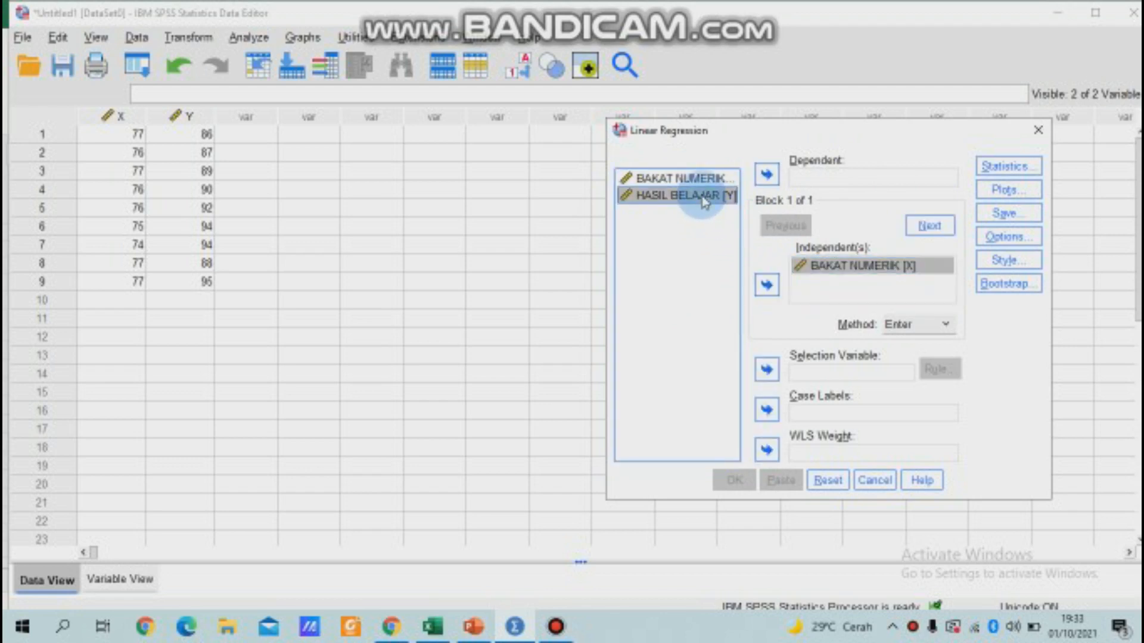
pyautogui.click(767, 175)
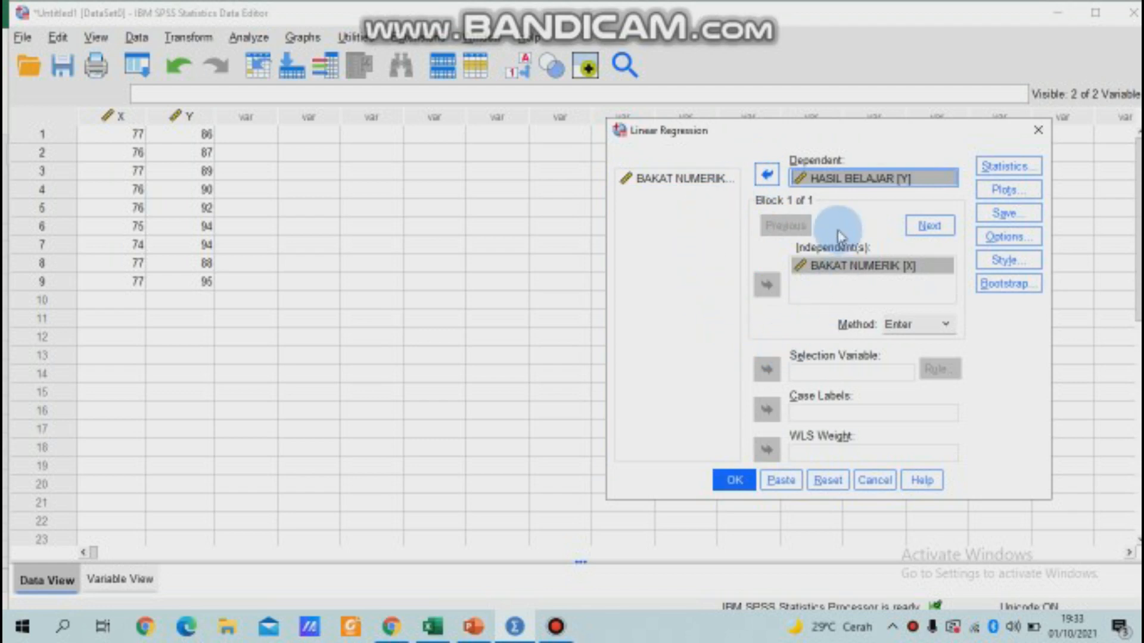
# Run the regression with unstandardized residuals saved to the dataset, and close its output without saving.
pyautogui.click(1005, 214)
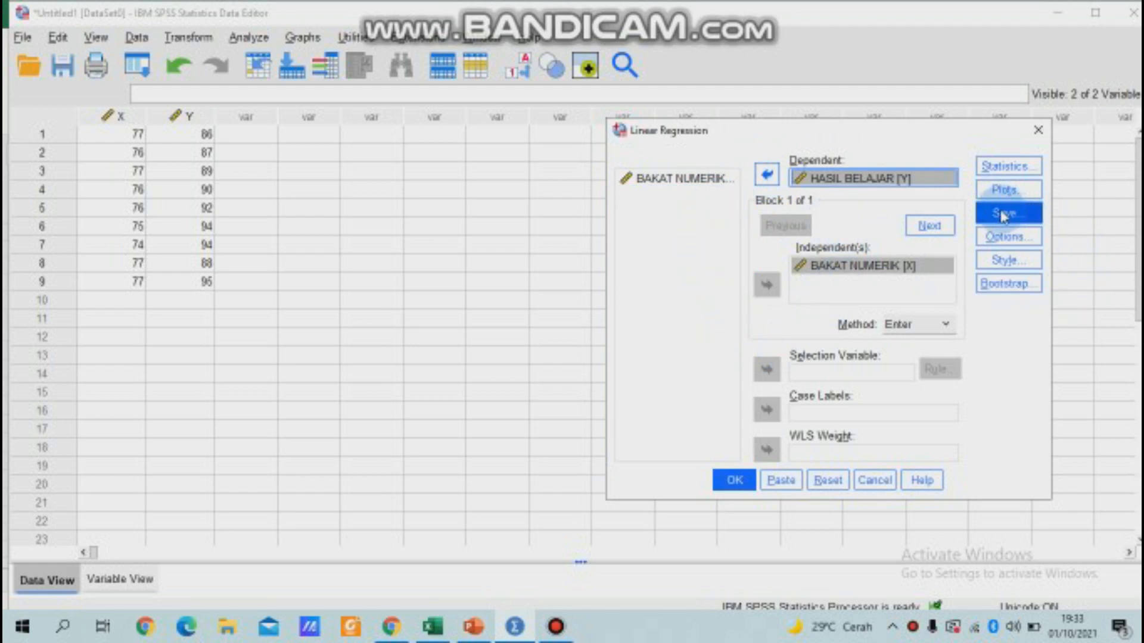
pyautogui.click(1004, 215)
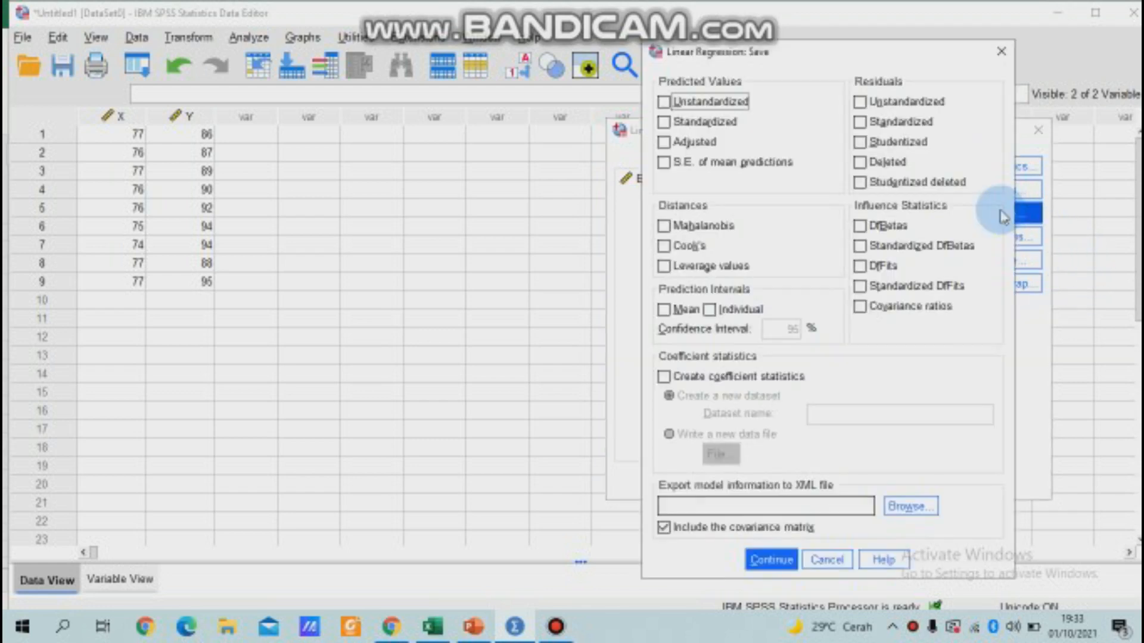
pyautogui.click(860, 104)
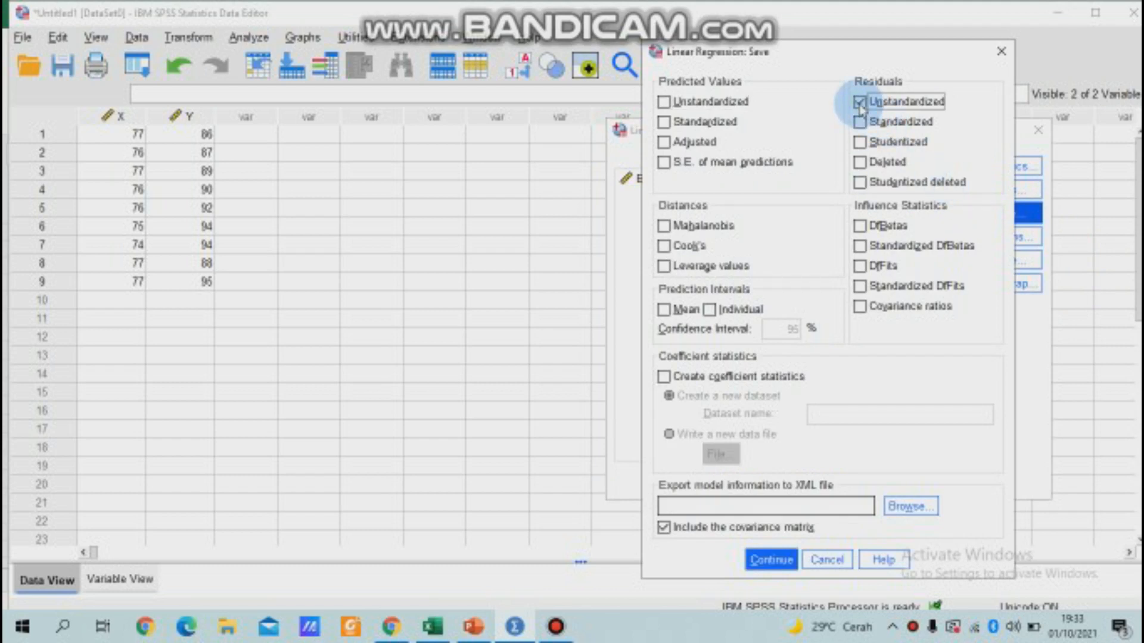
pyautogui.click(770, 565)
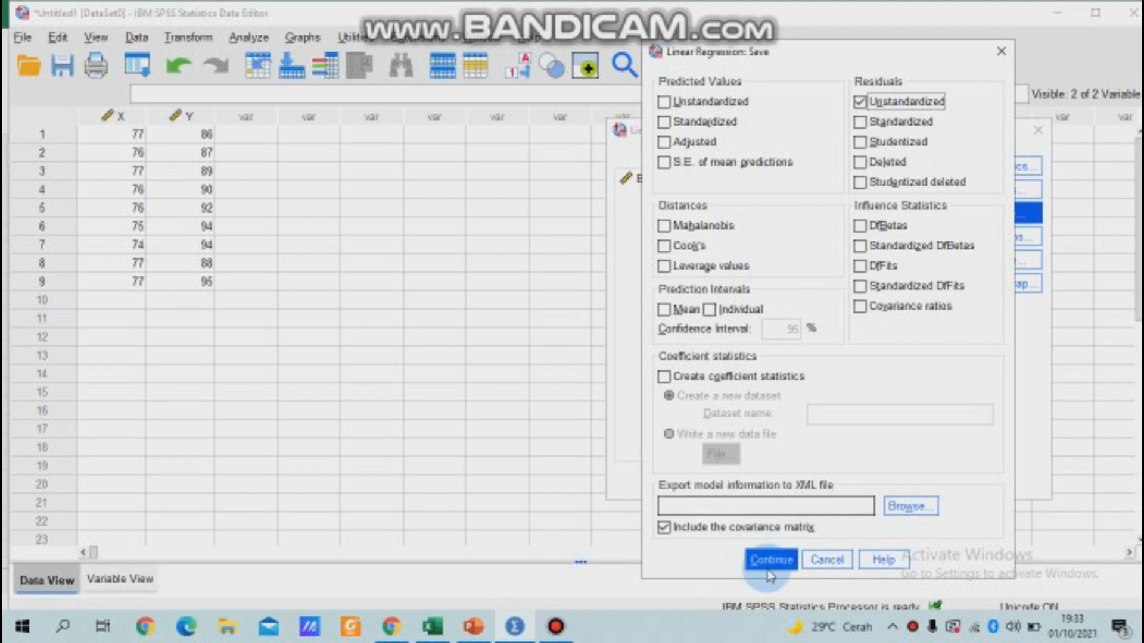
pyautogui.click(732, 480)
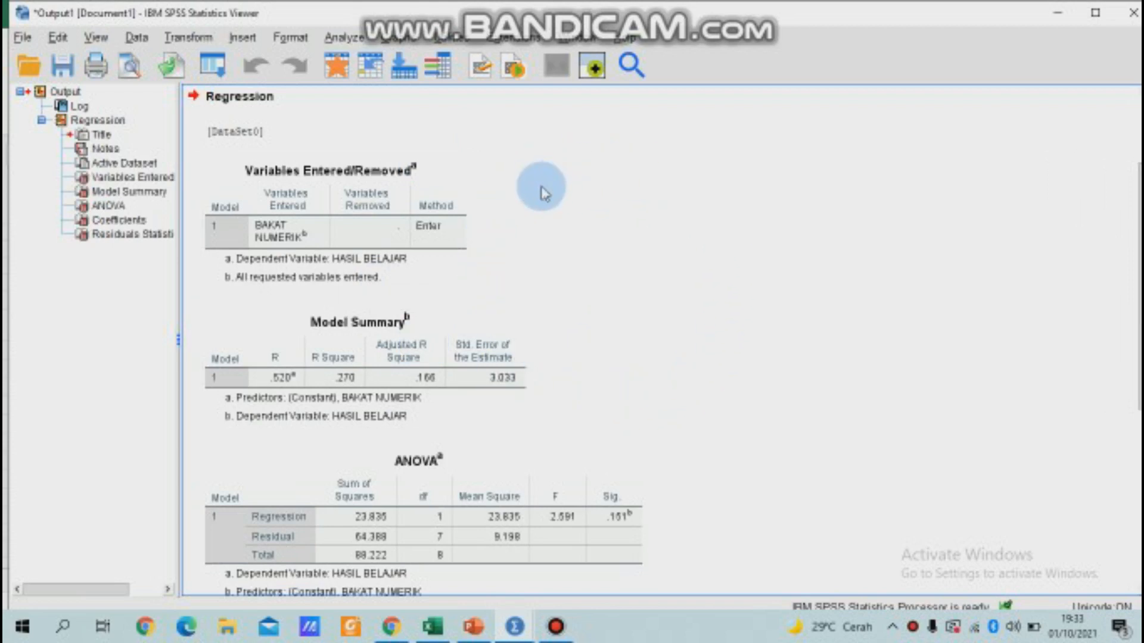
pyautogui.click(1134, 13)
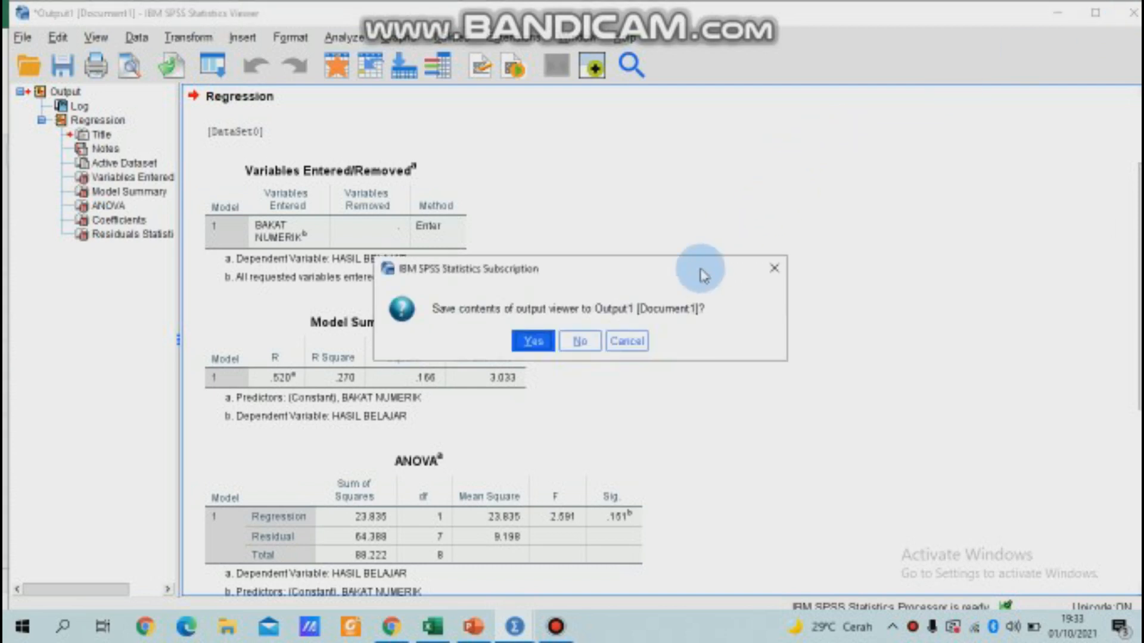
pyautogui.click(596, 344)
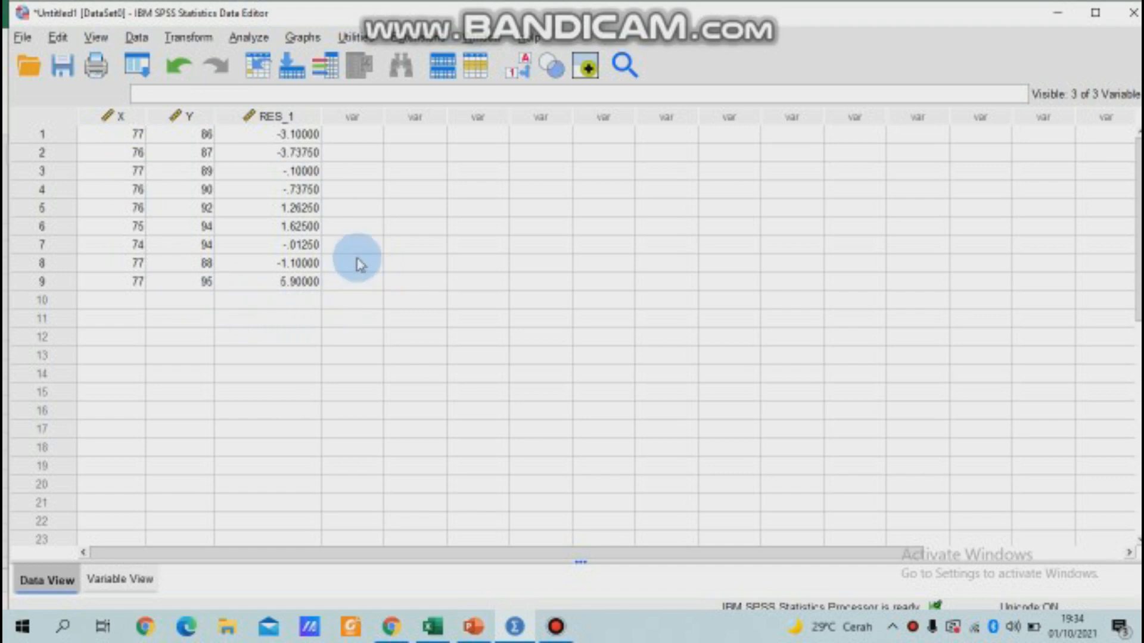
# Run the legacy One-Sample Kolmogorov-Smirnov test on Unstandardized Residual [RES_1] with Normal as the test distribution.
pyautogui.click(261, 41)
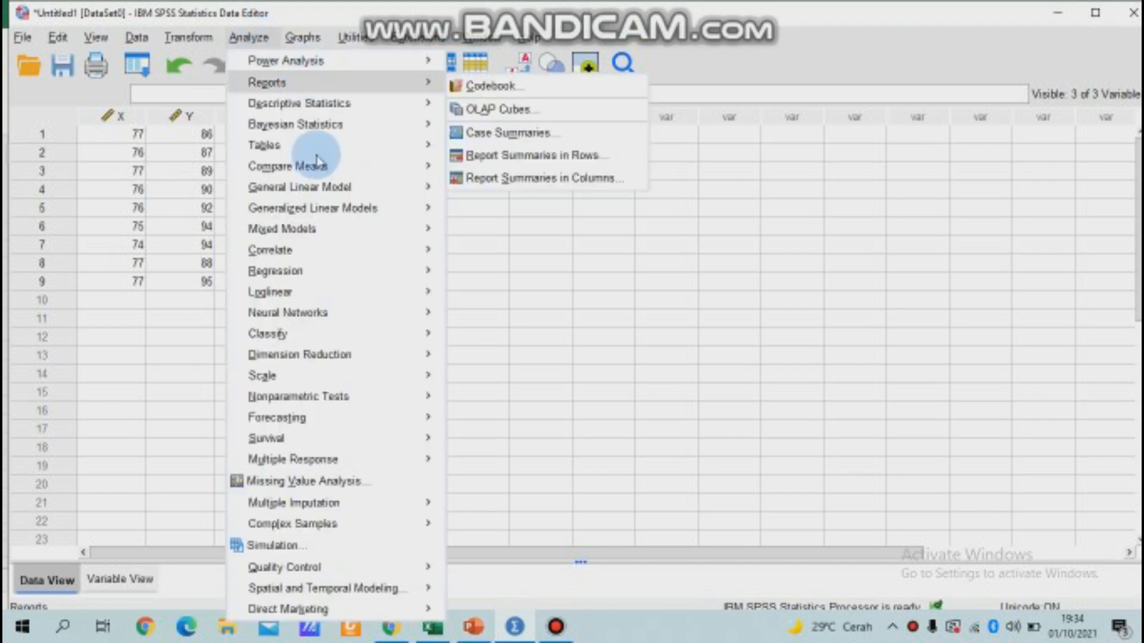
pyautogui.moveTo(315, 397)
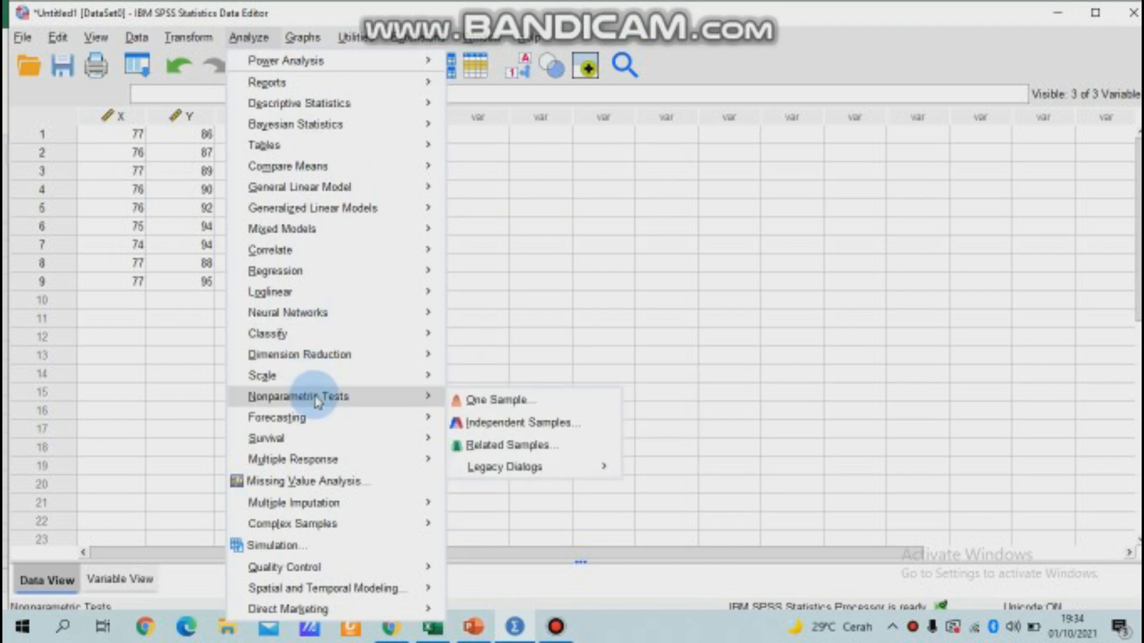
pyautogui.moveTo(473, 468)
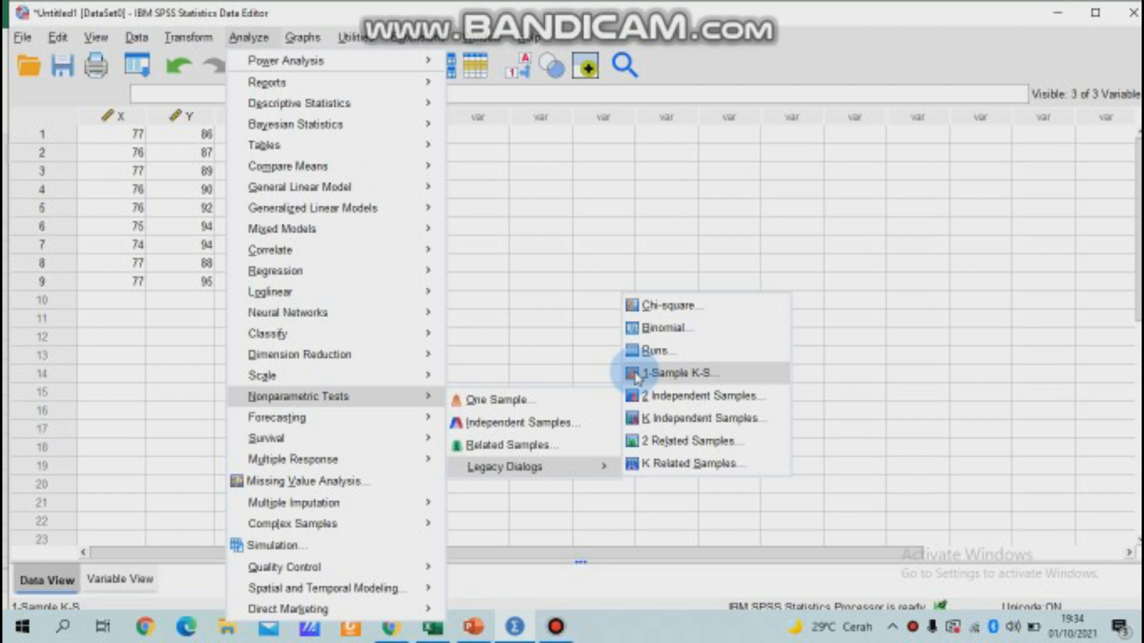
pyautogui.click(637, 375)
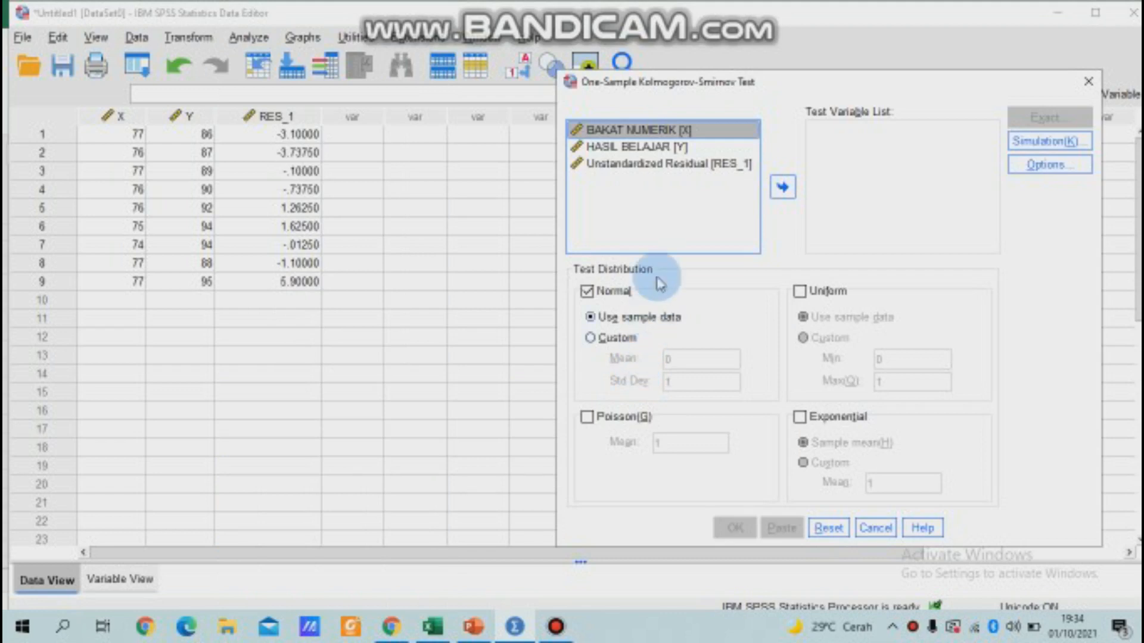
pyautogui.click(667, 172)
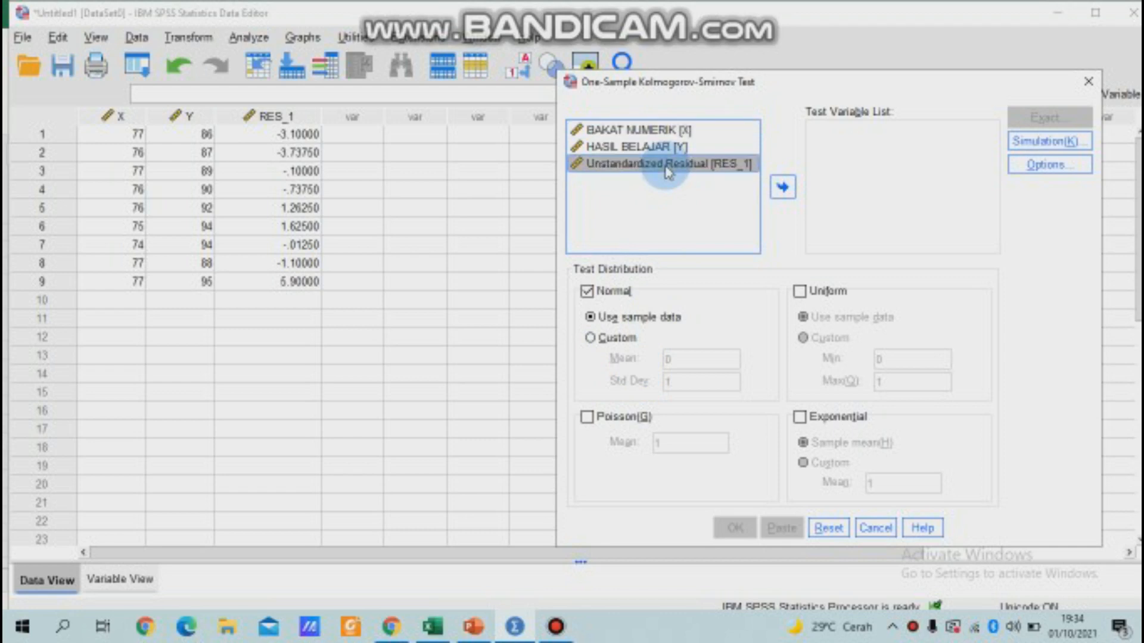
pyautogui.click(789, 200)
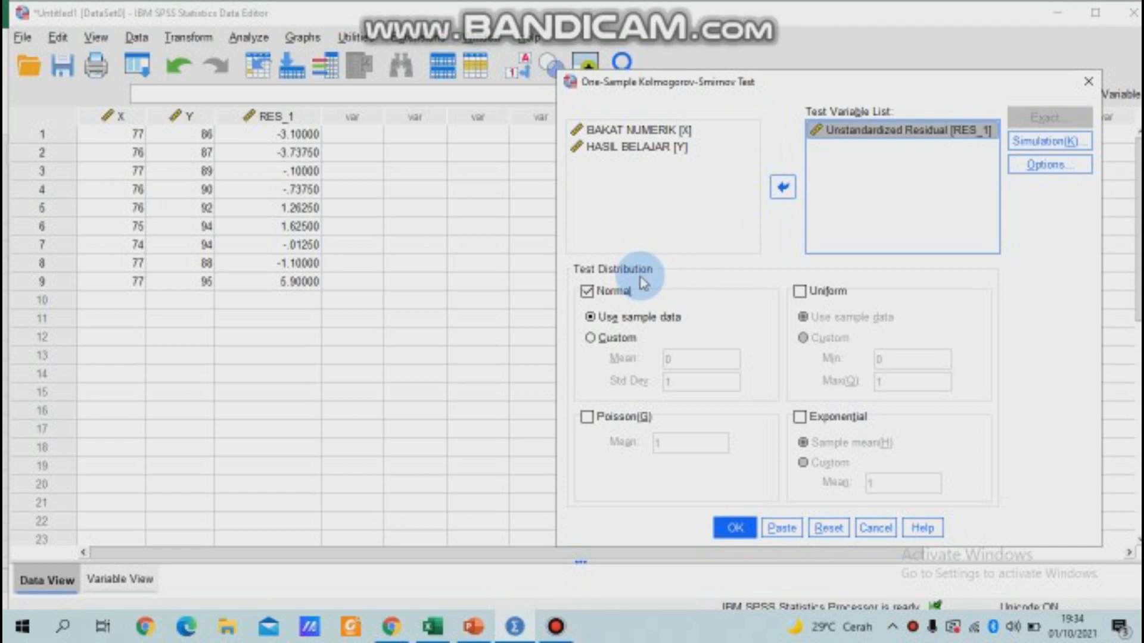
pyautogui.click(589, 292)
pyautogui.click(589, 292)
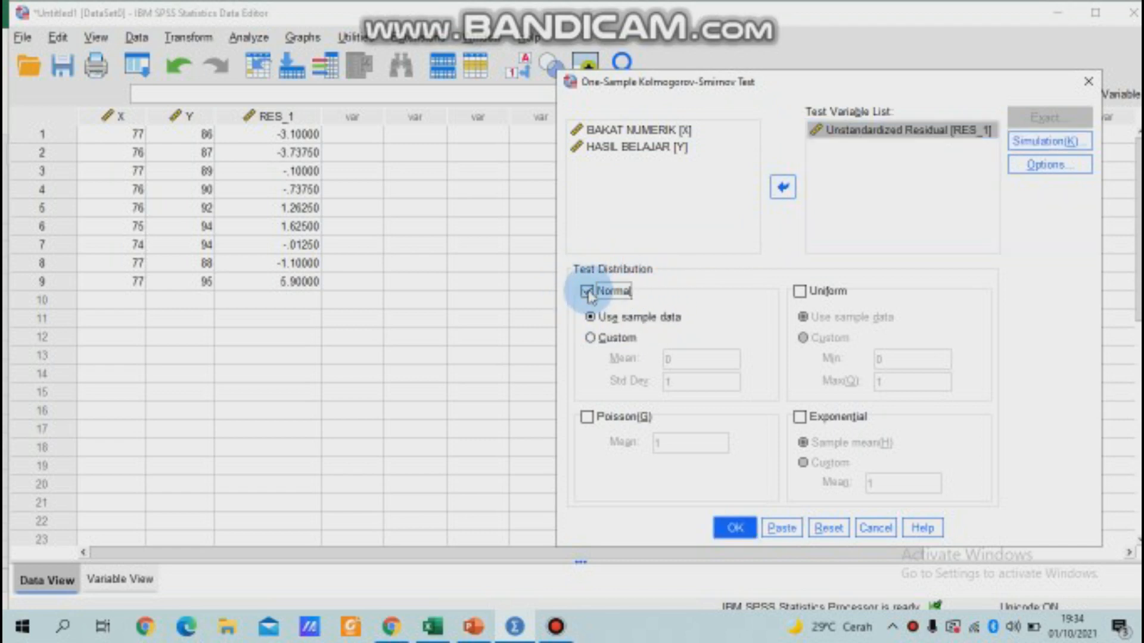
pyautogui.click(736, 528)
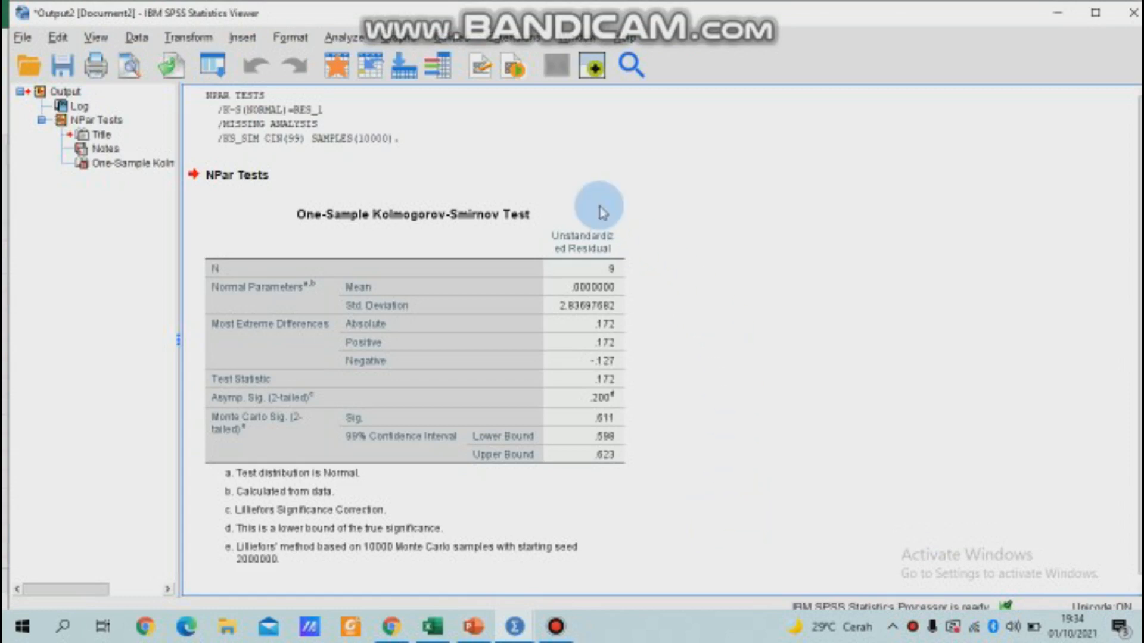
# Compare the Kolmogorov-Smirnov significance with the criteria on the Dasar Pengambilan Keputusan slide in PowerPoint and return to the SPSS output.
pyautogui.click(310, 226)
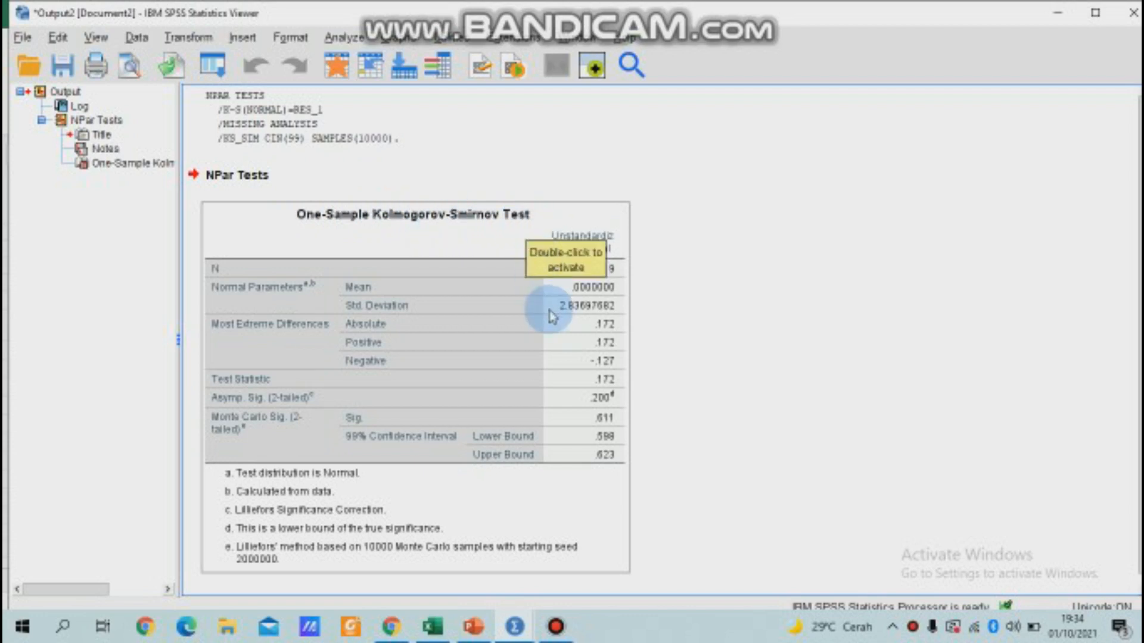
pyautogui.click(719, 352)
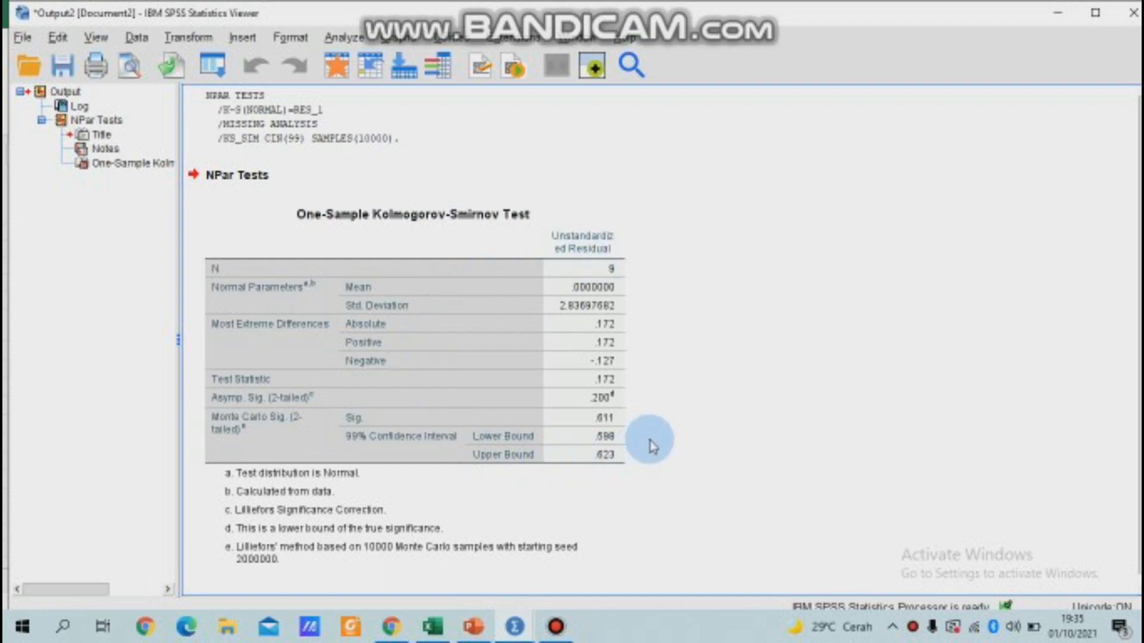
pyautogui.click(477, 632)
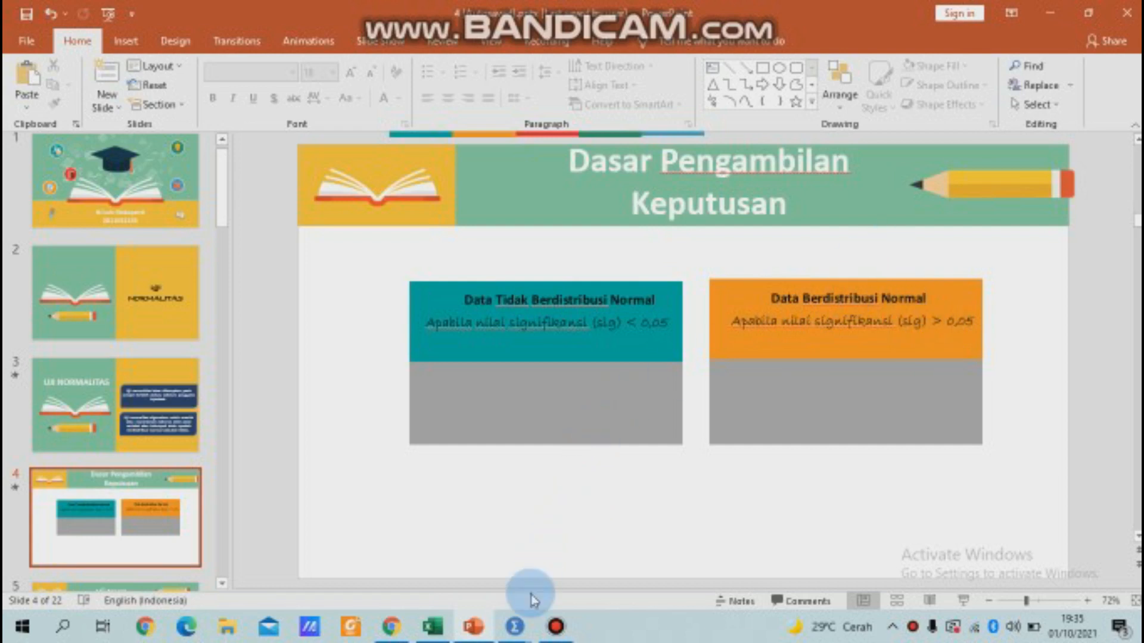
pyautogui.moveTo(514, 626)
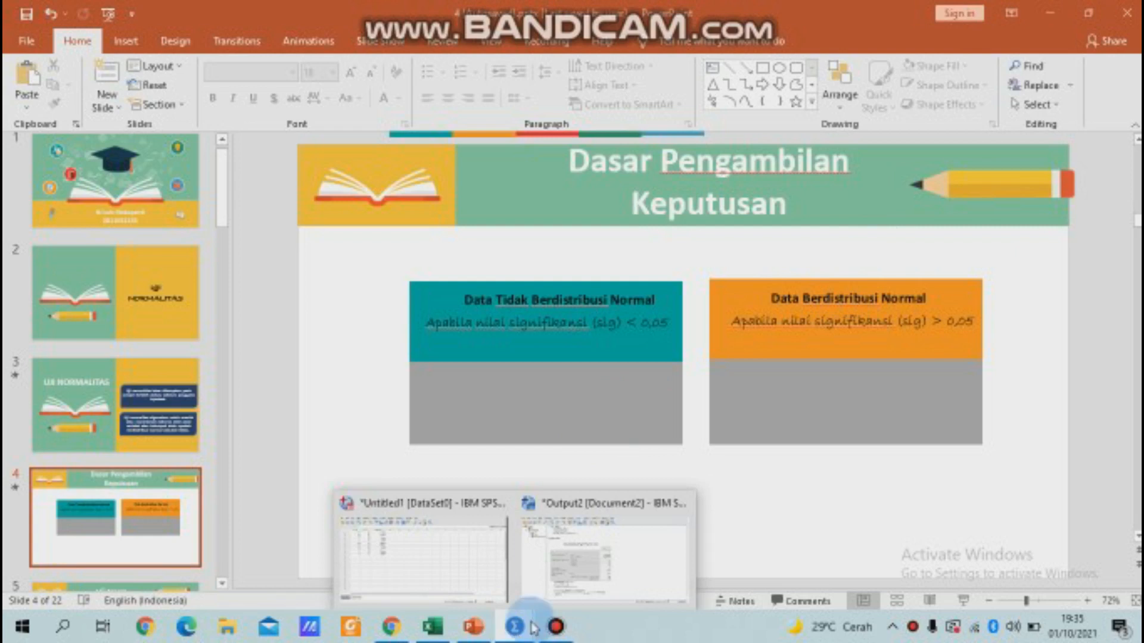
pyautogui.click(547, 575)
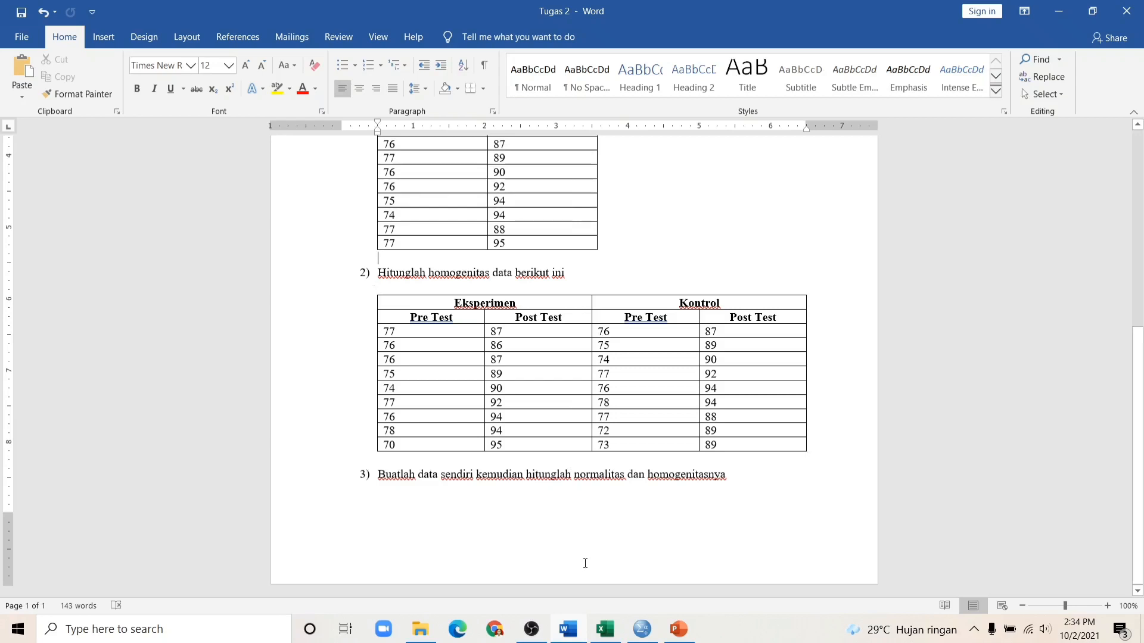
pyautogui.click(606, 629)
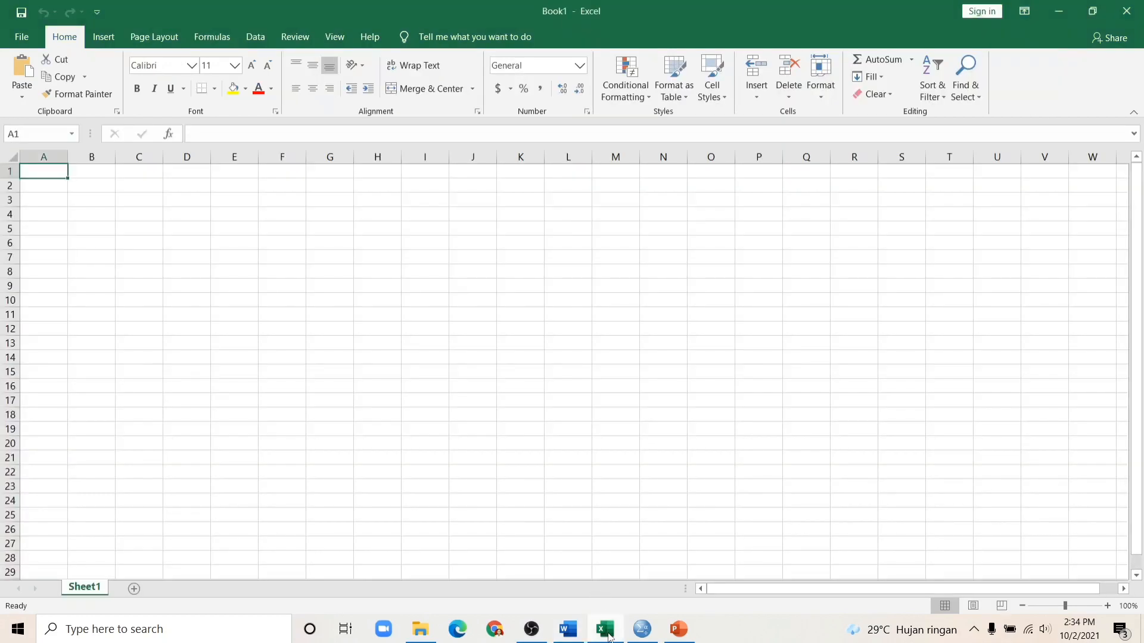
pyautogui.click(640, 634)
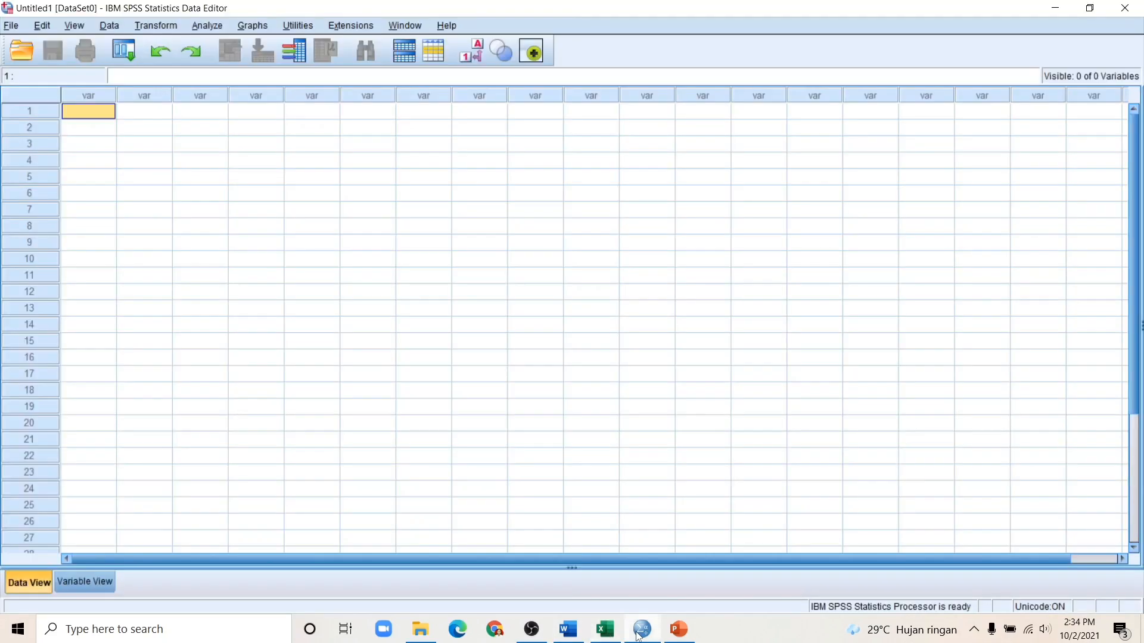
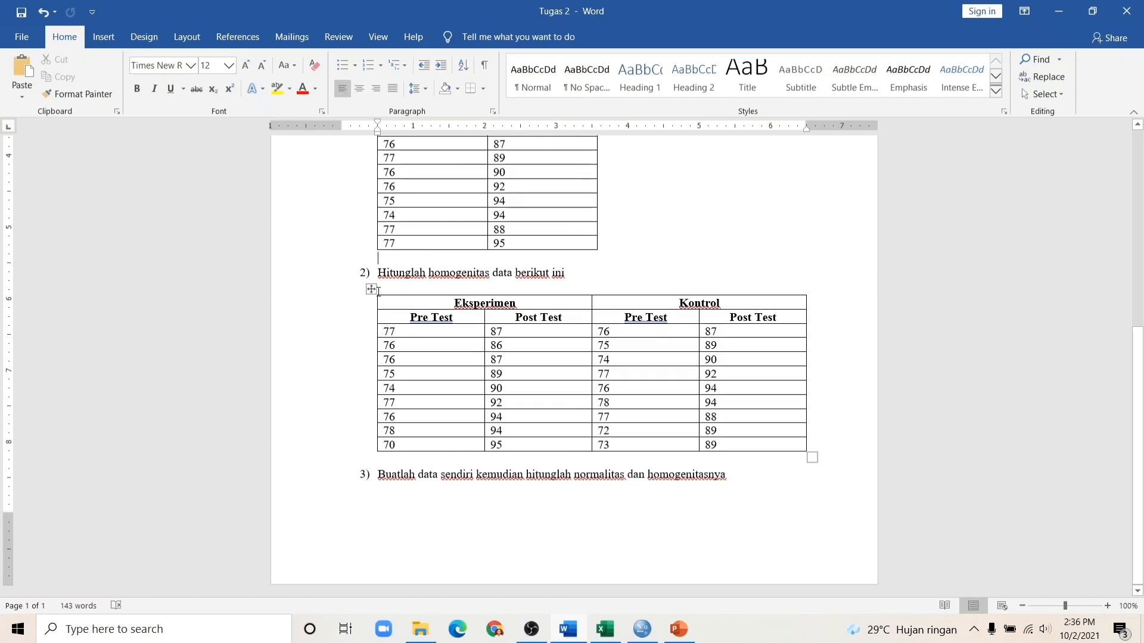
# Copy the Eksperimen and Kontrol pre-test and post-test table from the Word document into the blank Excel sheet at cell A1.
pyautogui.moveTo(379, 290); pyautogui.dragTo(802, 450)
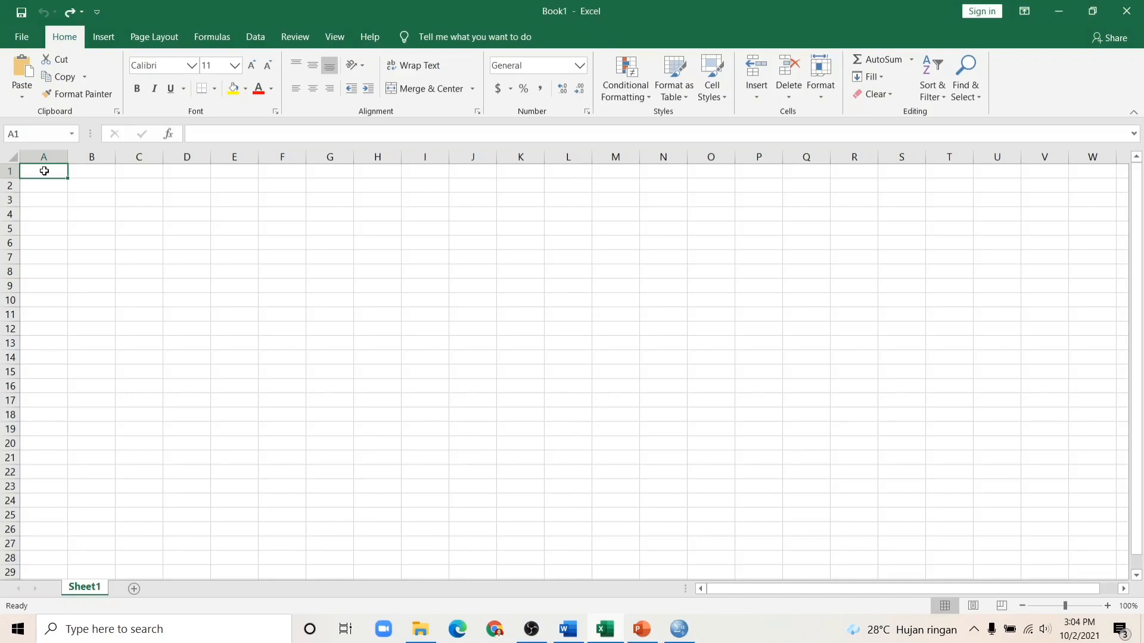
pyautogui.hotkey('ctrl', 'v')
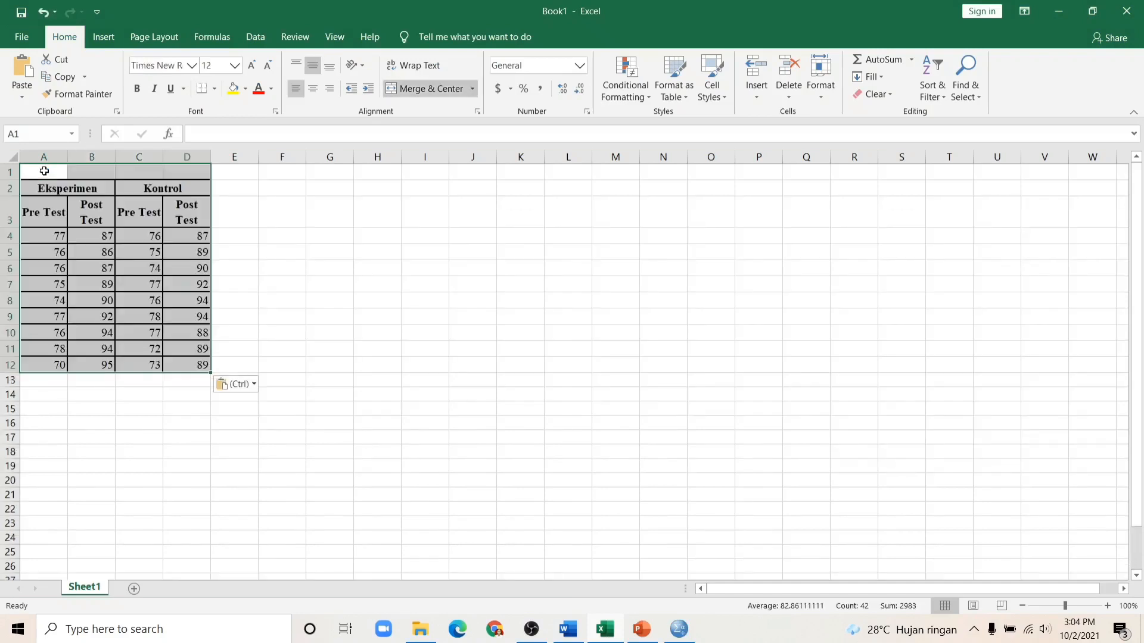
# Enter 1 in cell F4 and fill it down through F12, alongside the nine rows of scores.
pyautogui.click(271, 242)
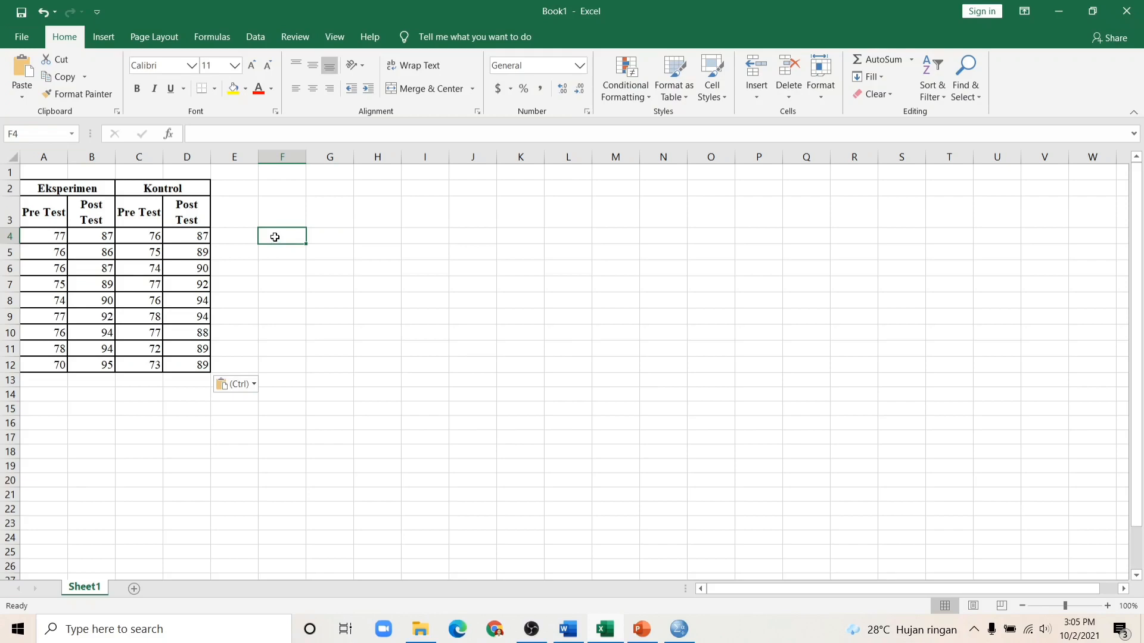
pyautogui.write('1')
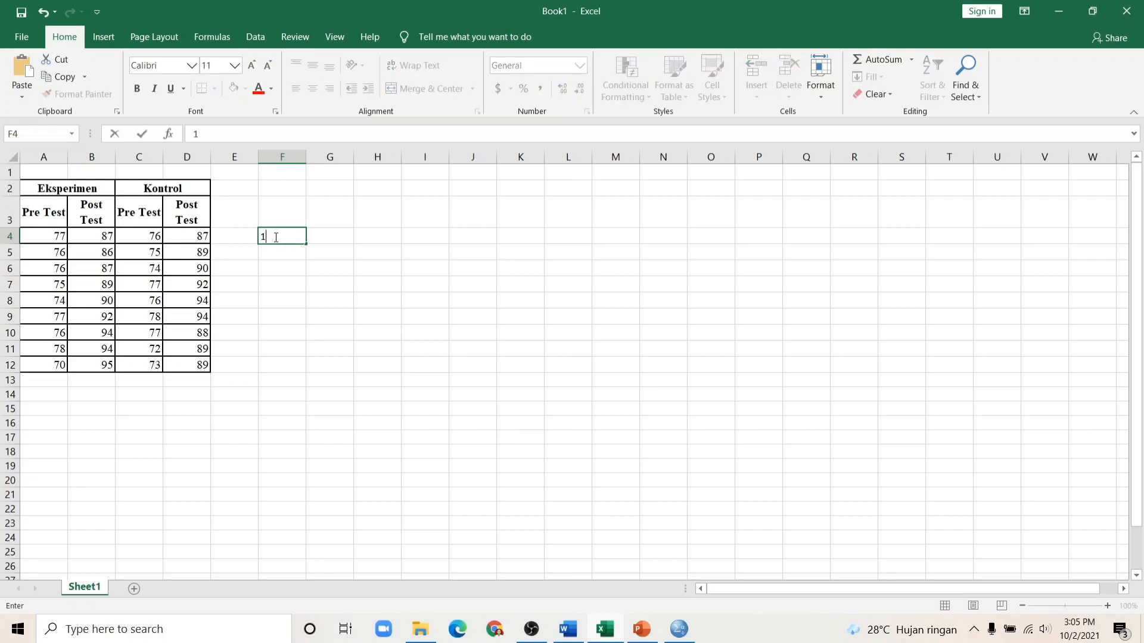
pyautogui.moveTo(303, 245); pyautogui.dragTo(296, 365)
pyautogui.click(331, 234)
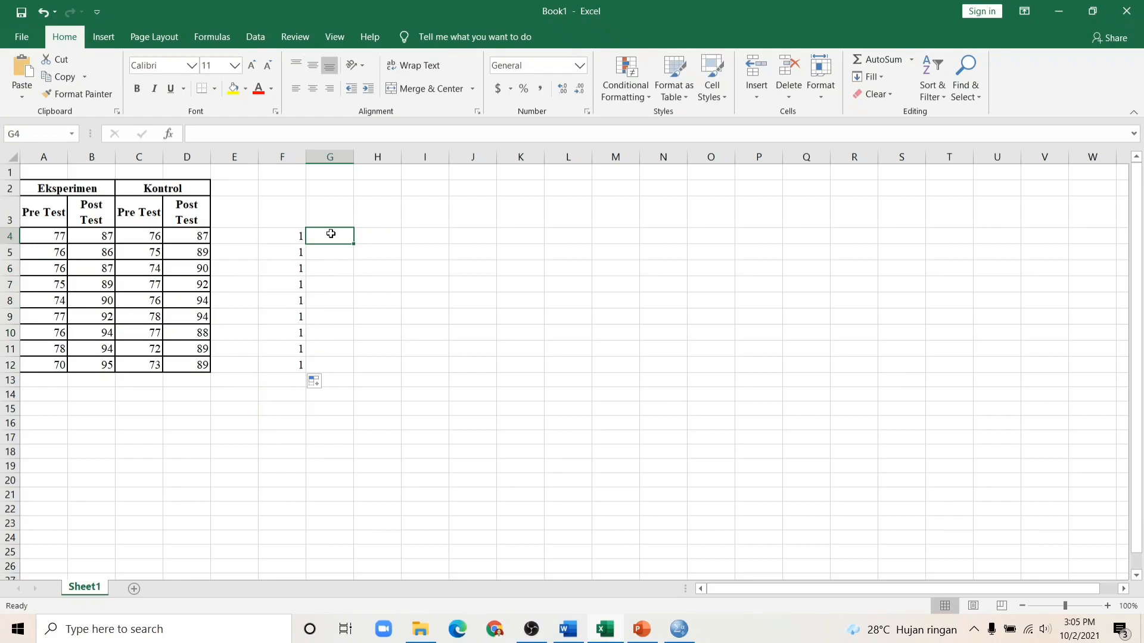
# Enter 2 in cell G4 and fill it down through G12.
pyautogui.write('2')
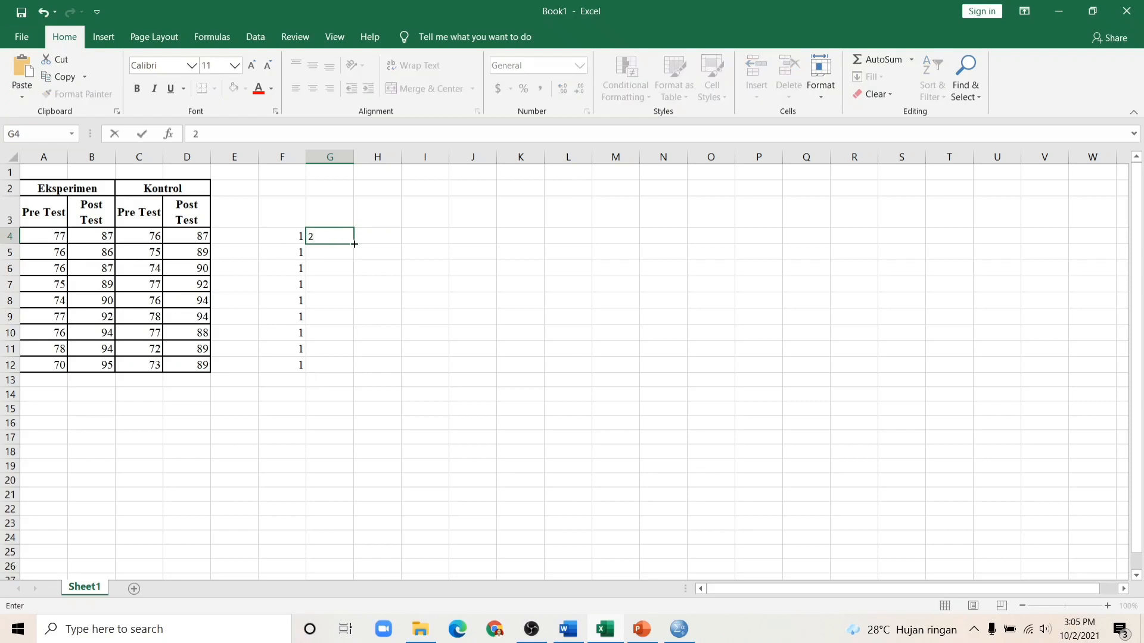
pyautogui.moveTo(355, 243); pyautogui.dragTo(338, 372)
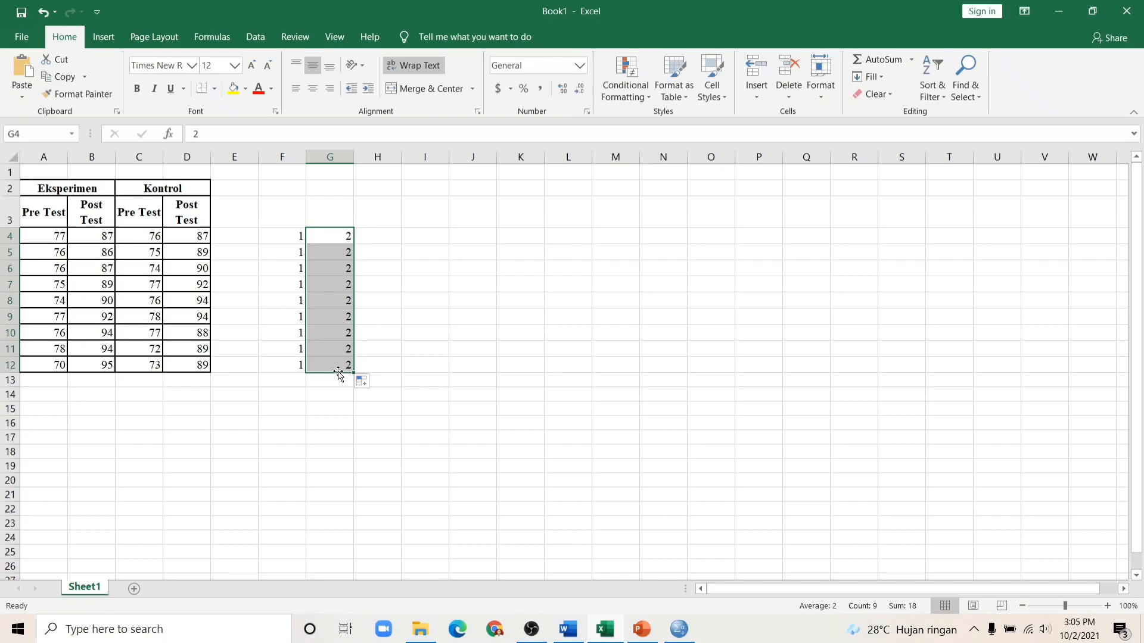
pyautogui.click(443, 319)
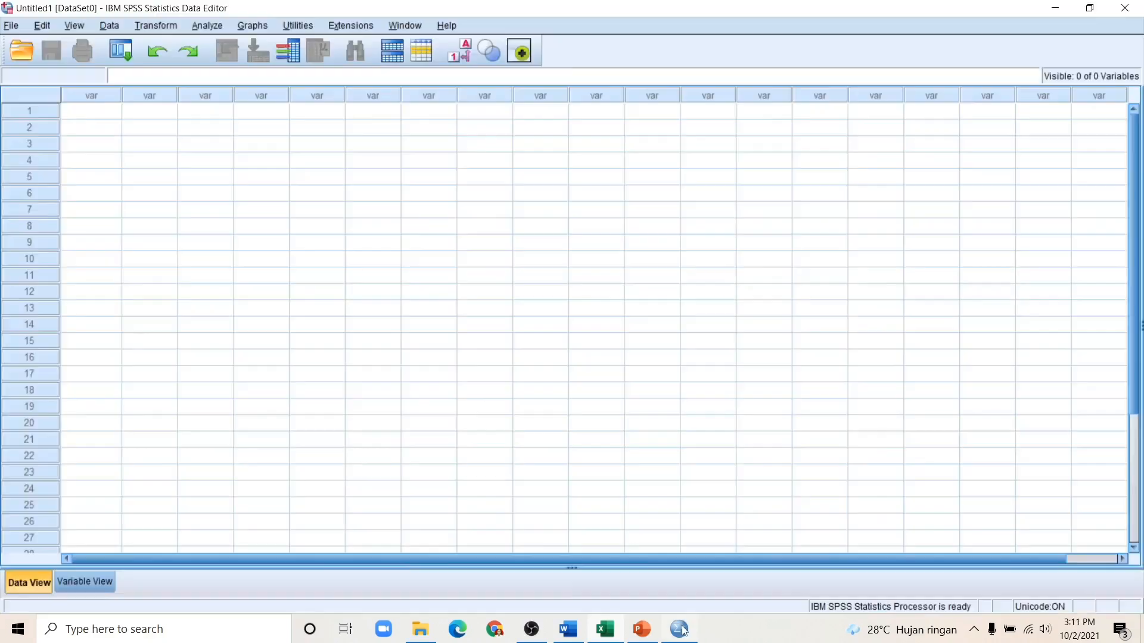
# Switch to the empty SPSS dataset and define two variables named Hasil and Kelas.
pyautogui.click(681, 629)
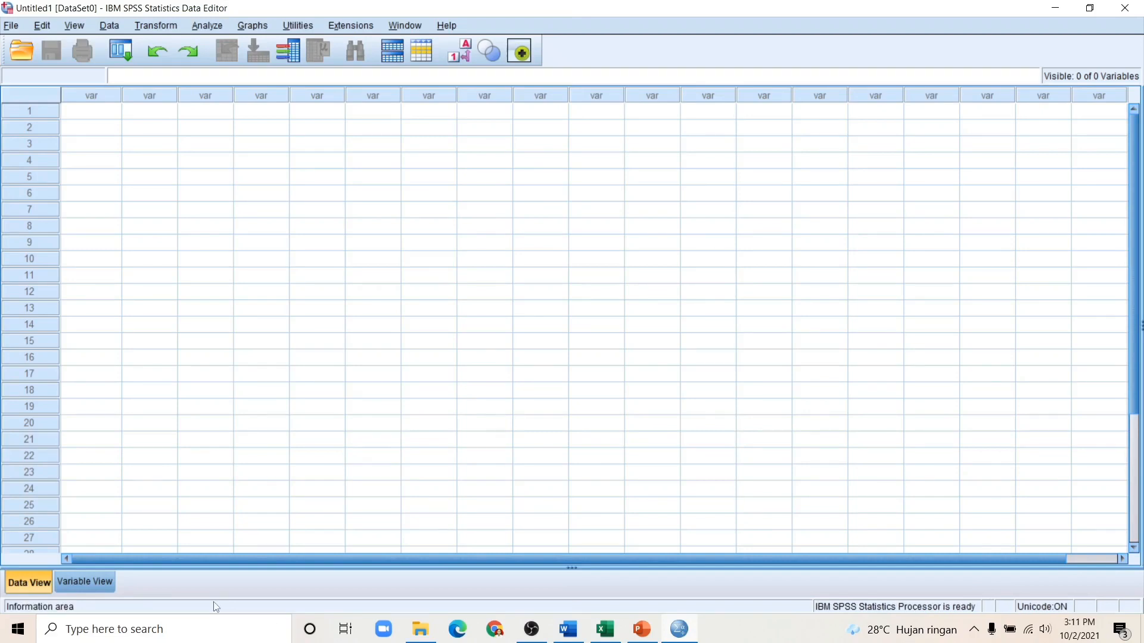
pyautogui.click(98, 580)
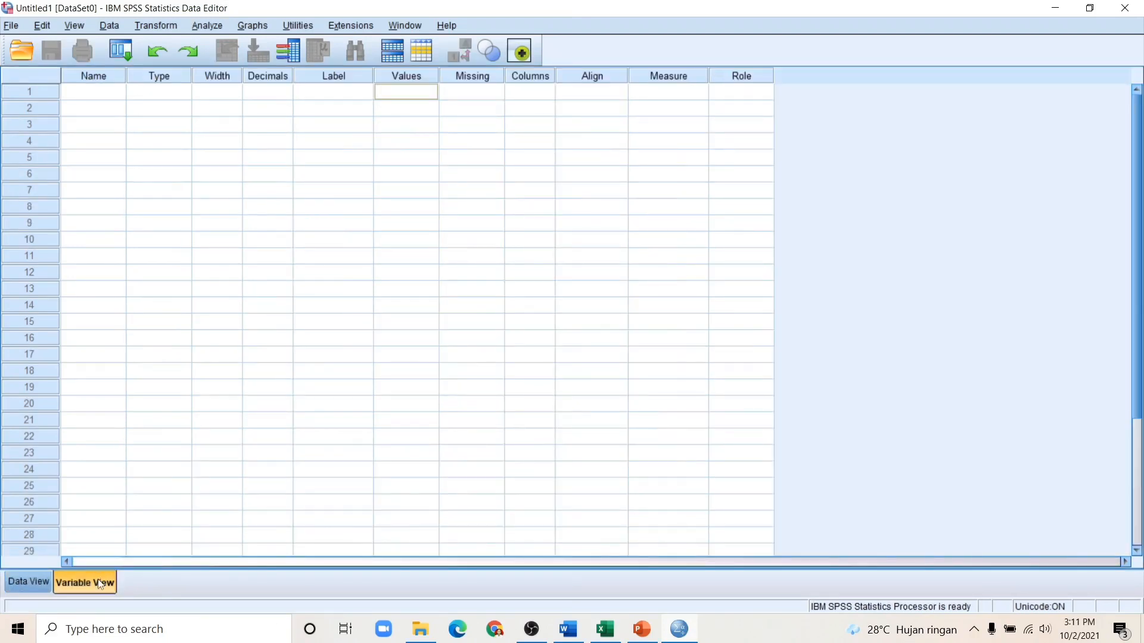
pyautogui.click(98, 93)
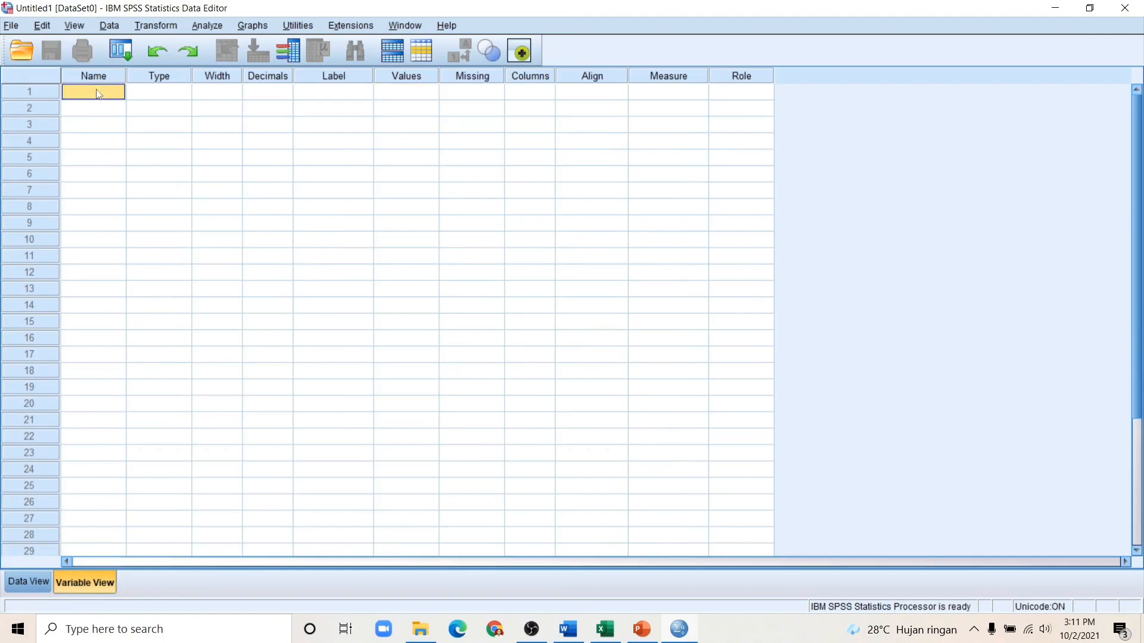
pyautogui.doubleClick(98, 94)
pyautogui.write('Hasil')
pyautogui.press('Return')
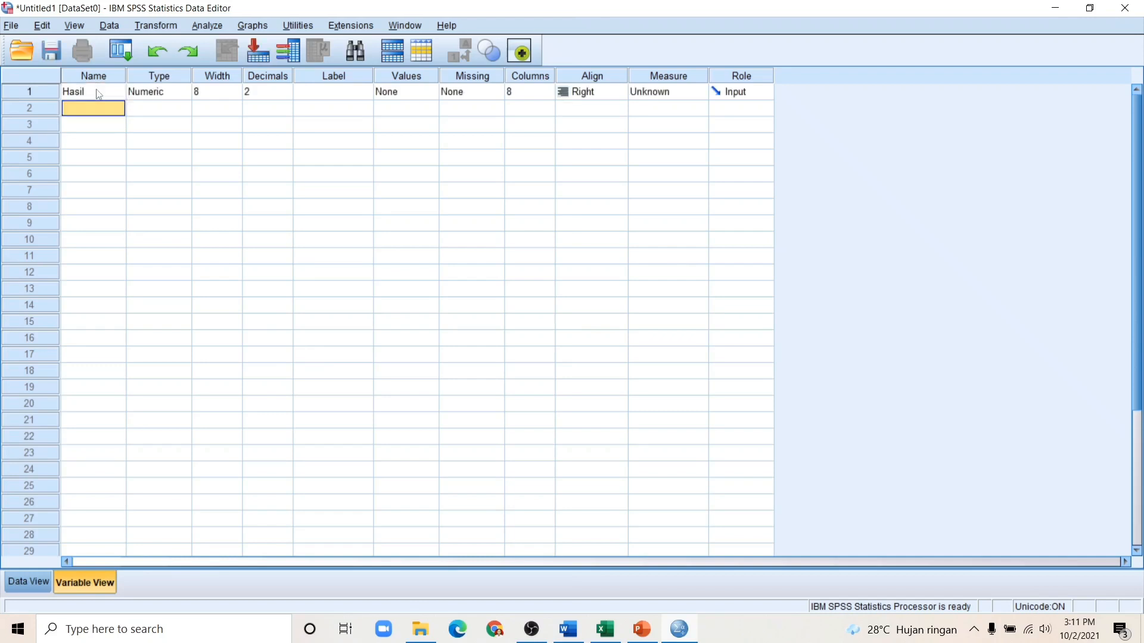
pyautogui.write('Kelads')
pyautogui.press('Return')
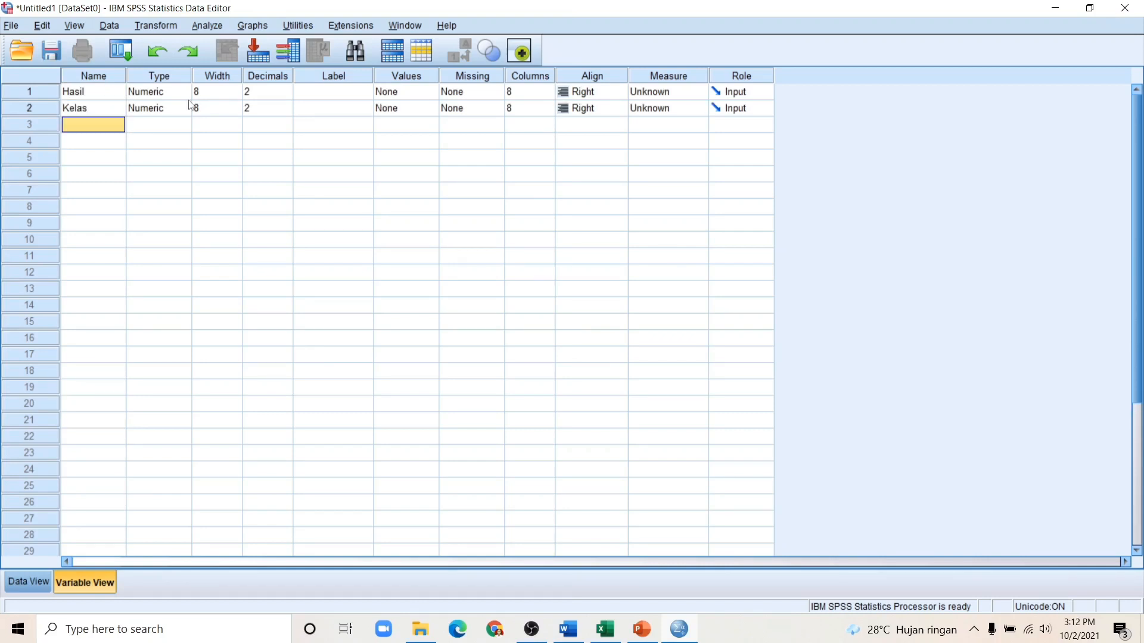
# Set the decimals of both Hasil and Kelas to 0.
pyautogui.click(281, 89)
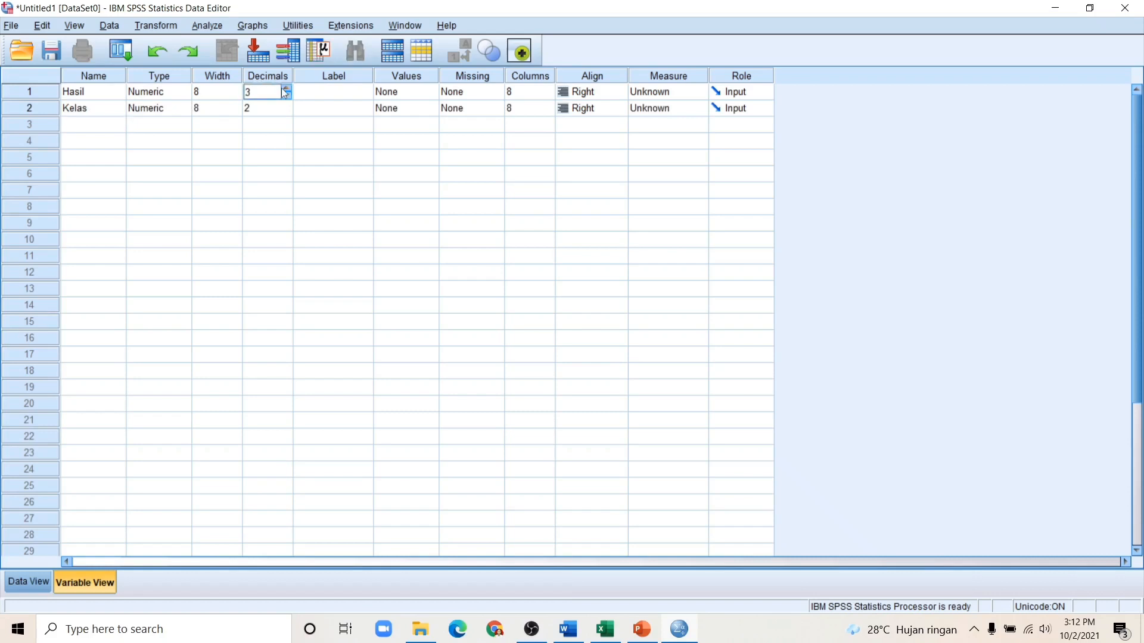
pyautogui.click(287, 89)
pyautogui.click(286, 111)
pyautogui.click(286, 111)
# Label the Hasil variable "Hasil Belajar Siswa" and the Kelas variable "Kelas".
pyautogui.click(320, 93)
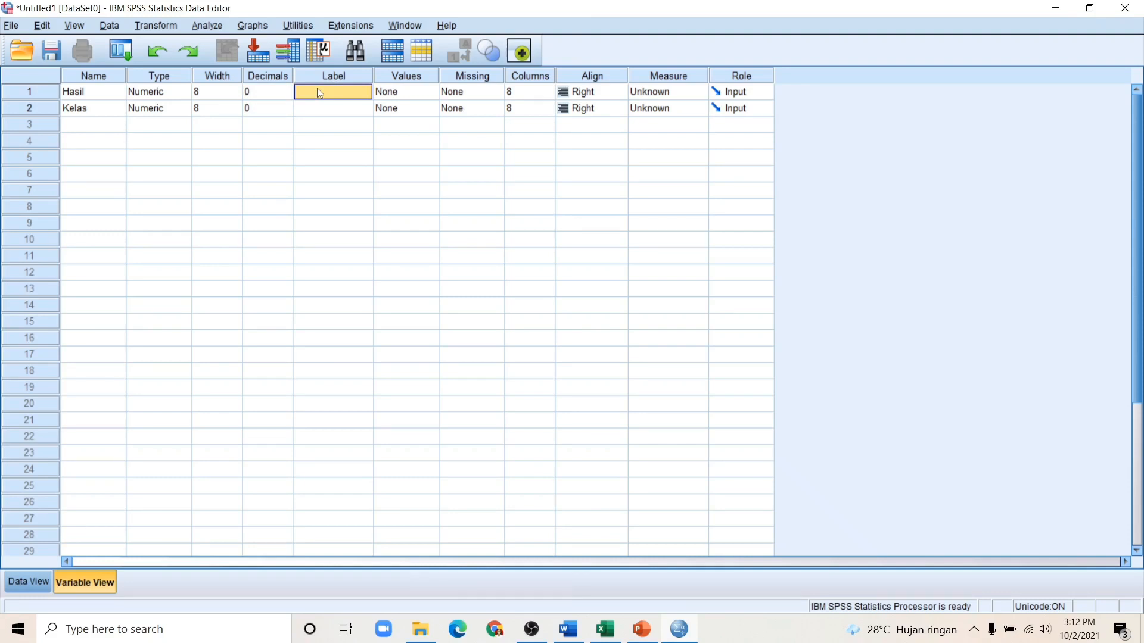
pyautogui.write('H')
pyautogui.write('asil Belajar Siswa')
pyautogui.press('Return')
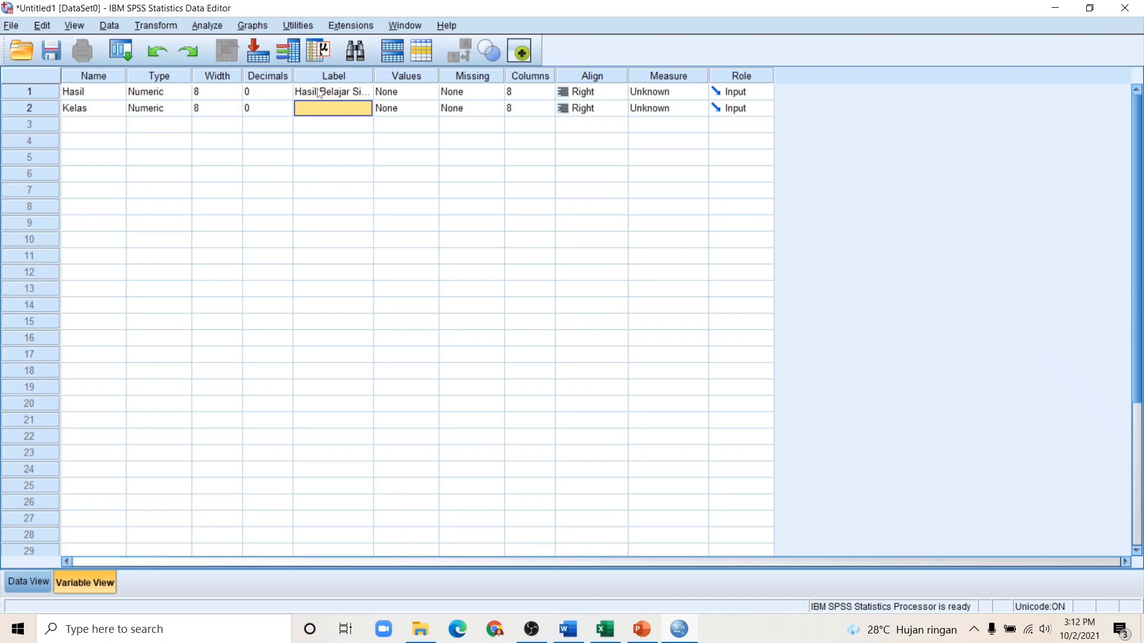
pyautogui.write('Kela')
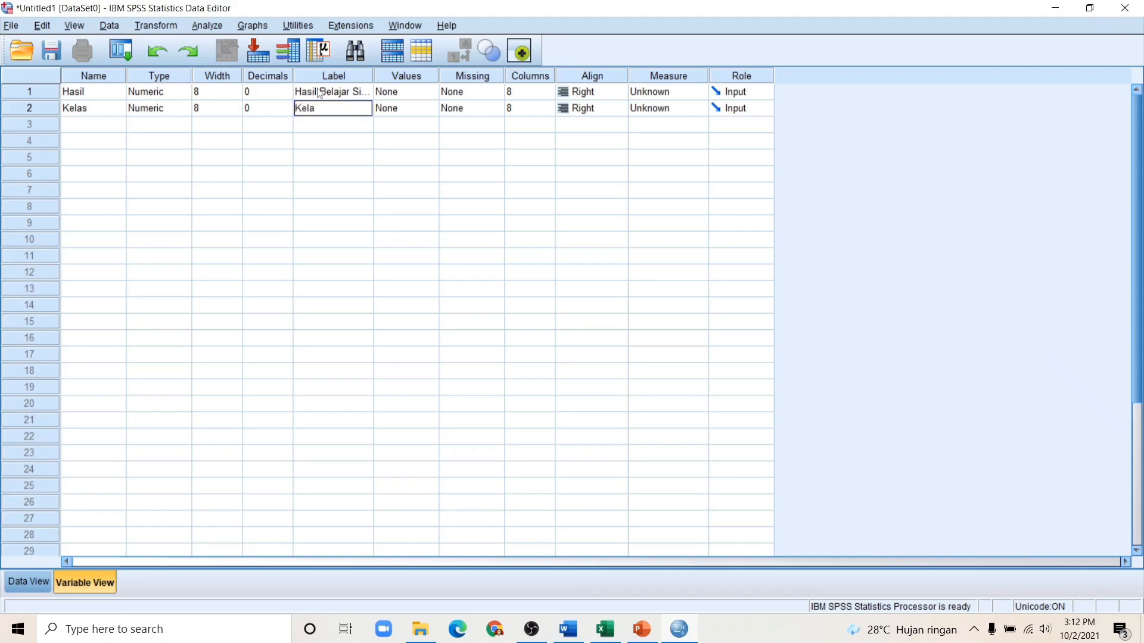
pyautogui.write('d')
pyautogui.press('BackSpace')
pyautogui.write('s')
# Add a value label to the Kelas variable that defines 1 as PostTestEksperimen.
pyautogui.click(422, 114)
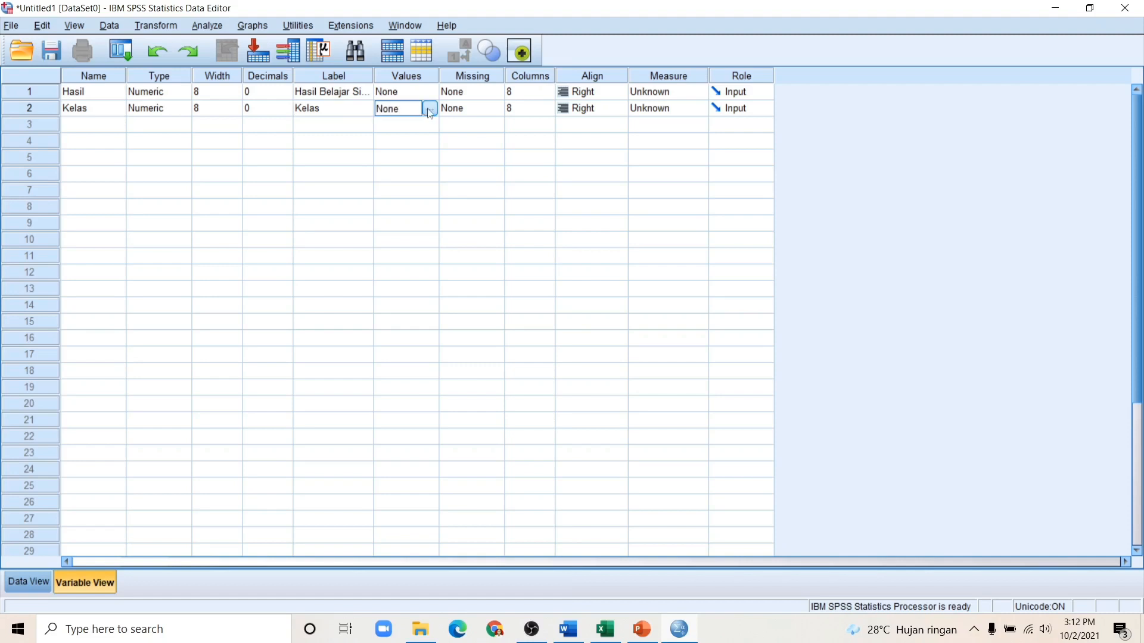
pyautogui.click(429, 110)
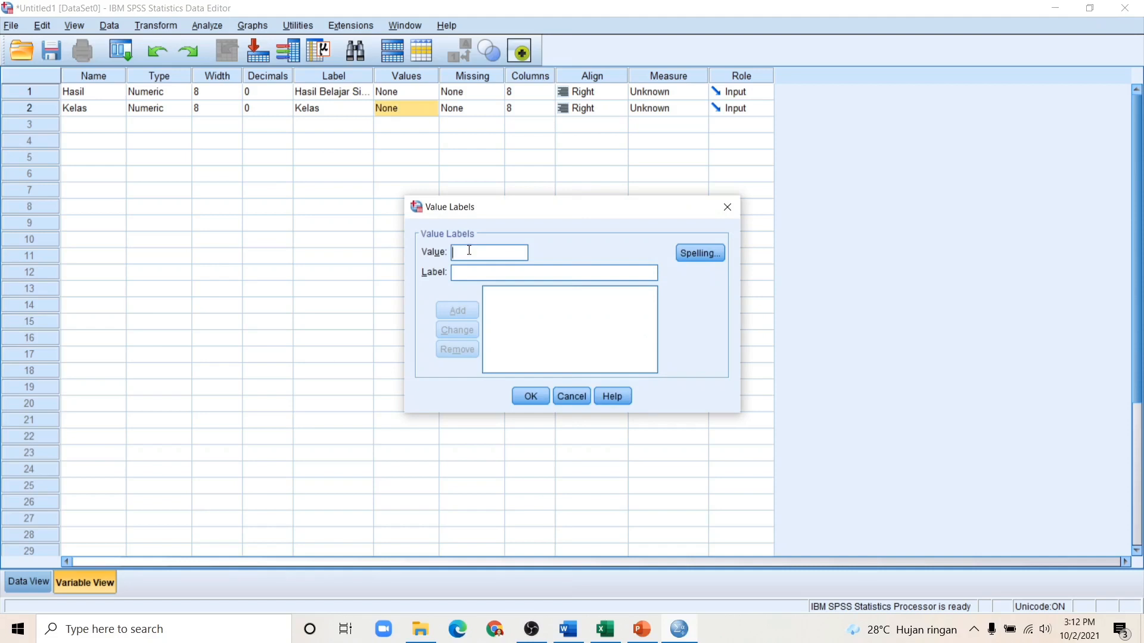
pyautogui.write('1')
pyautogui.click(484, 273)
pyautogui.write('Pos')
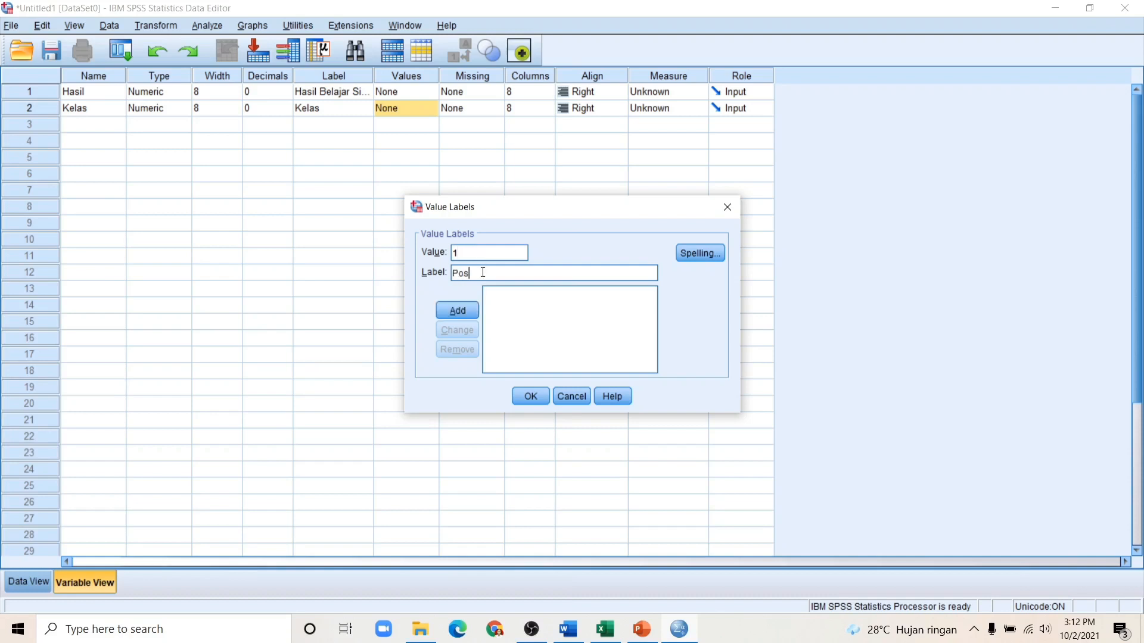
pyautogui.write('tTestEksperimen')
pyautogui.click(456, 311)
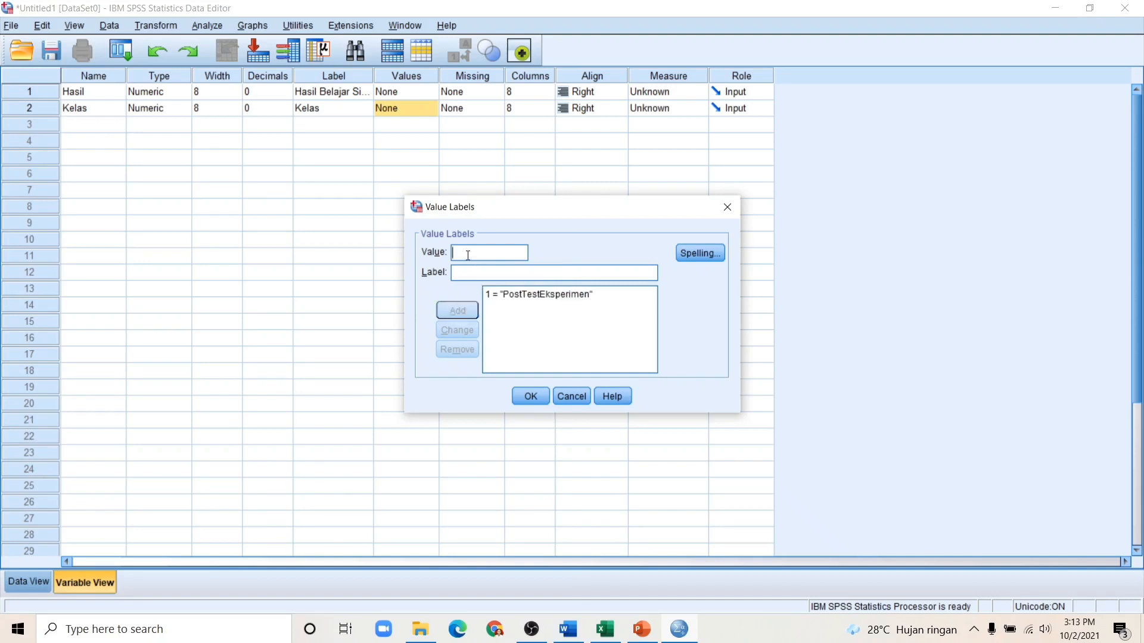
# Add the value label 2 as PostTestKontrol for Kelas and apply the value labels.
pyautogui.write('2')
pyautogui.click(470, 267)
pyautogui.write('PostTestKontrol')
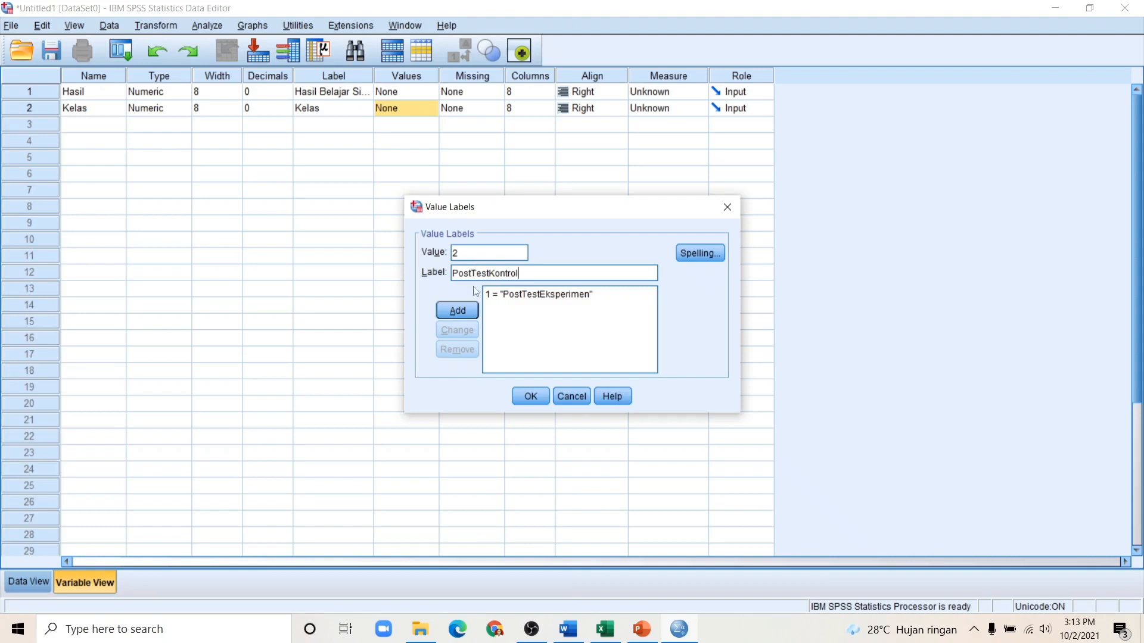
pyautogui.click(472, 311)
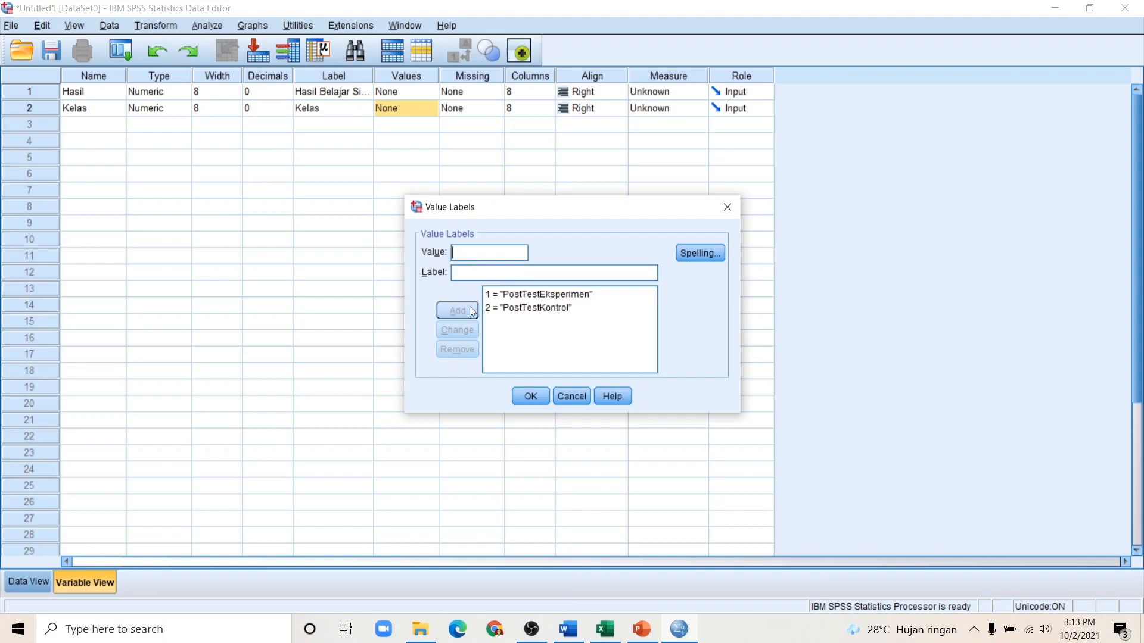
pyautogui.click(540, 397)
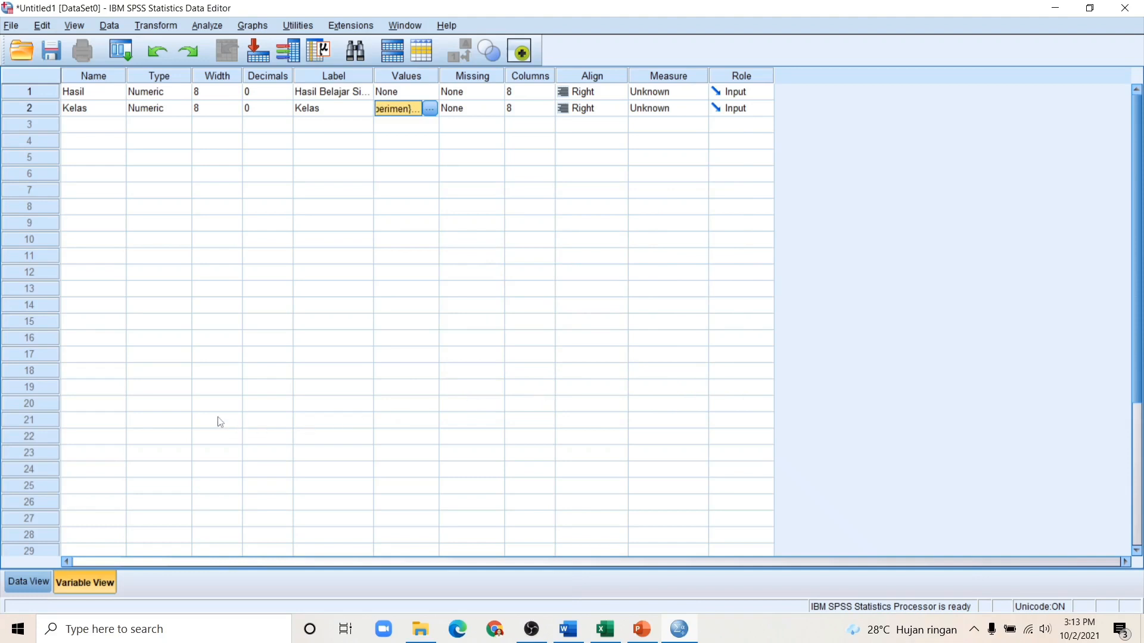
# Copy the Eksperimen post-test scores B4:B12 from the Excel sheet into the Hasil column of the SPSS data, starting at row 1.
pyautogui.click(33, 581)
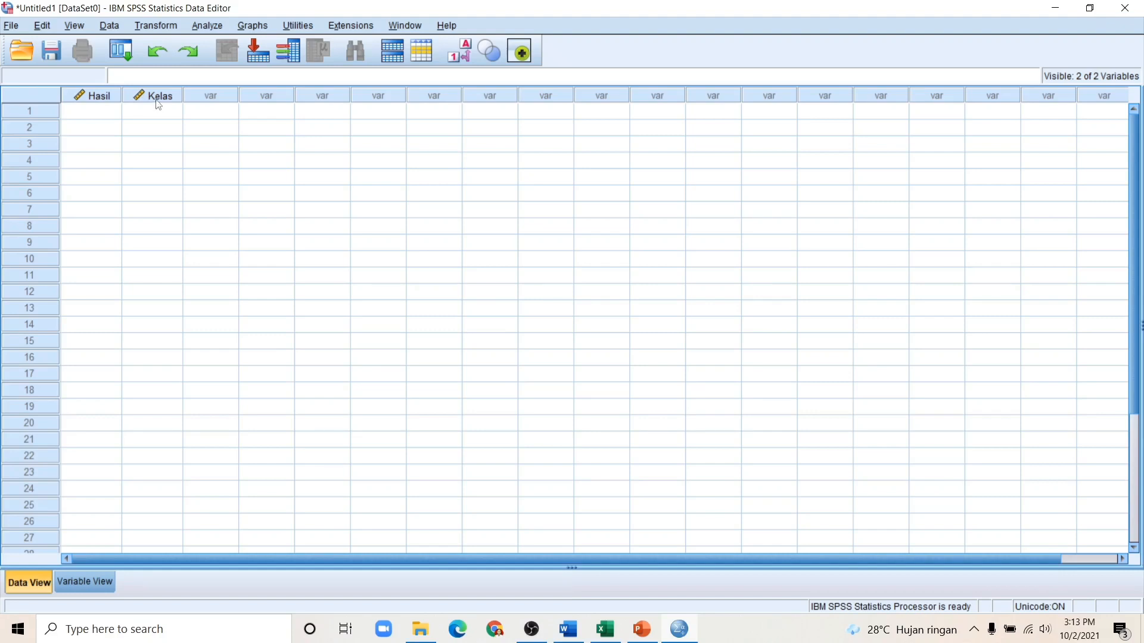
pyautogui.moveTo(161, 106)
pyautogui.click(606, 629)
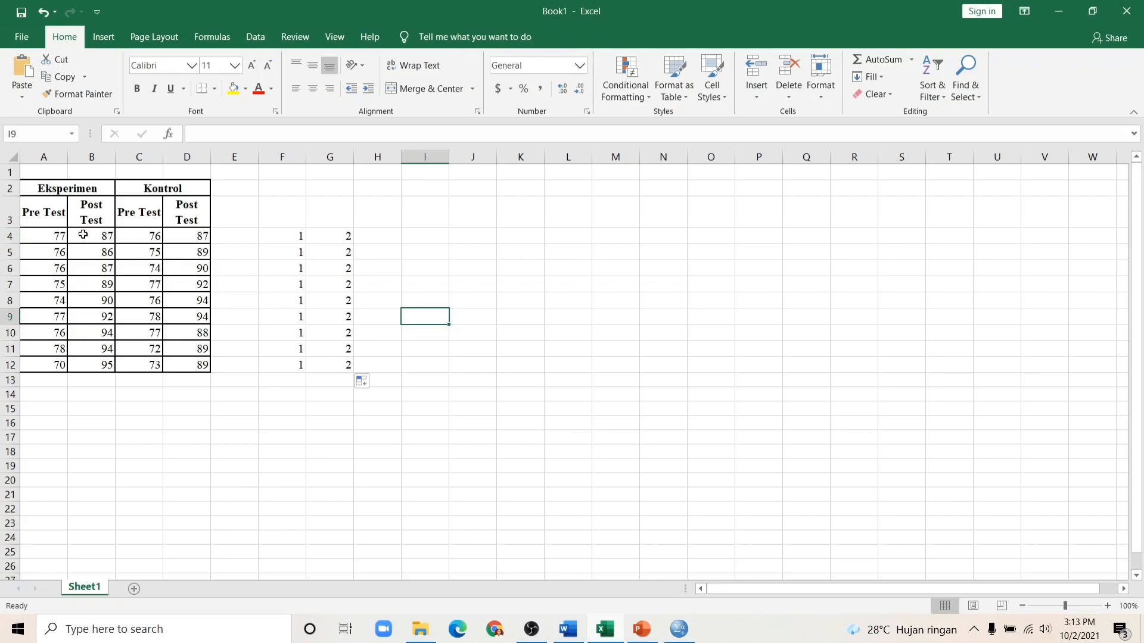
pyautogui.moveTo(83, 235); pyautogui.dragTo(107, 362)
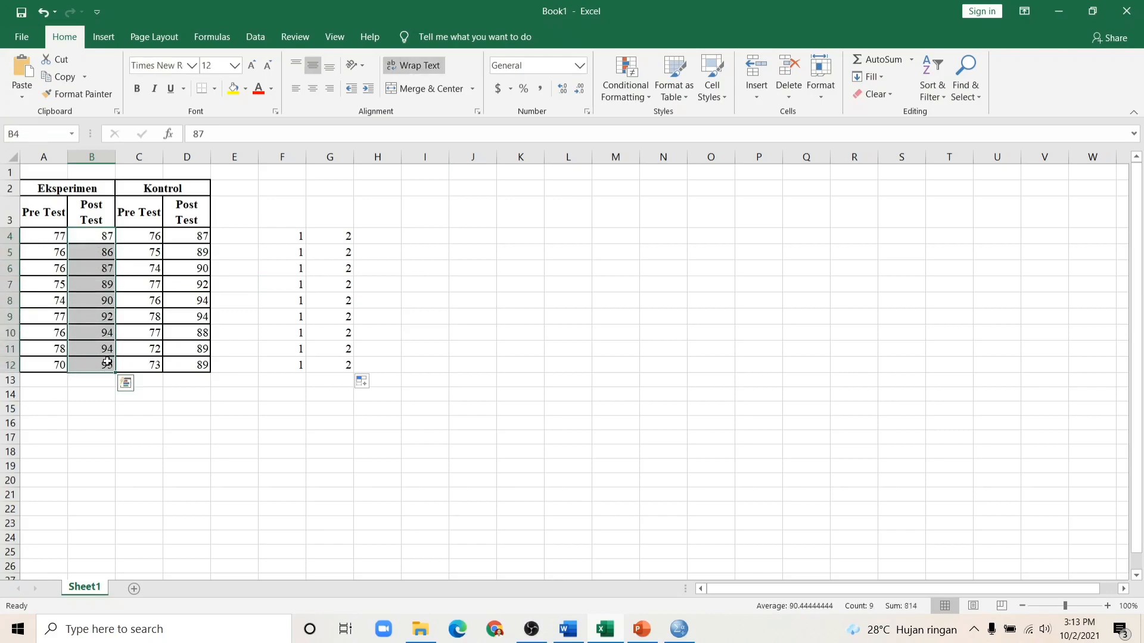
pyautogui.hotkey('ctrl', 'c')
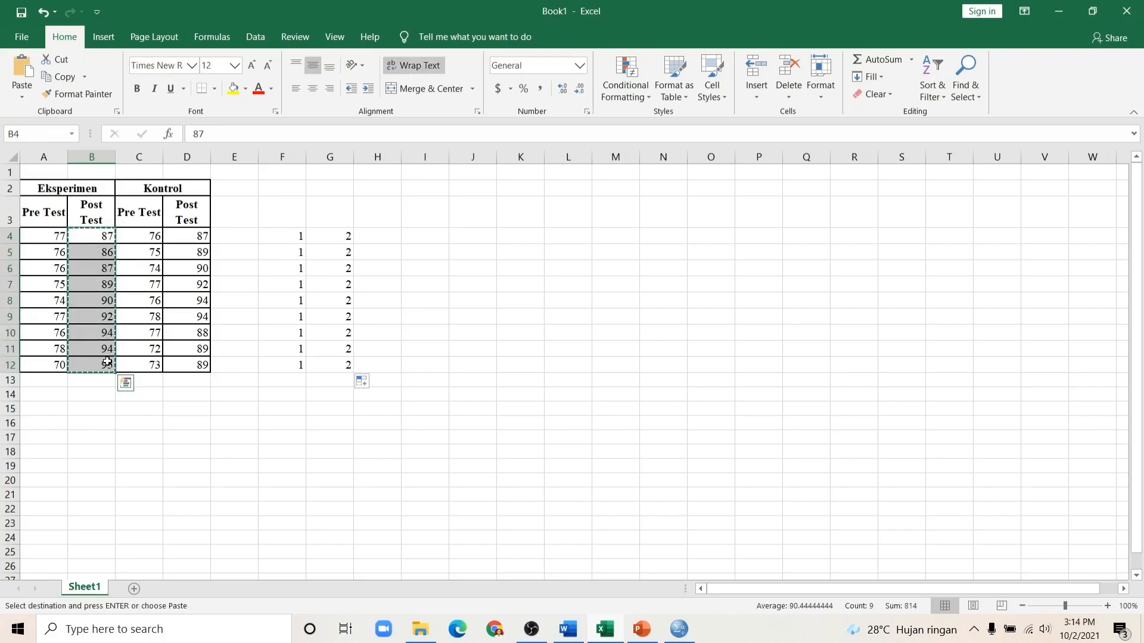
pyautogui.click(680, 631)
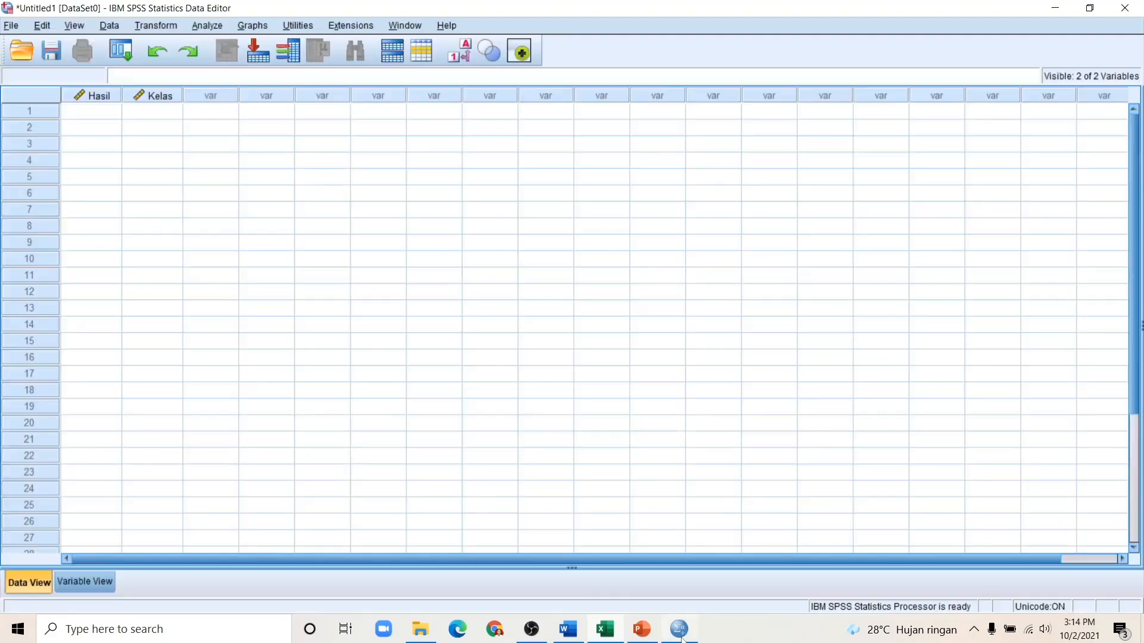
pyautogui.click(100, 112)
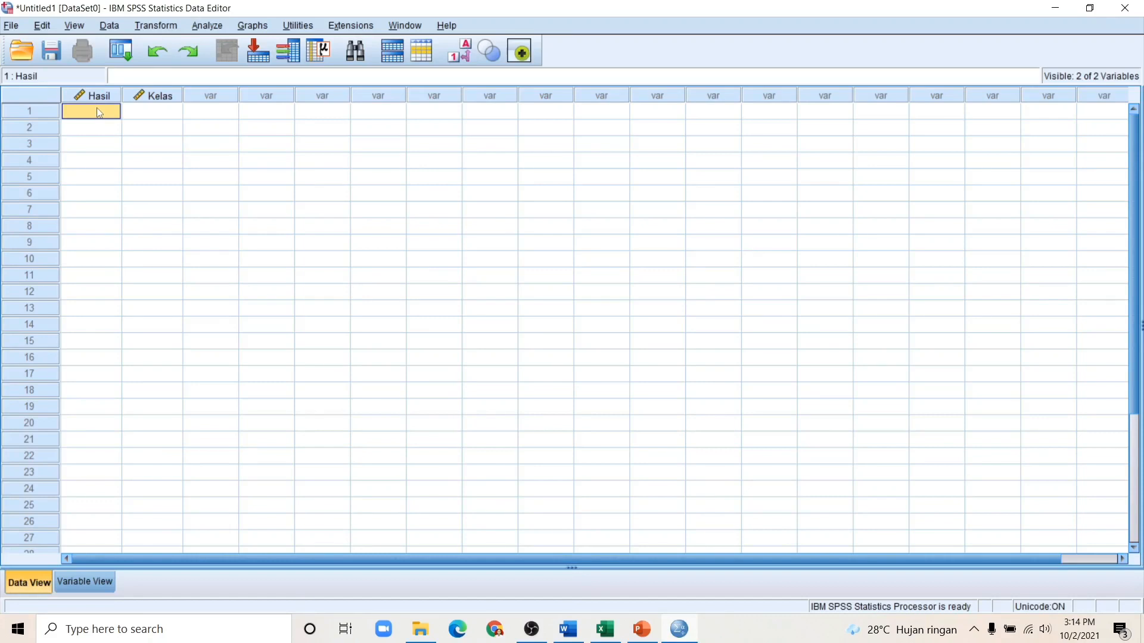
pyautogui.hotkey('ctrl', 'v')
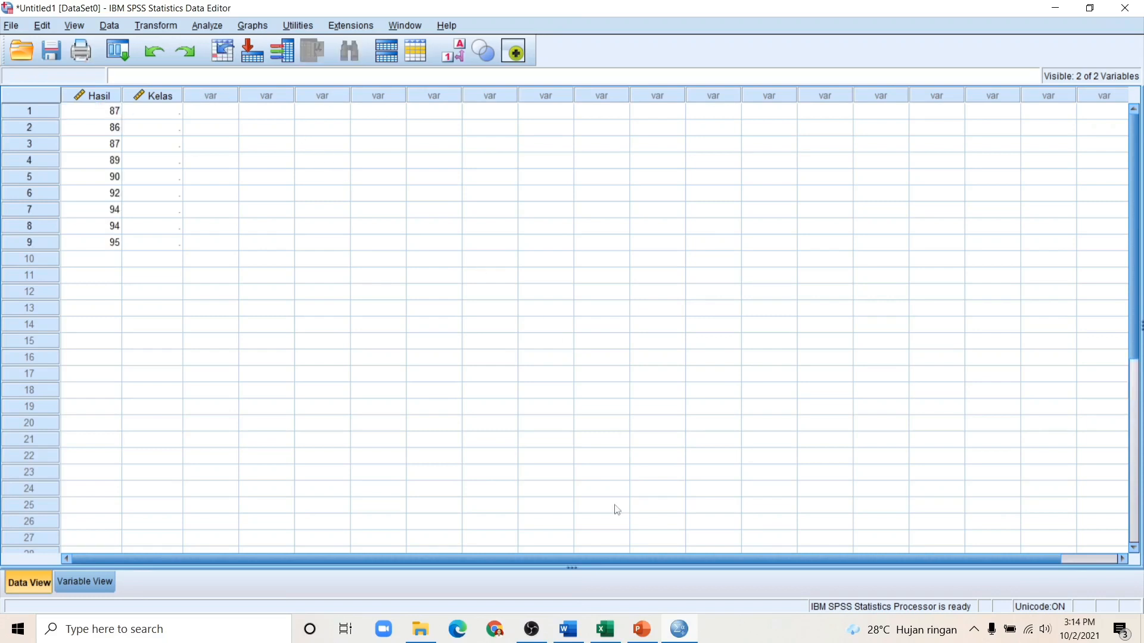
# Copy the group codes F4:F12 from Excel into the Kelas column in SPSS, starting at row 1.
pyautogui.click(603, 632)
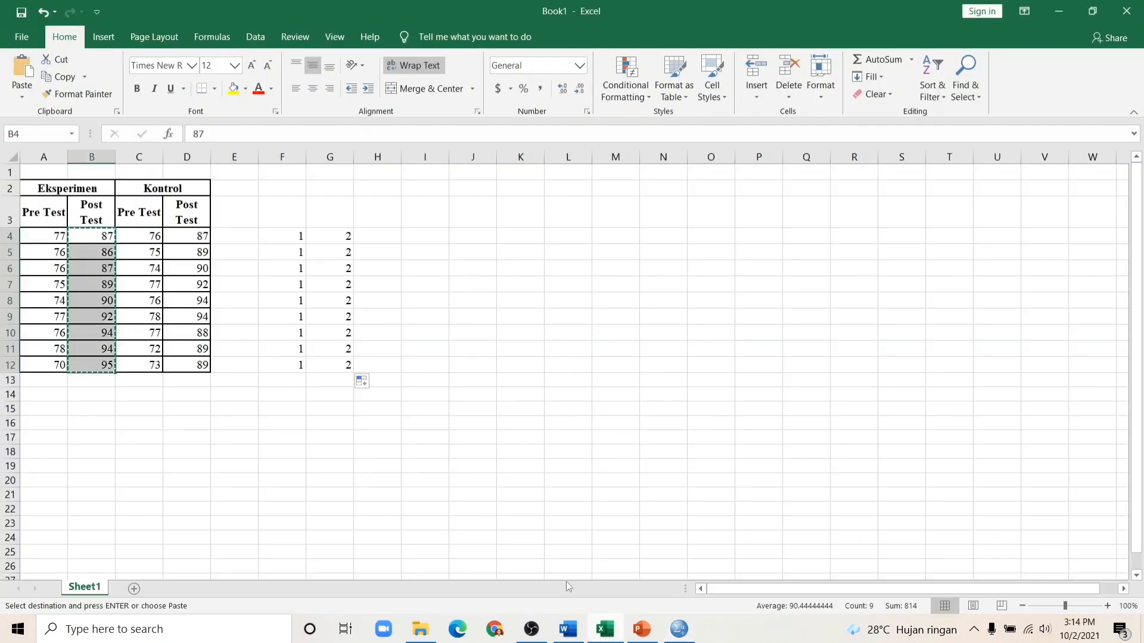
pyautogui.click(287, 238)
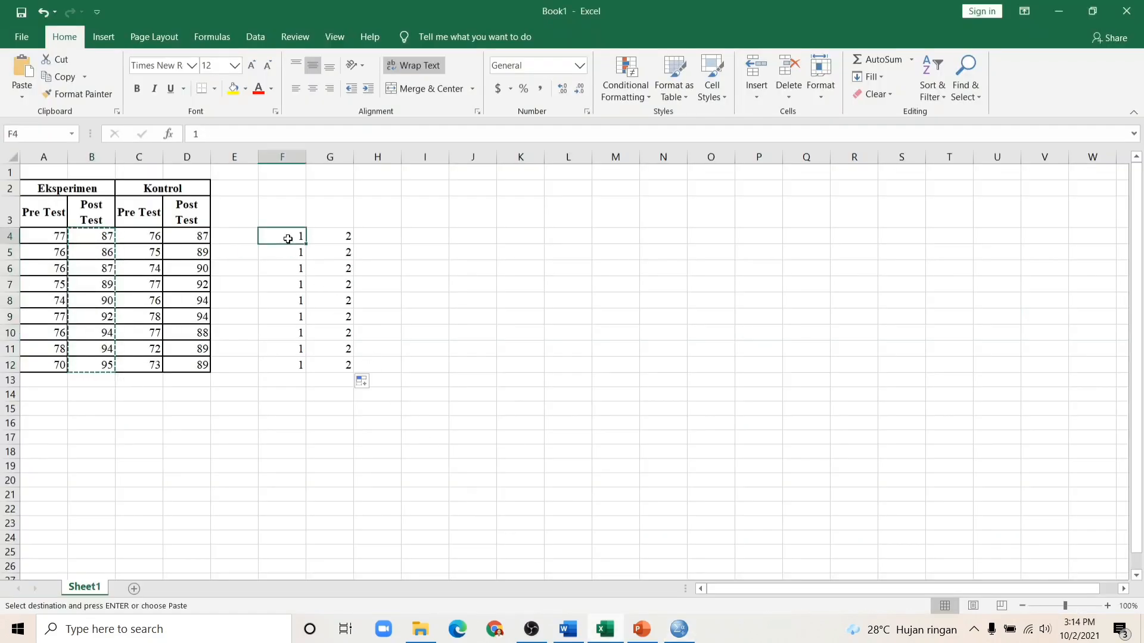
pyautogui.moveTo(288, 239); pyautogui.dragTo(305, 365)
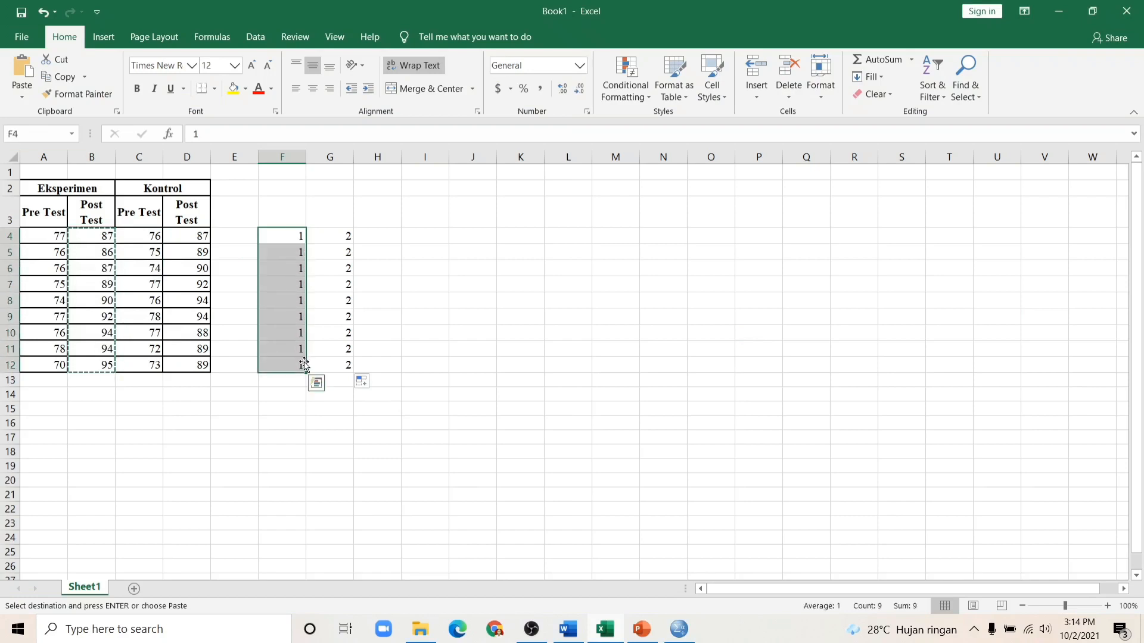
pyautogui.hotkey('ctrl', 'c')
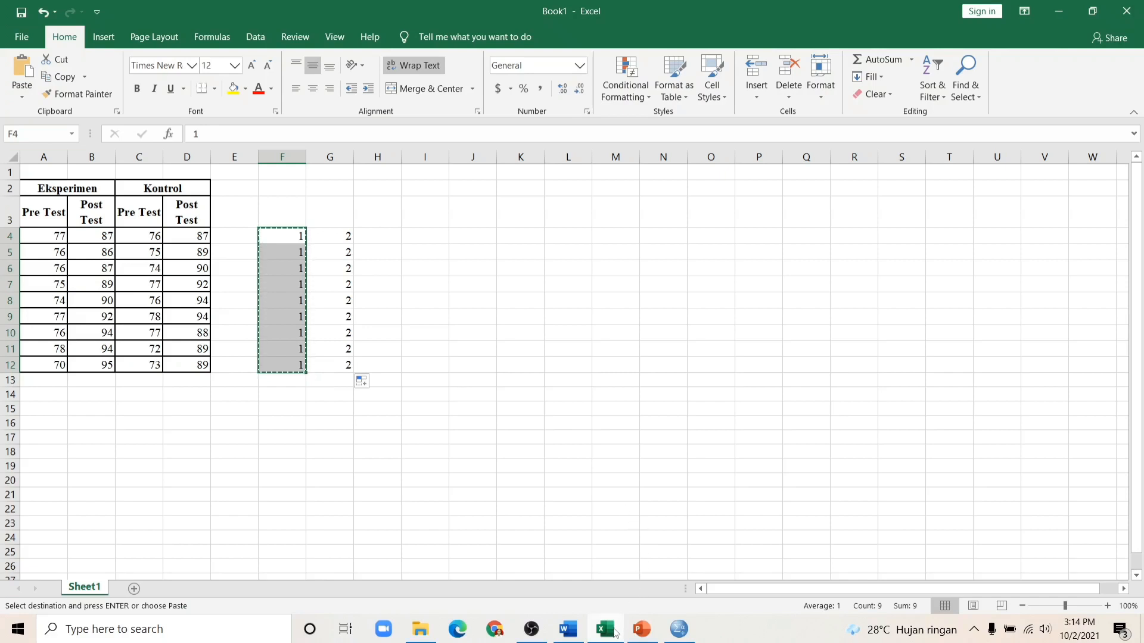
pyautogui.click(676, 637)
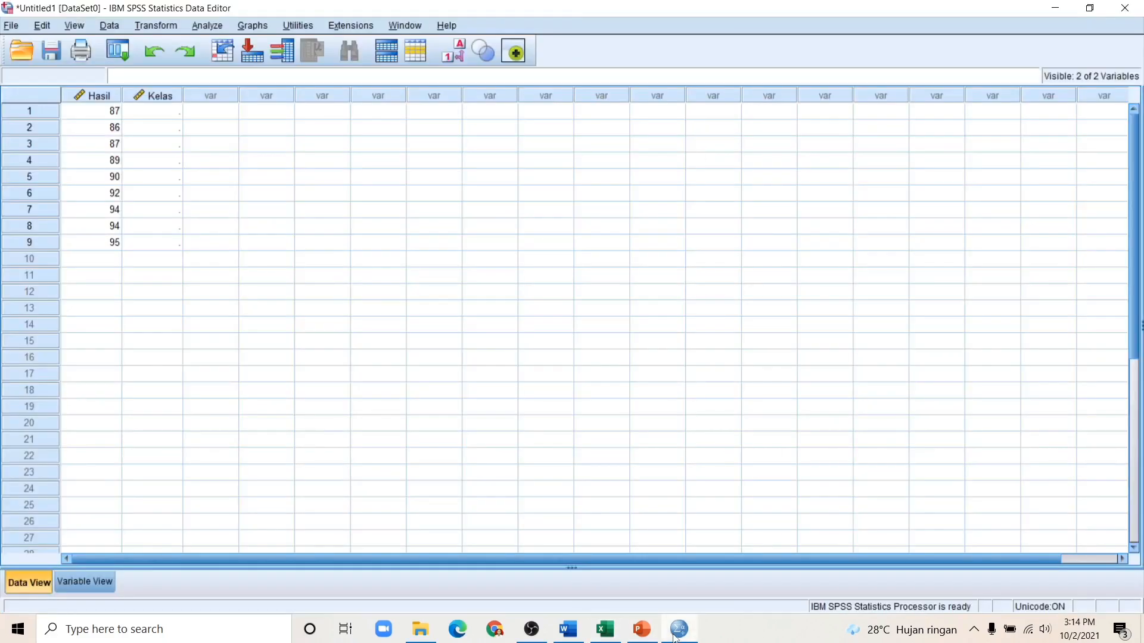
pyautogui.click(151, 110)
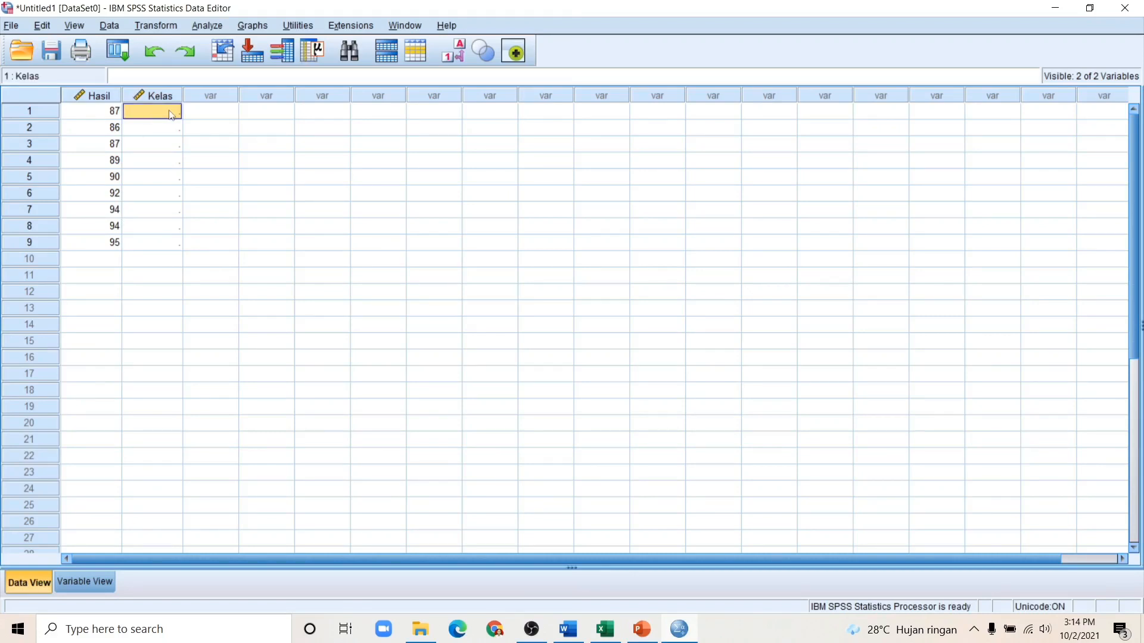
pyautogui.hotkey('ctrl', 'v')
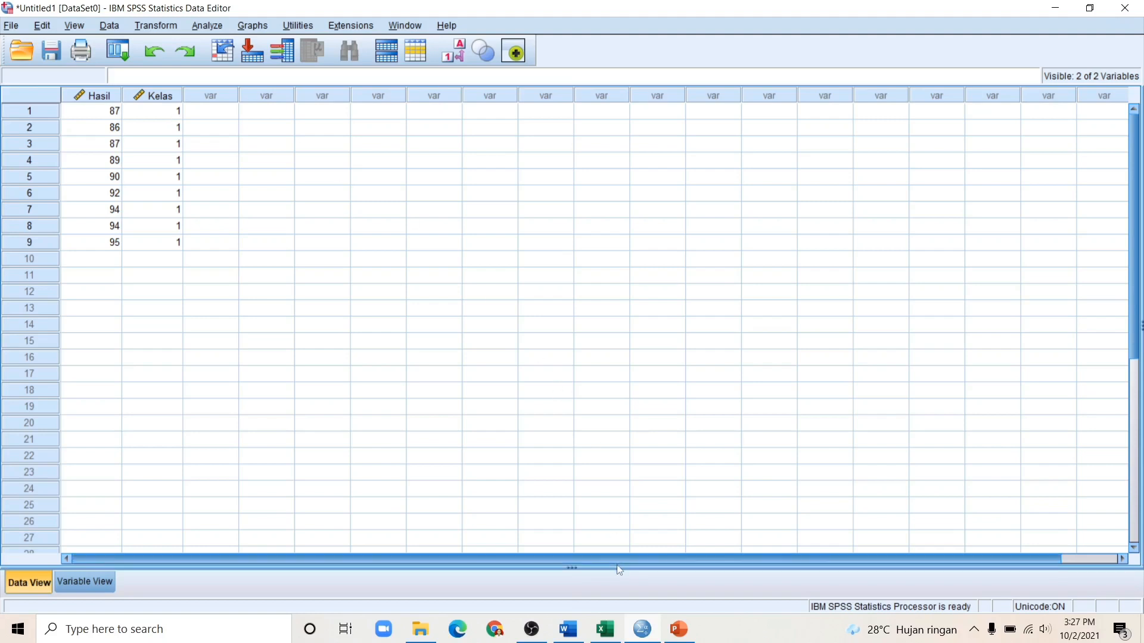
# Copy the Kontrol post-test scores D4:D12 from the Excel sheet into the Hasil column in SPSS, starting at row 10.
pyautogui.click(606, 629)
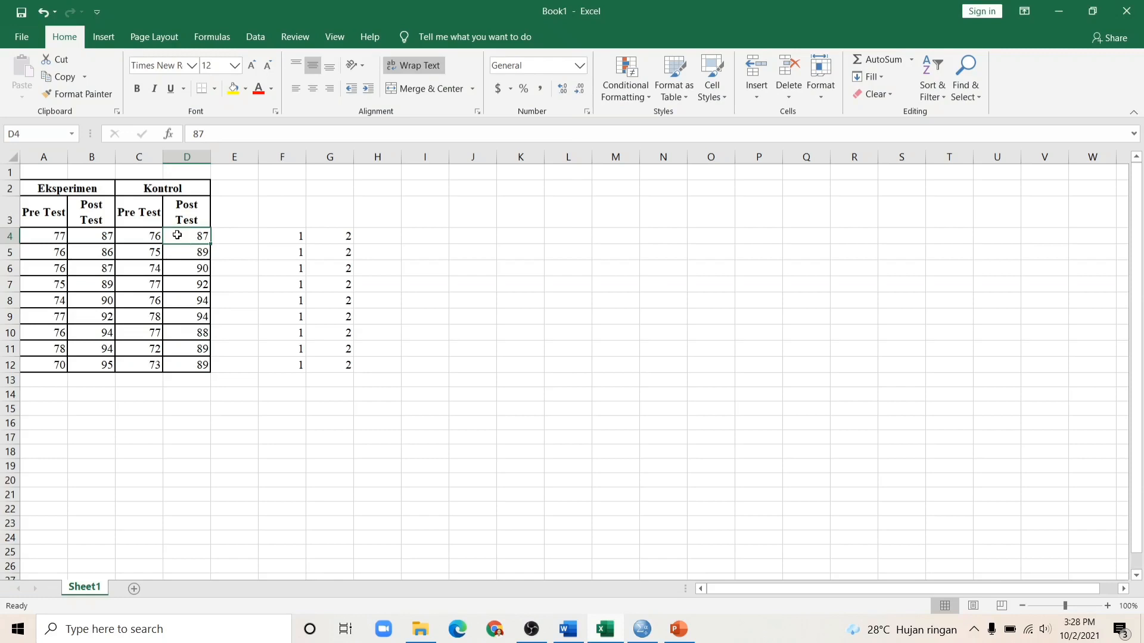
pyautogui.moveTo(177, 236); pyautogui.dragTo(200, 362)
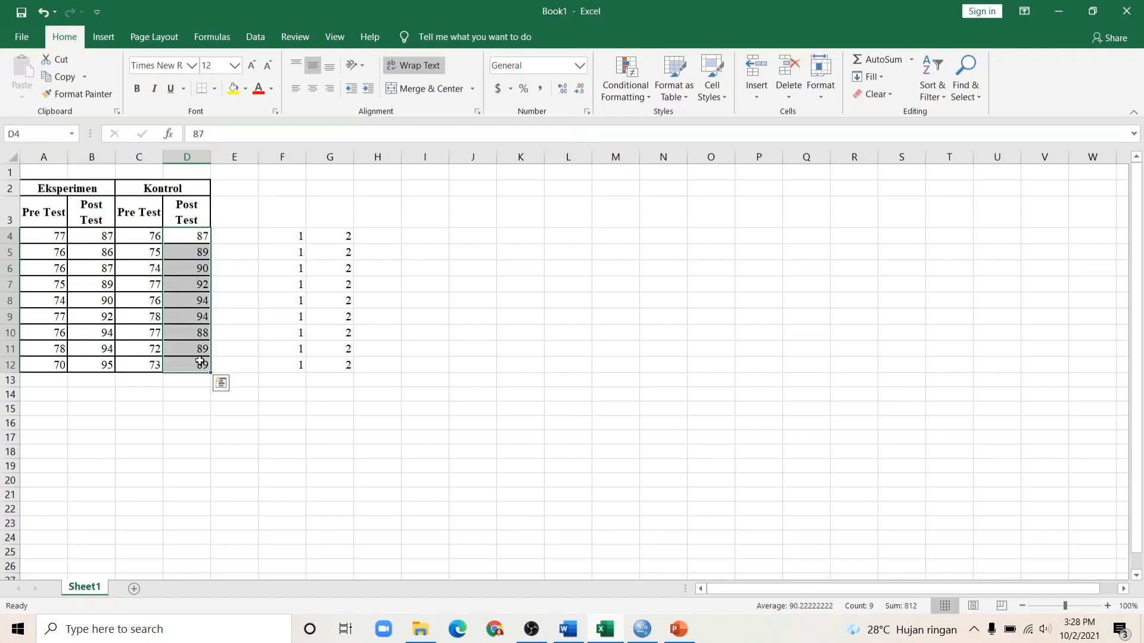
pyautogui.hotkey('ctrl', 'c')
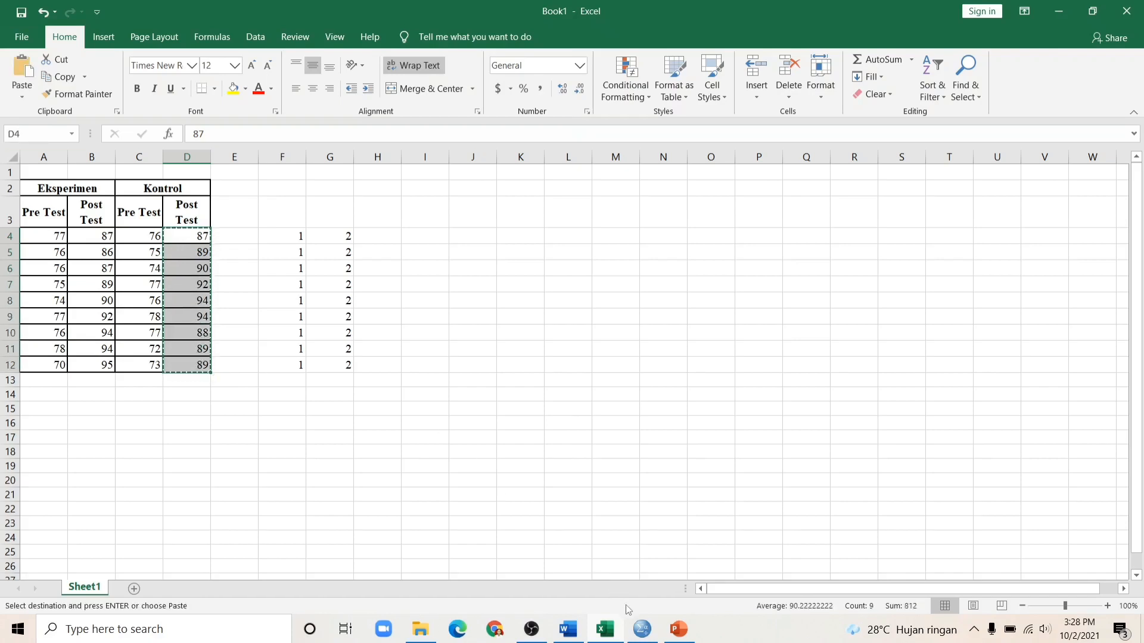
pyautogui.click(642, 629)
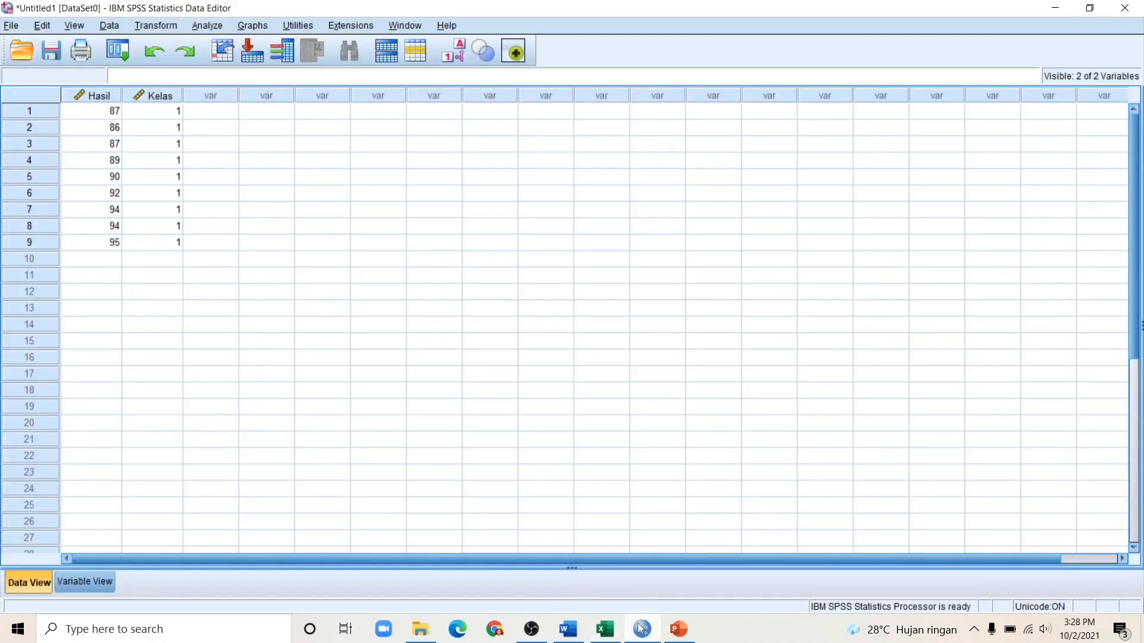
pyautogui.click(112, 262)
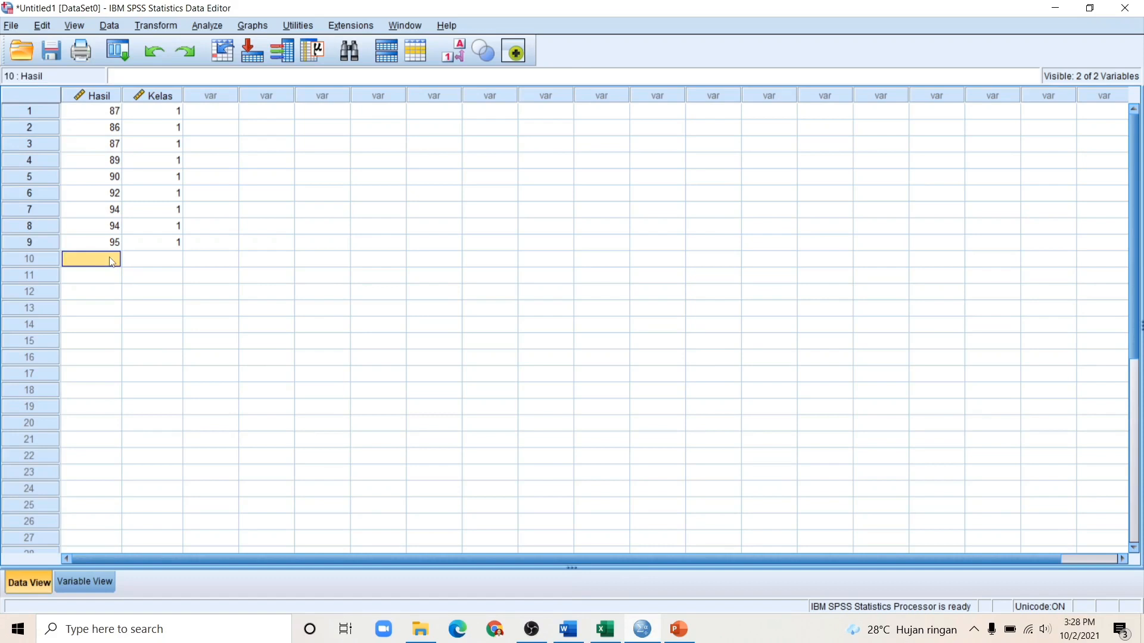
pyautogui.hotkey('ctrl', 'v')
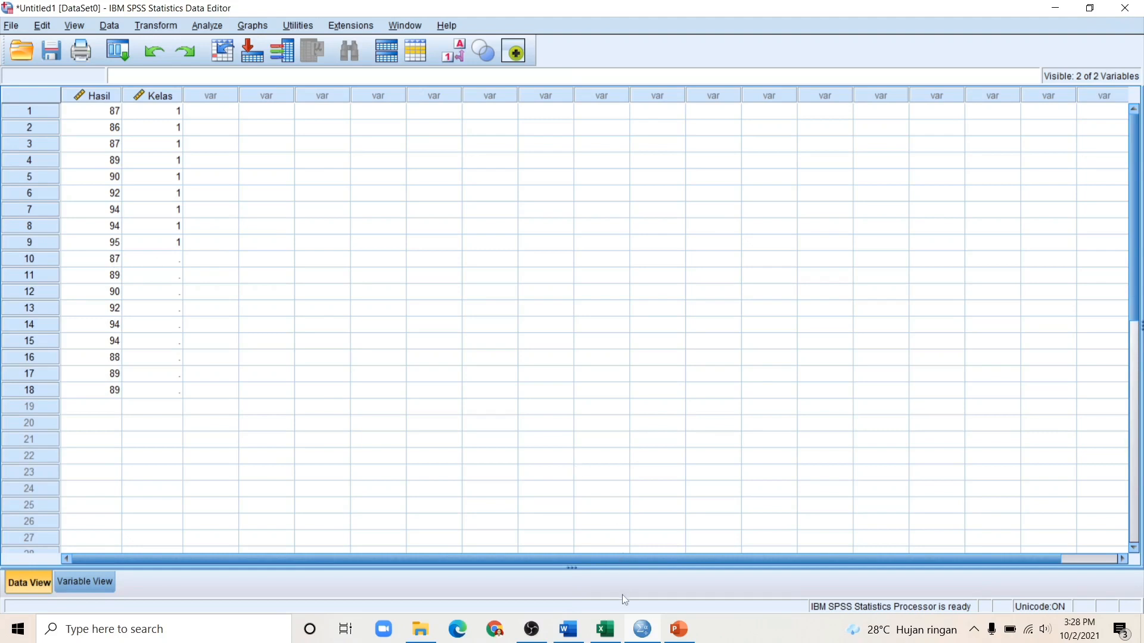
# Copy the group codes G4:G12 from Excel into the Kelas column in SPSS, starting at row 10.
pyautogui.click(614, 630)
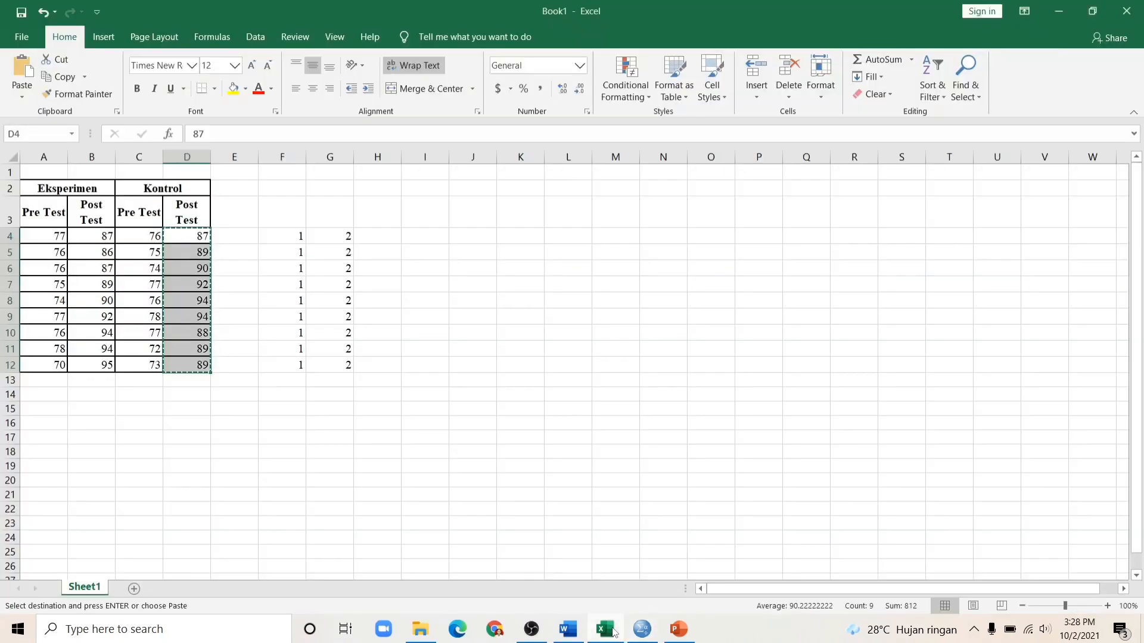
pyautogui.click(331, 237)
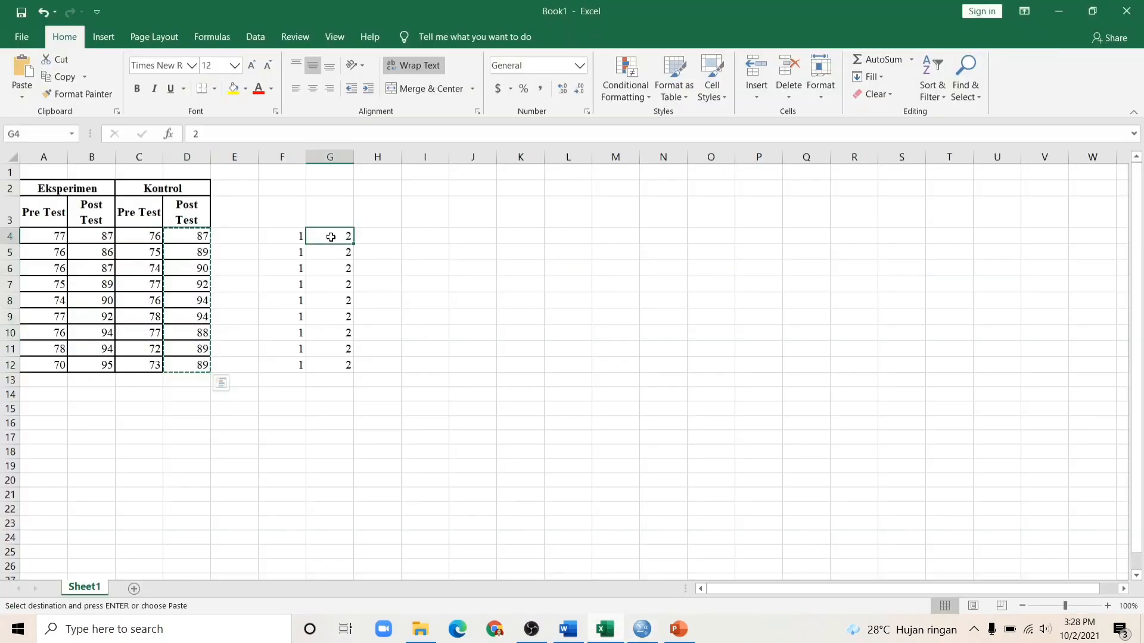
pyautogui.moveTo(331, 237); pyautogui.dragTo(350, 363)
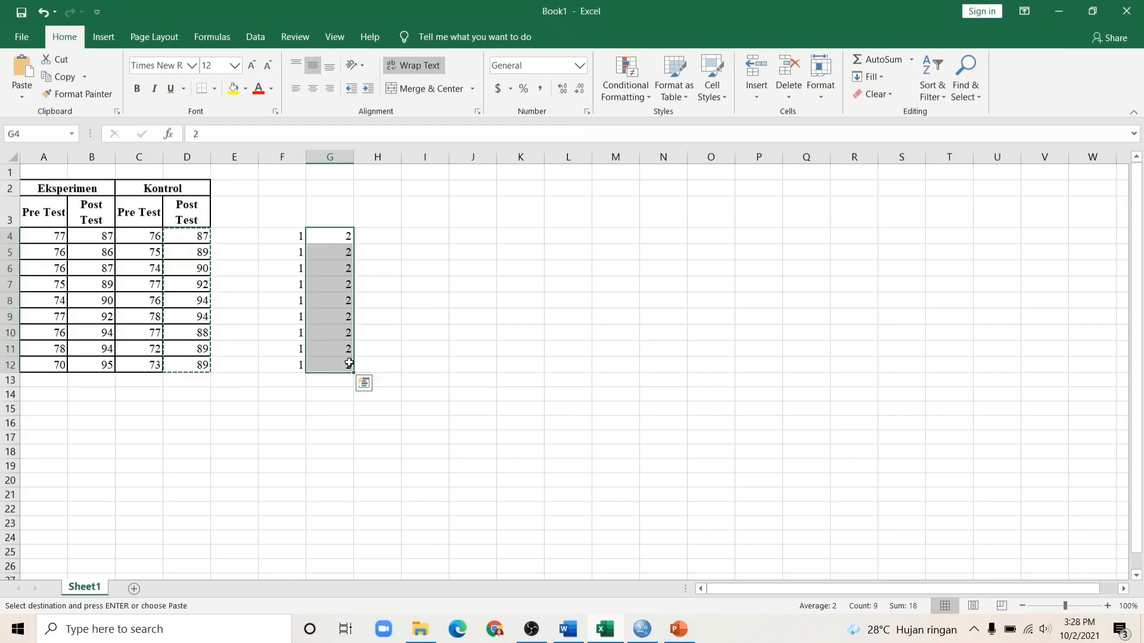
pyautogui.hotkey('ctrl', 'c')
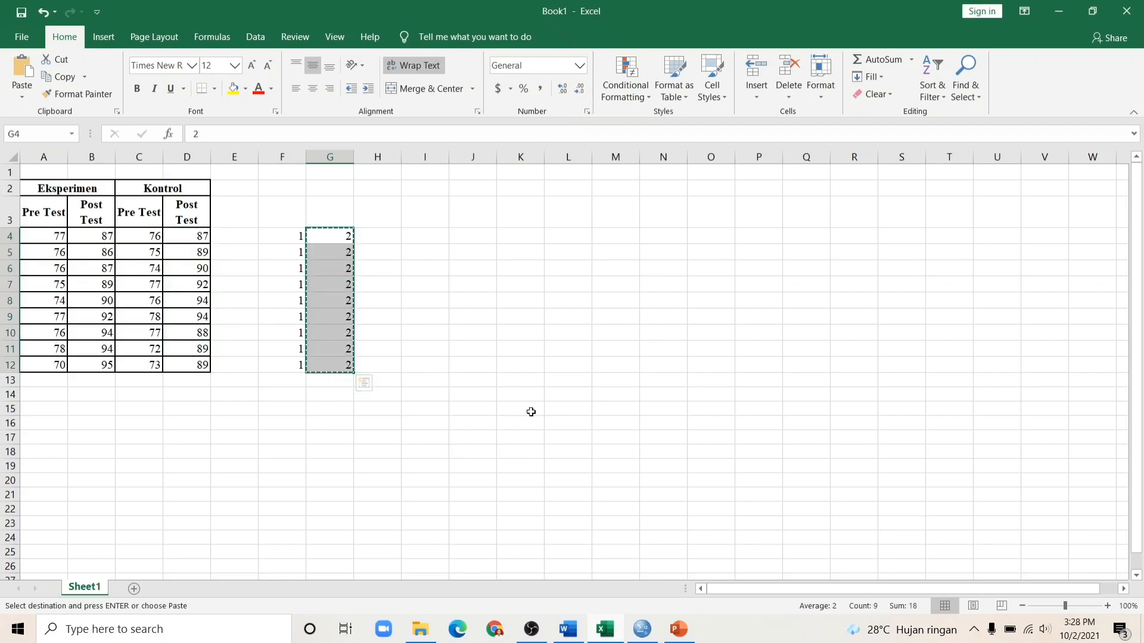
pyautogui.click(648, 633)
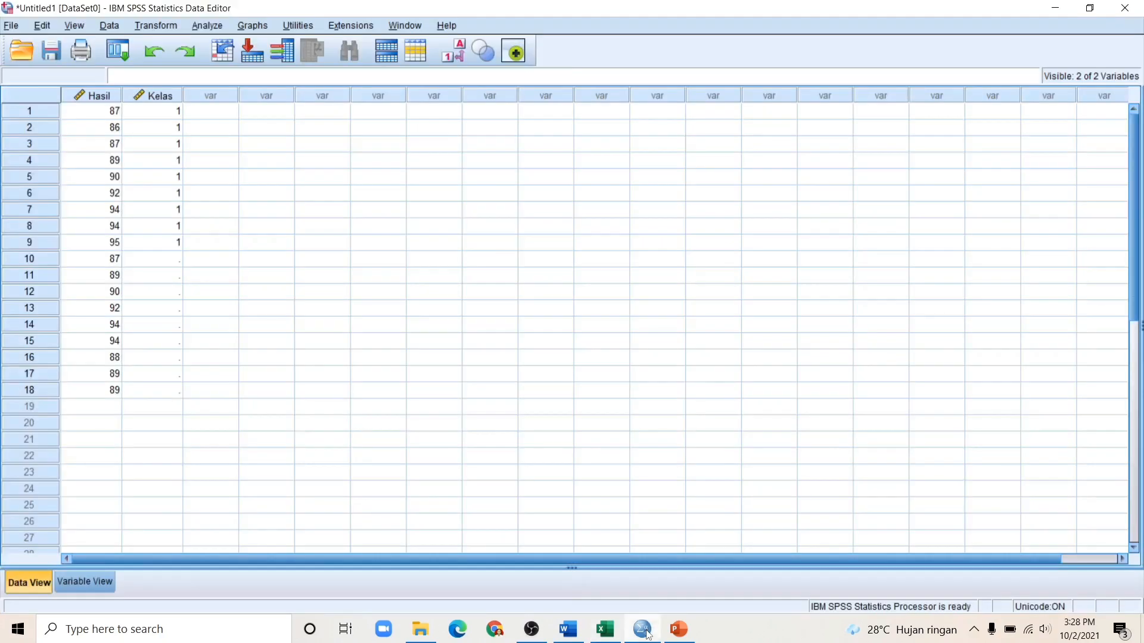
pyautogui.click(170, 265)
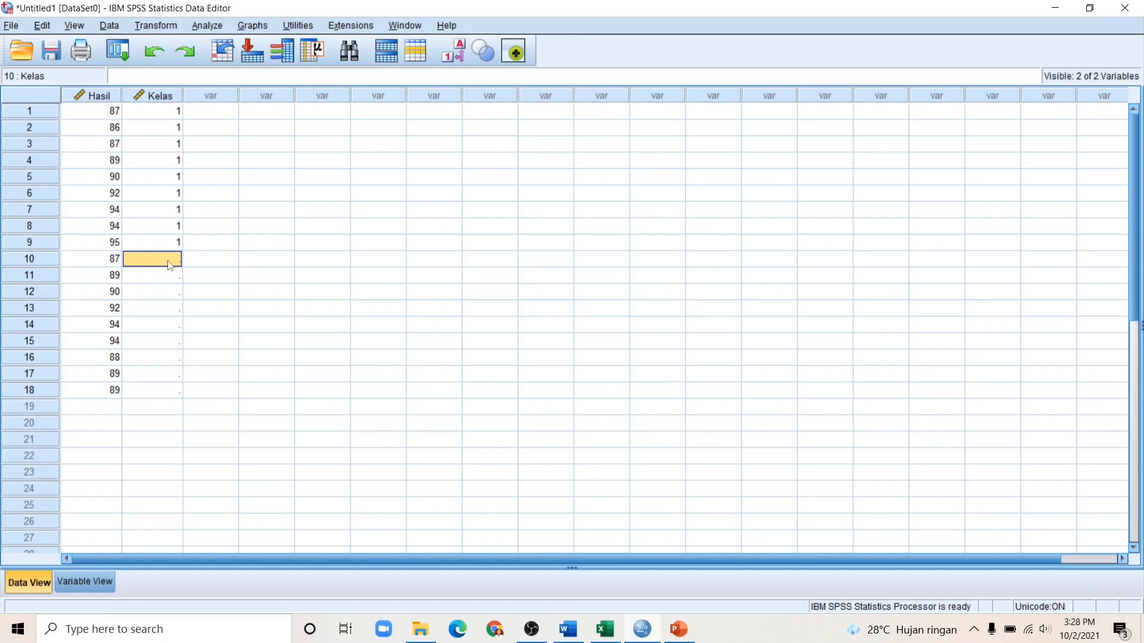
pyautogui.hotkey('ctrl', 'v')
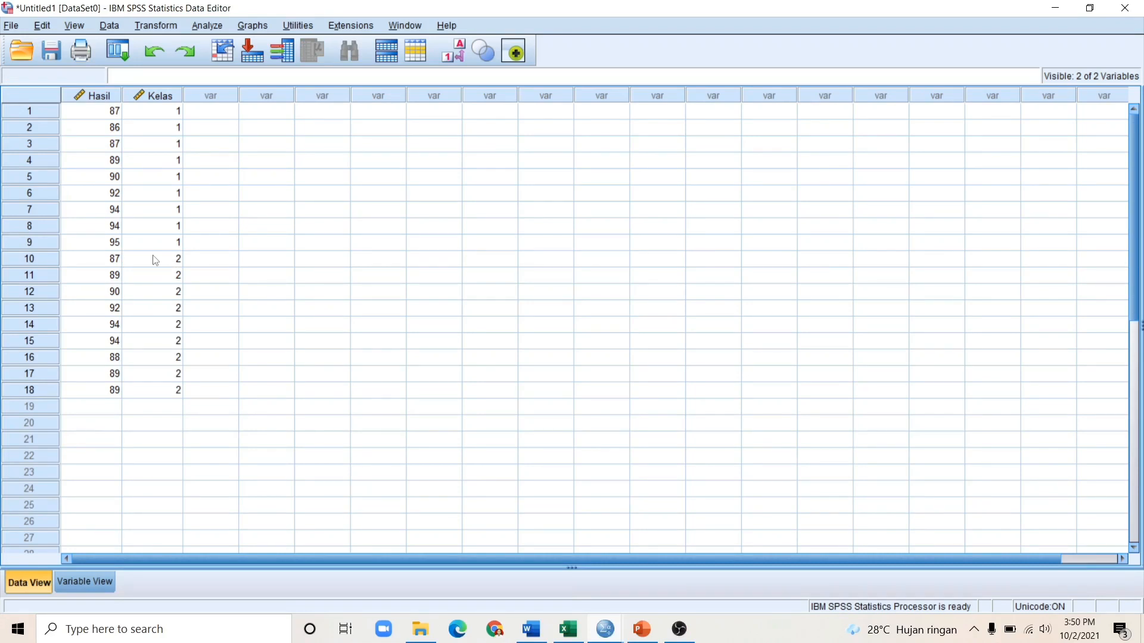
# Set up an Explore analysis with Hasil Belajar Siswa as the dependent variable and Kelas as the factor.
pyautogui.click(209, 27)
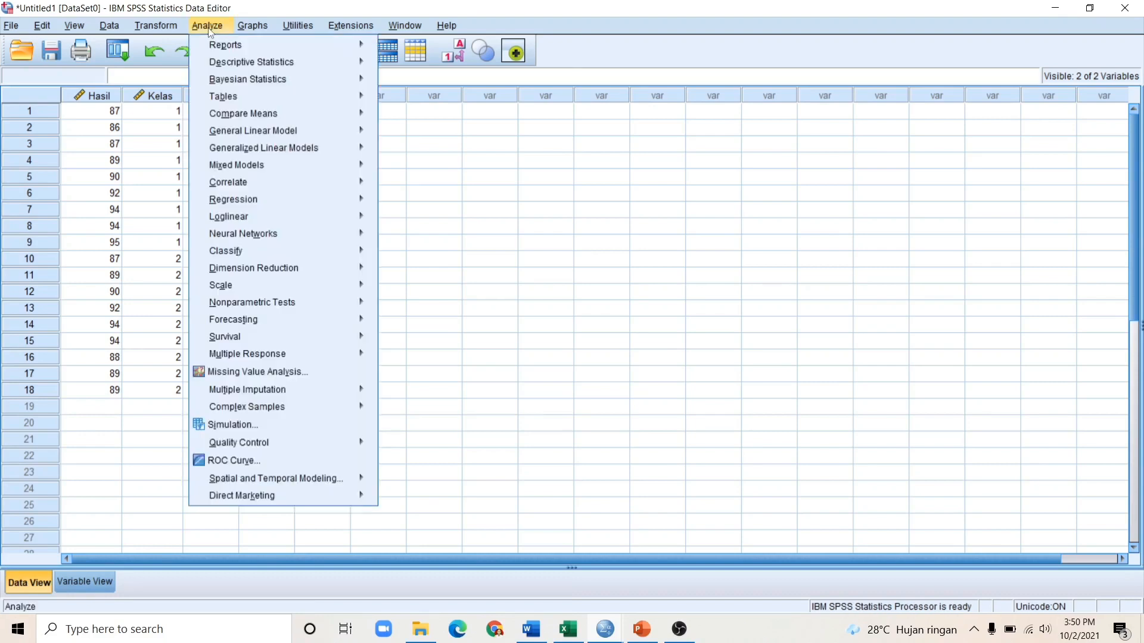
pyautogui.moveTo(269, 64)
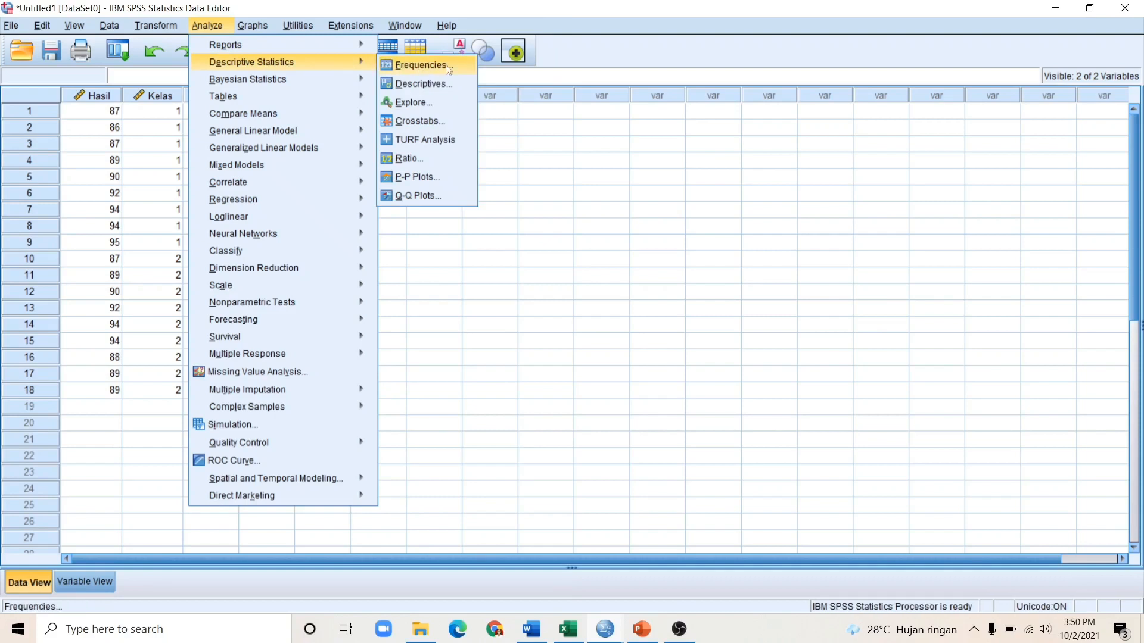
pyautogui.click(433, 102)
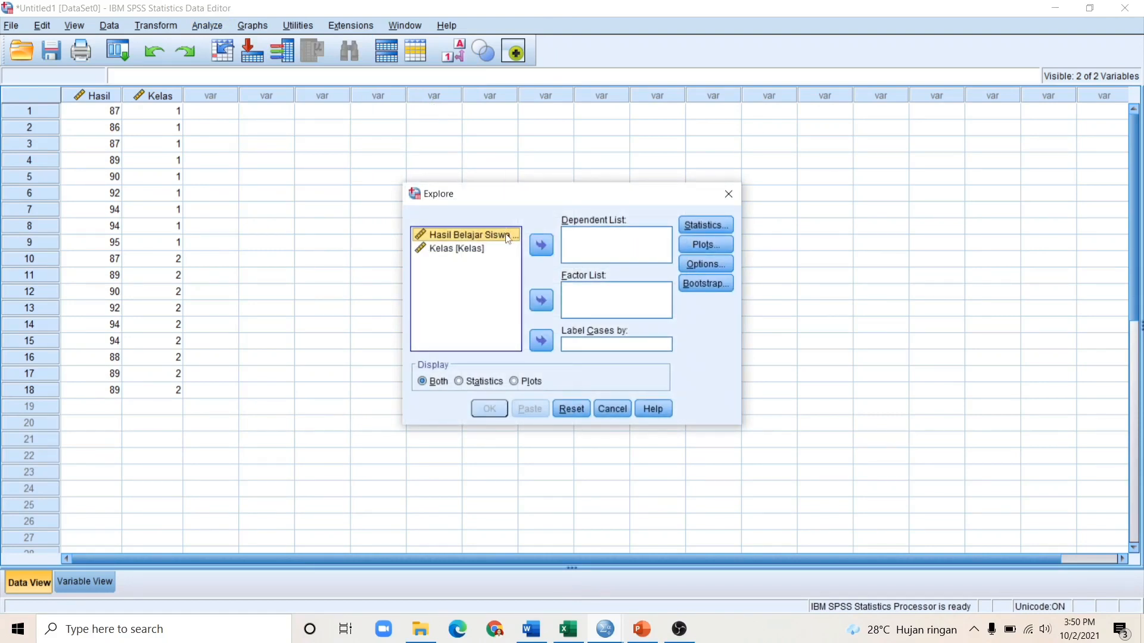
pyautogui.click(541, 245)
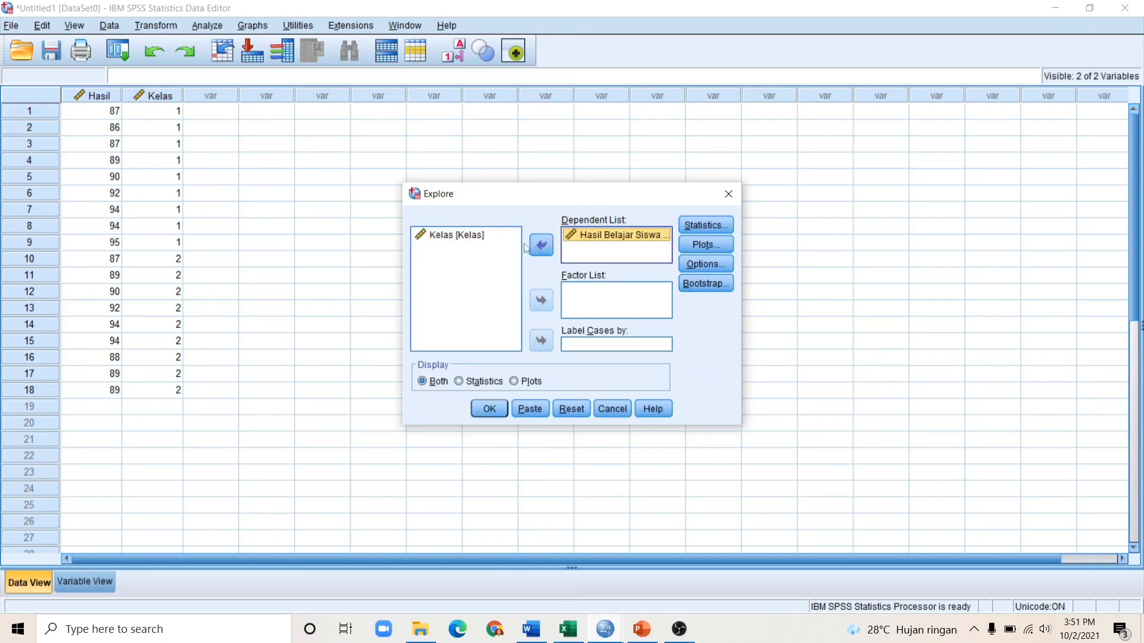
pyautogui.click(473, 238)
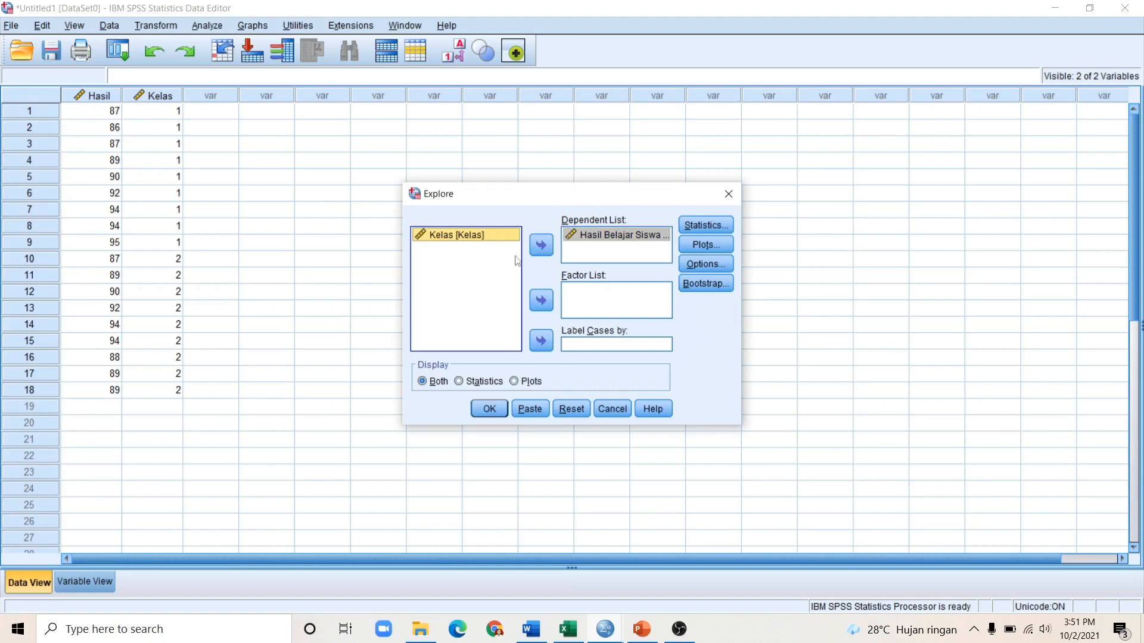
pyautogui.click(552, 303)
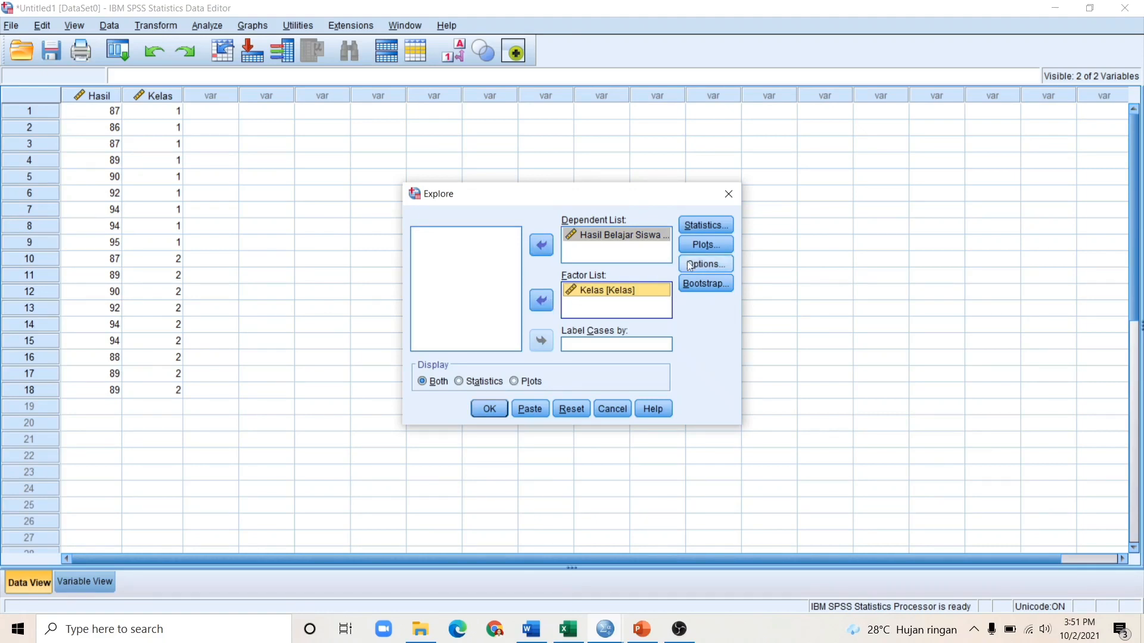
# Set the Spread vs Level with Levene Test option to Power estimation and run the Explore analysis.
pyautogui.click(705, 247)
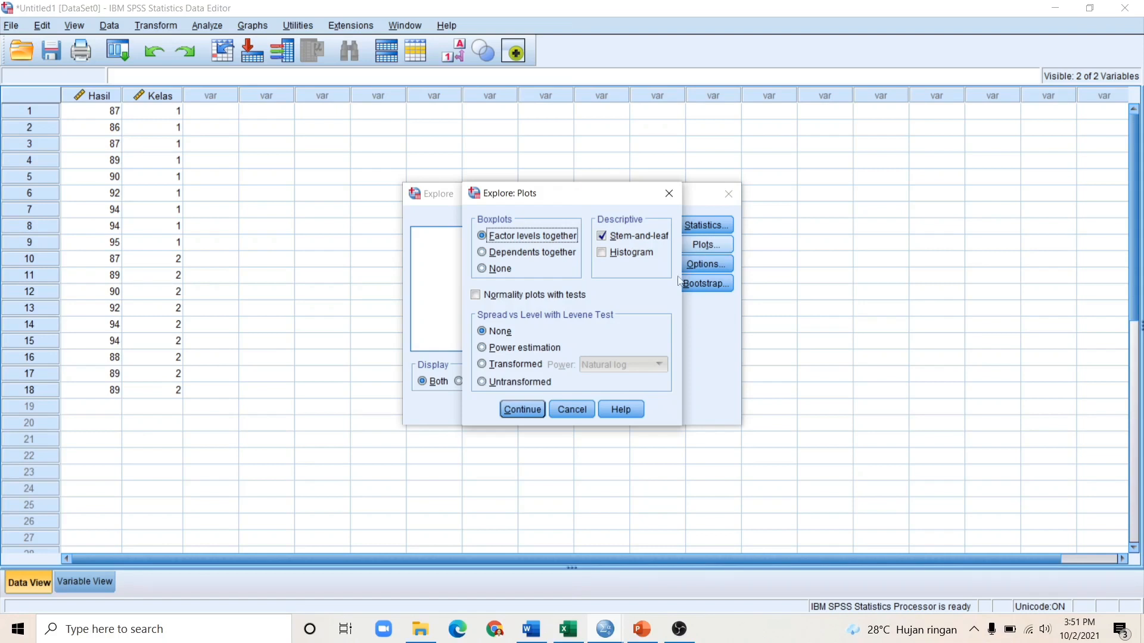
pyautogui.click(488, 351)
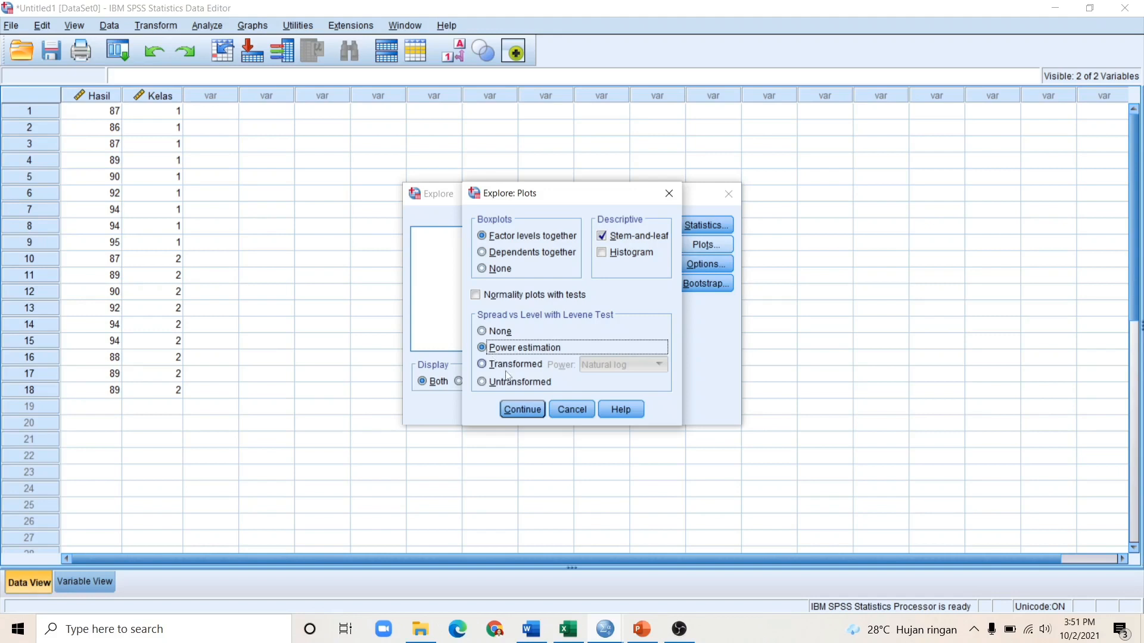
pyautogui.click(522, 410)
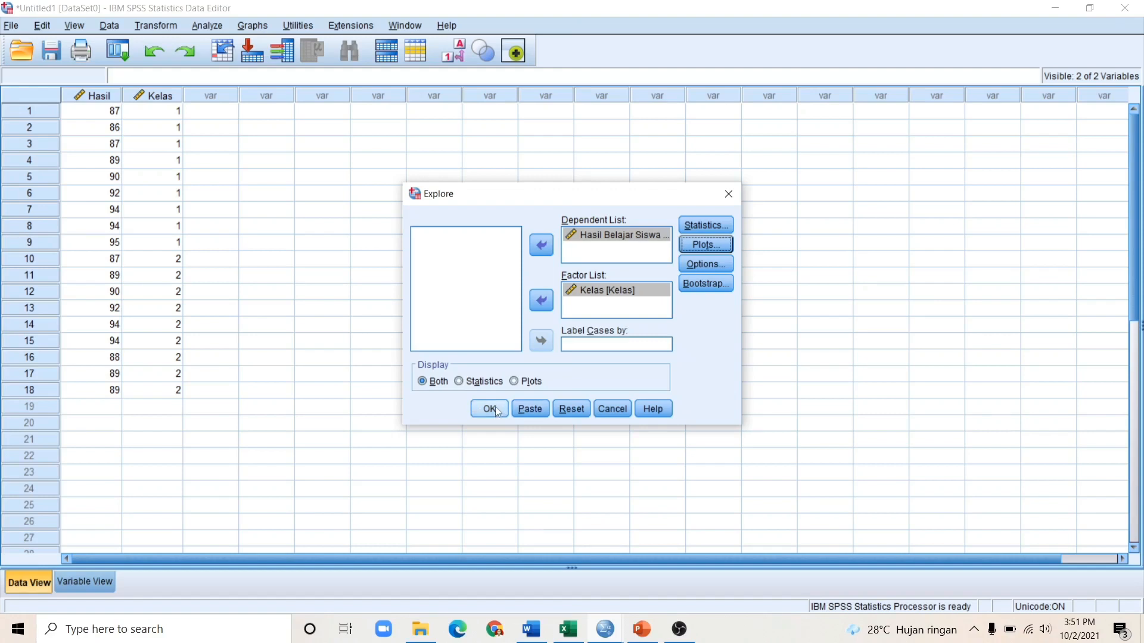
pyautogui.click(496, 407)
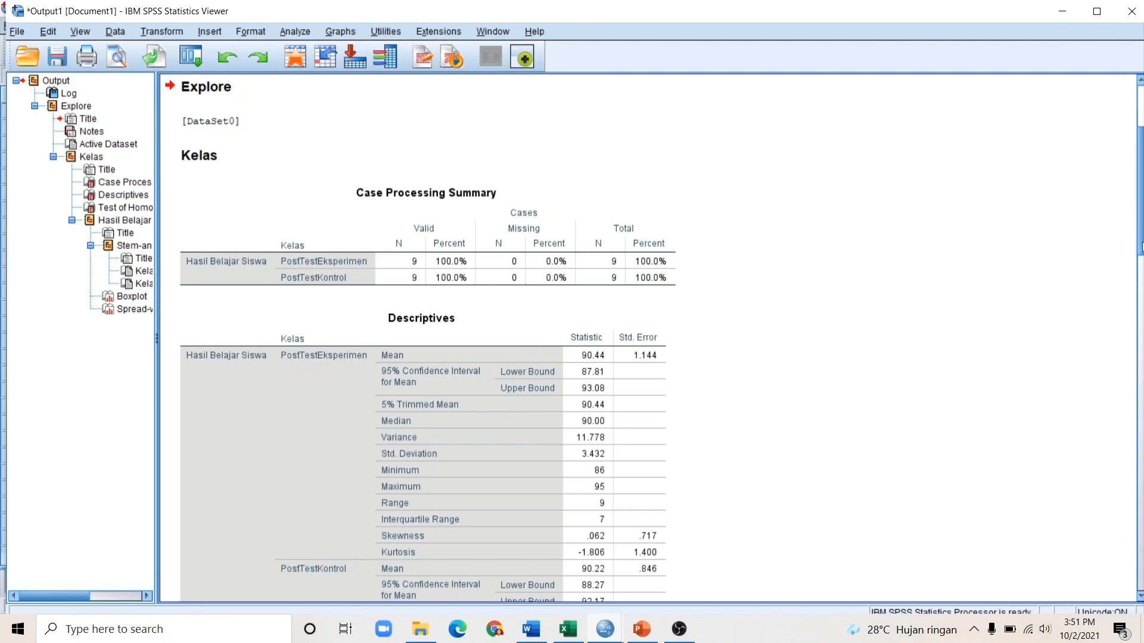
# Examine the Test of Homogeneity of Variance table in the output against the significance criteria on the UJI HOMOGENITAS slide in PowerPoint.
pyautogui.moveTo(1142, 235); pyautogui.dragTo(1143, 388)
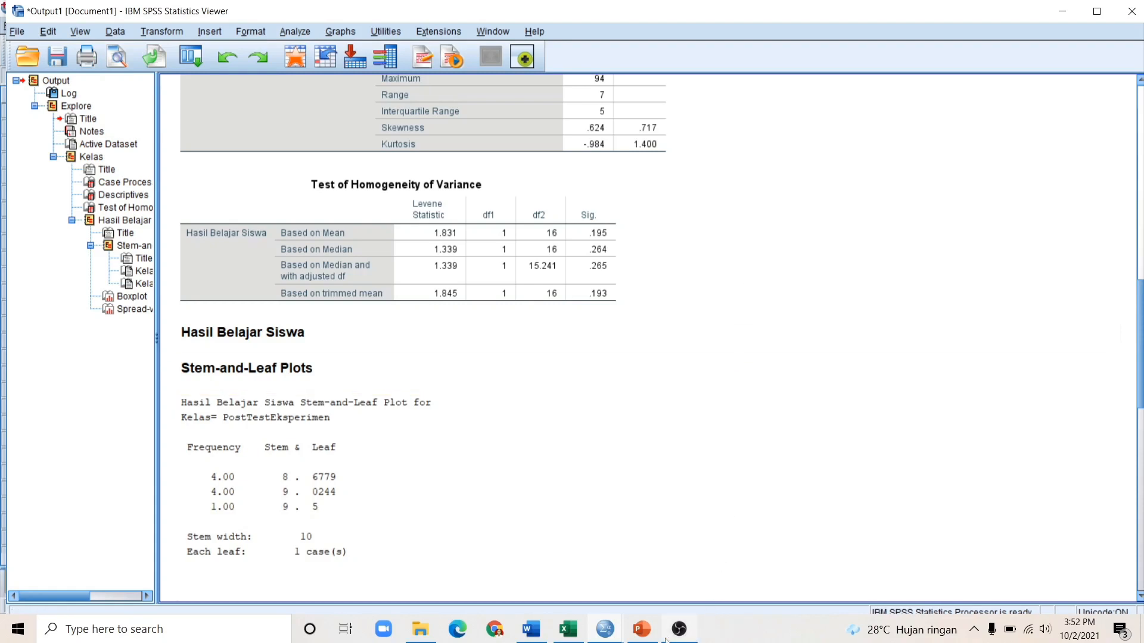
pyautogui.click(642, 630)
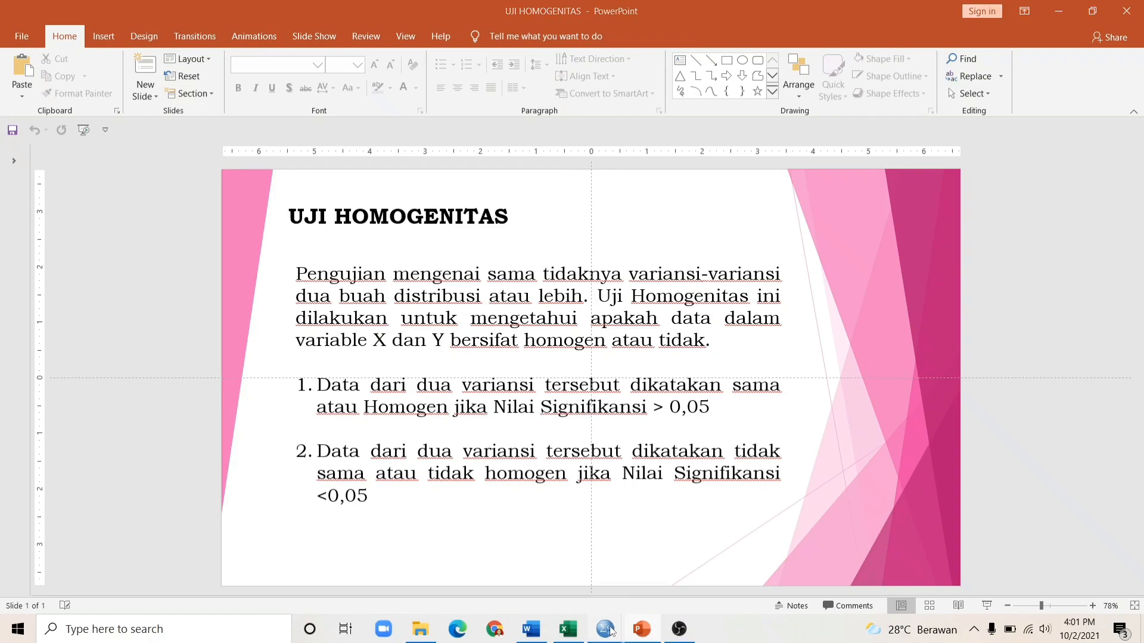
pyautogui.moveTo(613, 630)
pyautogui.click(678, 560)
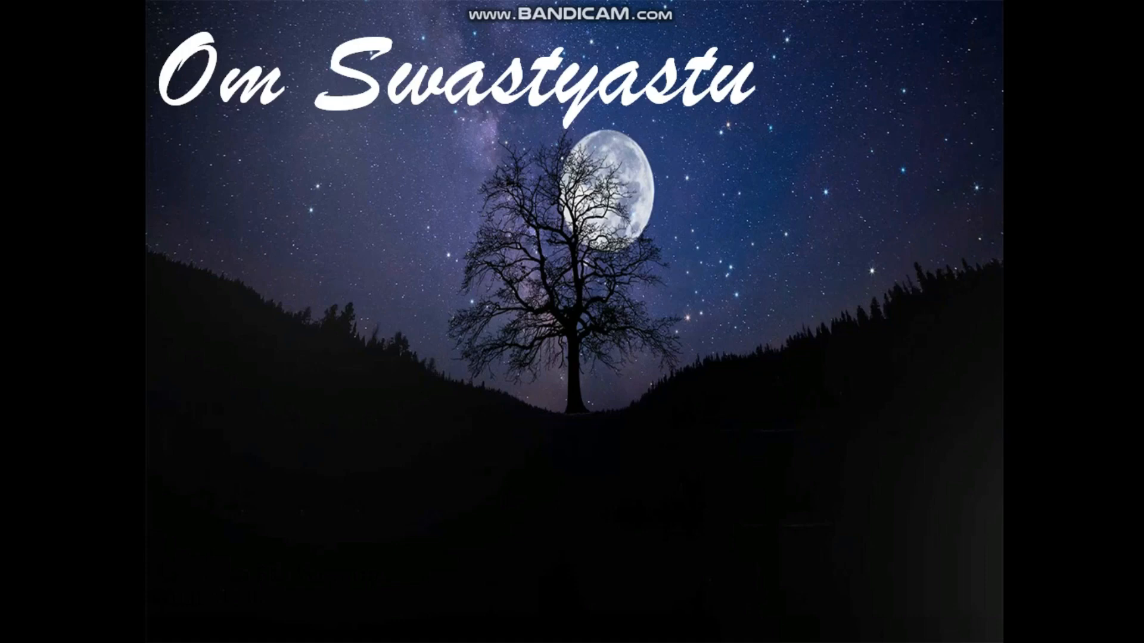
# Page through the introductory presentation and show slide 2 with the student's details.
pyautogui.press('Right')
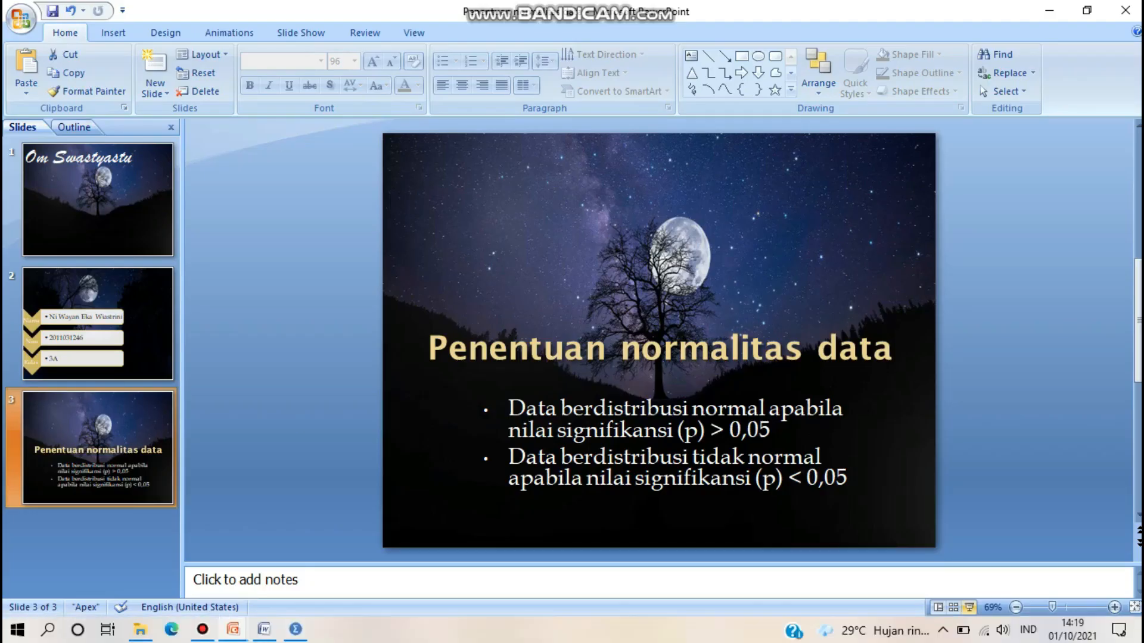
pyautogui.click(98, 324)
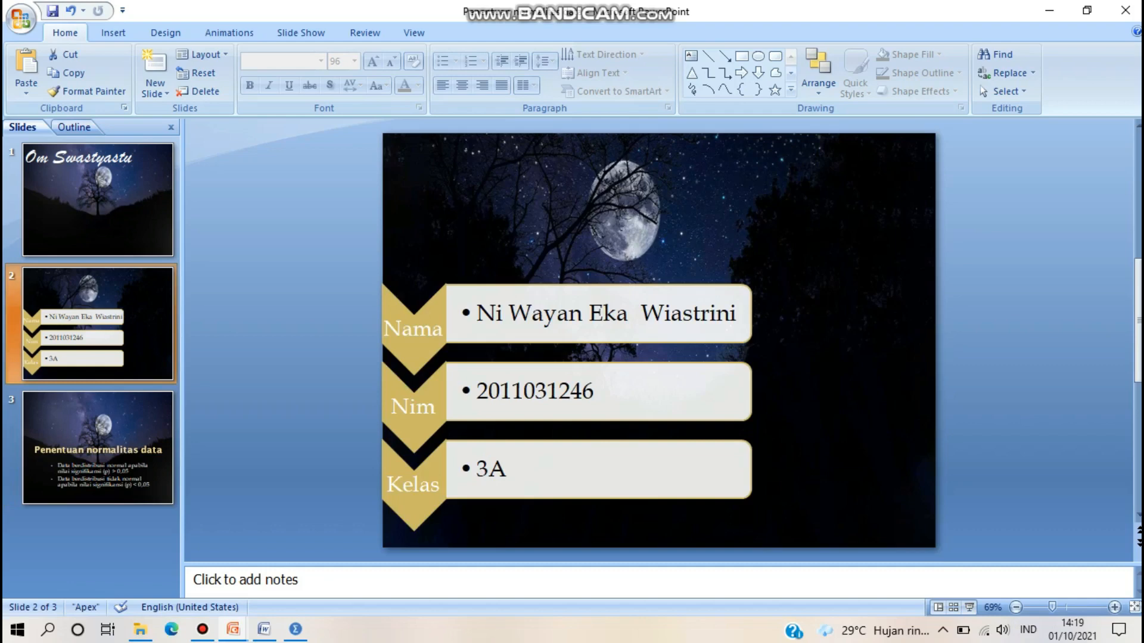
# Switch to the Word document and read through the homogeneity problem and the score table for 10 MIPA 1, 10 MIPA 2 and 10 MIPA 3.
pyautogui.moveTo(264, 630)
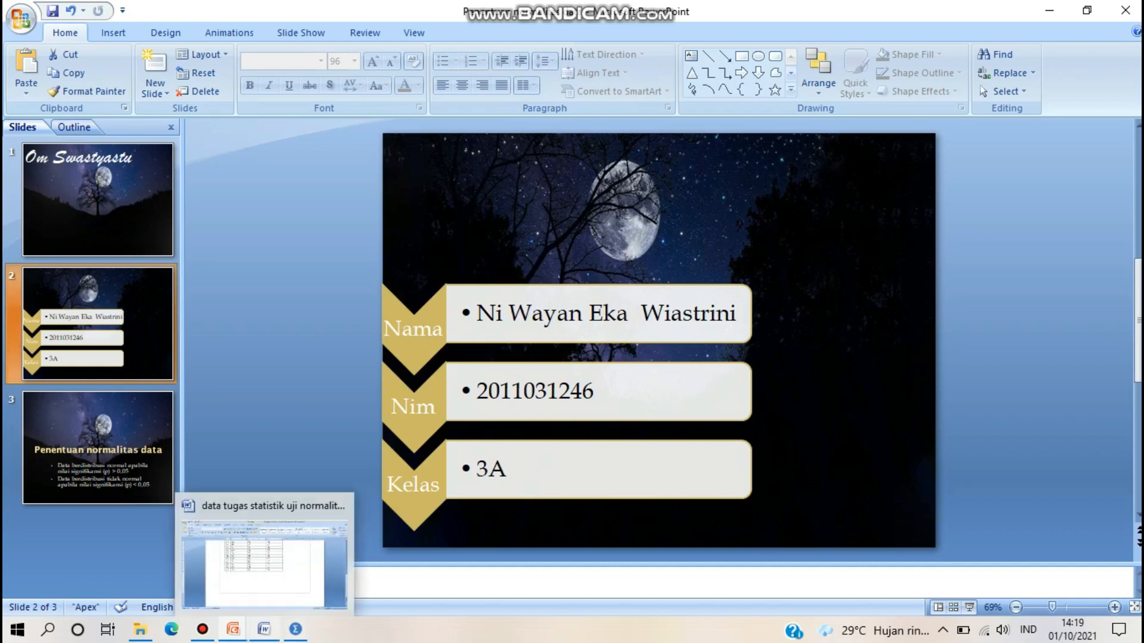
pyautogui.click(263, 560)
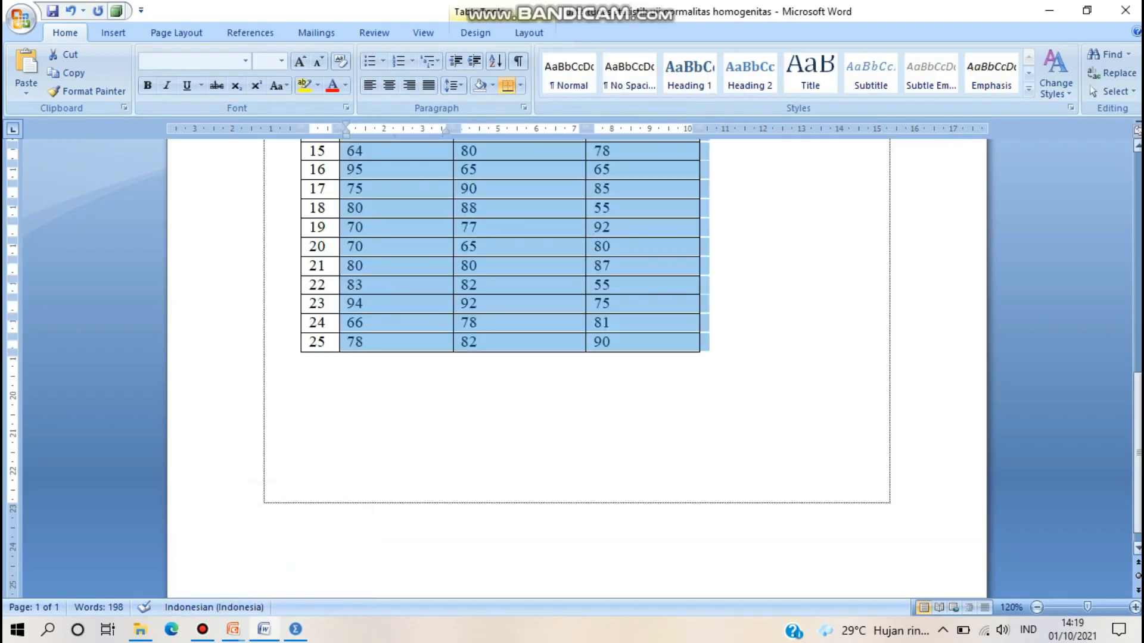
pyautogui.scroll(10, 577, 370)
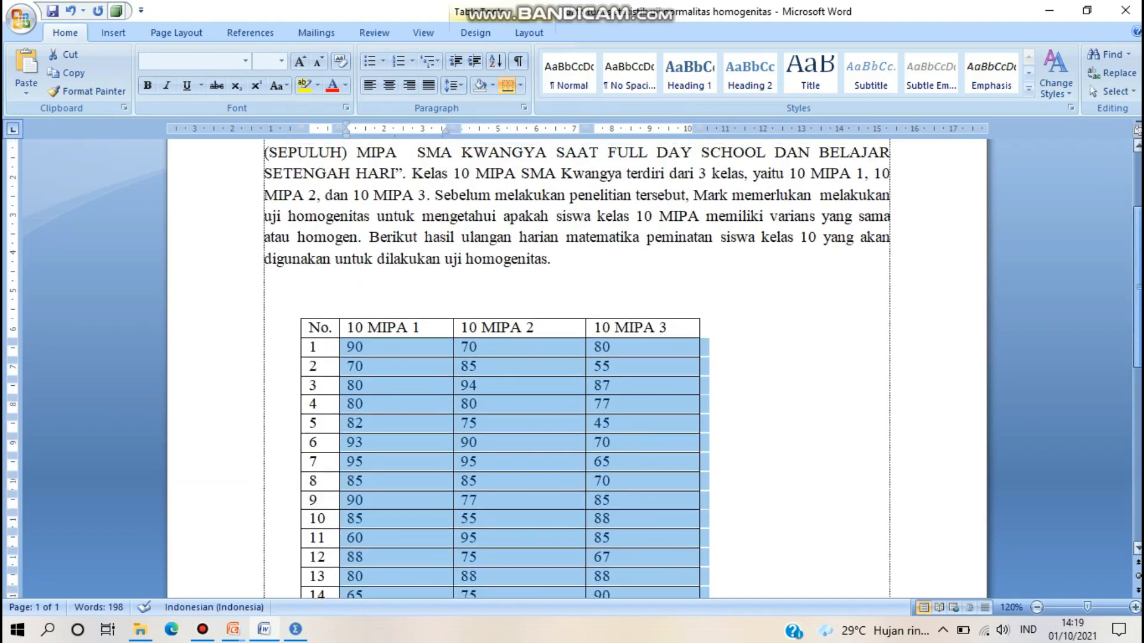
pyautogui.moveTo(1138, 265); pyautogui.dragTo(1137, 256)
pyautogui.click(266, 379)
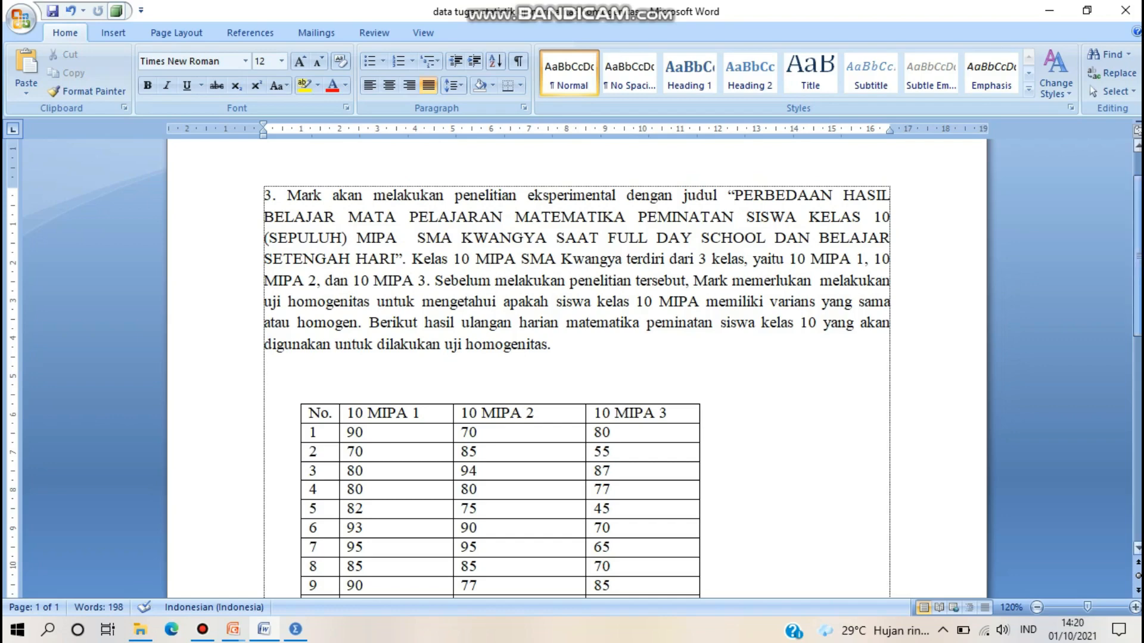
pyautogui.scroll(-2, 577, 370)
pyautogui.scroll(-2, 576, 369)
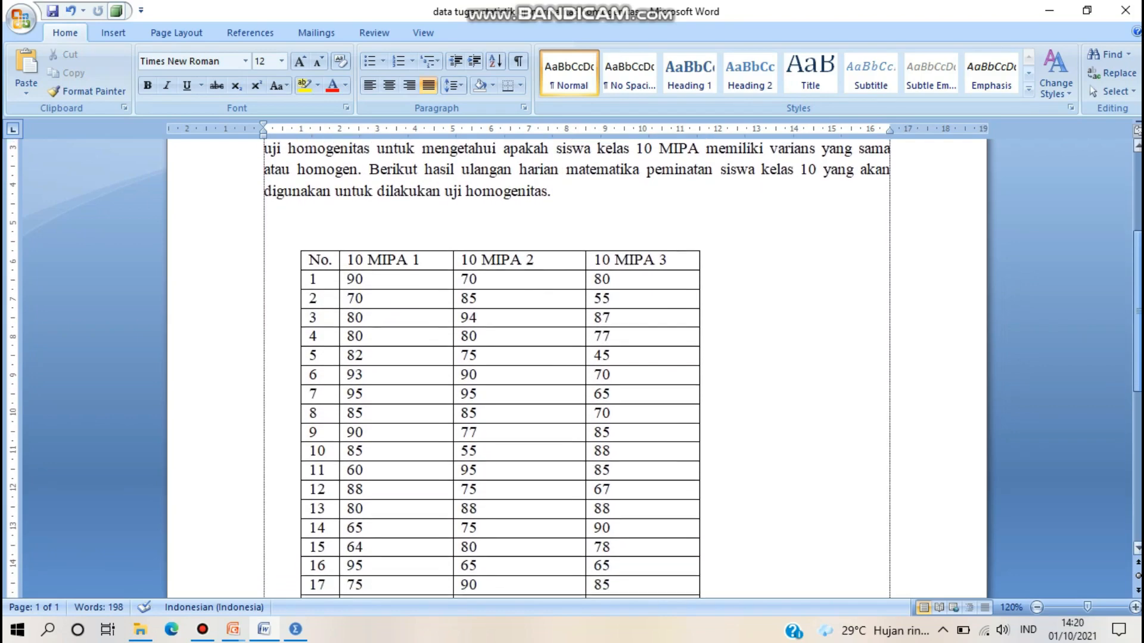
pyautogui.scroll(-1, 576, 370)
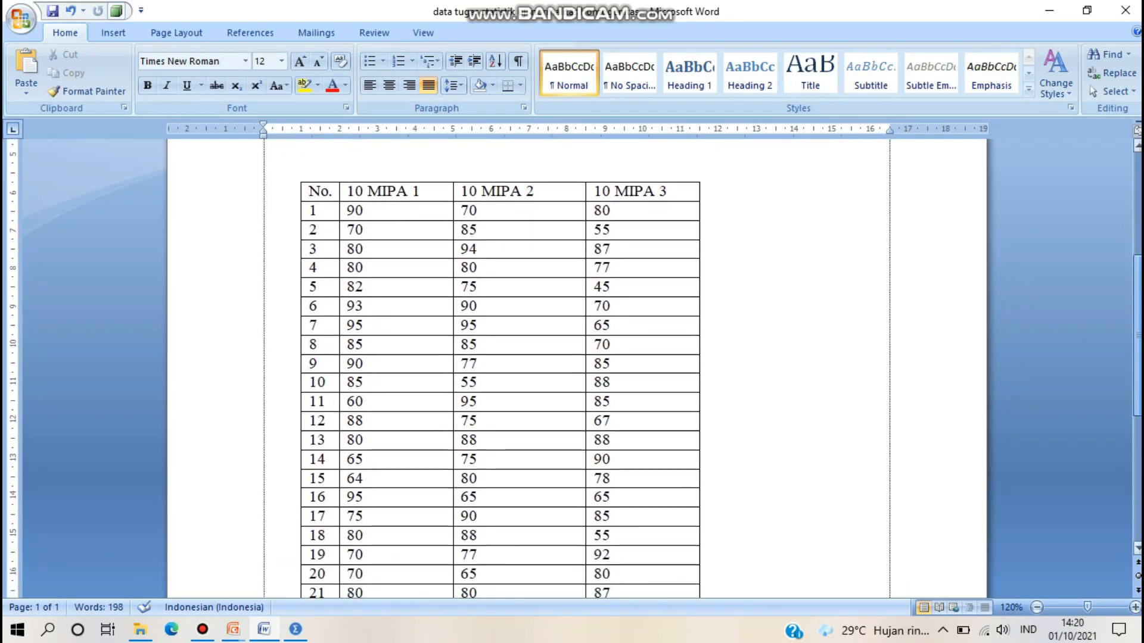
pyautogui.scroll(-2, 577, 369)
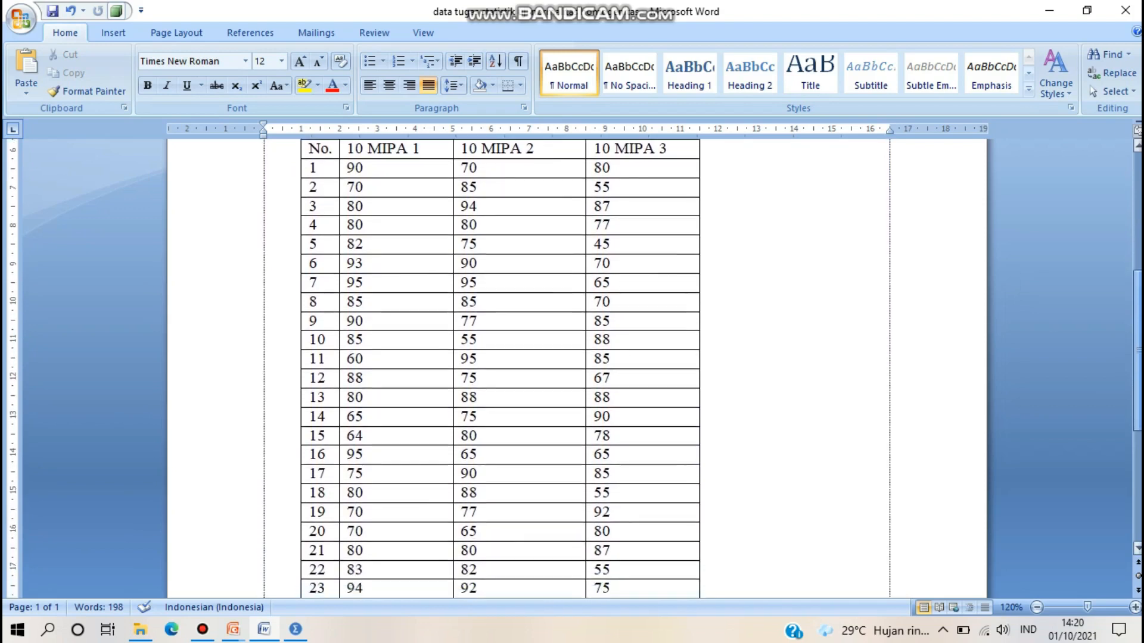
# Read through the 25 rows of scores for 10 MIPA 1, 10 MIPA 2 and 10 MIPA 3 in the Word table.
pyautogui.scroll(4, 577, 369)
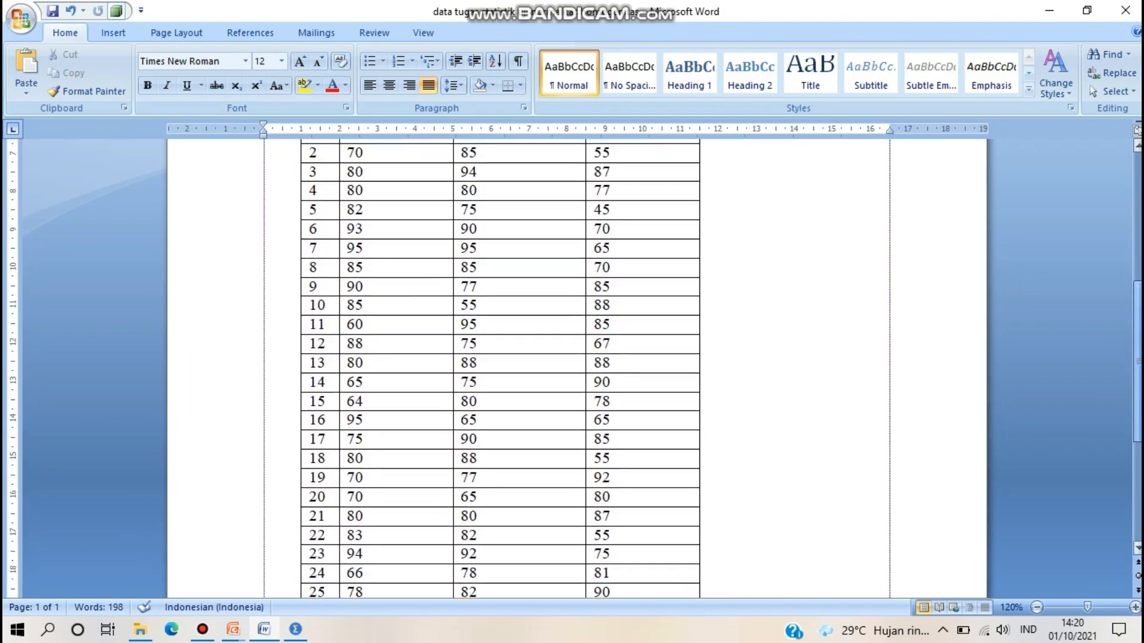
pyautogui.scroll(-2, 577, 370)
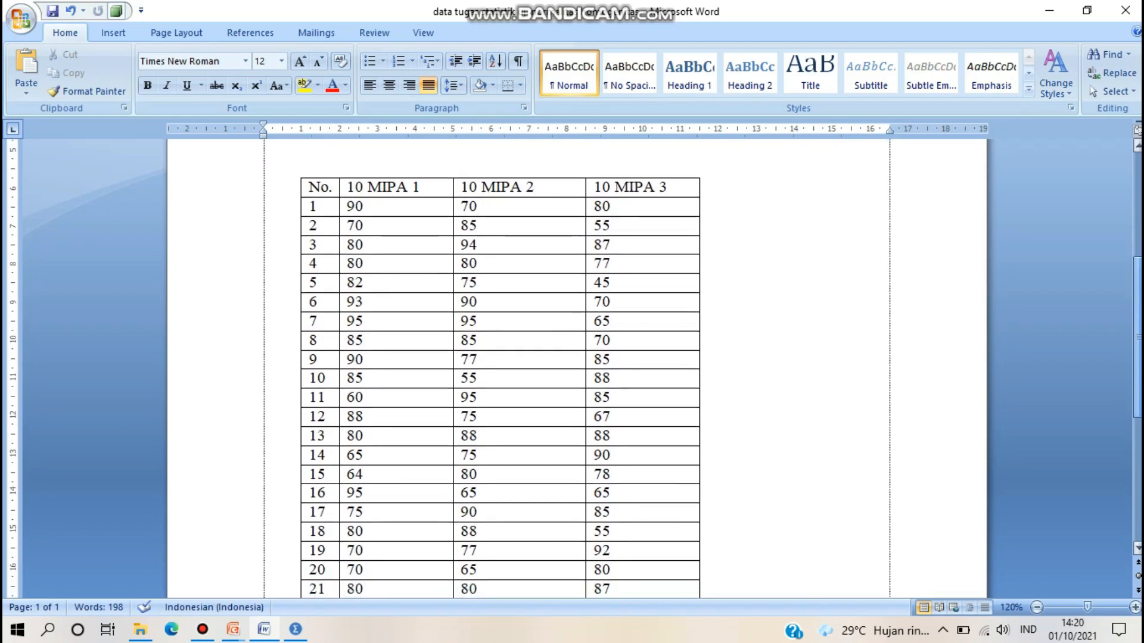
pyautogui.scroll(-1, 577, 369)
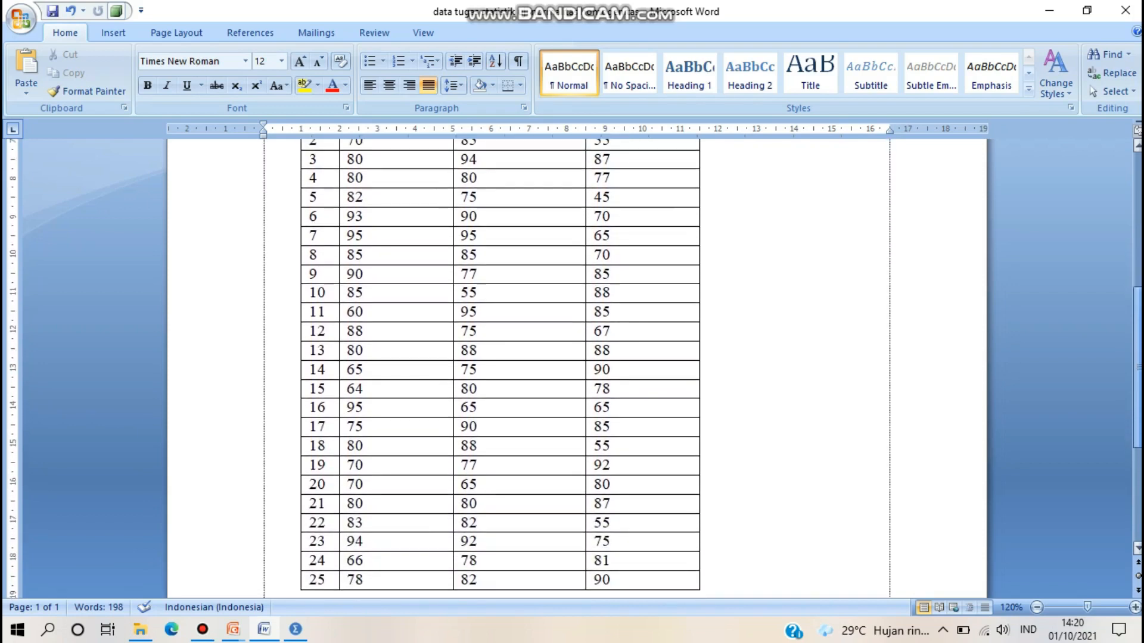
pyautogui.scroll(3, 577, 370)
pyautogui.scroll(1, 577, 369)
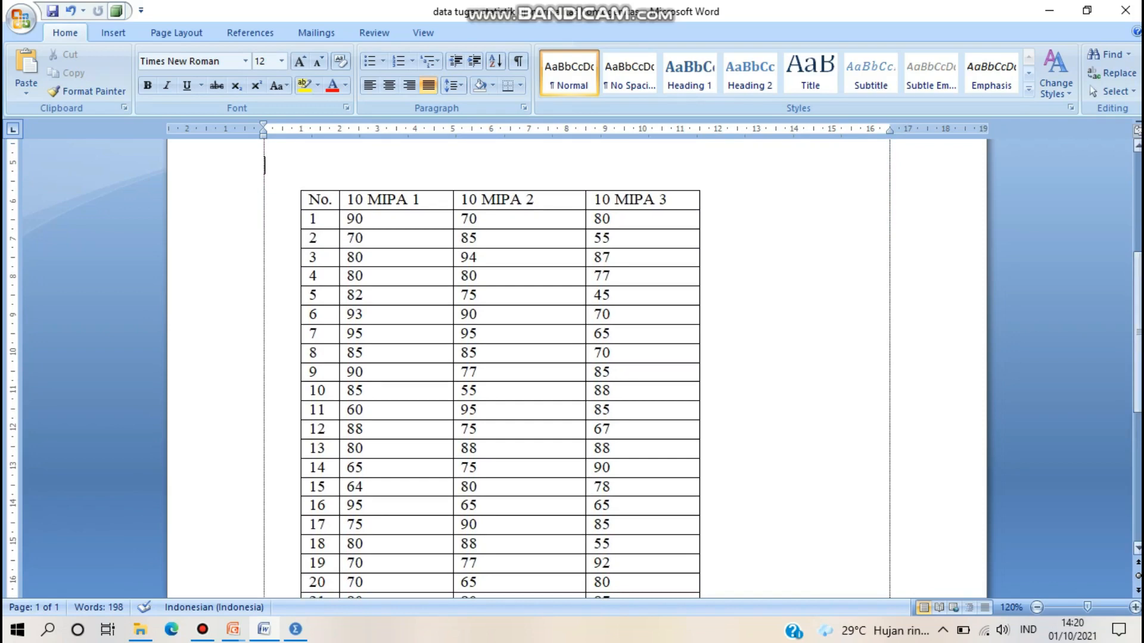
pyautogui.scroll(-2, 577, 369)
pyautogui.scroll(-2, 577, 369)
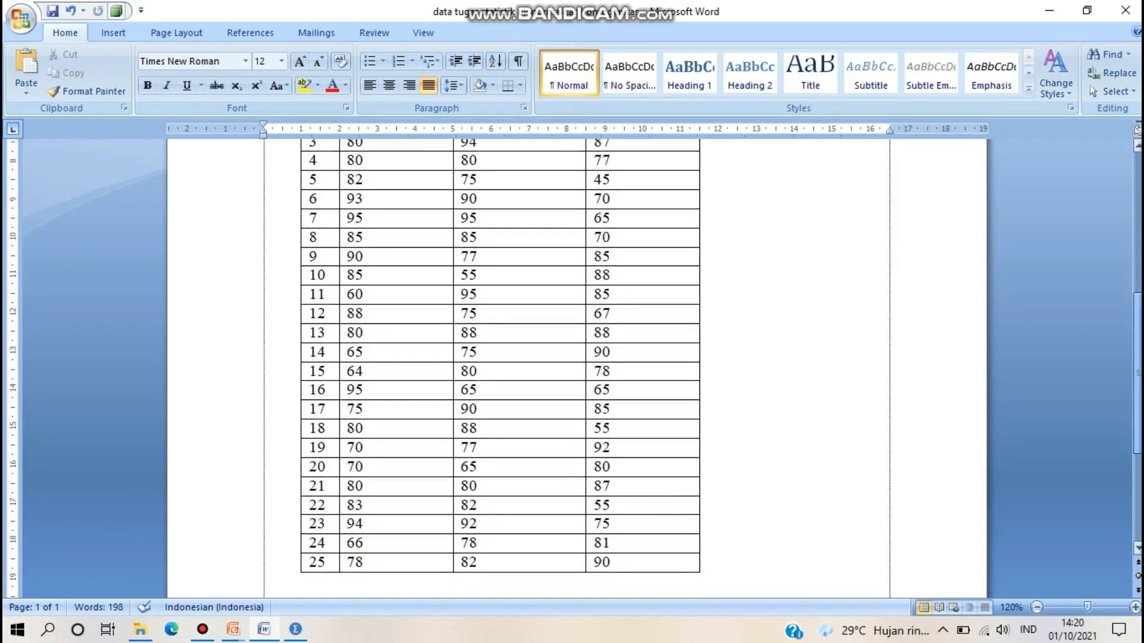
pyautogui.scroll(4, 577, 370)
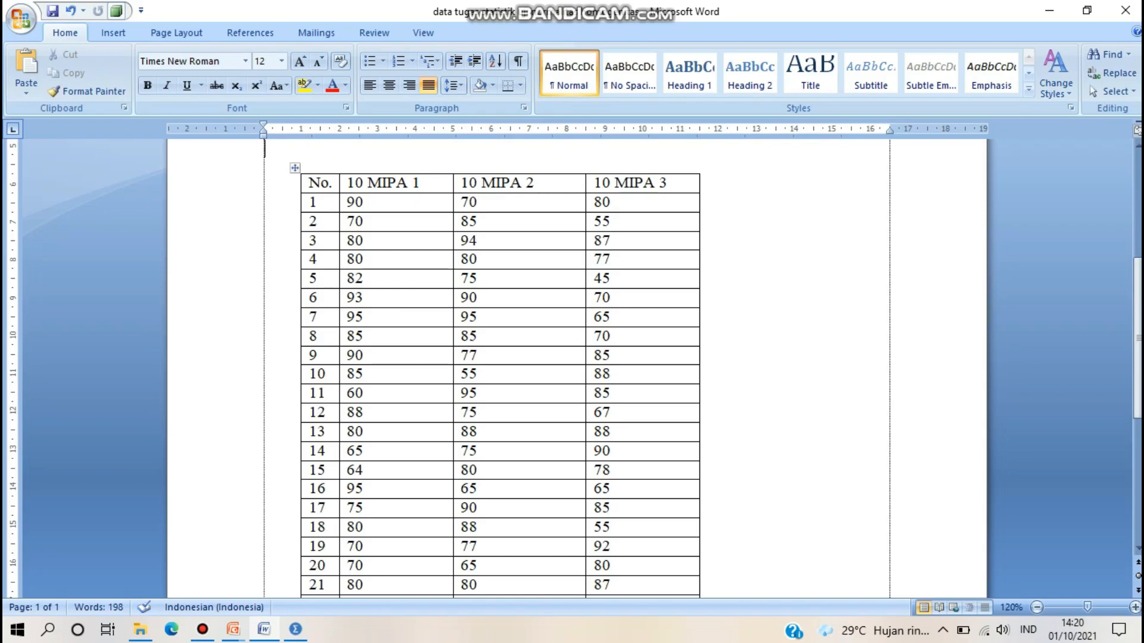
# Switch to the empty SPSS dataset and define three variables named V1, V2 and V3.
pyautogui.click(295, 630)
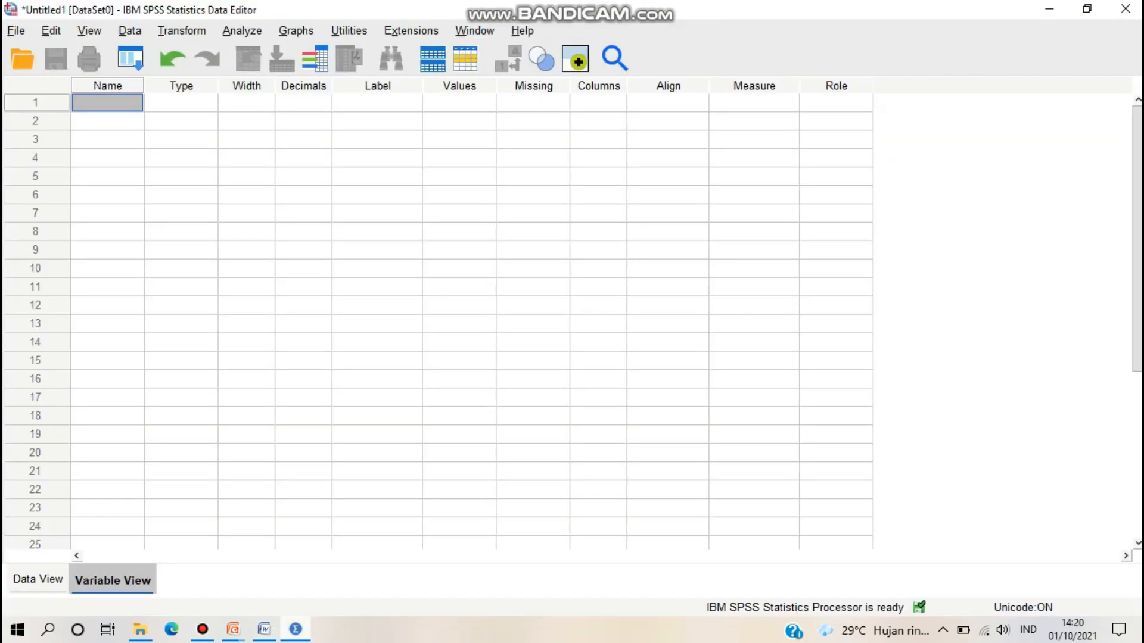
pyautogui.click(38, 579)
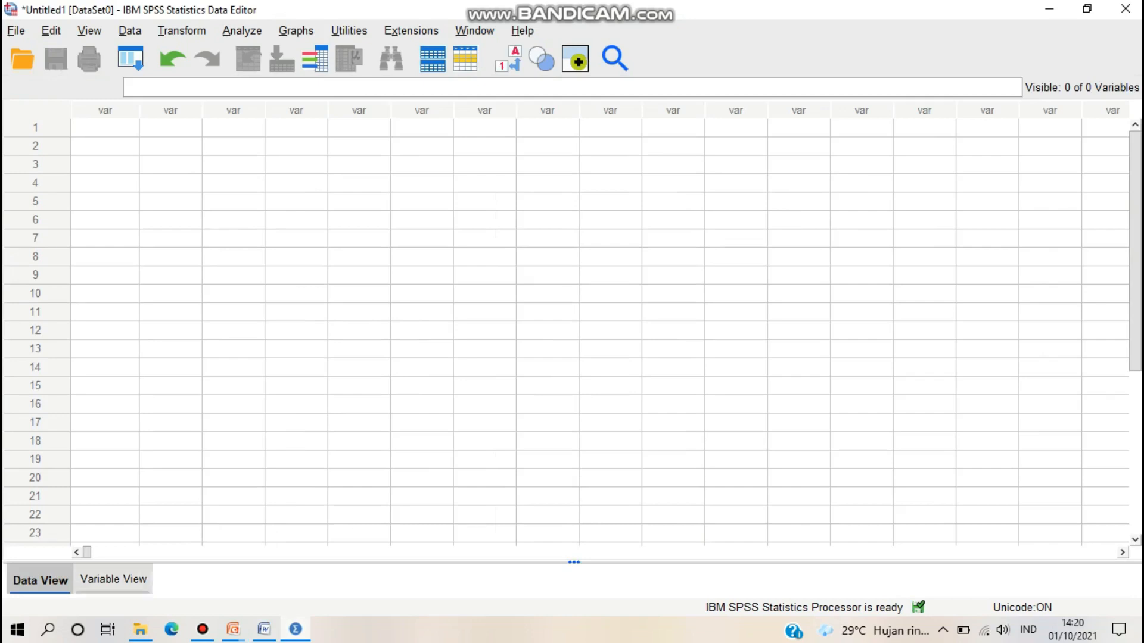
pyautogui.click(114, 579)
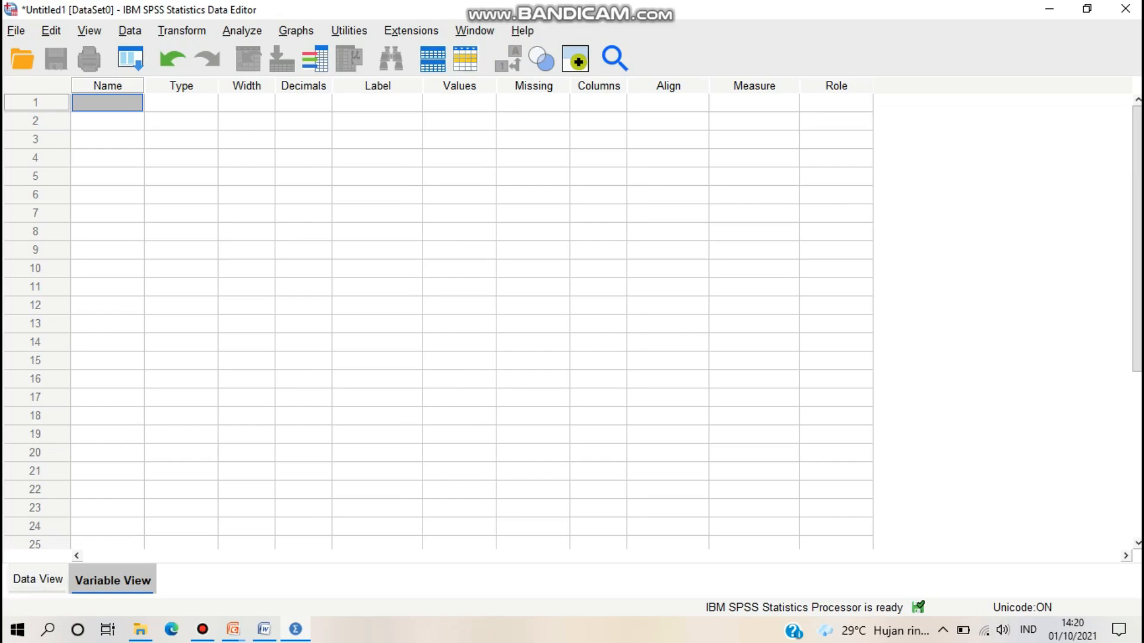
pyautogui.doubleClick(108, 103)
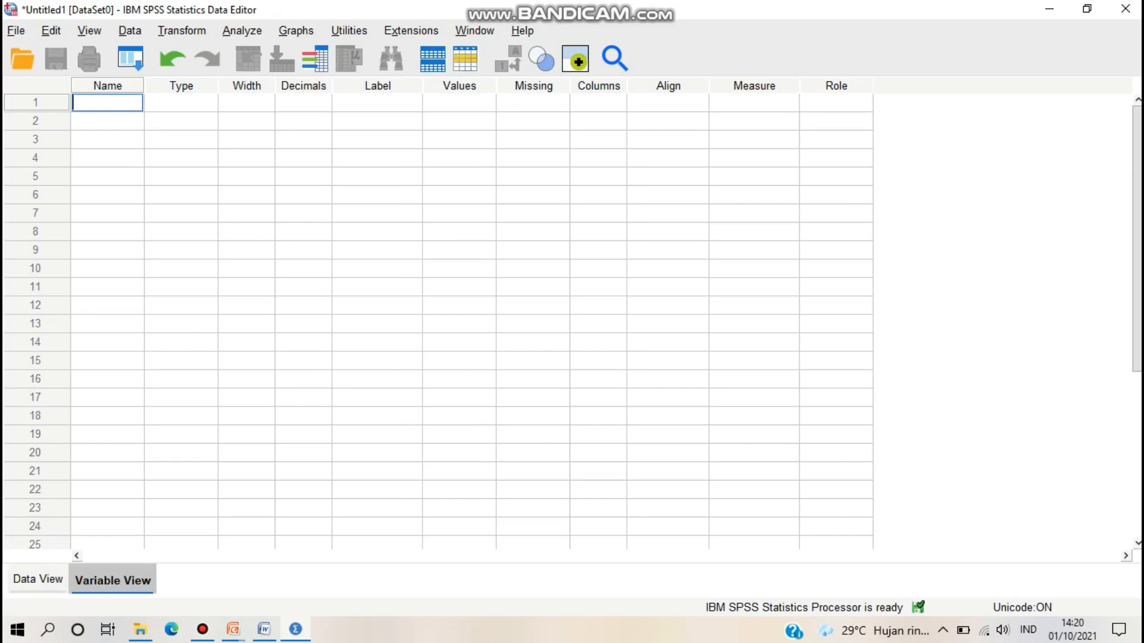
pyautogui.write('V')
pyautogui.press('BackSpace')
pyautogui.write('V1')
pyautogui.press('Return')
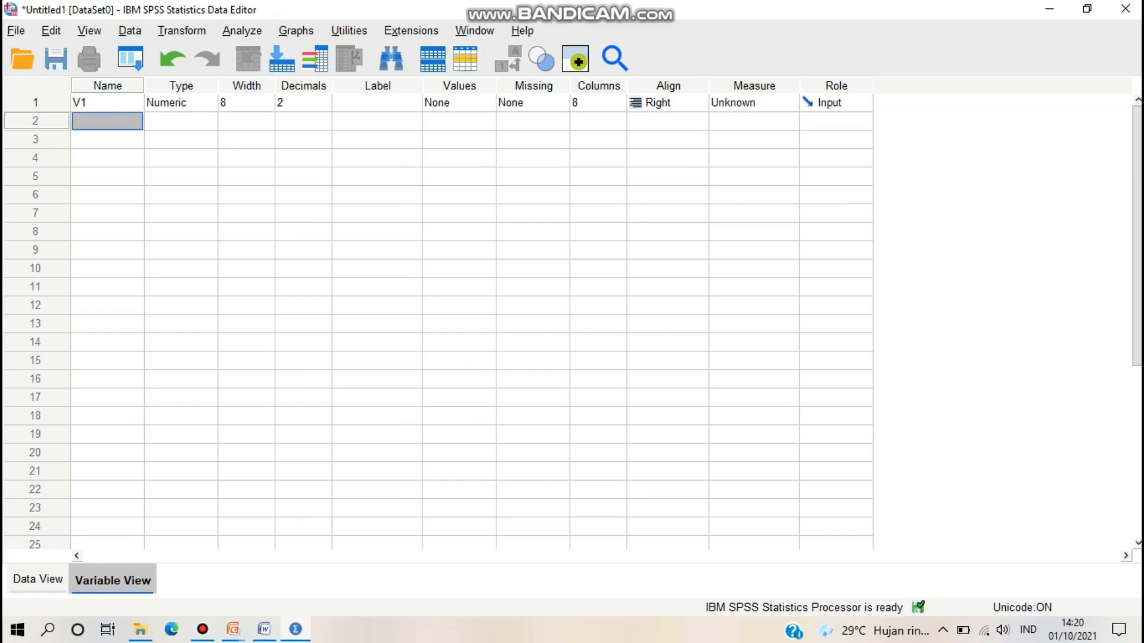
pyautogui.write('V2')
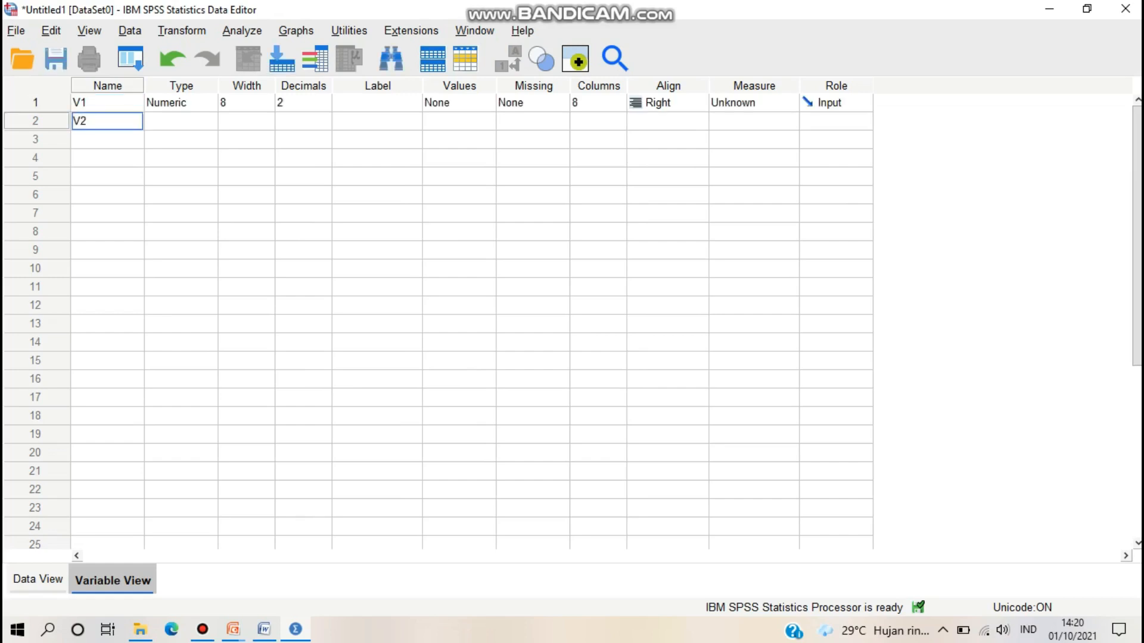
pyautogui.press('Return')
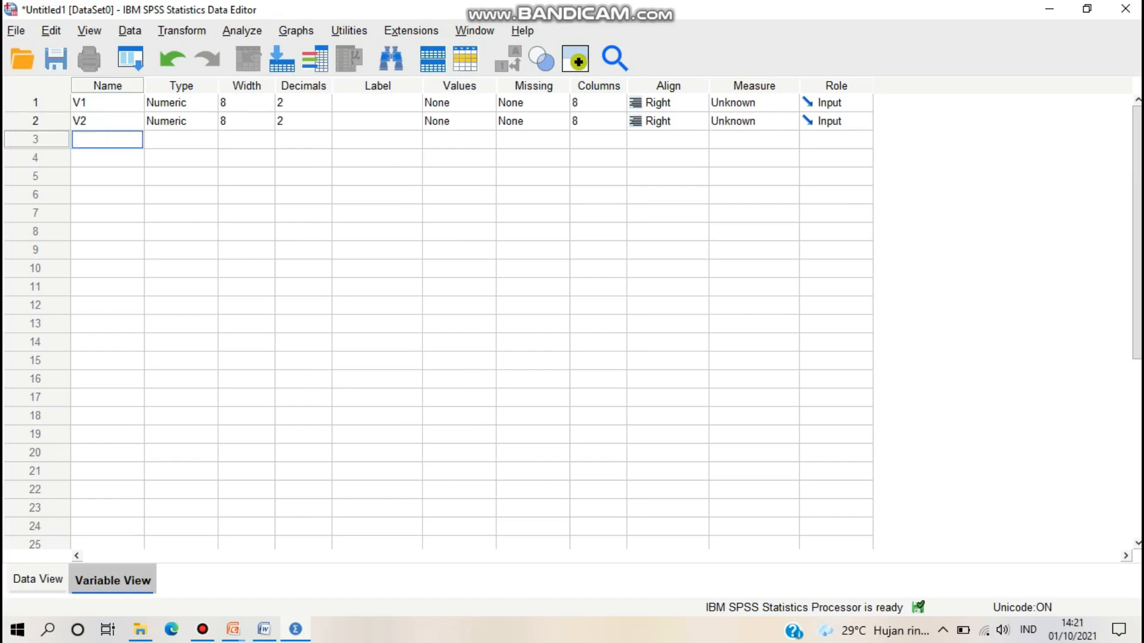
pyautogui.write('V3')
pyautogui.press('Return')
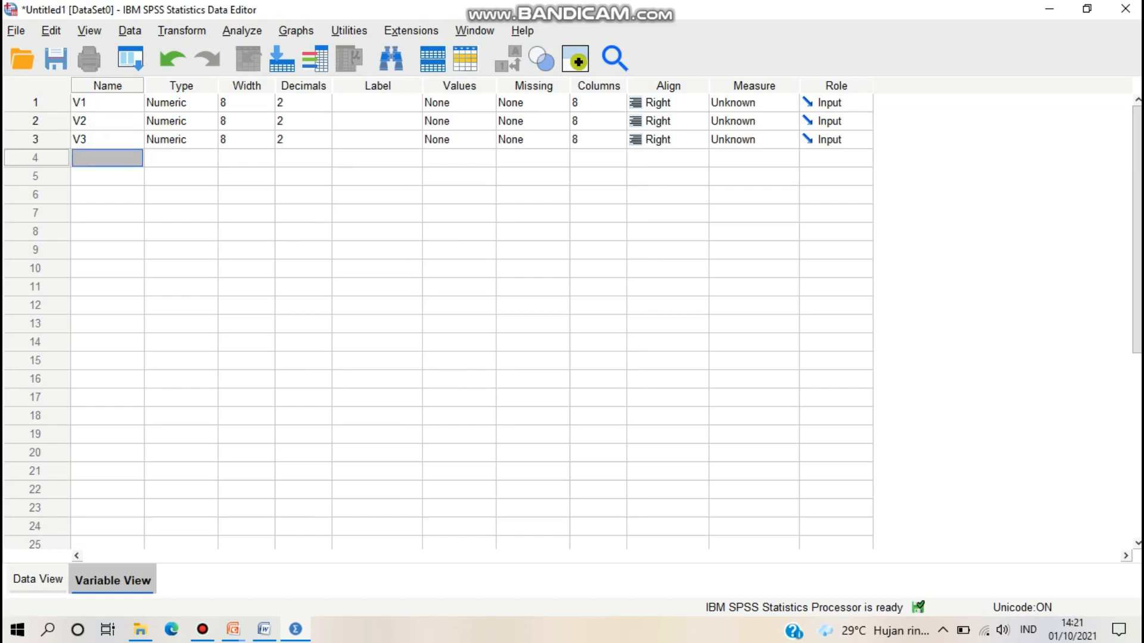
# Set the decimals of V1, V2 and V3 to 0.
pyautogui.click(321, 104)
pyautogui.click(324, 107)
pyautogui.click(324, 107)
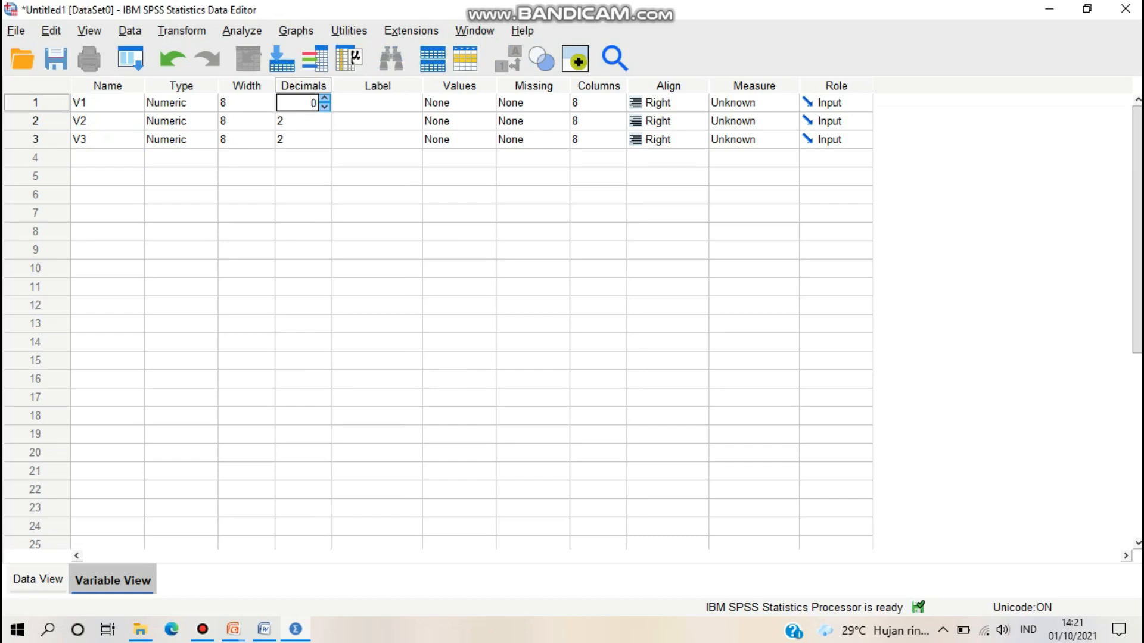
pyautogui.click(324, 125)
pyautogui.click(324, 125)
pyautogui.click(324, 125)
pyautogui.click(324, 143)
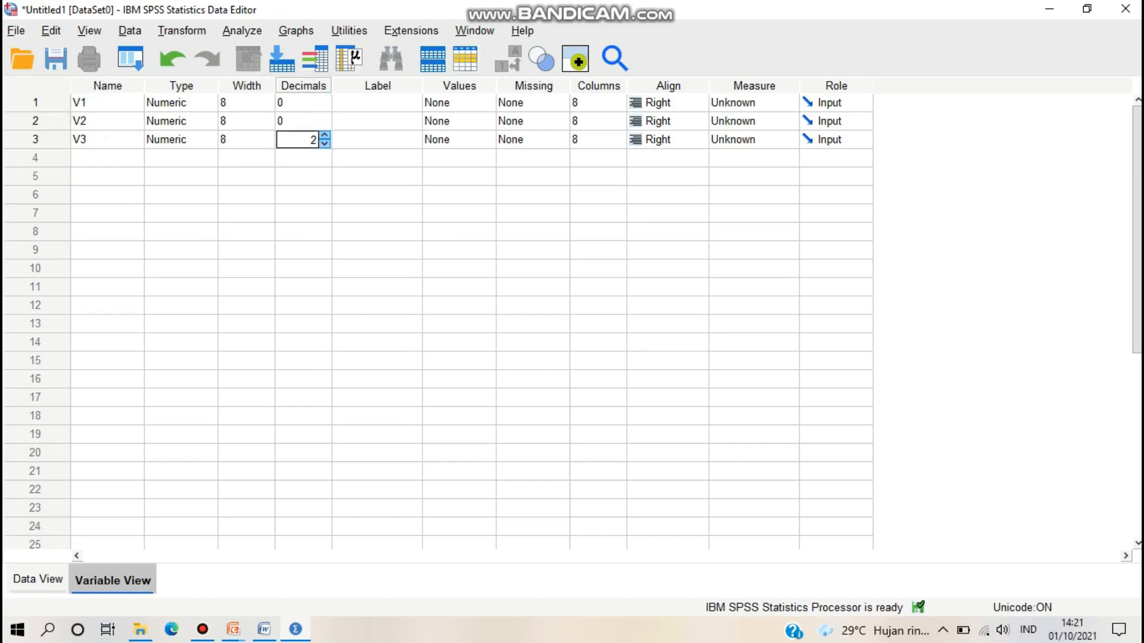
pyautogui.click(324, 144)
pyautogui.click(324, 144)
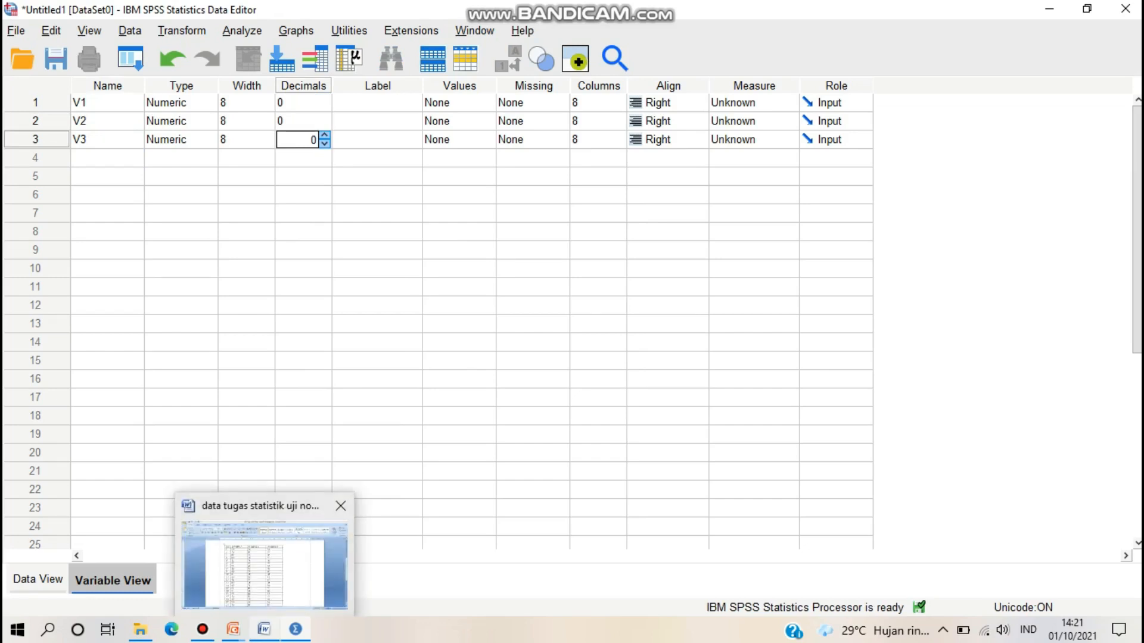
pyautogui.click(264, 629)
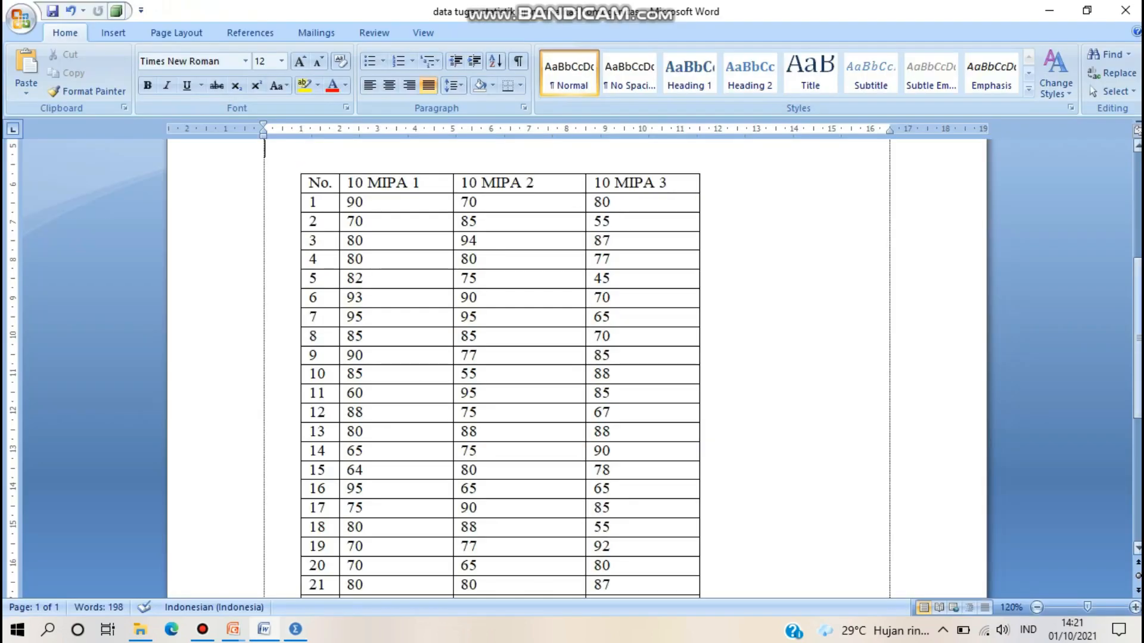
pyautogui.scroll(-5, 501, 369)
pyautogui.scroll(6, 501, 369)
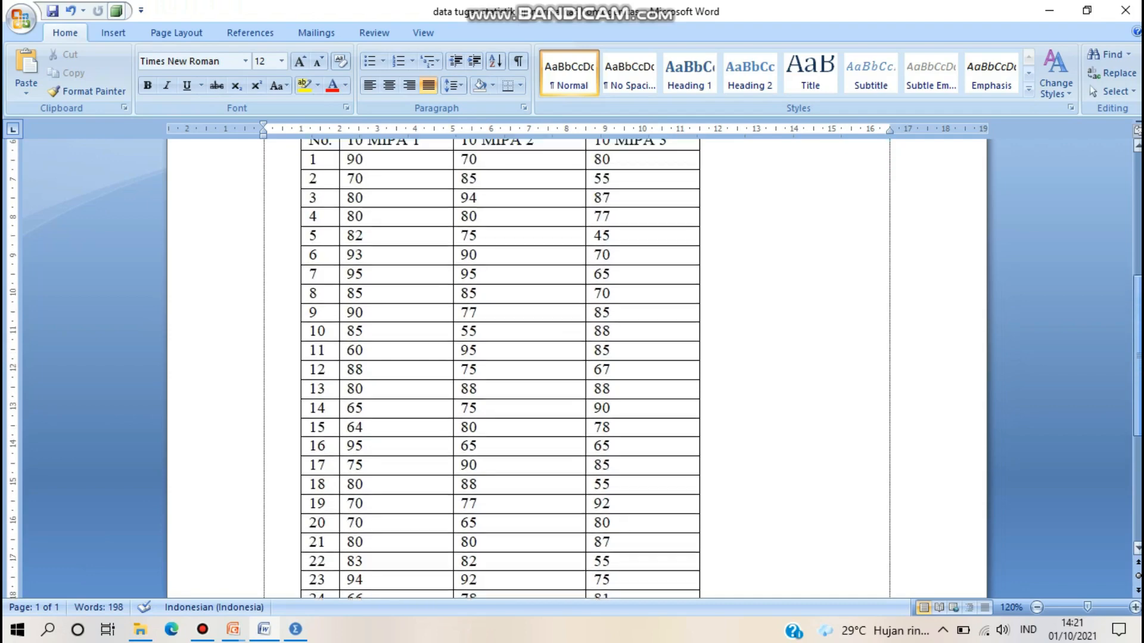
pyautogui.scroll(-4, 501, 369)
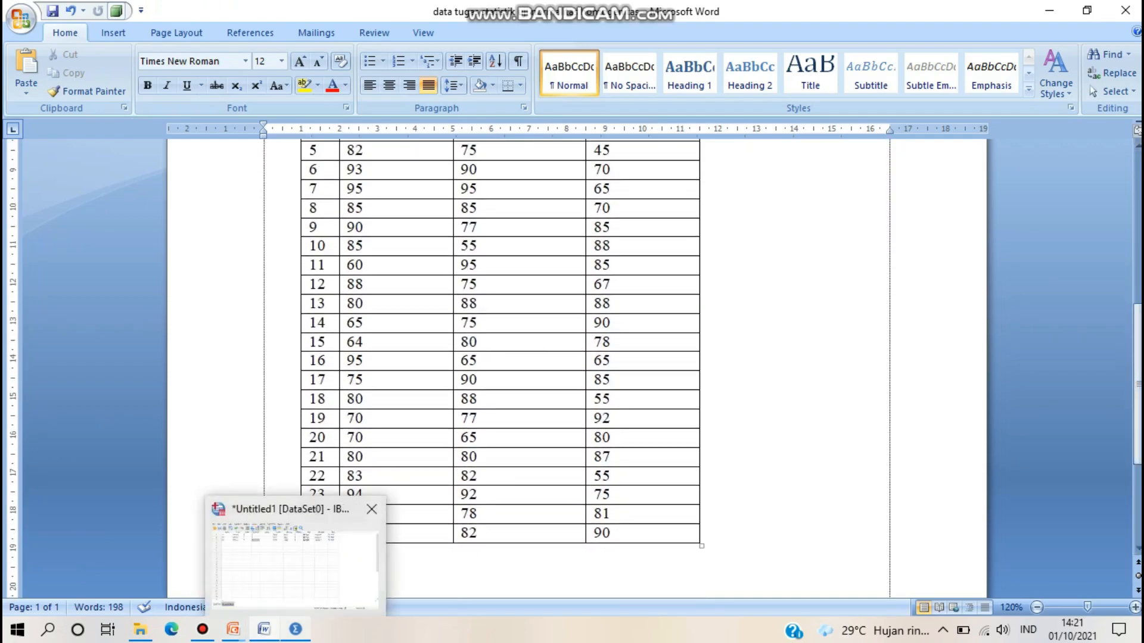
pyautogui.click(295, 629)
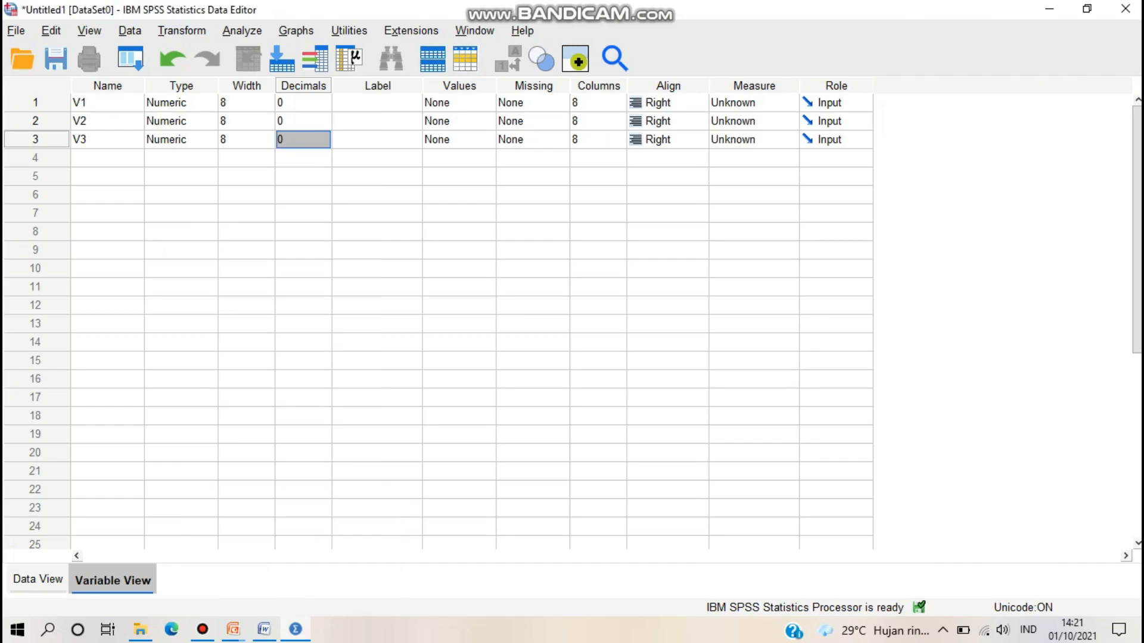
# Set the measurement level of V1, V2 and V3 to Scale.
pyautogui.click(758, 103)
pyautogui.click(752, 121)
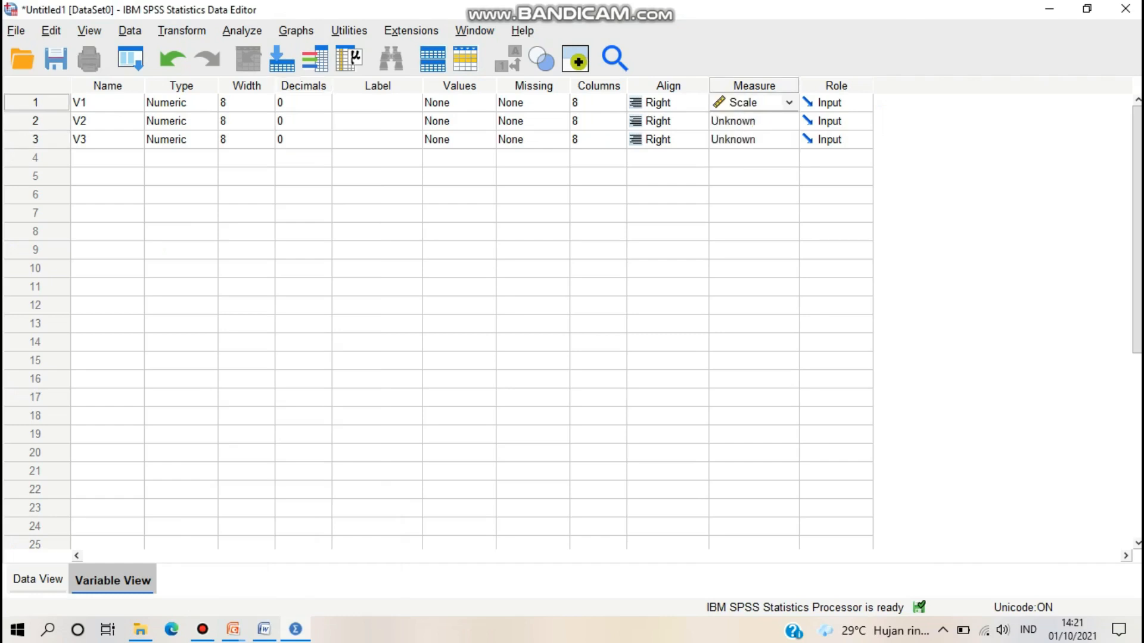
pyautogui.click(757, 122)
pyautogui.click(743, 139)
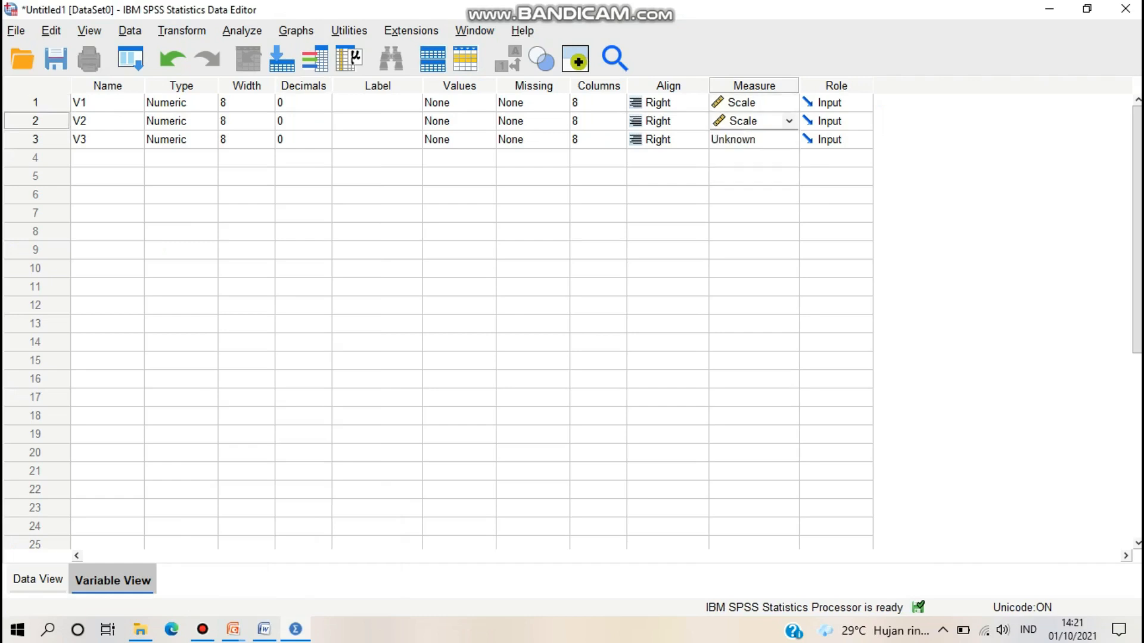
pyautogui.click(748, 139)
pyautogui.click(743, 158)
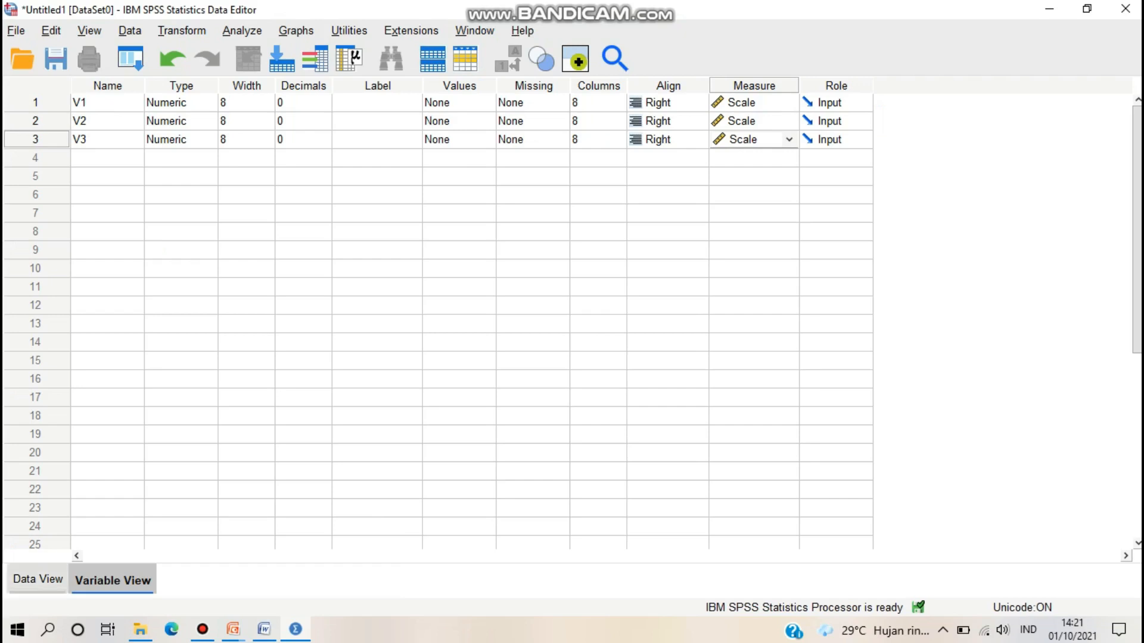
# Show the SPSS data grid, then switch to Word and copy the scores of all 25 rows for the three 10 MIPA classes, without headers or row numbers.
pyautogui.click(38, 579)
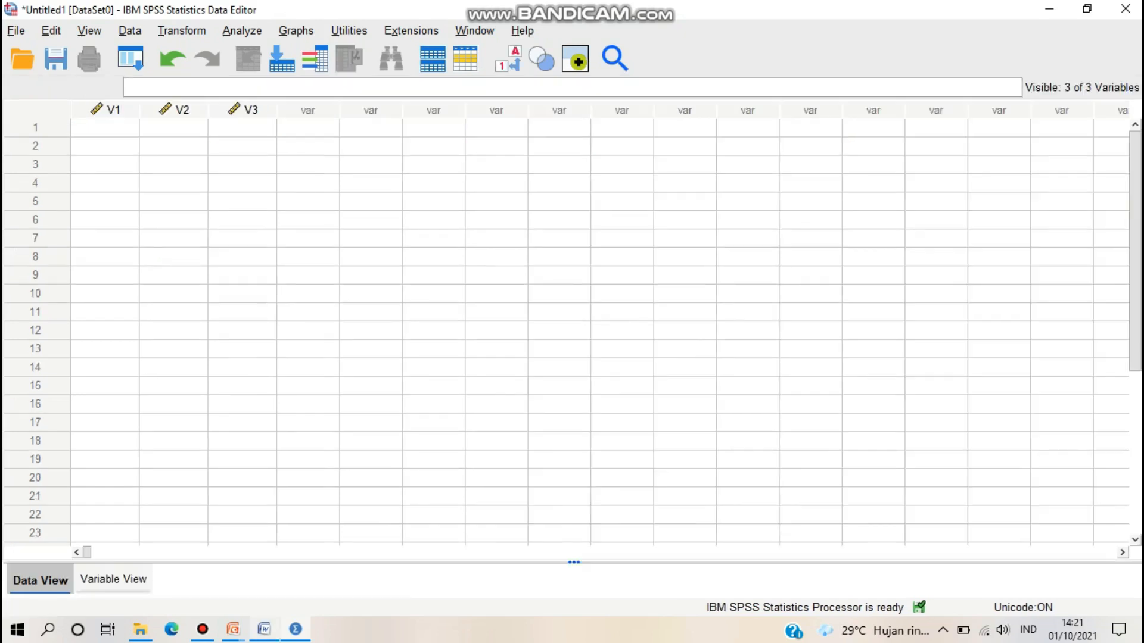
pyautogui.click(264, 629)
pyautogui.click(264, 566)
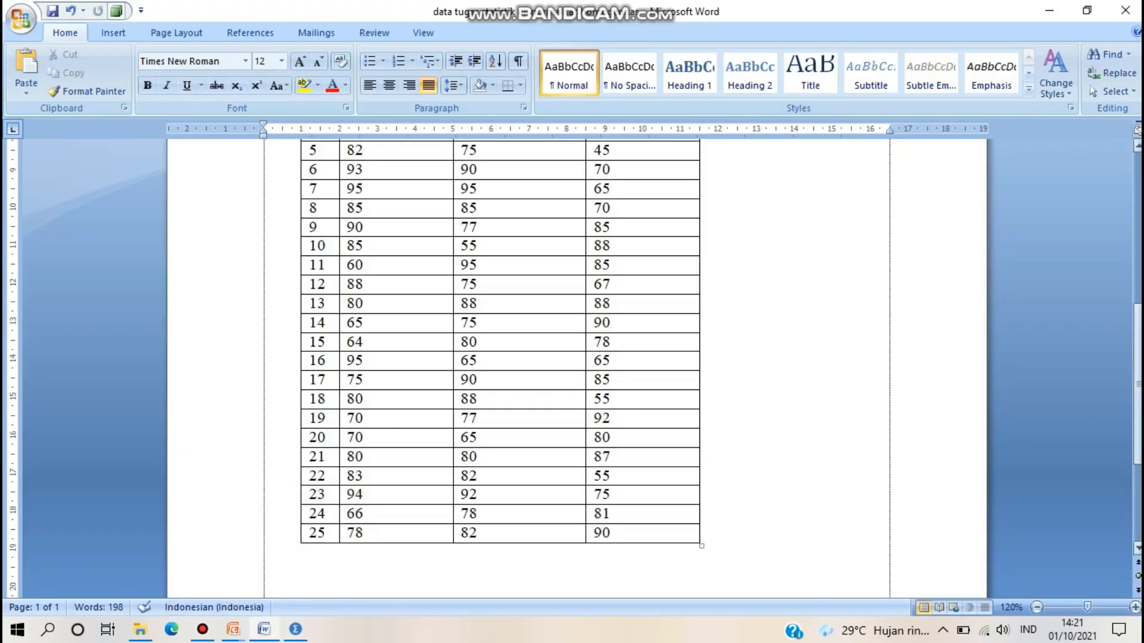
pyautogui.moveTo(1138, 385); pyautogui.dragTo(1138, 329)
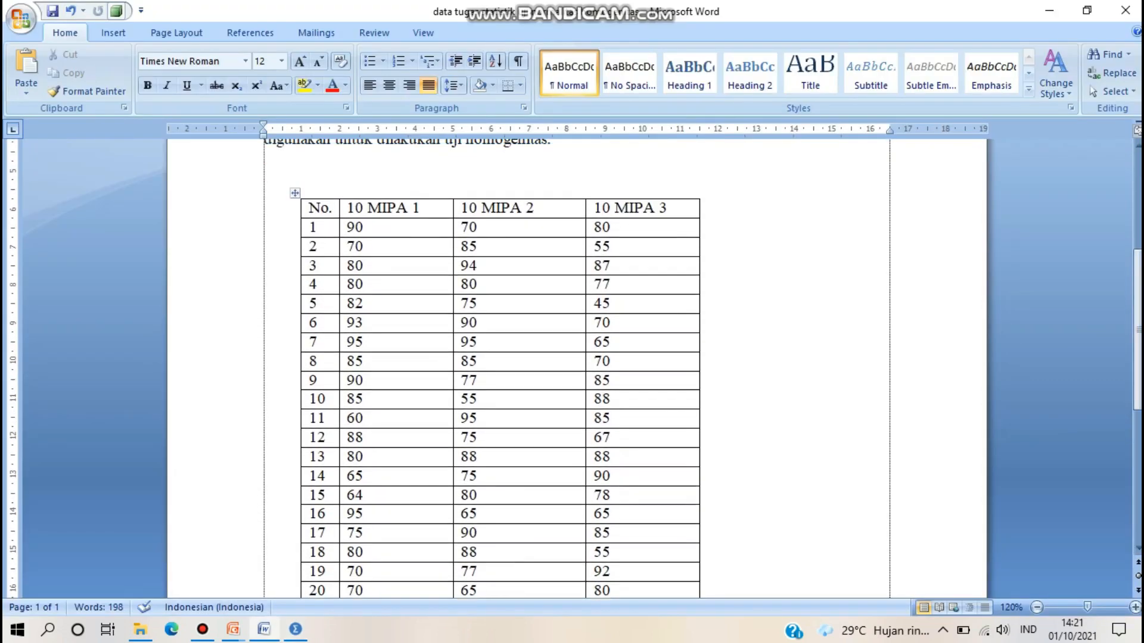
pyautogui.click(348, 227)
pyautogui.moveTo(348, 228); pyautogui.dragTo(646, 487)
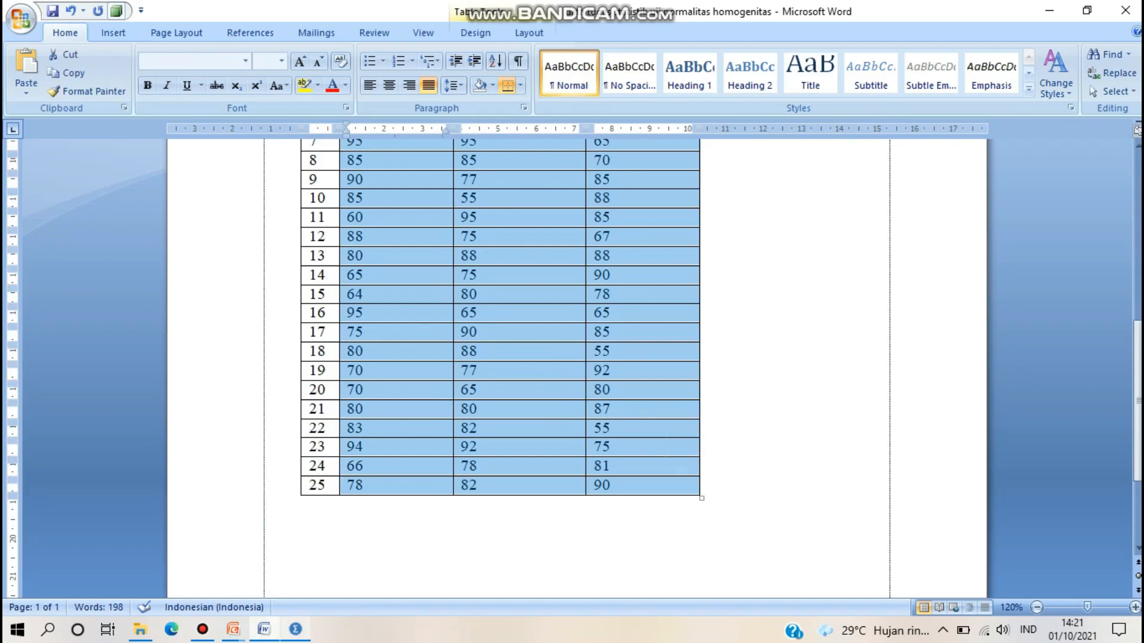
# Paste the copied class scores into V1, V2 and V3 in SPSS from row 1 and check the rows through 25.
pyautogui.click(296, 630)
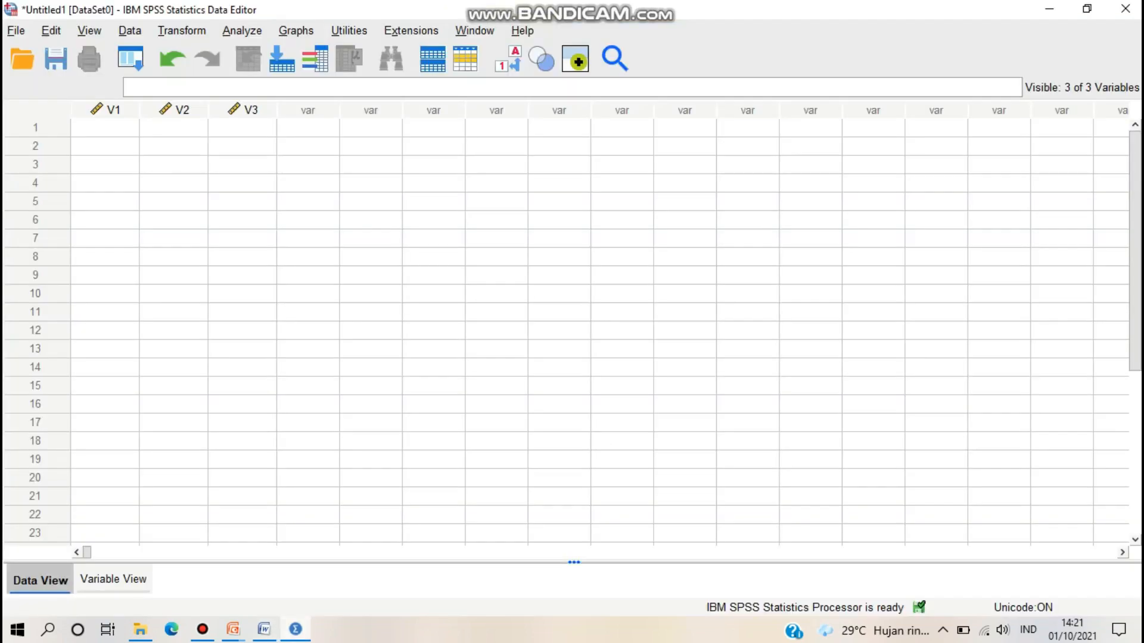
pyautogui.click(105, 129)
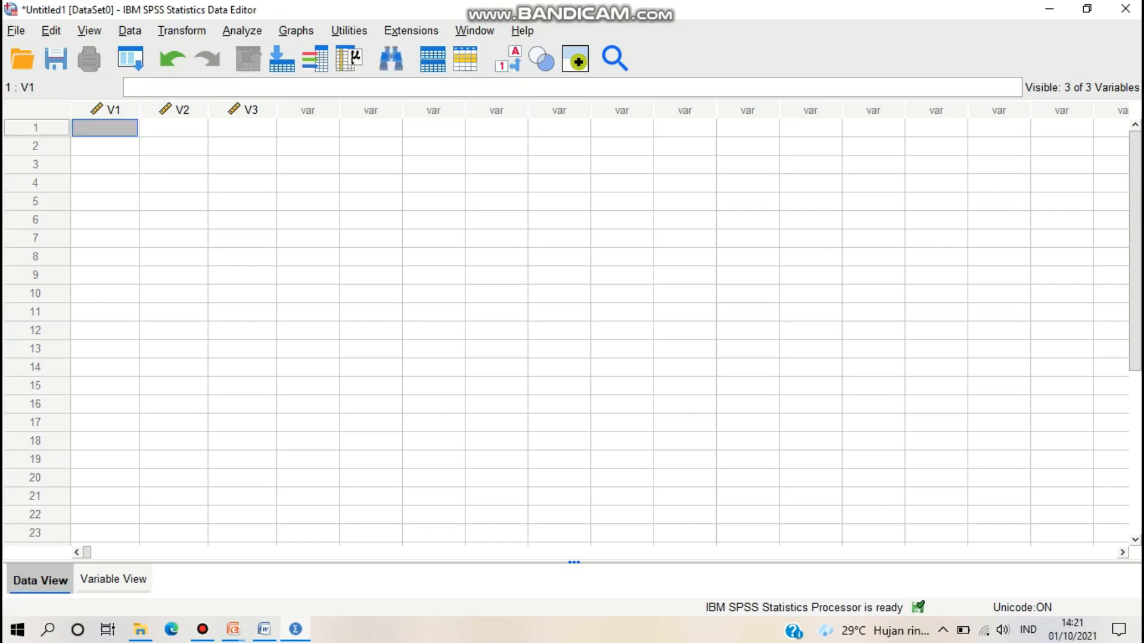
pyautogui.hotkey('ctrl', 'v')
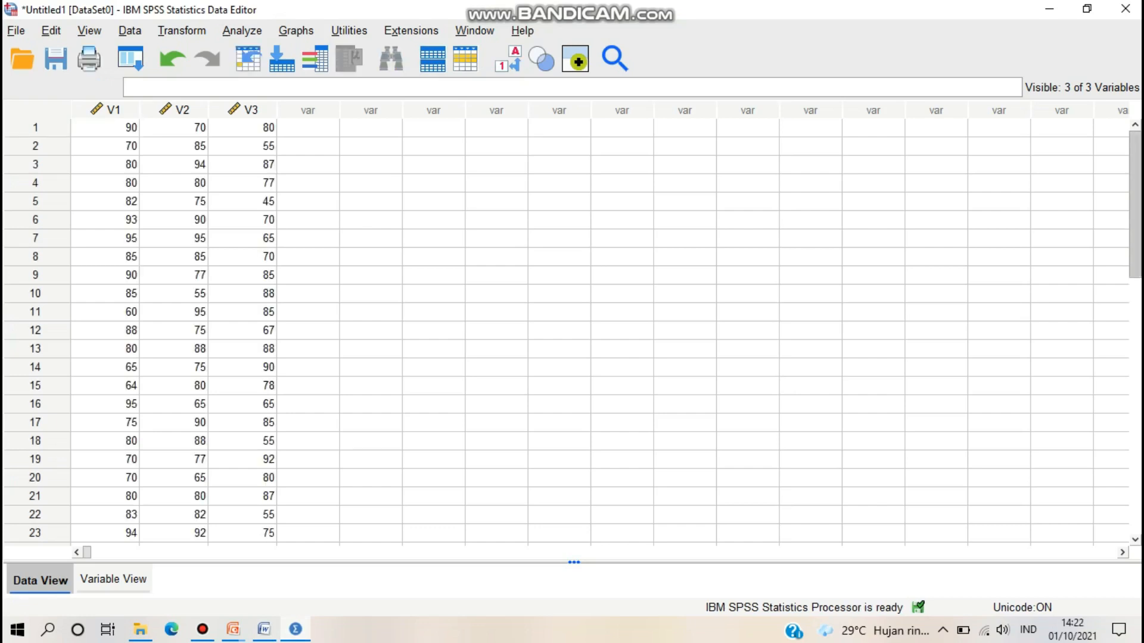
pyautogui.scroll(-4, 572, 334)
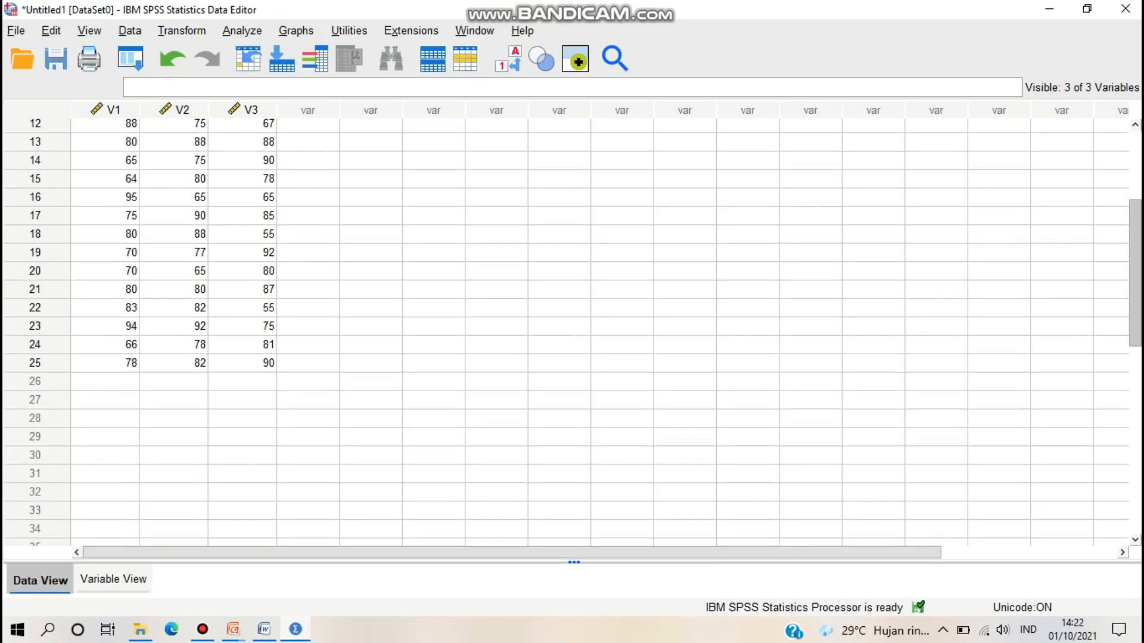
pyautogui.scroll(4, 572, 334)
pyautogui.scroll(-2, 572, 334)
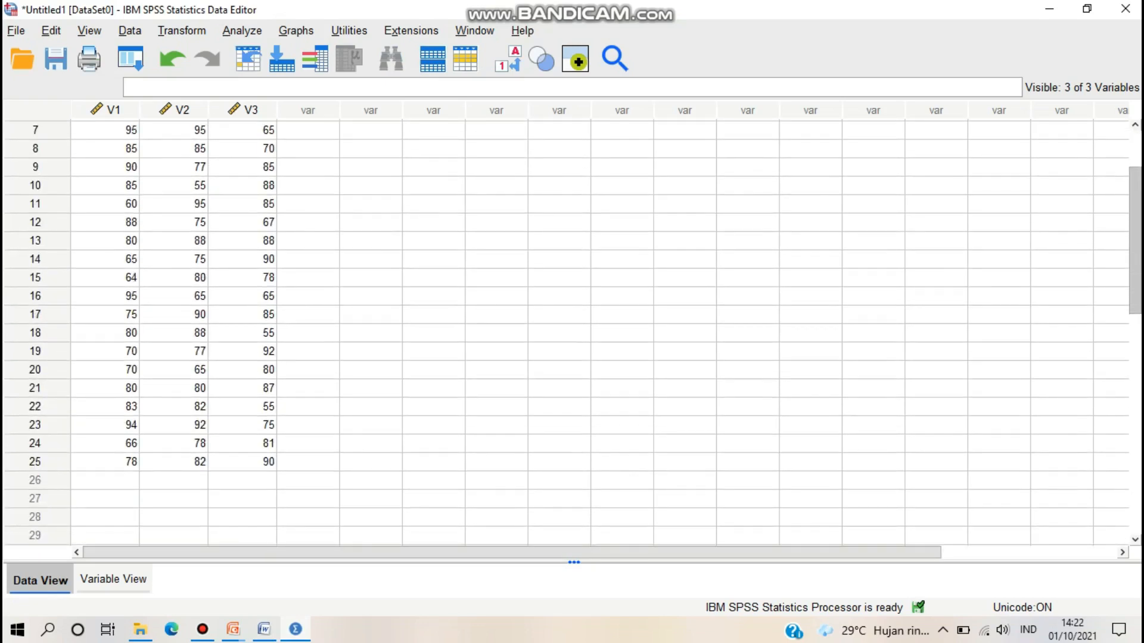
pyautogui.scroll(2, 572, 334)
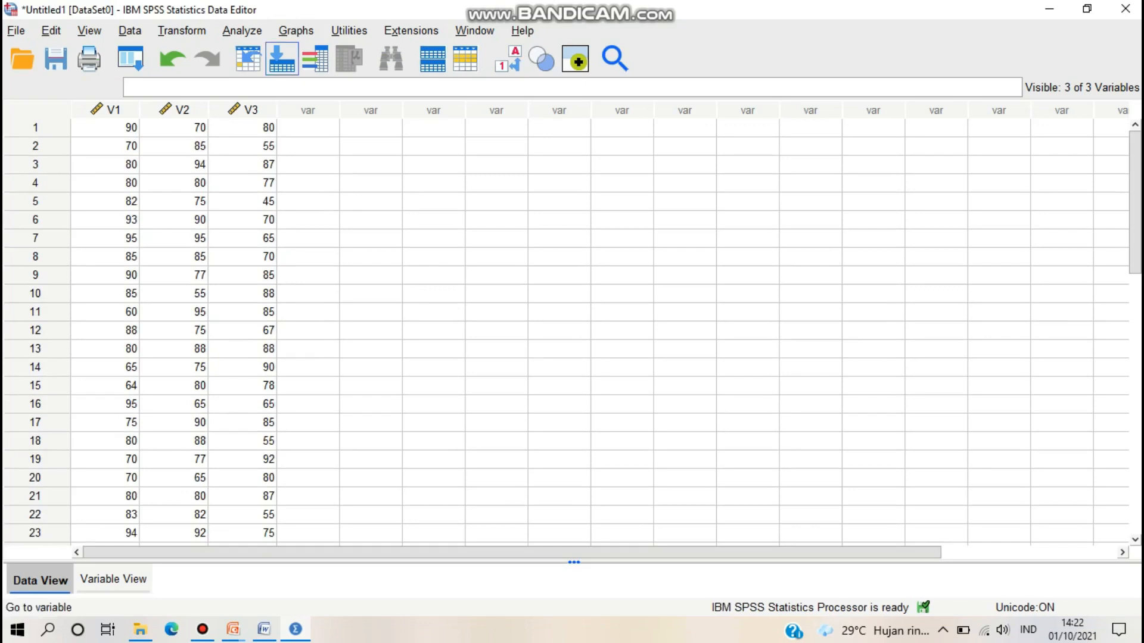
# Run a legacy one-sample Kolmogorov-Smirnov test on V1, V2 and V3 against the Normal distribution using sample data.
pyautogui.click(242, 31)
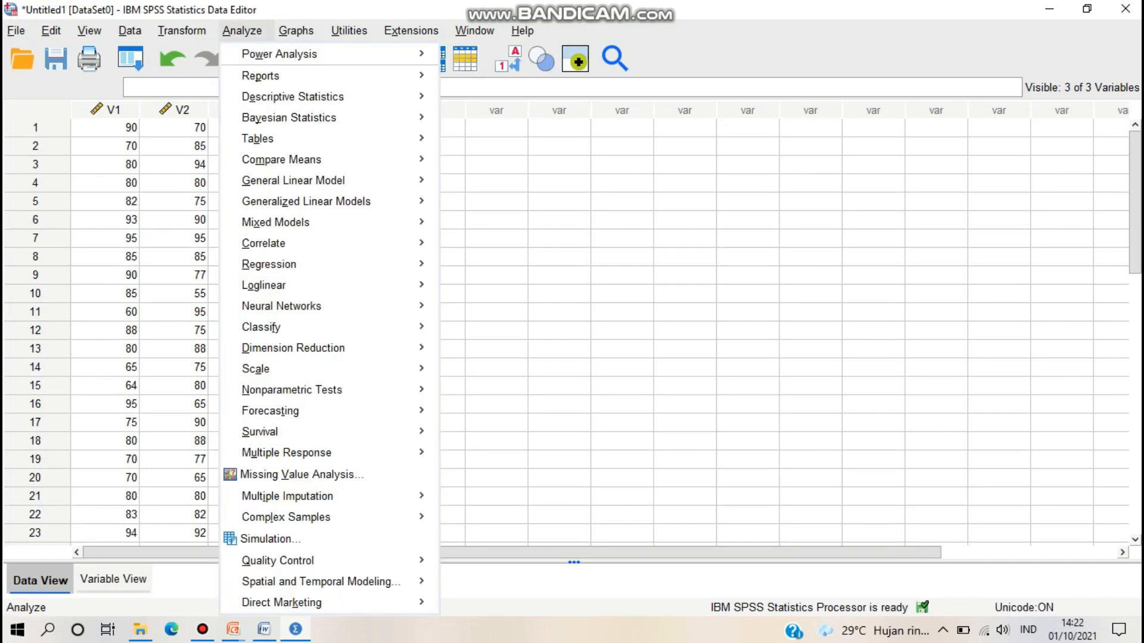
pyautogui.moveTo(286, 453)
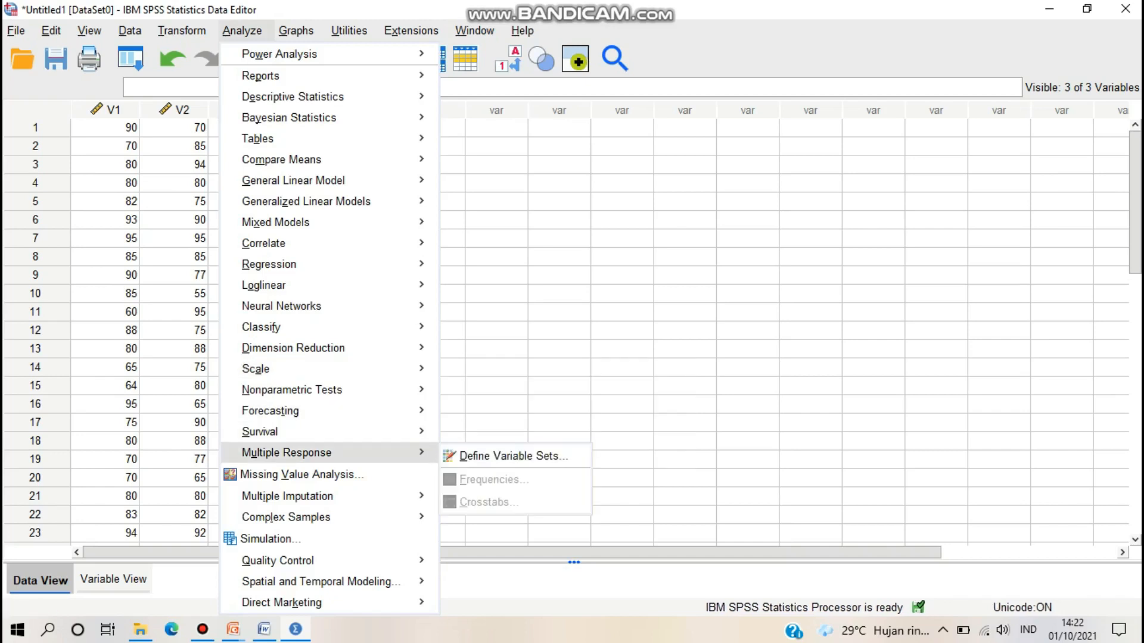
pyautogui.moveTo(292, 390)
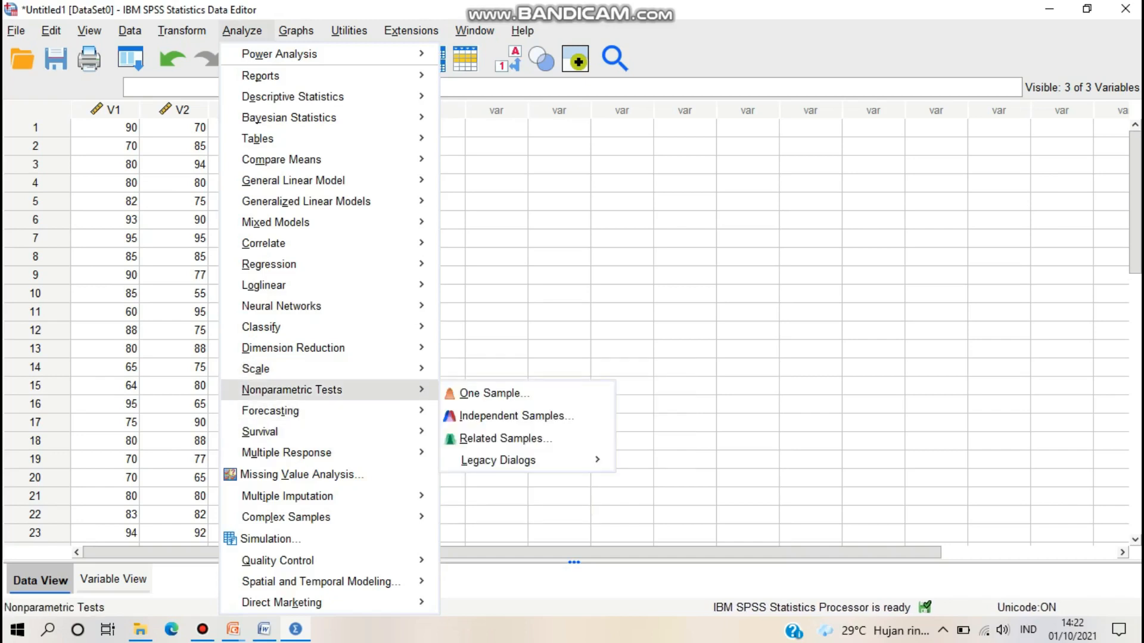
pyautogui.moveTo(498, 460)
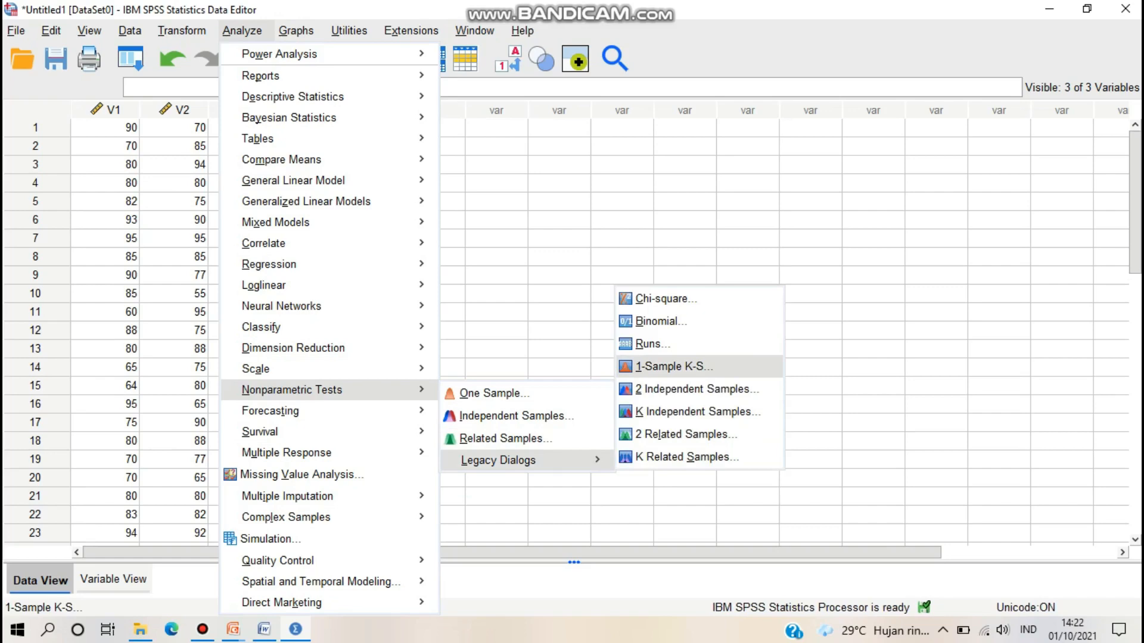
pyautogui.press('Return')
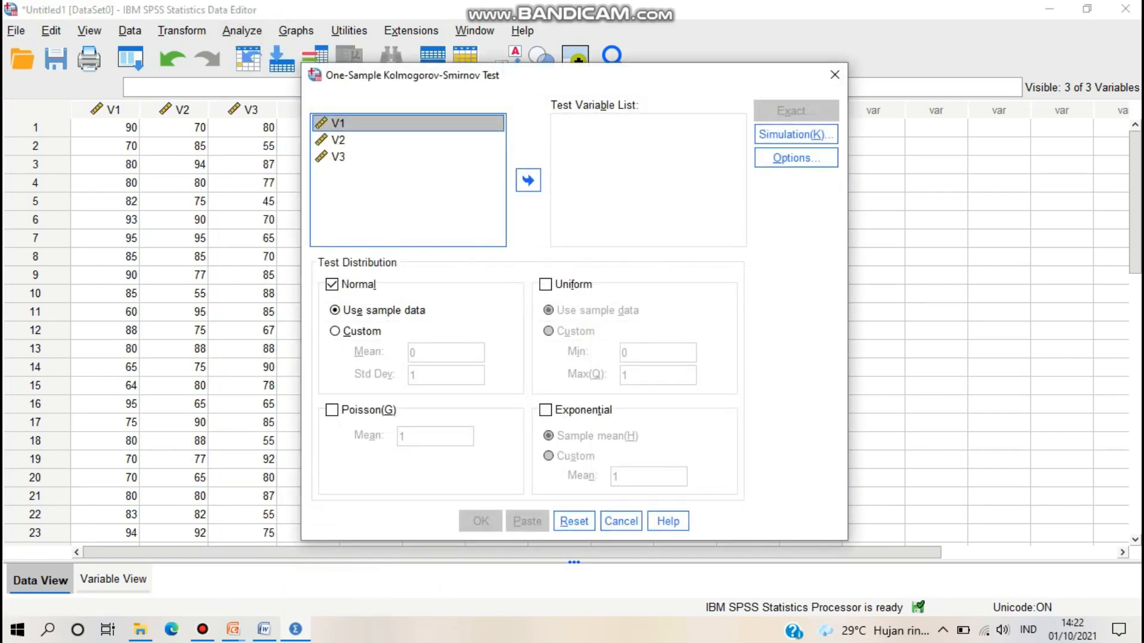
pyautogui.keyDown('shift'); pyautogui.click(338, 157); pyautogui.keyUp('shift')
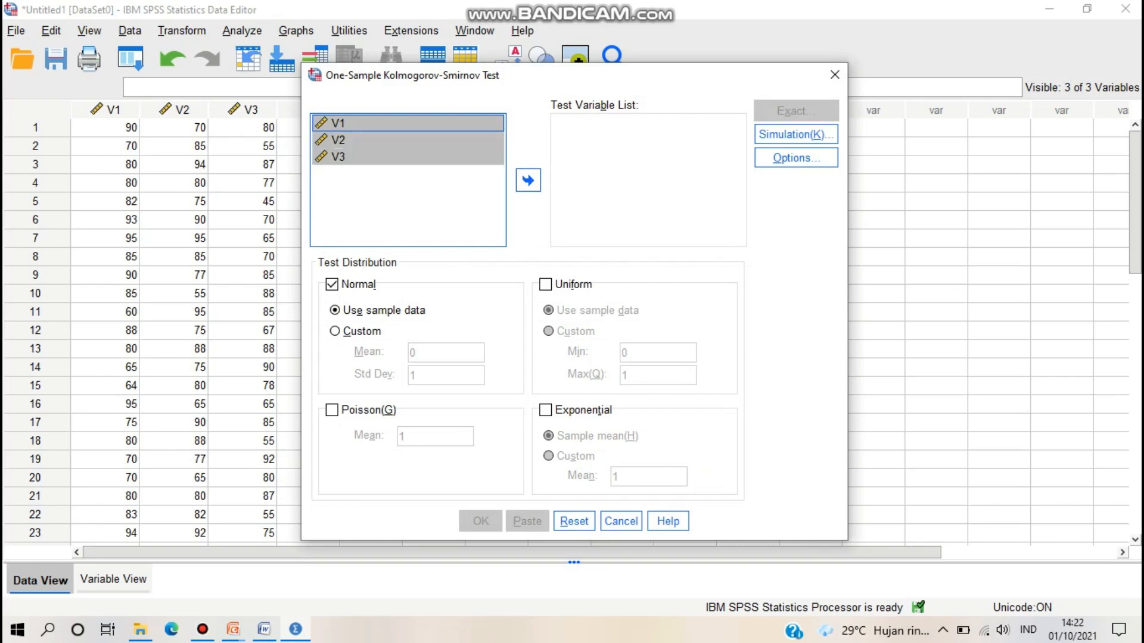
pyautogui.click(529, 180)
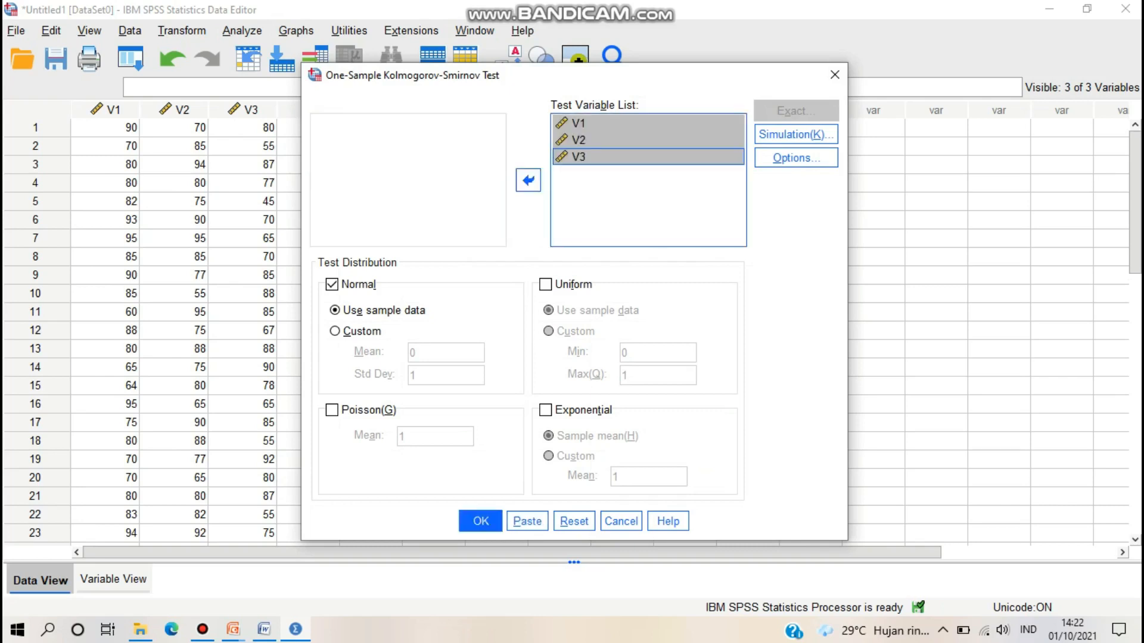
pyautogui.click(481, 521)
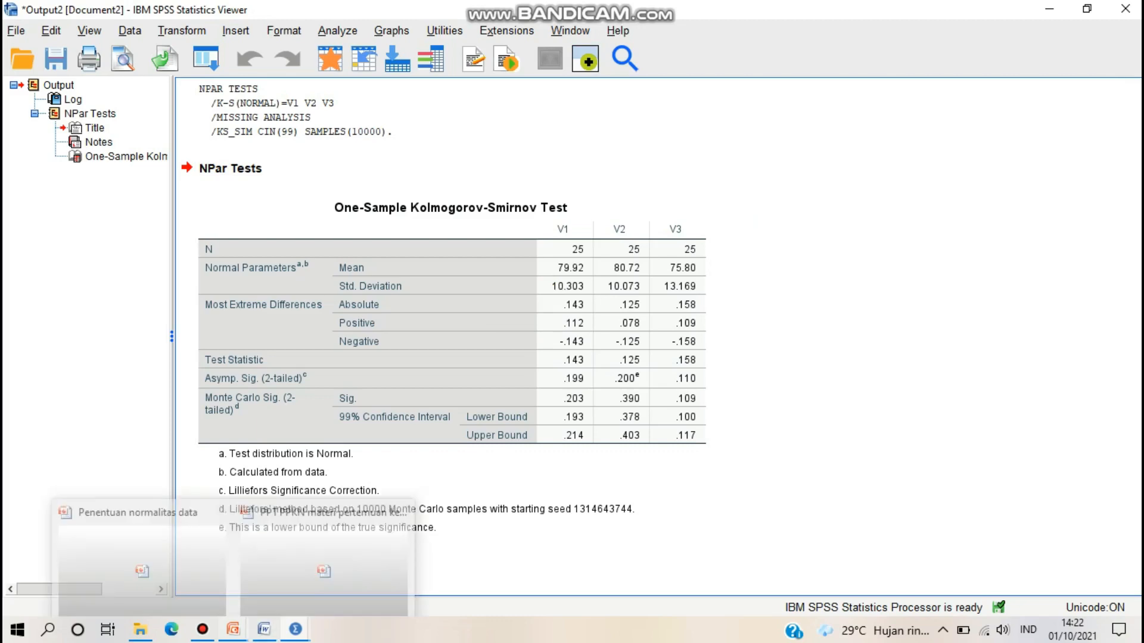
# Switch to PowerPoint to review the "Penentuan normalitas data" slide's significance criteria, and return to the SPSS test output to compare.
pyautogui.click(233, 630)
pyautogui.click(141, 563)
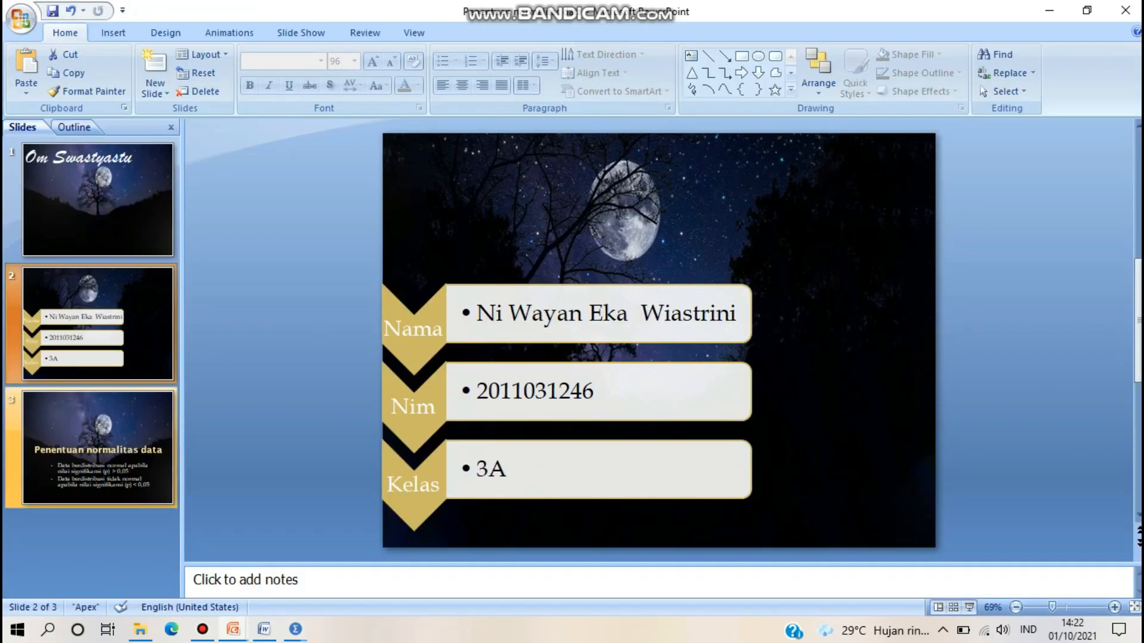
pyautogui.click(99, 447)
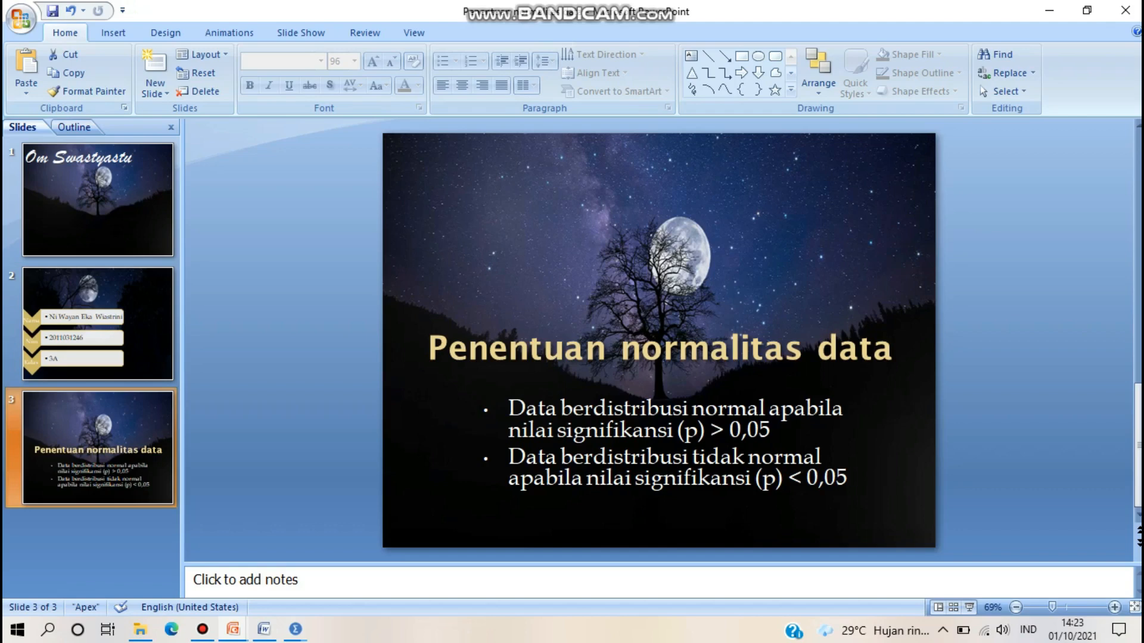
pyautogui.moveTo(295, 630)
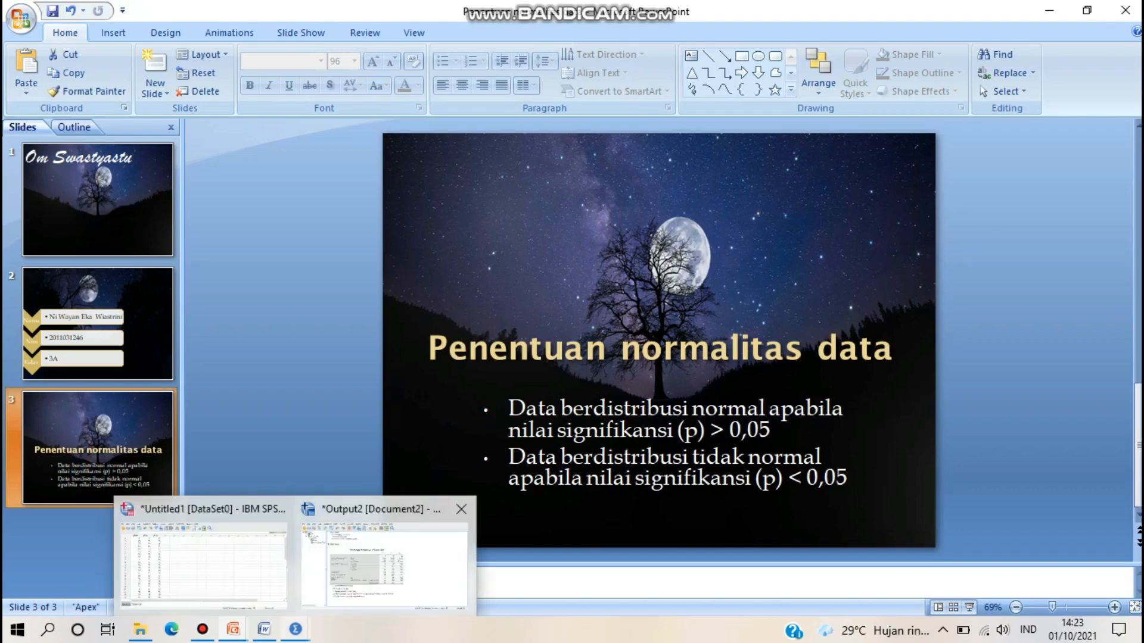
pyautogui.click(384, 560)
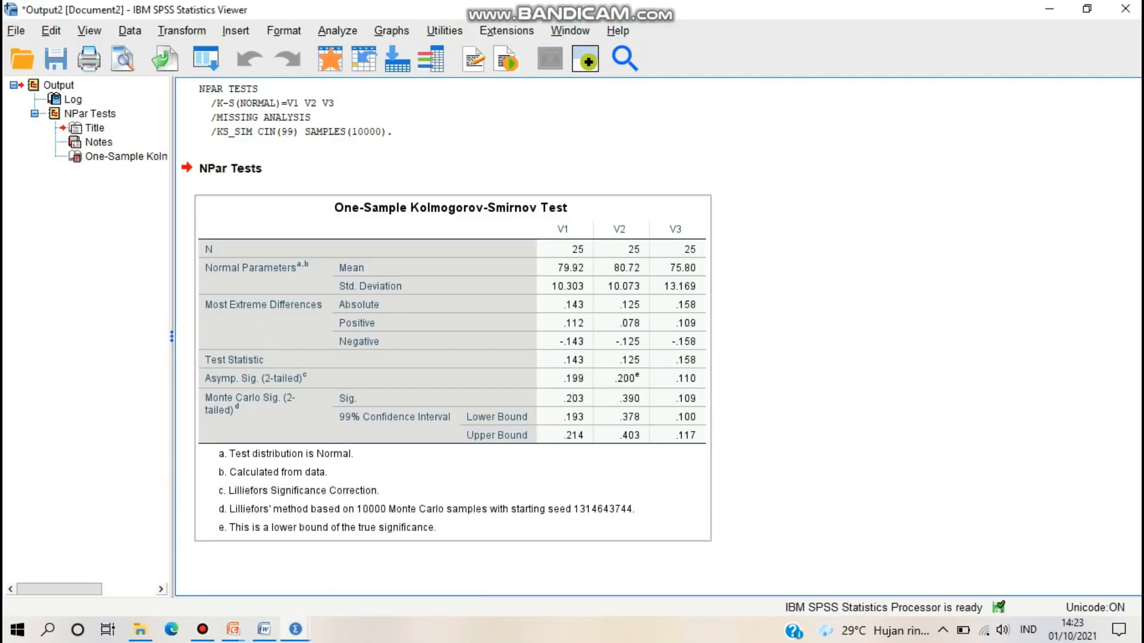
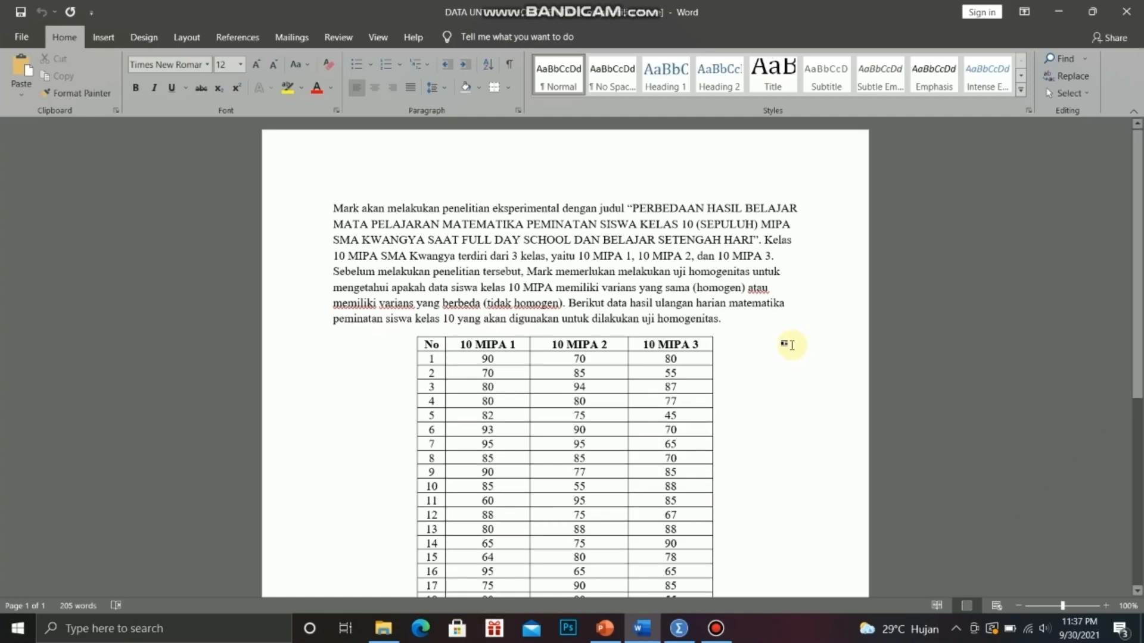
# Examine the homogeneity case description and the score table of the three 10 MIPA classes in the Word document.
pyautogui.scroll(-2, 689, 307)
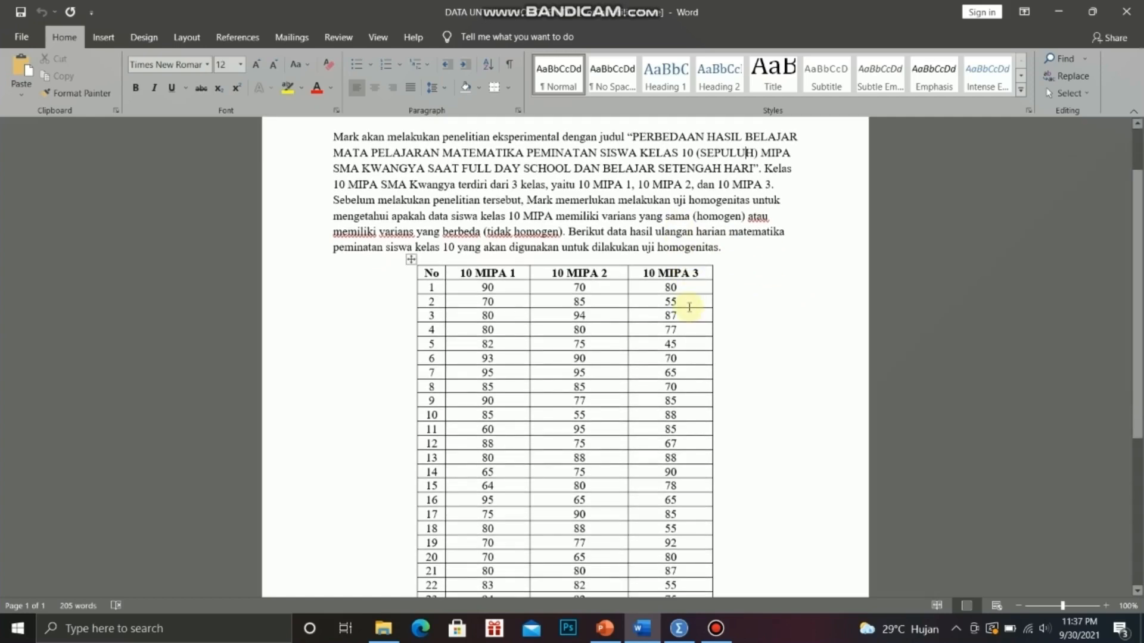
pyautogui.scroll(-2, 736, 332)
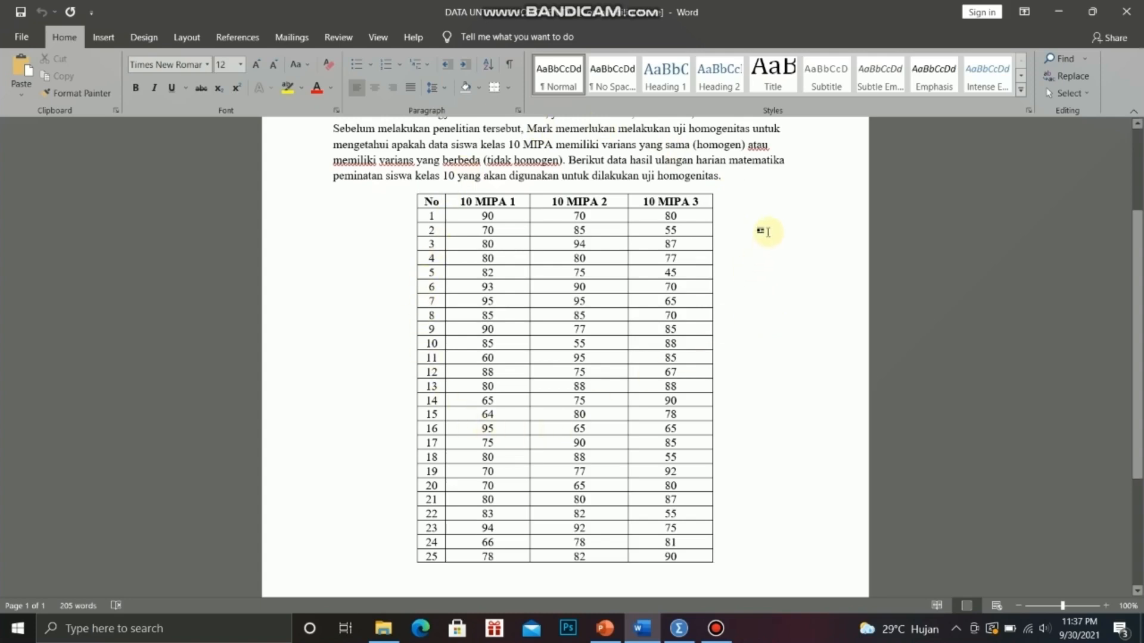
pyautogui.scroll(-2, 766, 232)
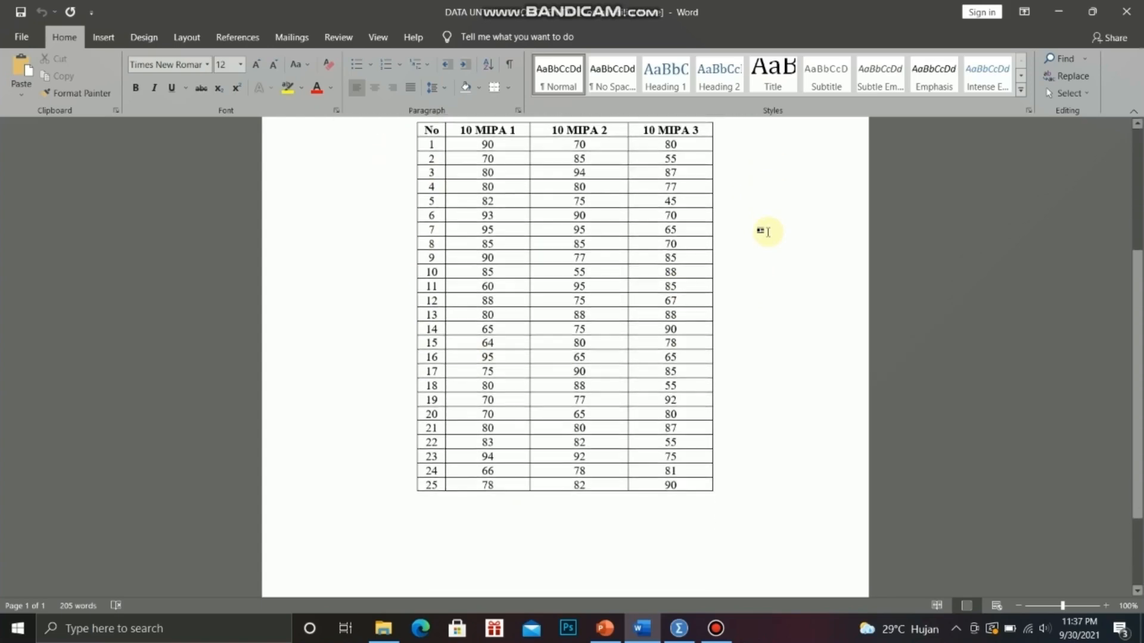
pyautogui.scroll(2, 766, 233)
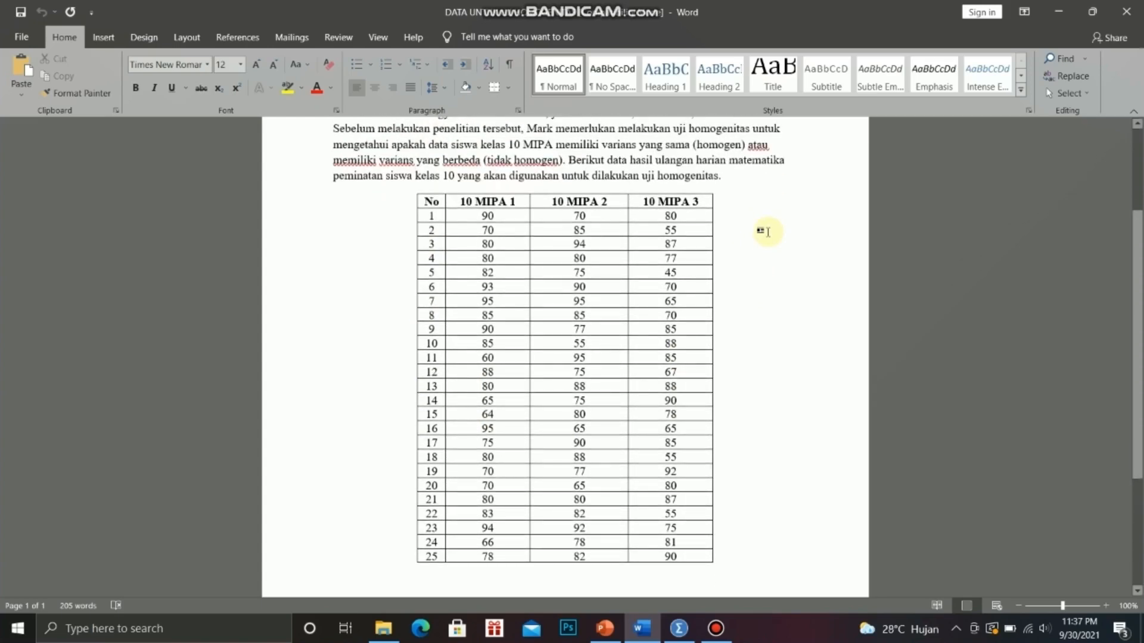
pyautogui.scroll(3, 767, 232)
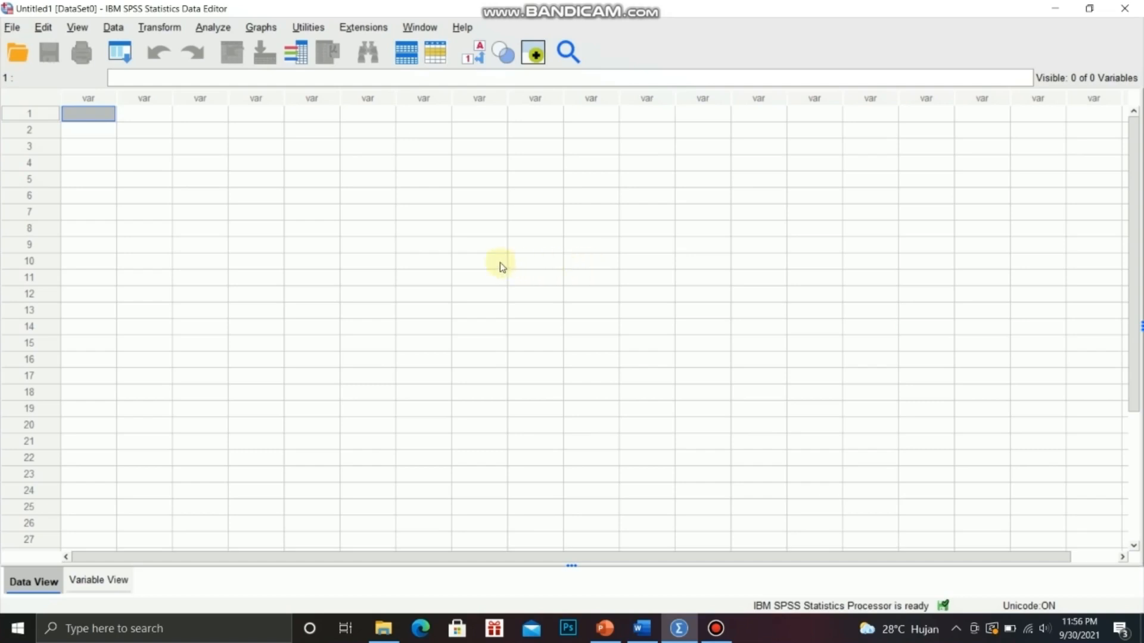
# Define a variable named KELAS in the first row of the empty SPSS dataset's variable definitions.
pyautogui.click(97, 584)
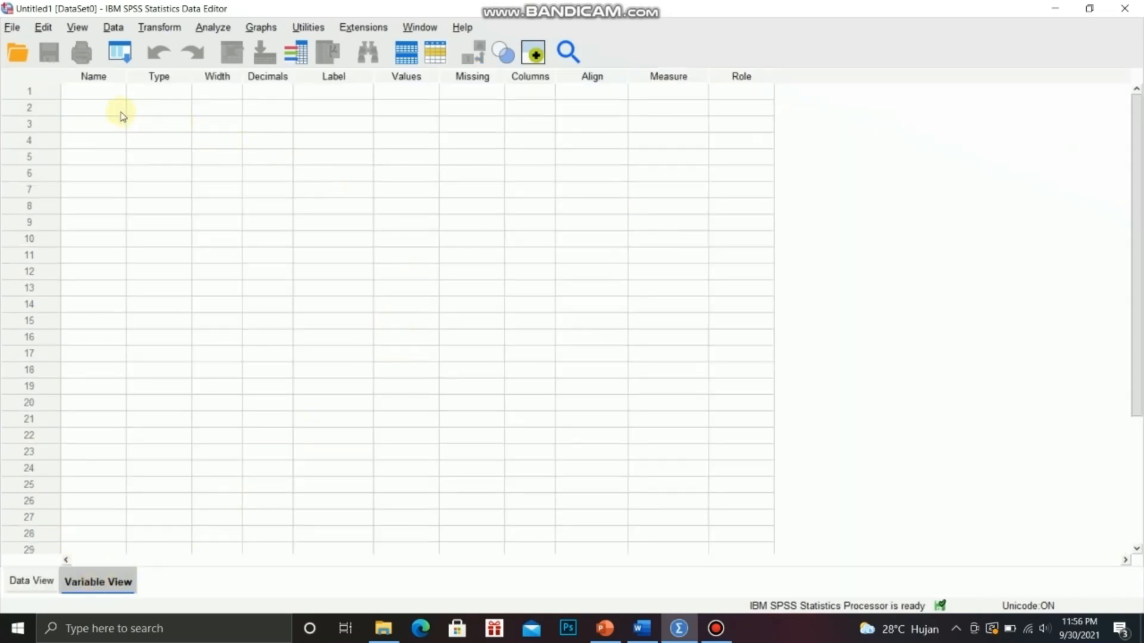
pyautogui.click(93, 91)
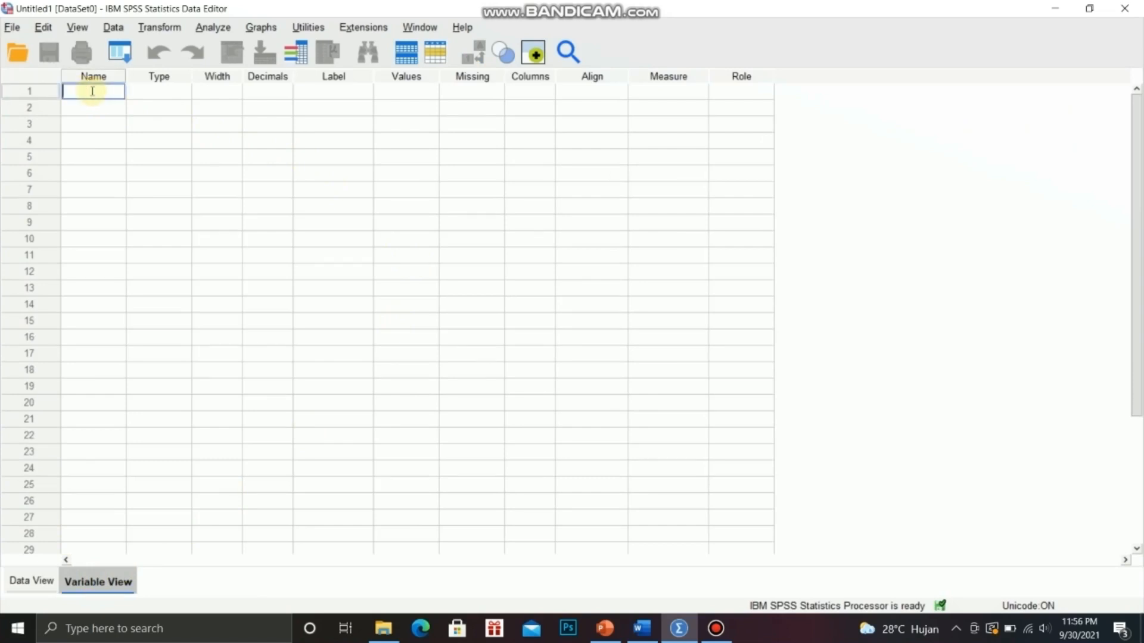
pyautogui.write('KELAS')
# Set the decimals of KELAS to 0 and its measurement level to Nominal.
pyautogui.click(156, 77)
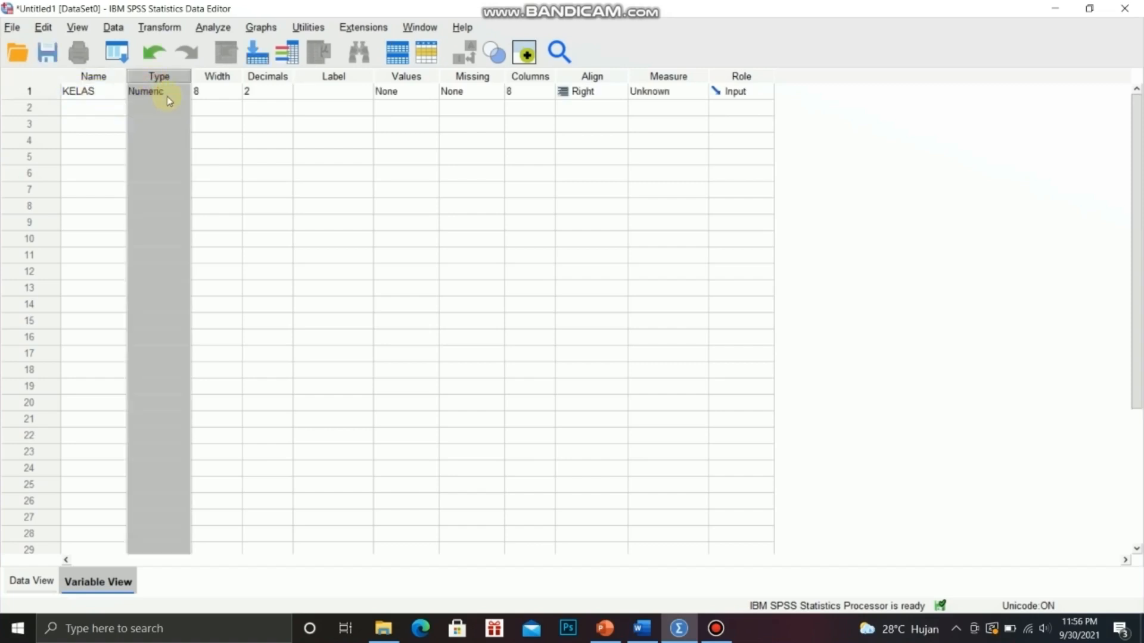
pyautogui.click(286, 95)
pyautogui.click(287, 96)
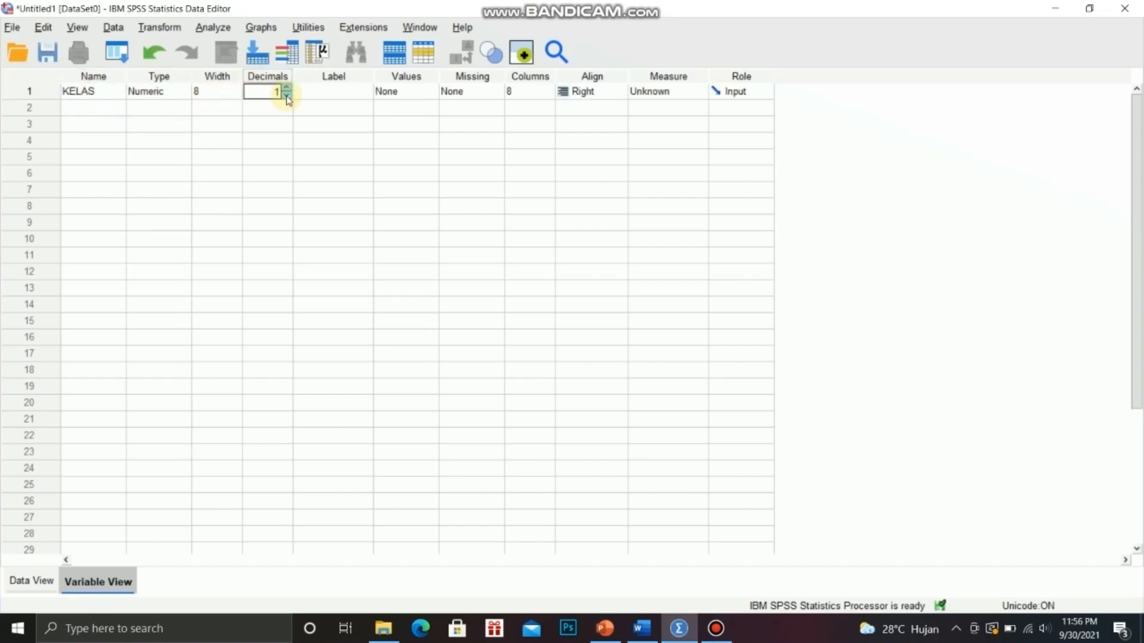
pyautogui.click(287, 98)
pyautogui.click(671, 96)
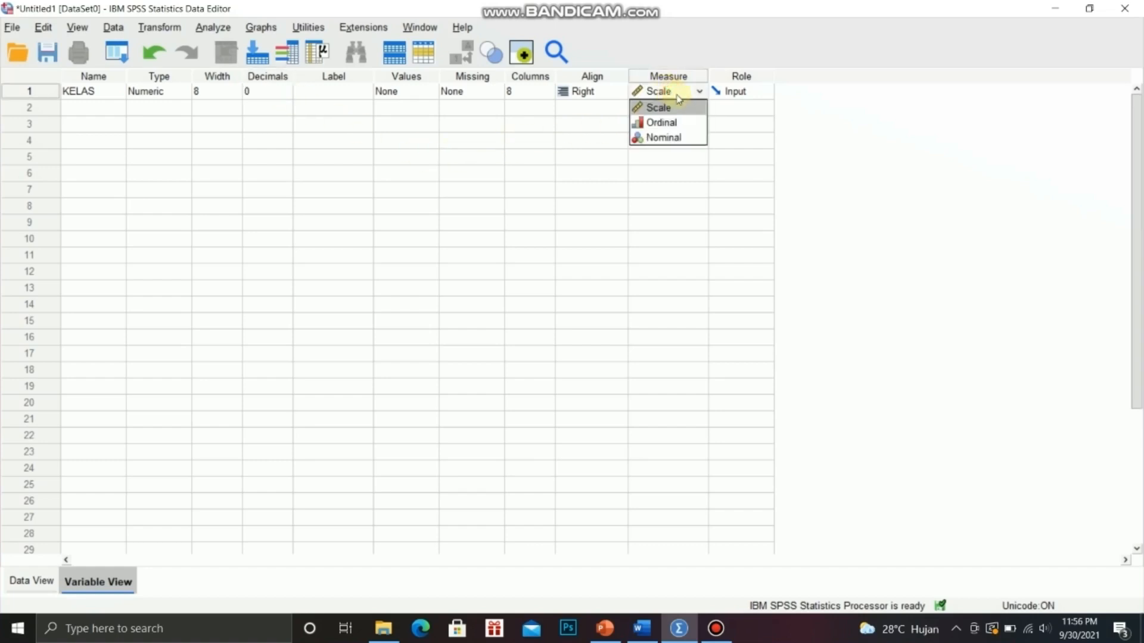
pyautogui.click(662, 141)
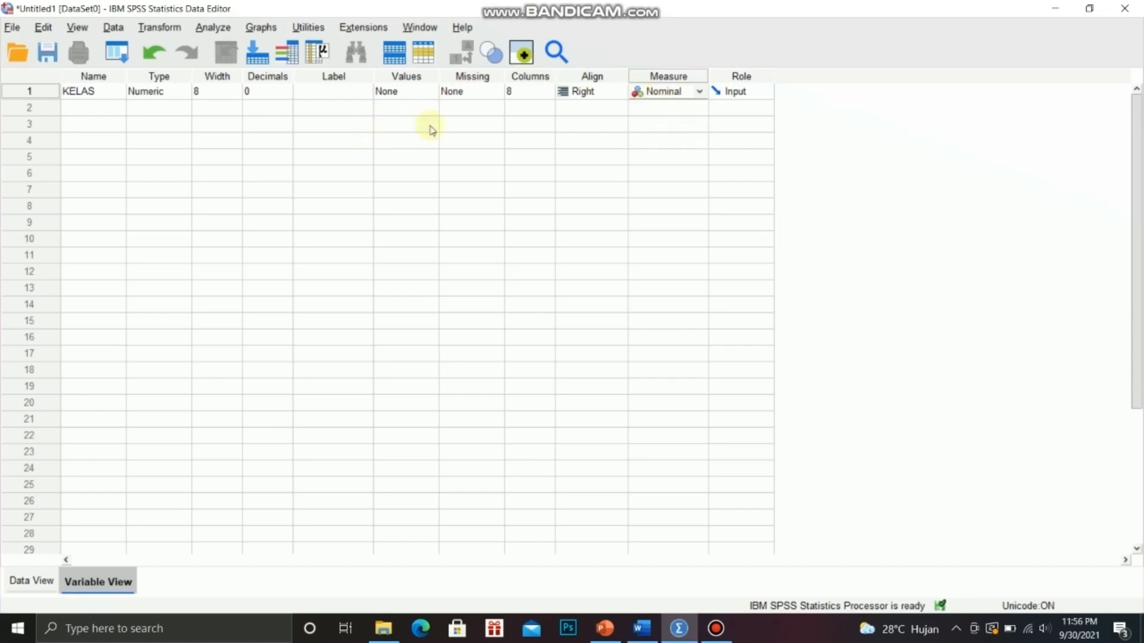
# Add a value label to KELAS that assigns "KELAS 10 MIPA 1" to value 1.
pyautogui.click(411, 93)
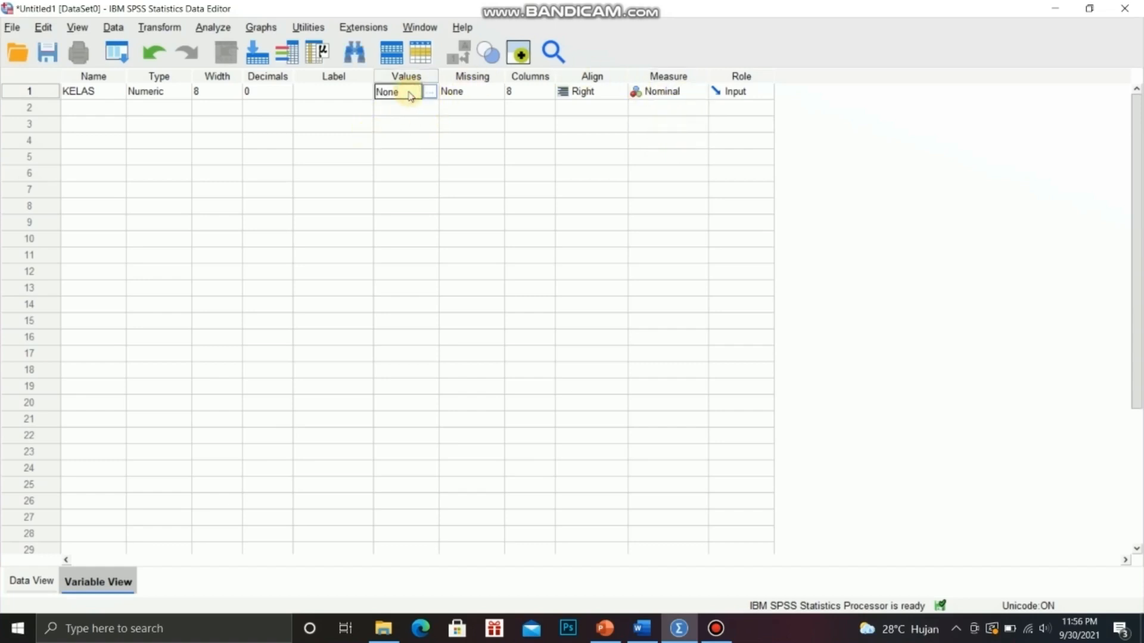
pyautogui.click(432, 94)
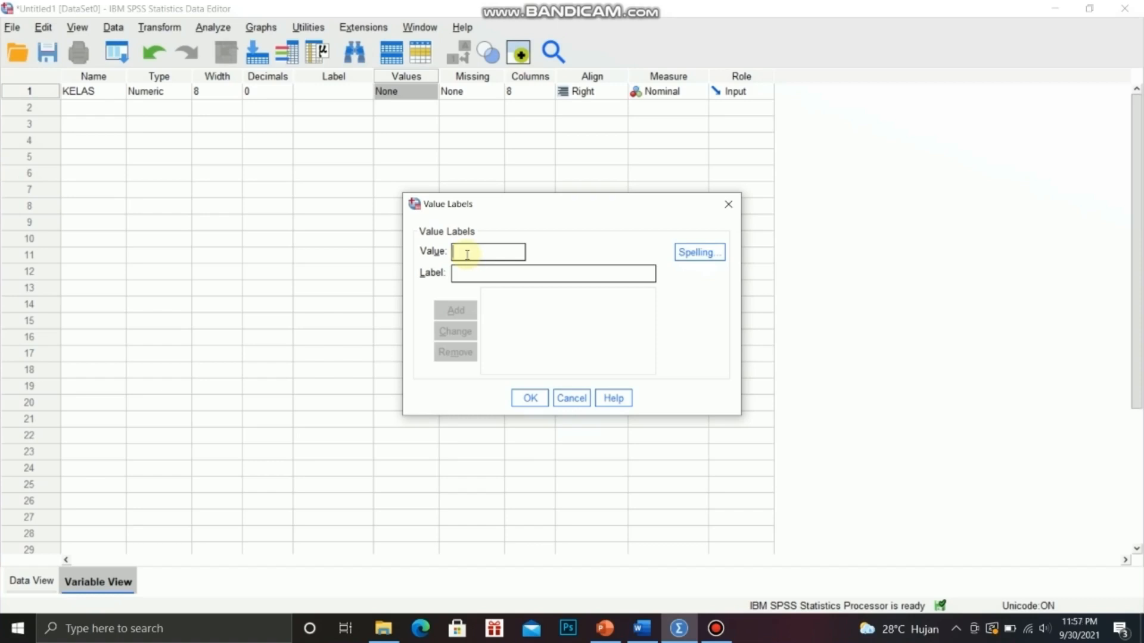
pyautogui.write('1')
pyautogui.click(468, 273)
pyautogui.write('KELAS')
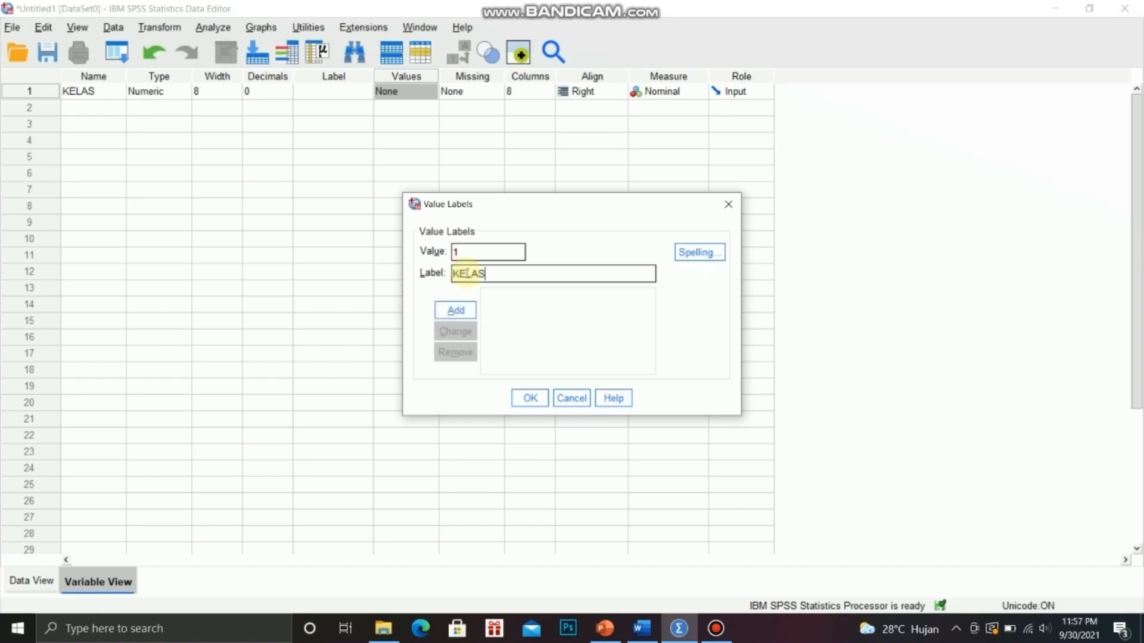
pyautogui.write(' 10 MIPA 1')
pyautogui.click(457, 313)
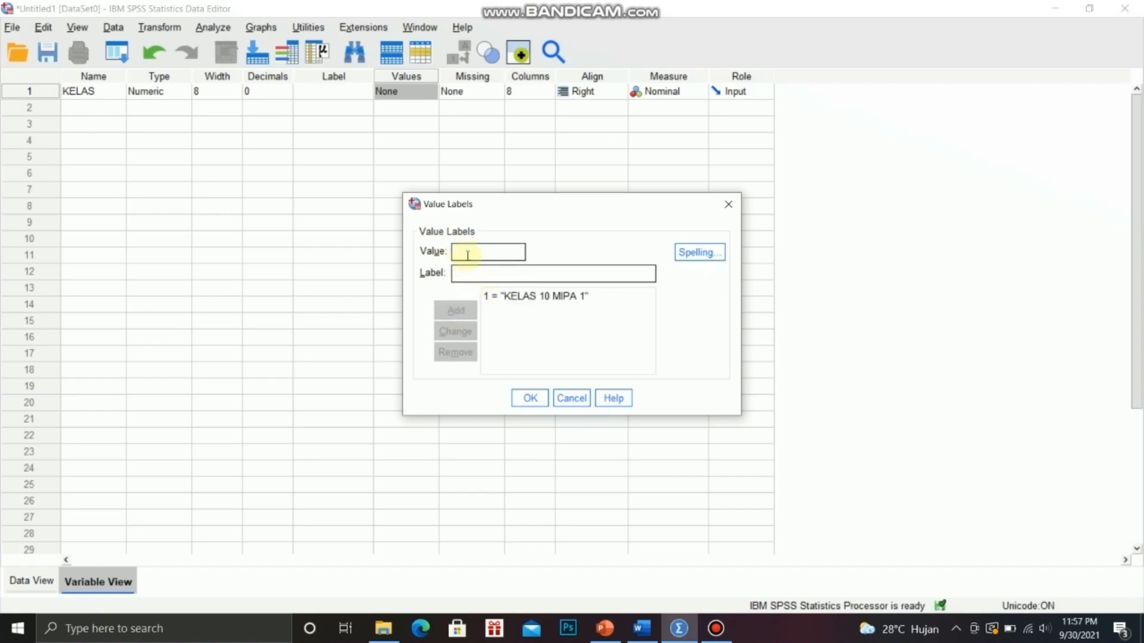
# Add the label "KELAS 10 MIPA 2" for value 2 of KELAS.
pyautogui.write('2')
pyautogui.write('KELAS ')
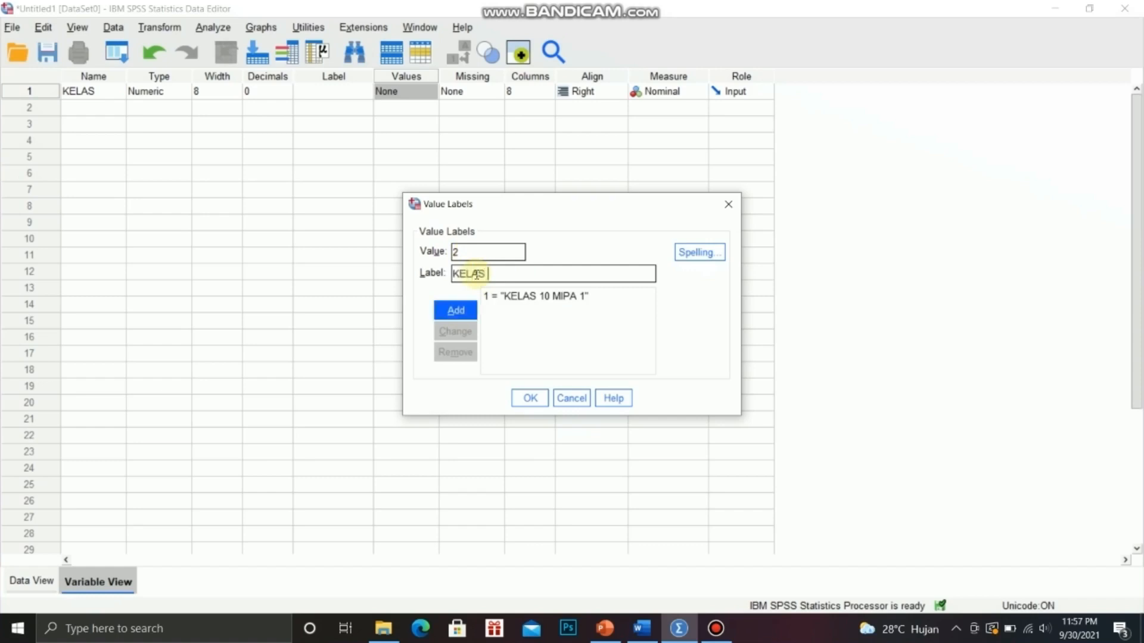
pyautogui.write('10 MIPA 2')
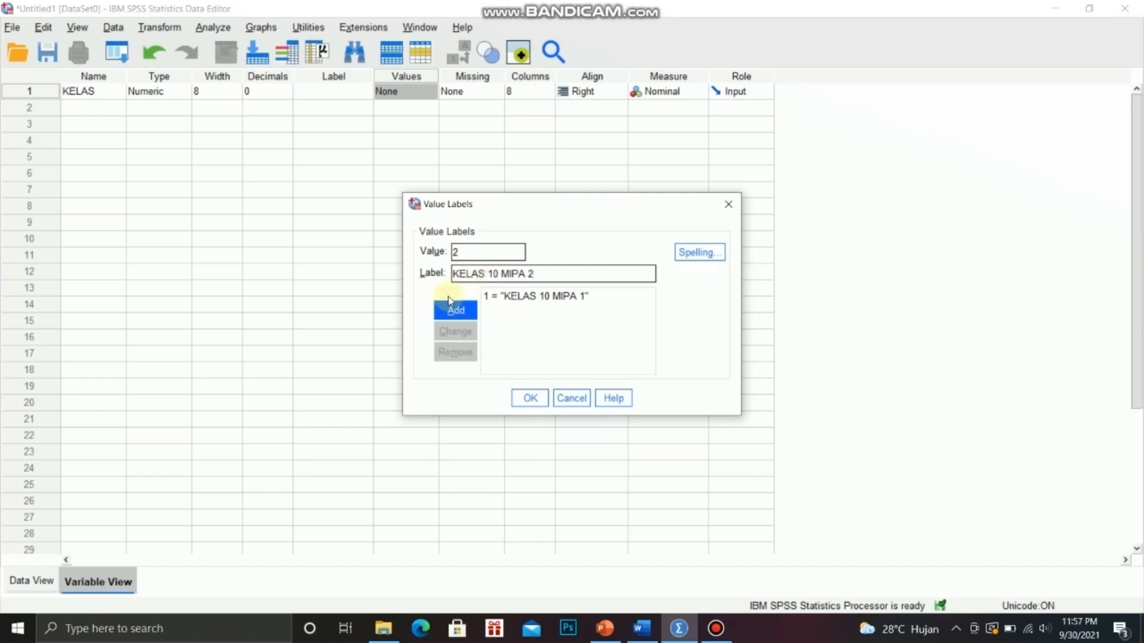
pyautogui.click(454, 312)
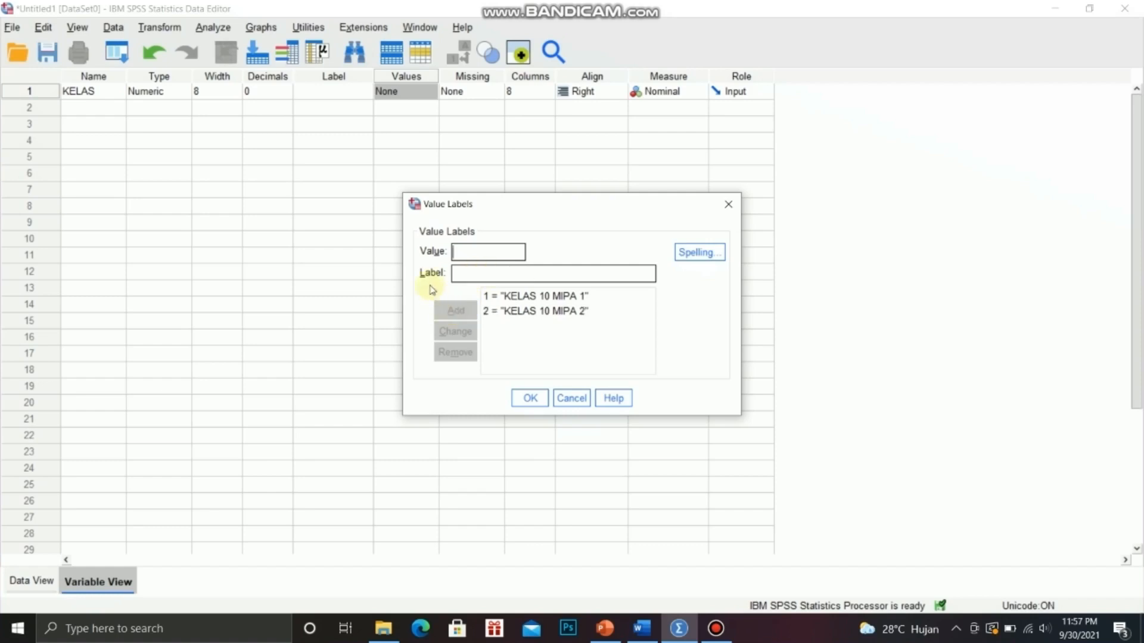
# Add the label "KELAS 10 MIPA 3" for value 3 and apply the value labels to KELAS.
pyautogui.write('3')
pyautogui.click(466, 272)
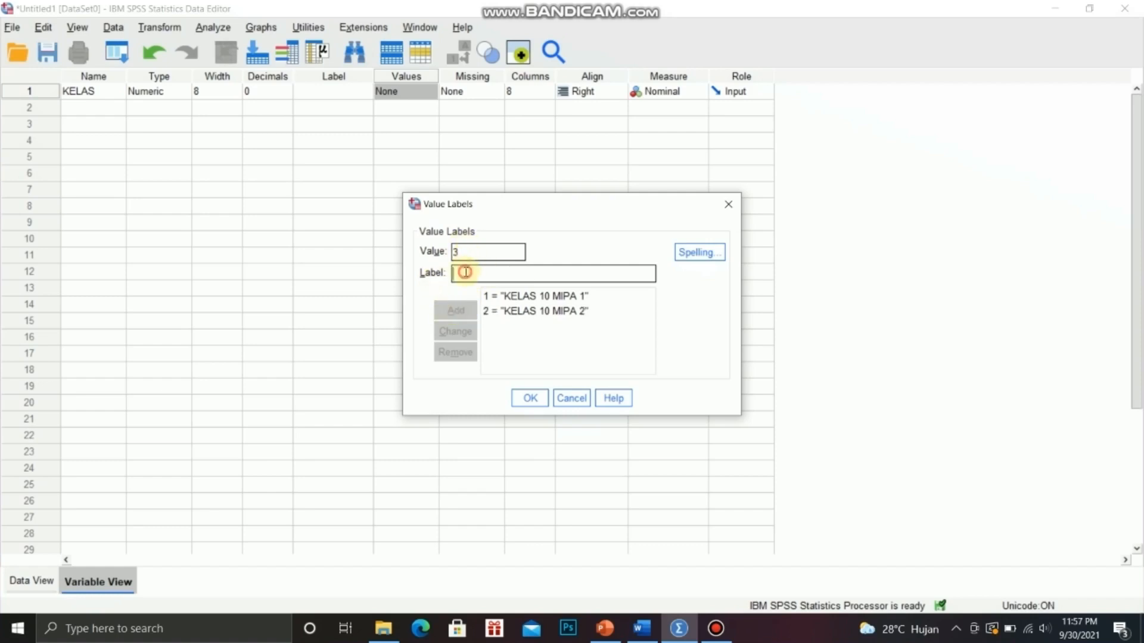
pyautogui.write('KELAS ')
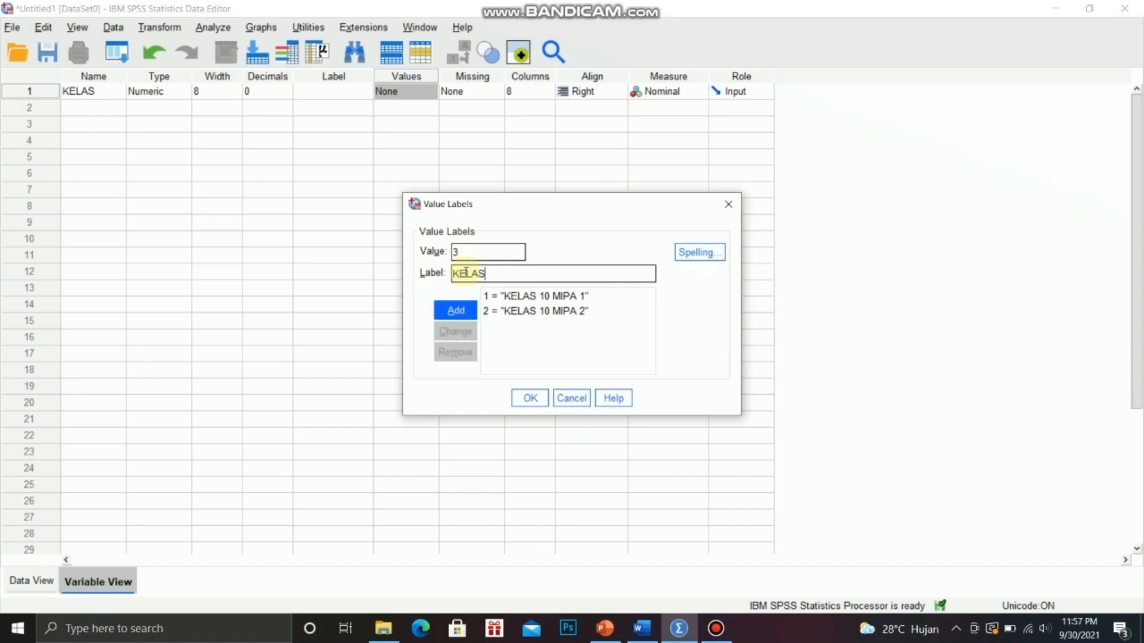
pyautogui.write('10 MIPA 3')
pyautogui.click(455, 313)
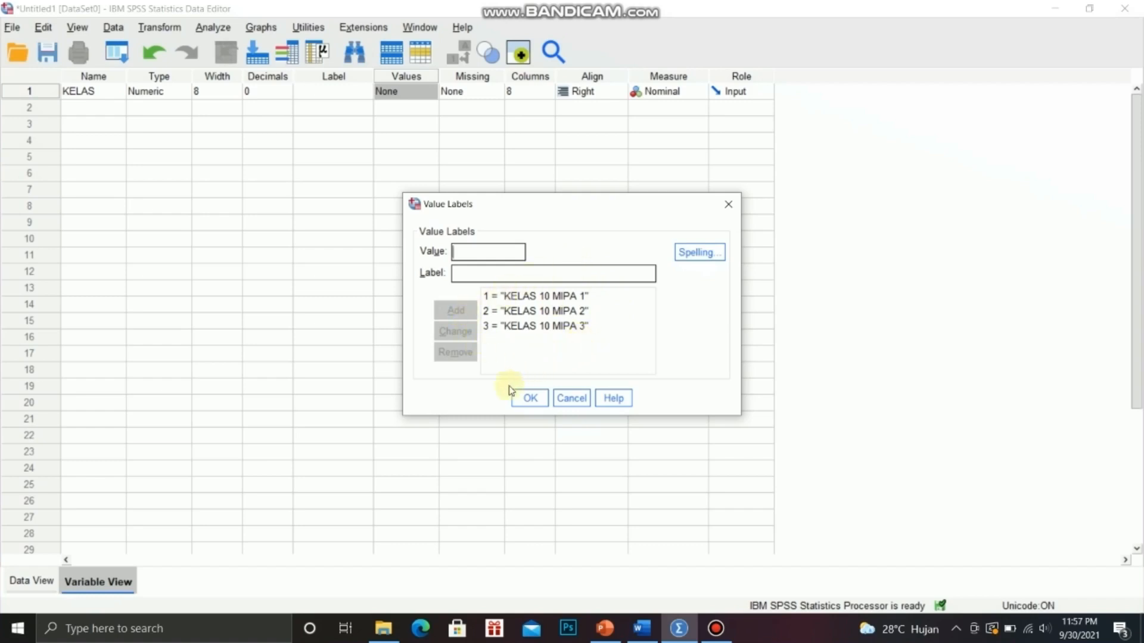
pyautogui.click(531, 400)
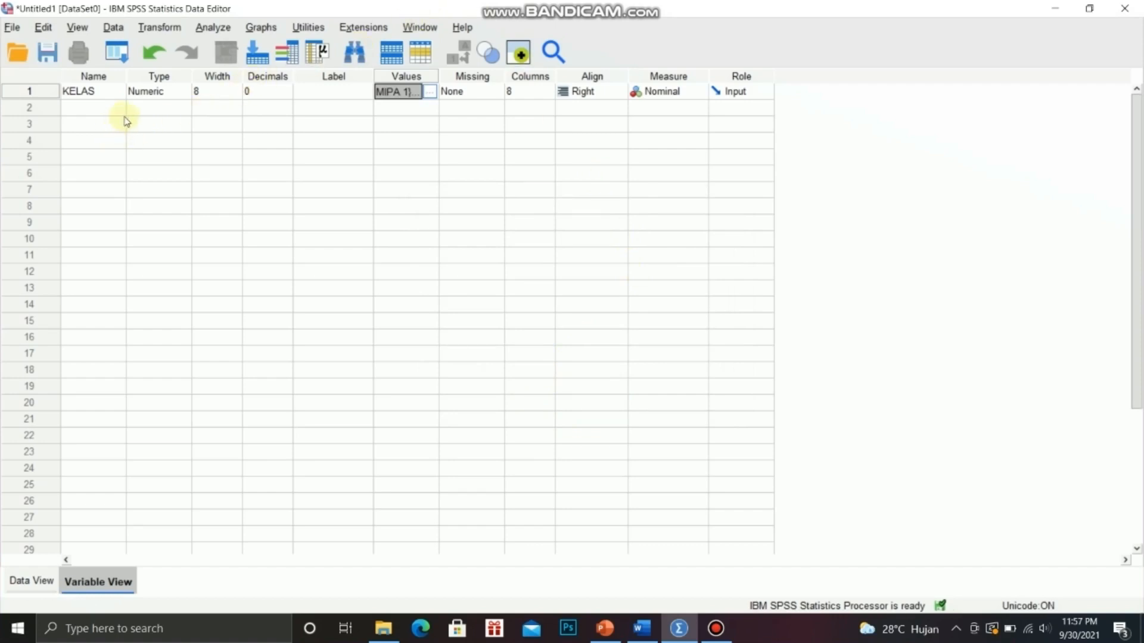
# Add a second variable named NILAI with 0 decimals and a Scale measurement level.
pyautogui.click(88, 108)
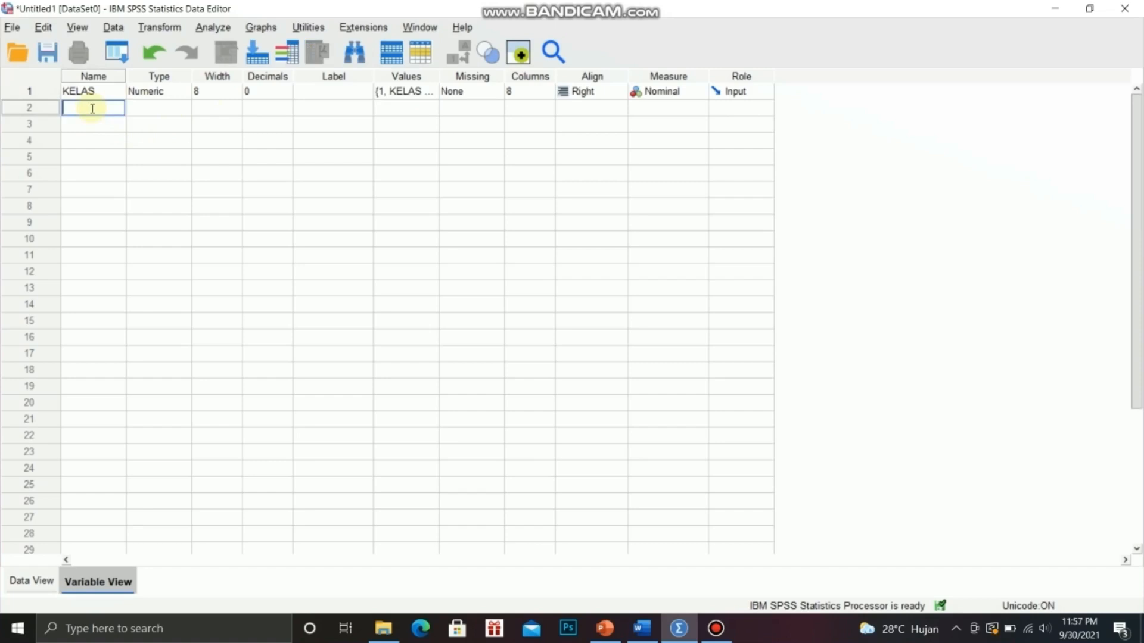
pyautogui.write('NILAI')
pyautogui.click(275, 109)
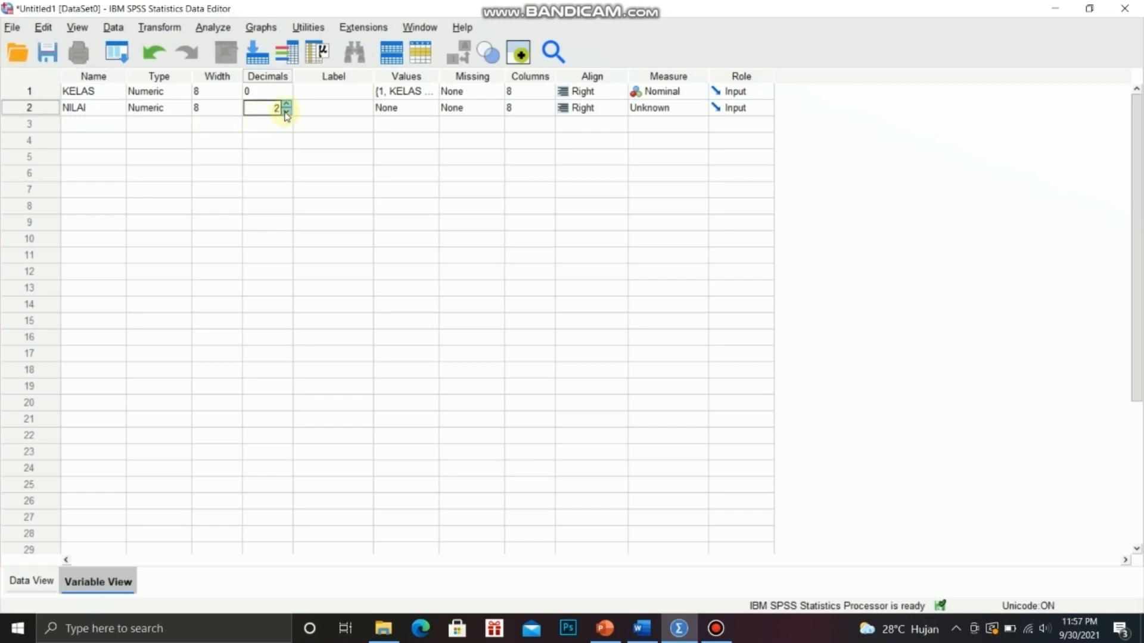
pyautogui.click(286, 112)
pyautogui.click(287, 112)
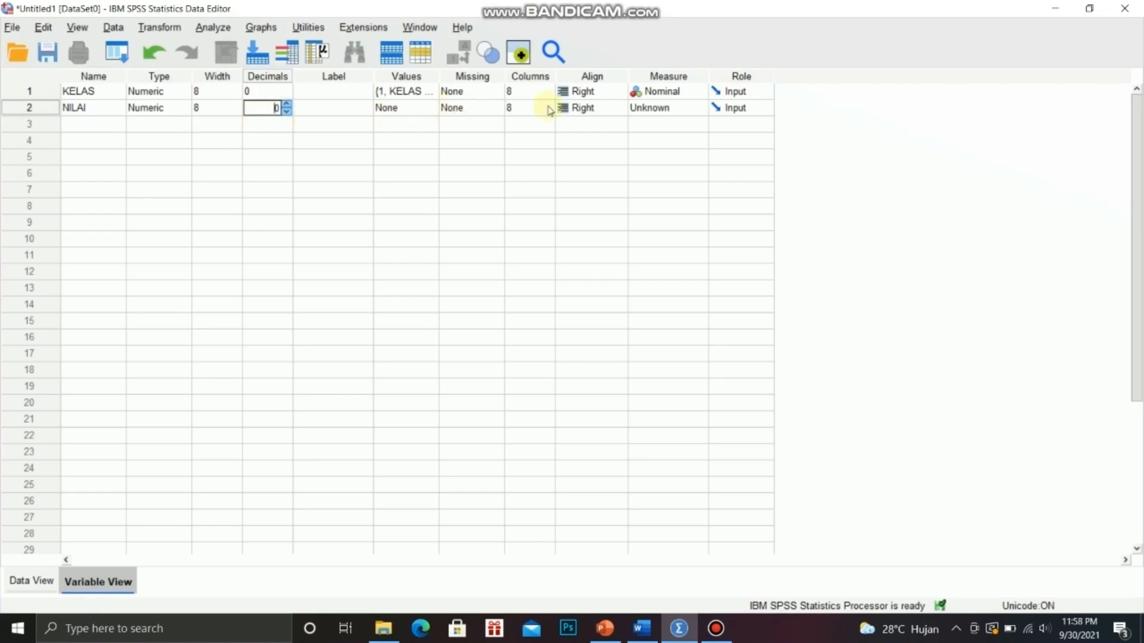
pyautogui.click(688, 113)
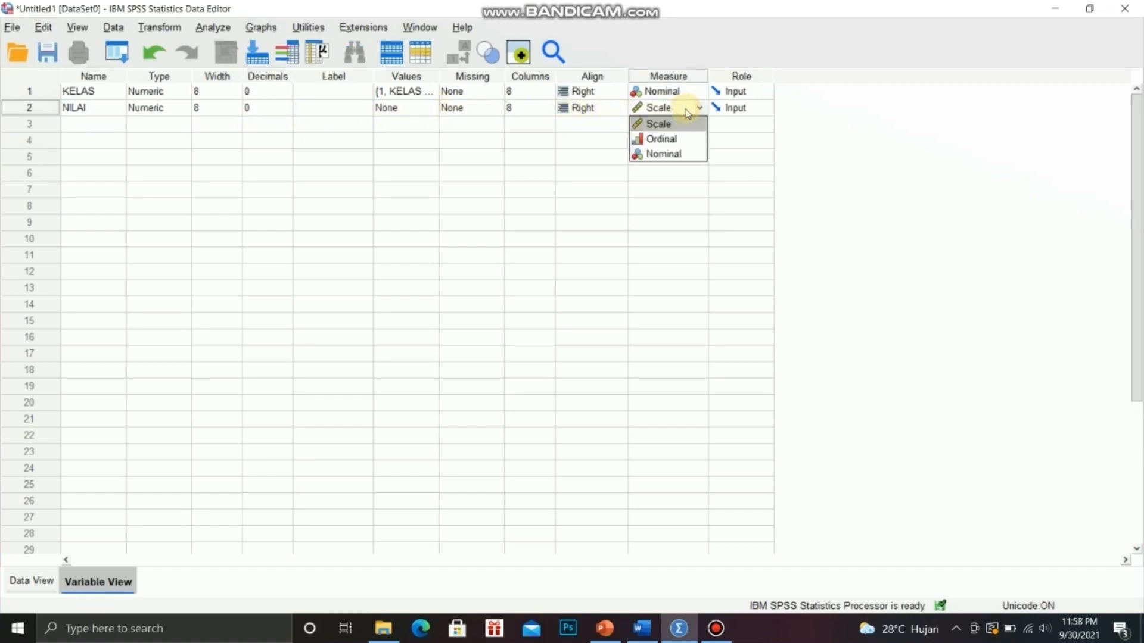
pyautogui.click(662, 124)
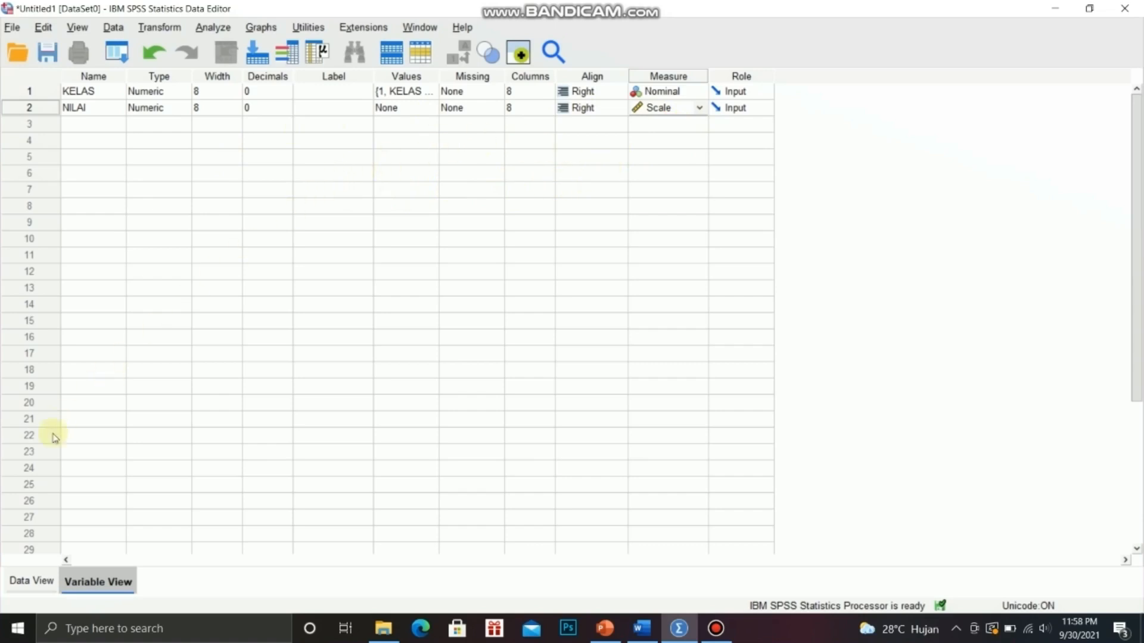
# Enter the value 1 for KELAS in data rows 1 to 25.
pyautogui.click(31, 581)
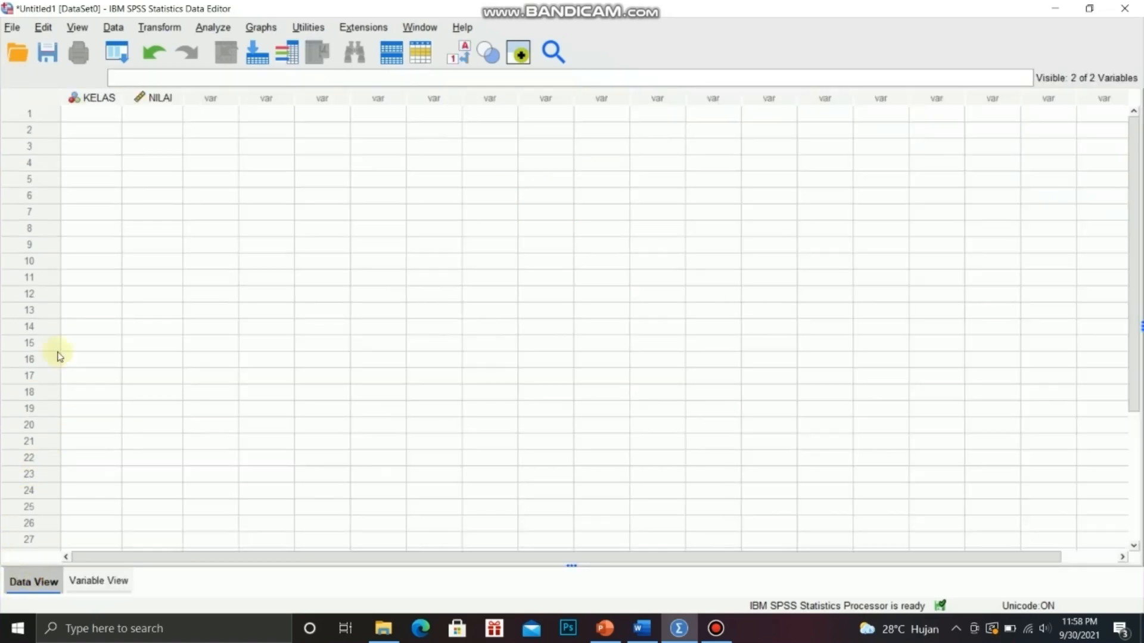
pyautogui.click(95, 112)
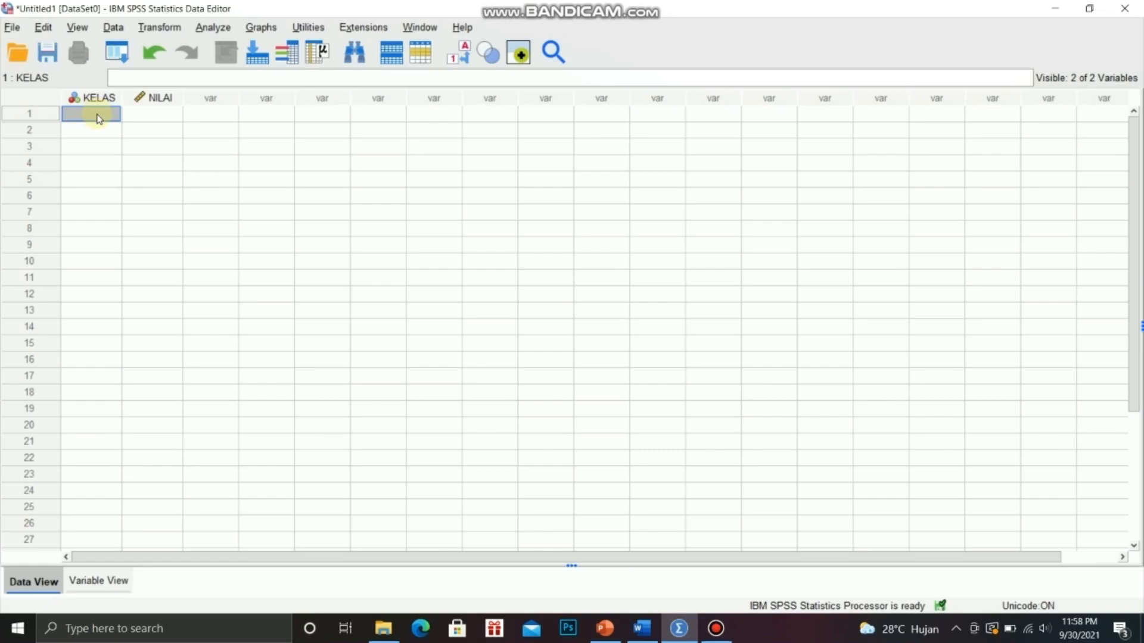
pyautogui.write('1')
pyautogui.press('Return')
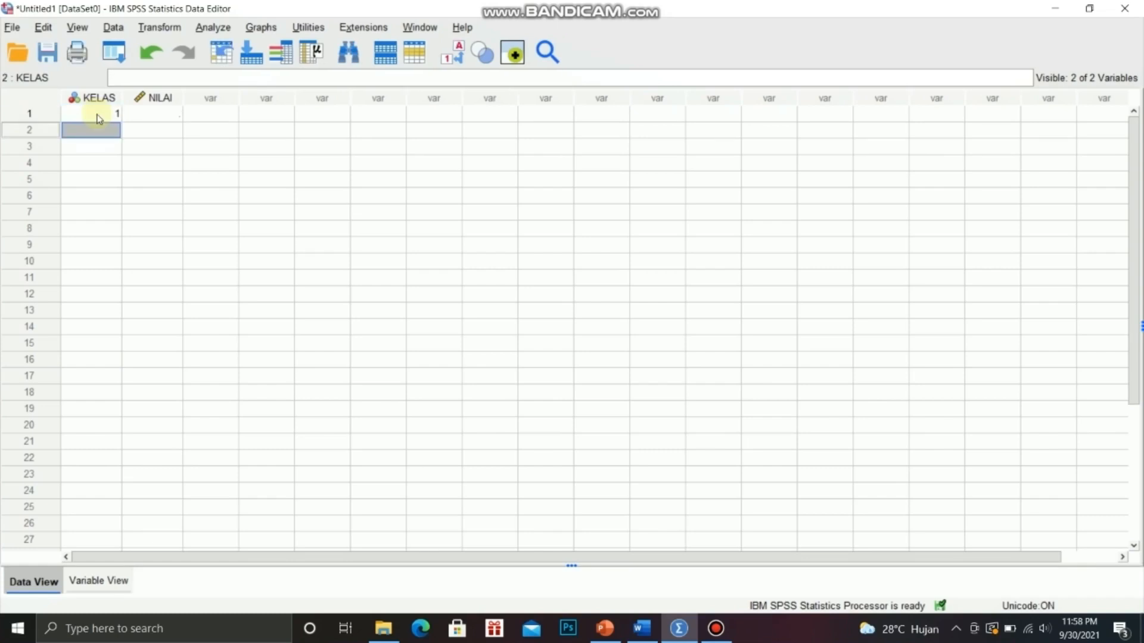
pyautogui.write('1')
pyautogui.press('Return')
pyautogui.write('1')
pyautogui.press('Return')
pyautogui.write('1 1 1')
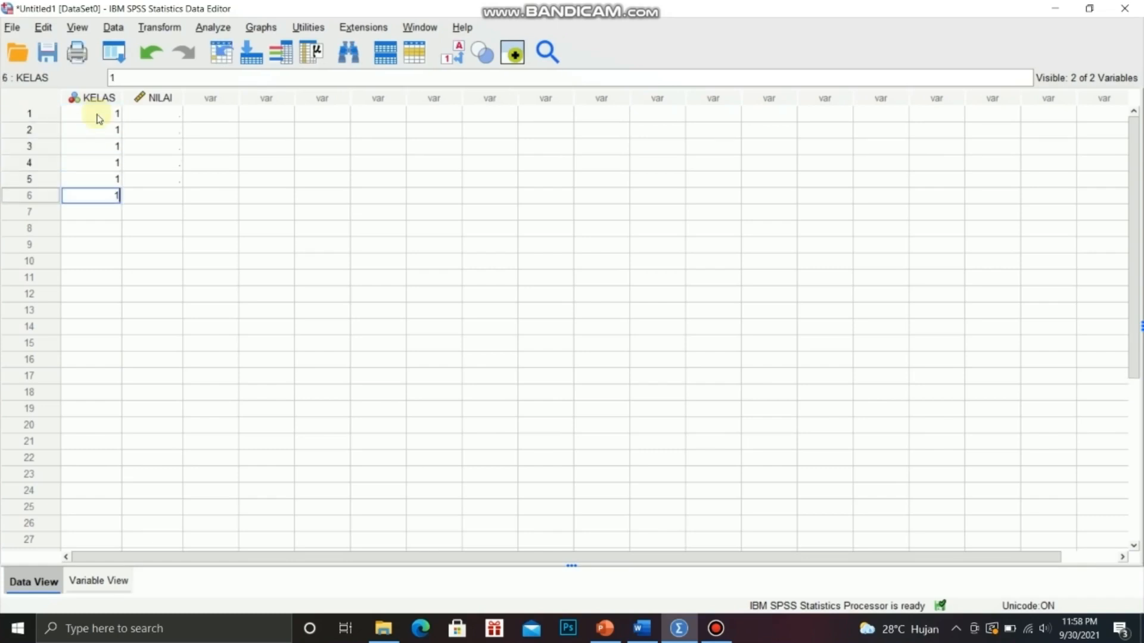
pyautogui.press('Return')
pyautogui.write('1 1 1 1 1')
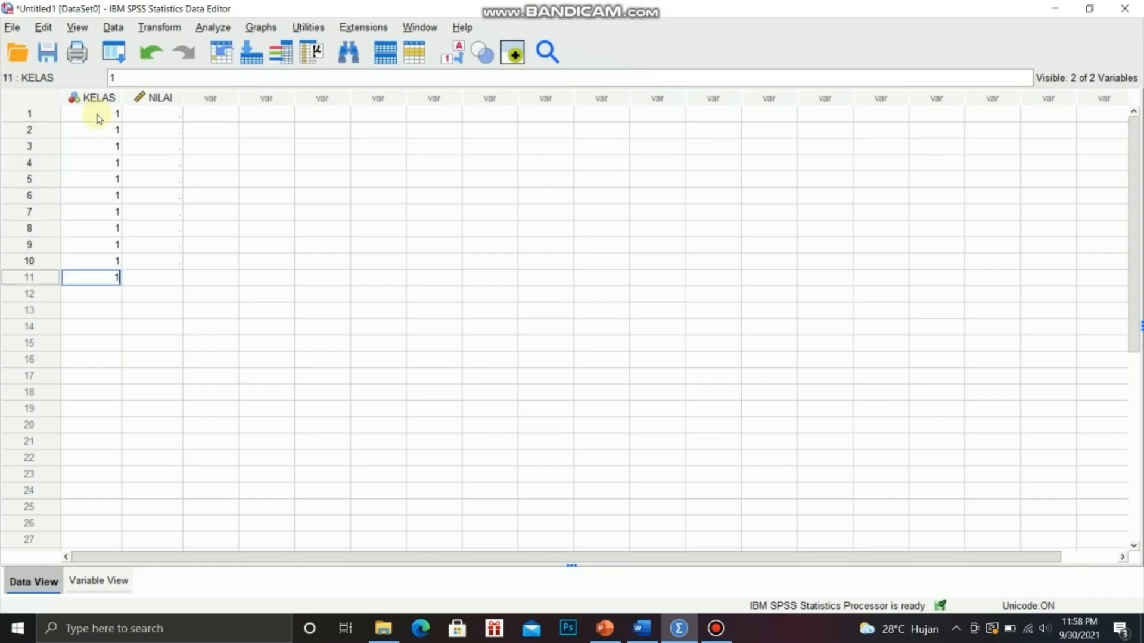
pyautogui.press('Return')
pyautogui.write('1 1 1 1 ')
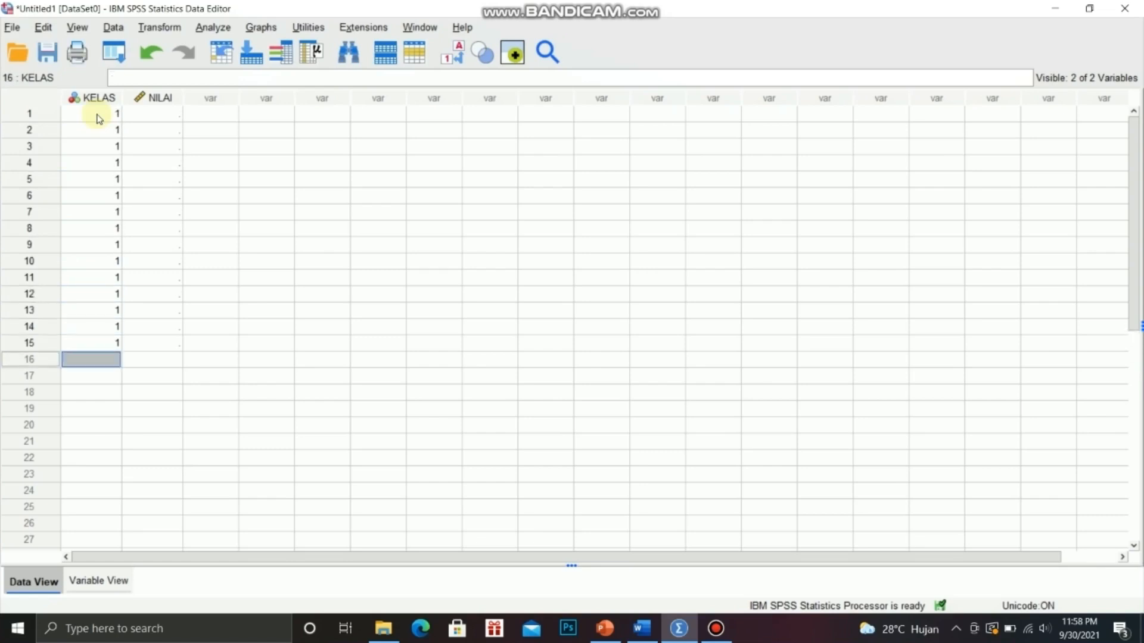
pyautogui.write('1 1 1 1 1')
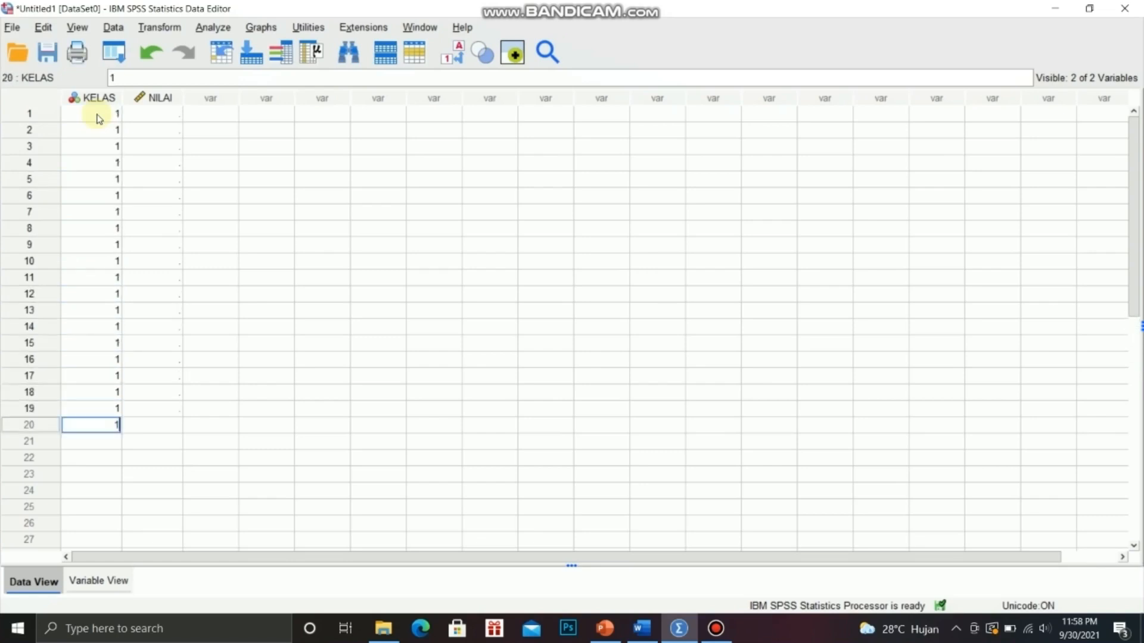
pyautogui.press('Return')
pyautogui.write('1 1 1 ')
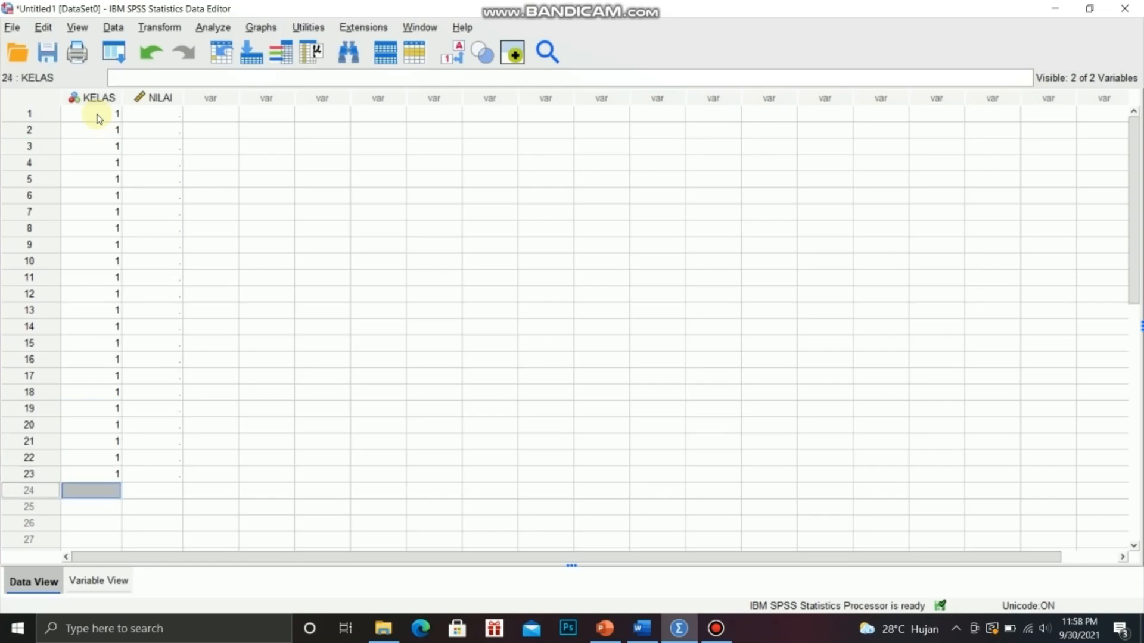
pyautogui.write('1')
pyautogui.press('Return')
pyautogui.write('1')
pyautogui.press('Return')
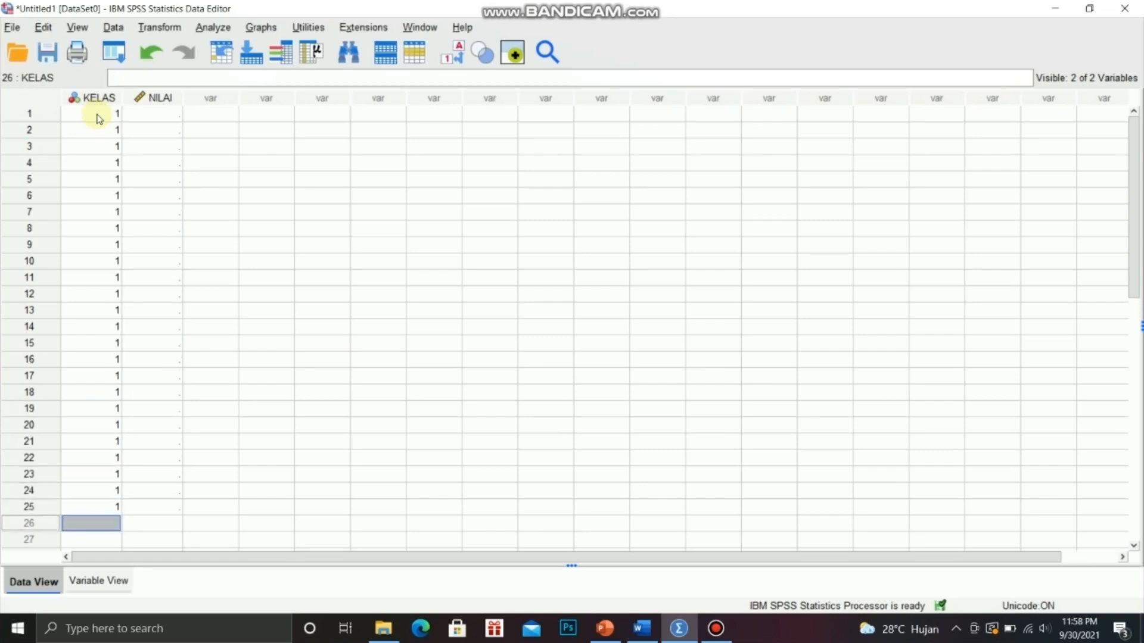
# Enter the value 2 for KELAS in data rows 26 to 50.
pyautogui.scroll(-7, 187, 258)
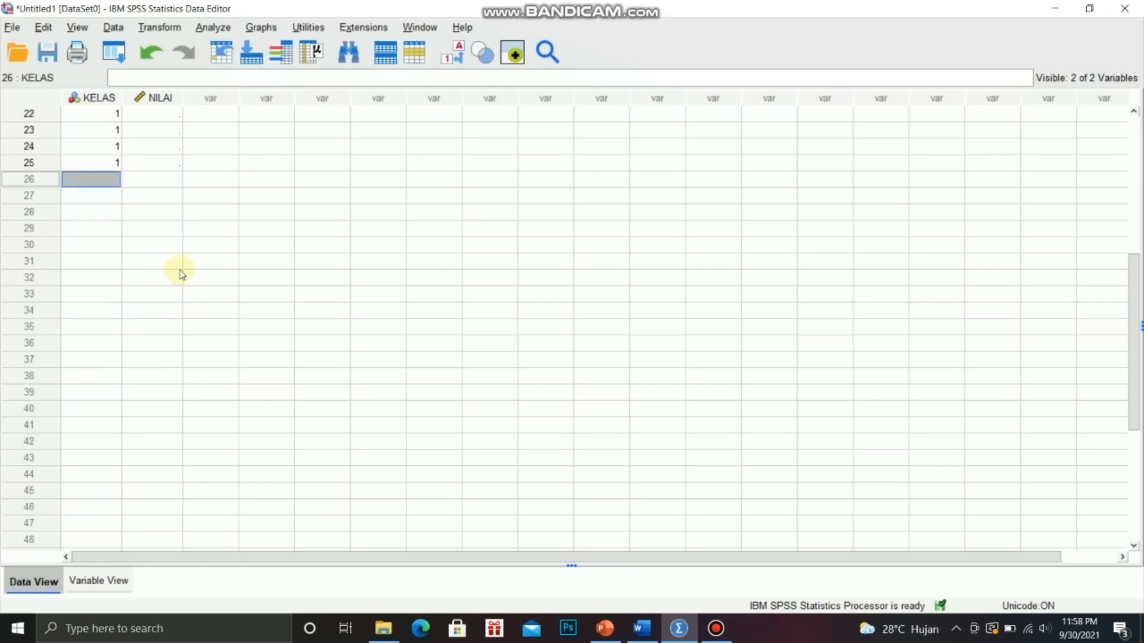
pyautogui.write('2')
pyautogui.press('Return')
pyautogui.write('2')
pyautogui.press('Return')
pyautogui.write('2')
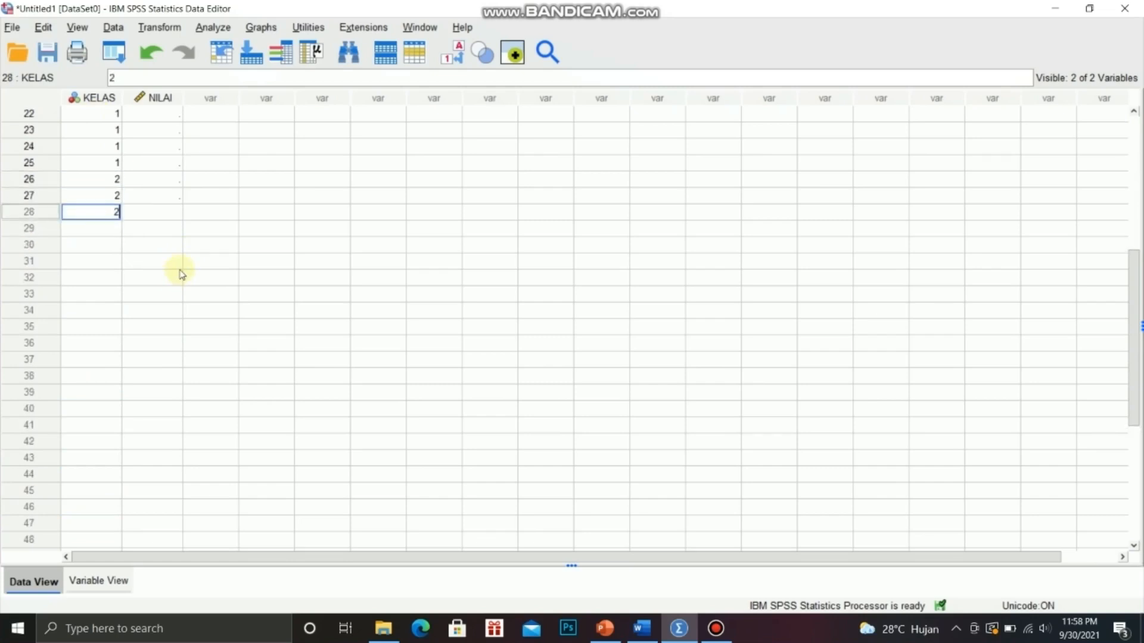
pyautogui.press('Return')
pyautogui.write('2')
pyautogui.press('Return')
pyautogui.write('2 2')
pyautogui.press('Return')
pyautogui.write('2 2')
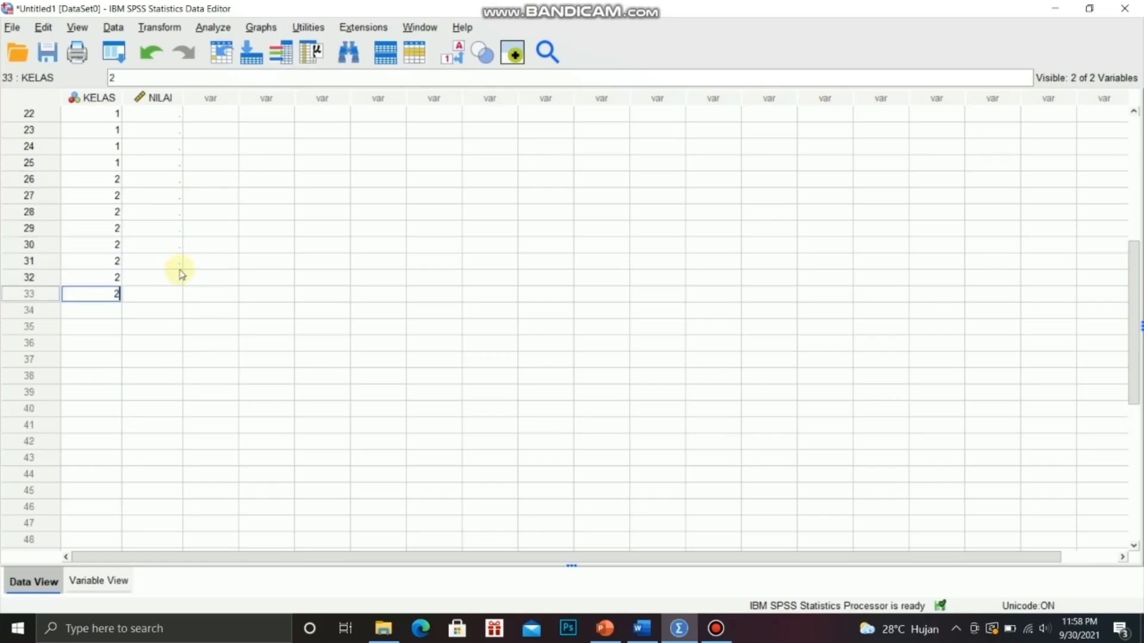
pyautogui.press('Return')
pyautogui.write('2')
pyautogui.press('Return')
pyautogui.write('2')
pyautogui.press('Return')
pyautogui.write('2')
pyautogui.press('Return')
pyautogui.write('2 2')
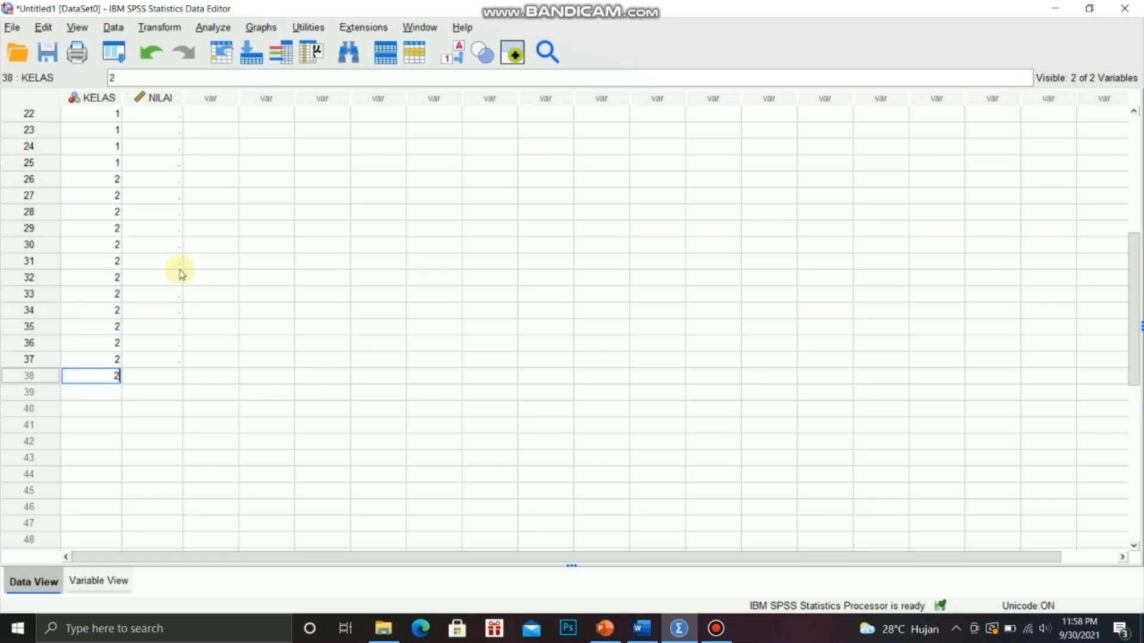
pyautogui.press('Return')
pyautogui.write('2 2')
pyautogui.press('Return')
pyautogui.write('2')
pyautogui.press('Return')
pyautogui.write('2')
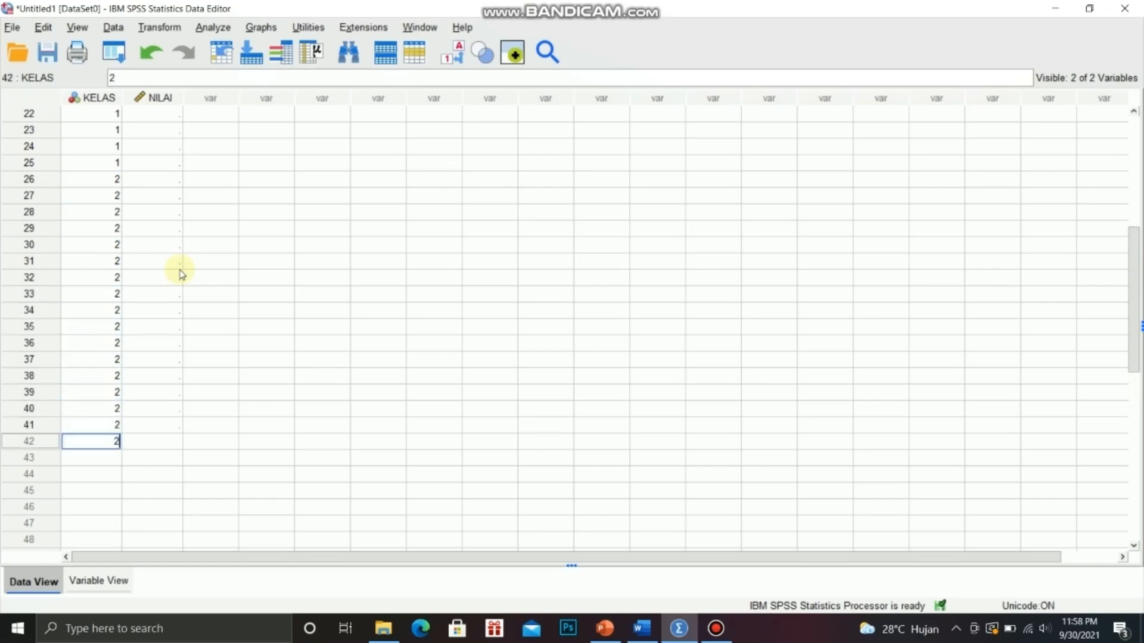
pyautogui.press('Return')
pyautogui.write('2')
pyautogui.press('Return')
pyautogui.write('2')
pyautogui.press('Return')
pyautogui.write('2')
pyautogui.press('Return')
pyautogui.write('2')
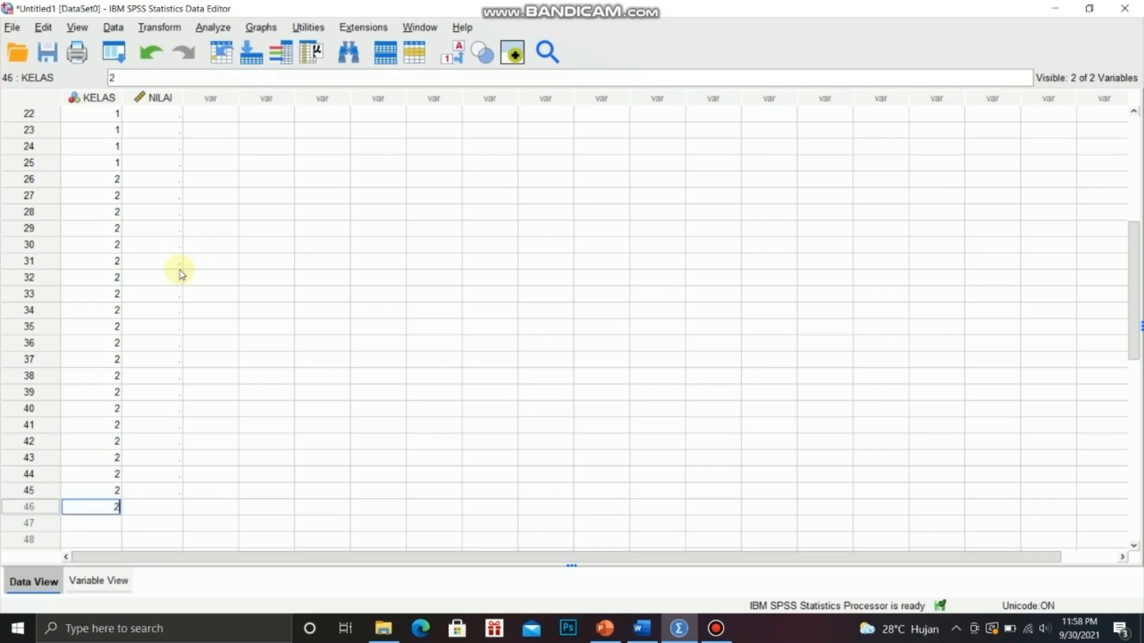
pyautogui.press('Return')
pyautogui.write('2')
pyautogui.press('Return')
pyautogui.write('2')
pyautogui.press('Return')
pyautogui.write('2')
pyautogui.press('Return')
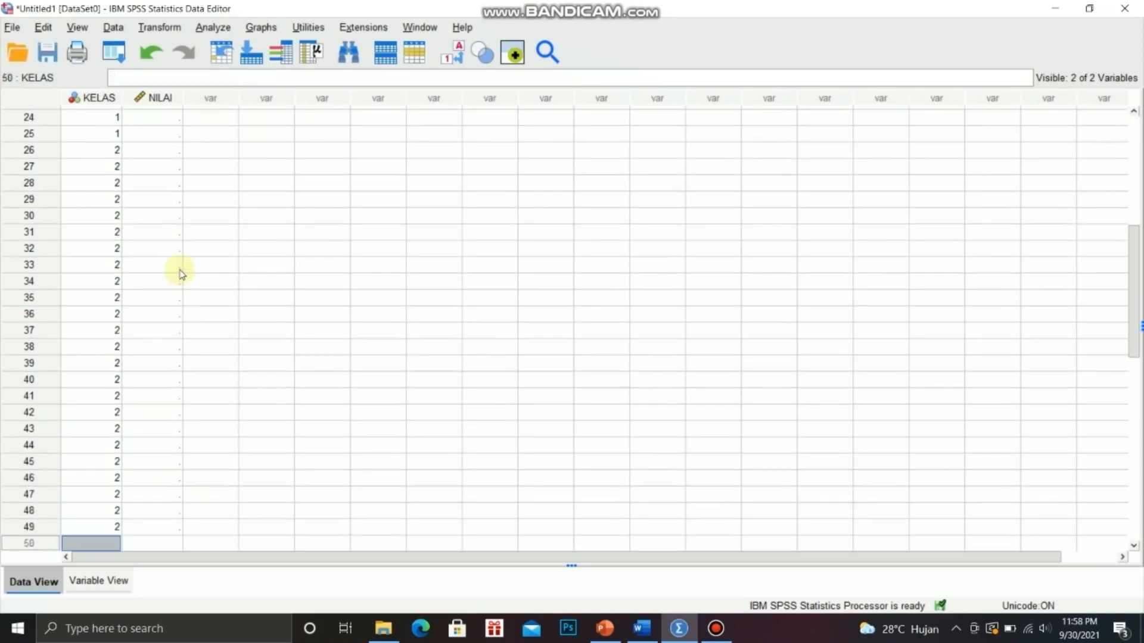
pyautogui.write('2')
pyautogui.press('Return')
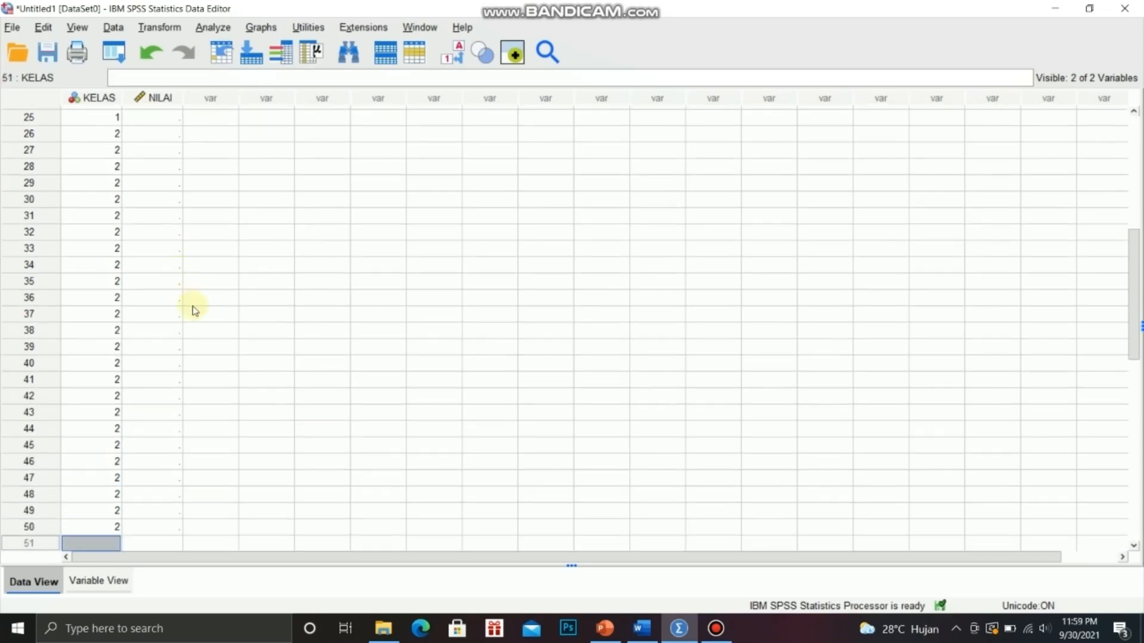
# Enter the value 3 for KELAS in data rows 51 to 75.
pyautogui.scroll(-6, 188, 307)
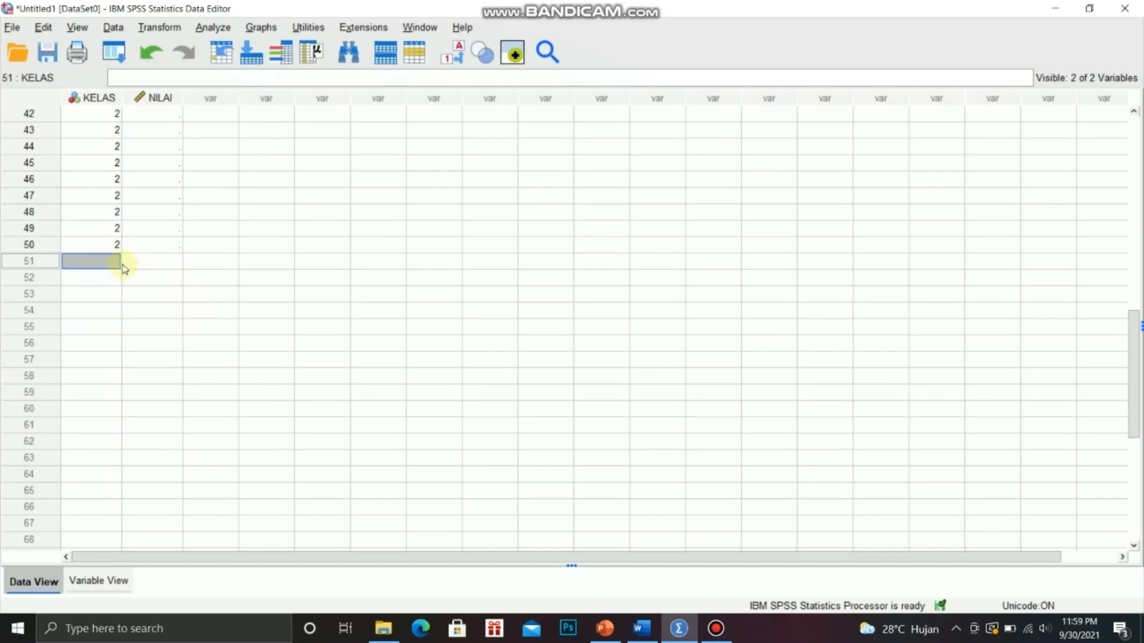
pyautogui.write('3')
pyautogui.press('Return')
pyautogui.write('3')
pyautogui.press('Return')
pyautogui.write('3')
pyautogui.press('Return')
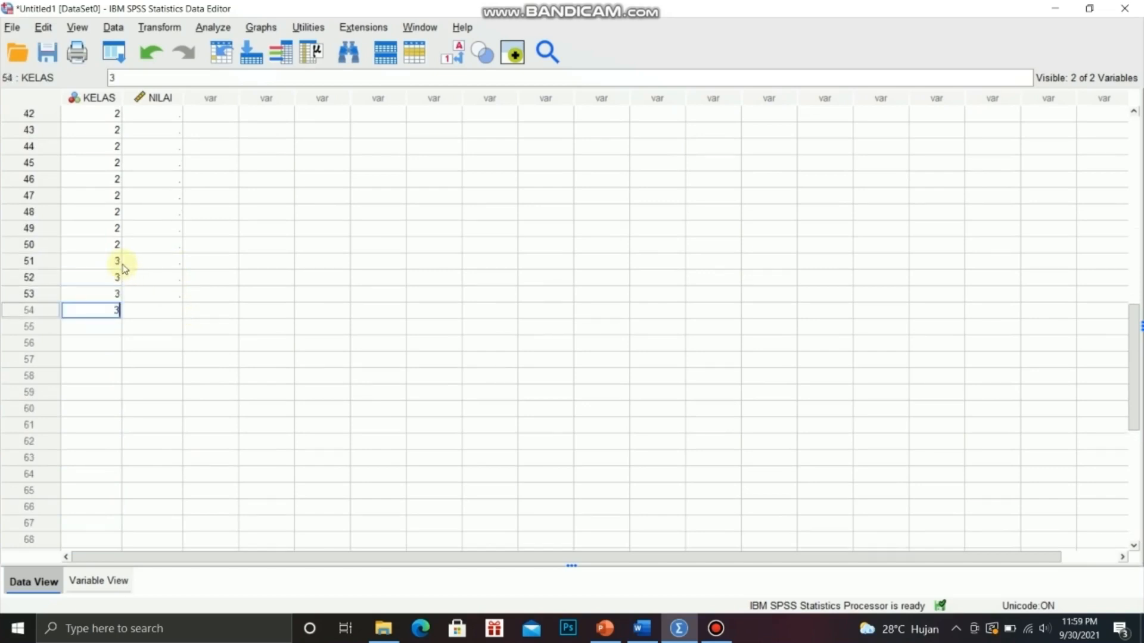
pyautogui.write('3')
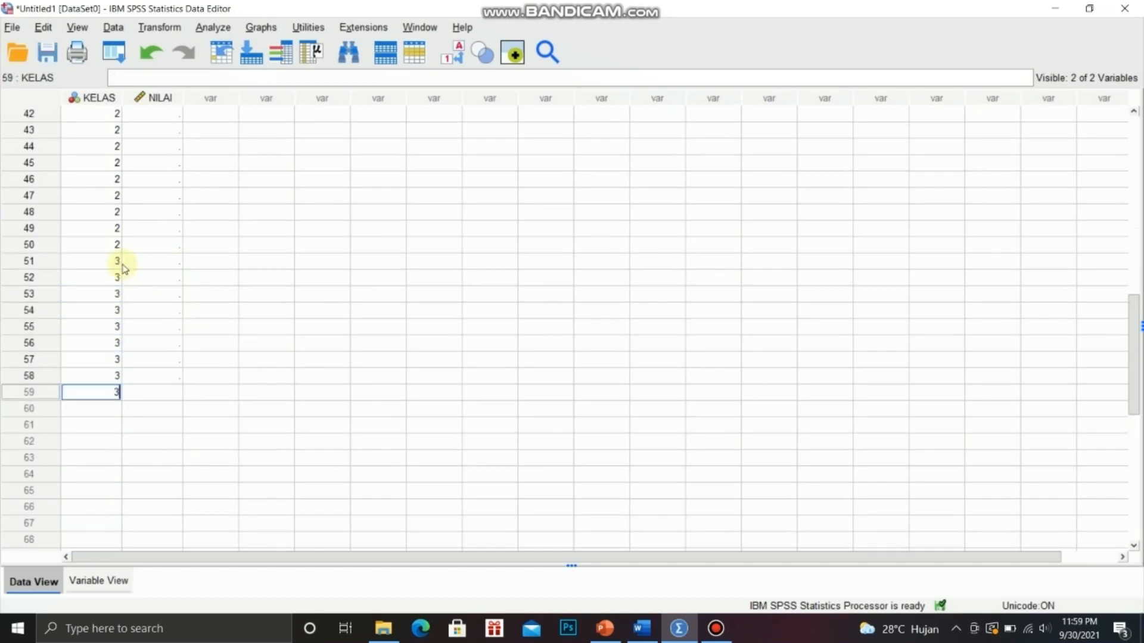
pyautogui.write(' 3 3 3 3 3 3 3 3 3 3 ')
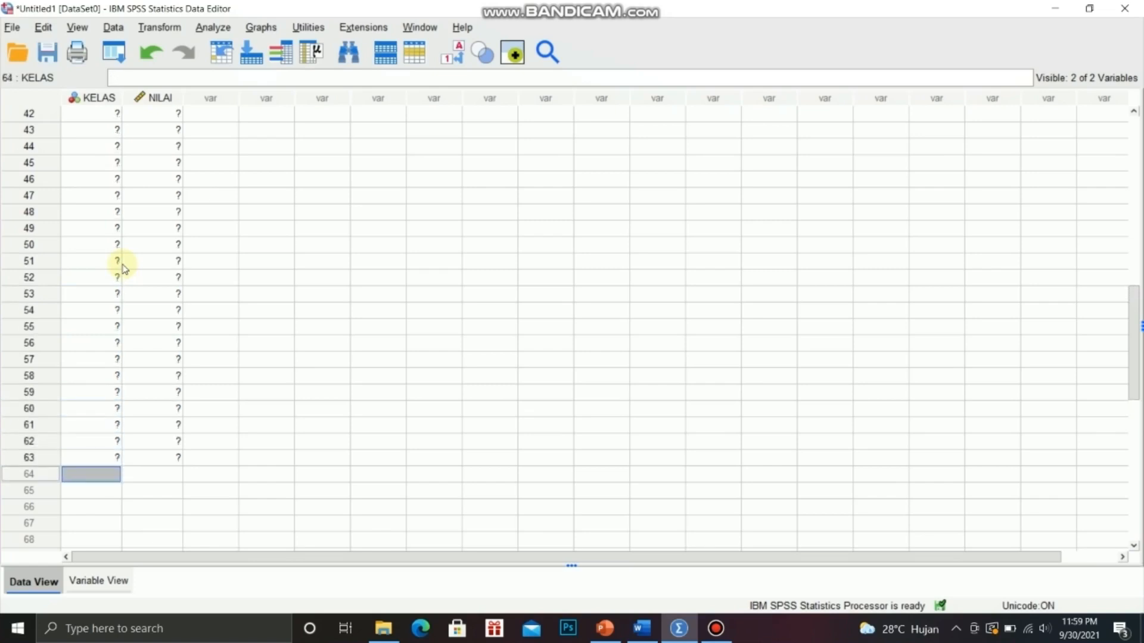
pyautogui.write('3')
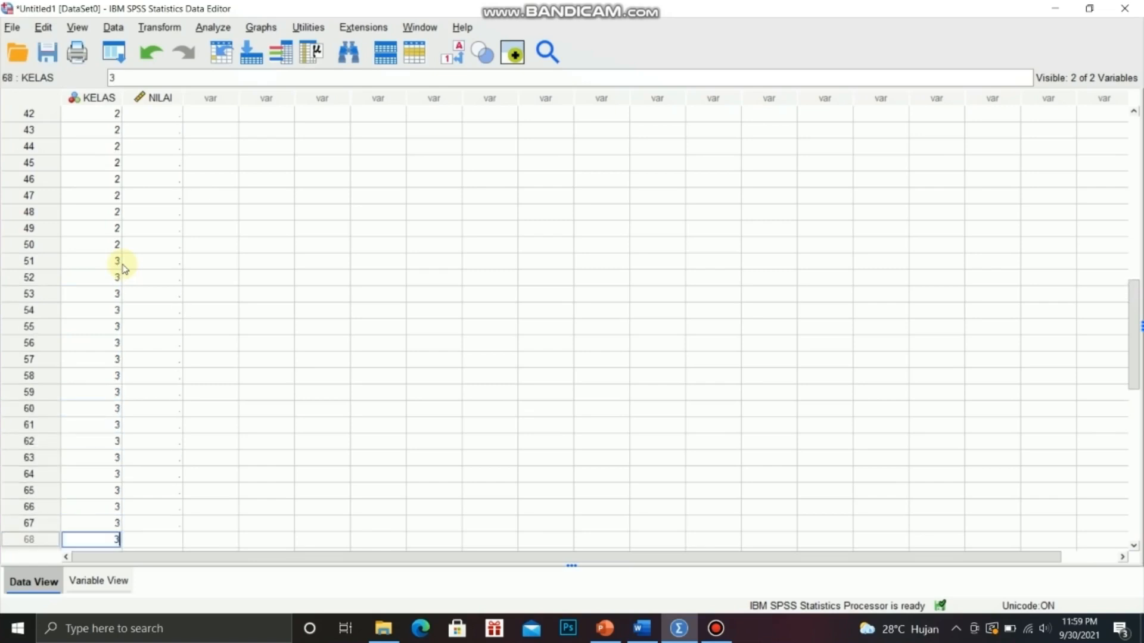
pyautogui.write(' 3 3 3 3 3 3 3 3')
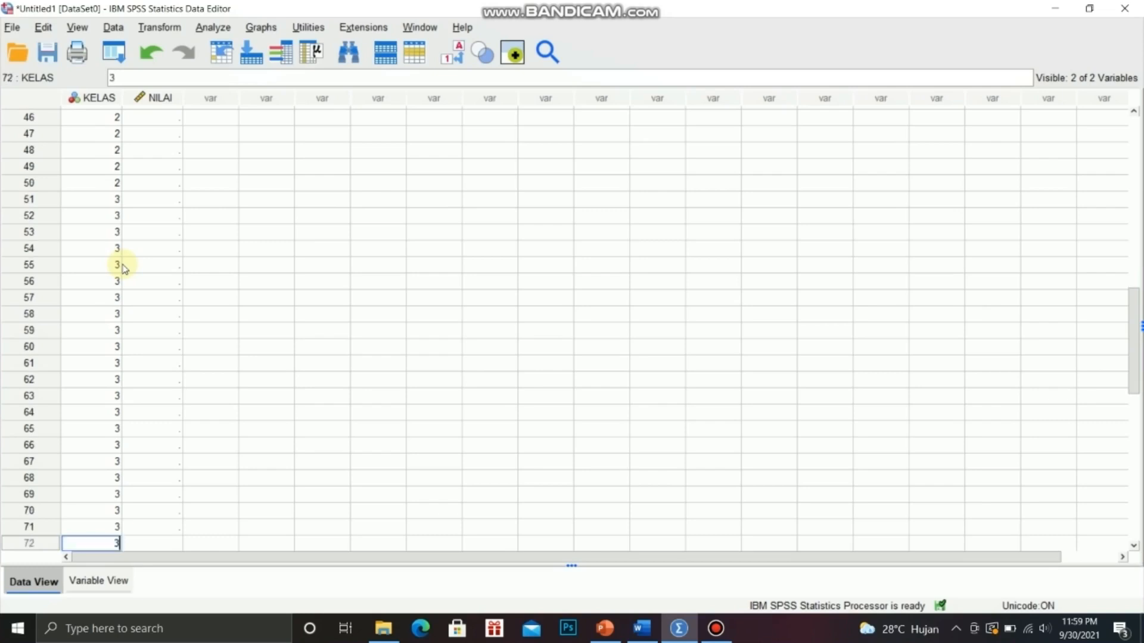
pyautogui.write(' 3 3')
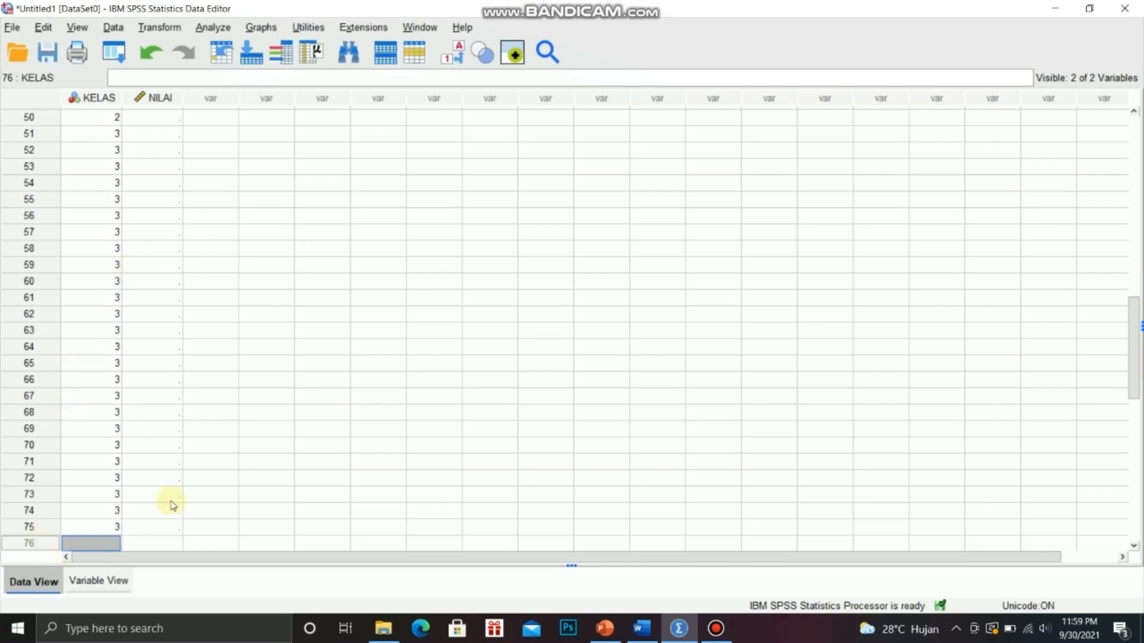
# Select the first NILAI cell, switch to the Word document DATA UNTUK UJI HOMOGENITAS and copy the 25 scores of 10 MIPA 1.
pyautogui.scroll(9, 206, 463)
pyautogui.scroll(8, 206, 463)
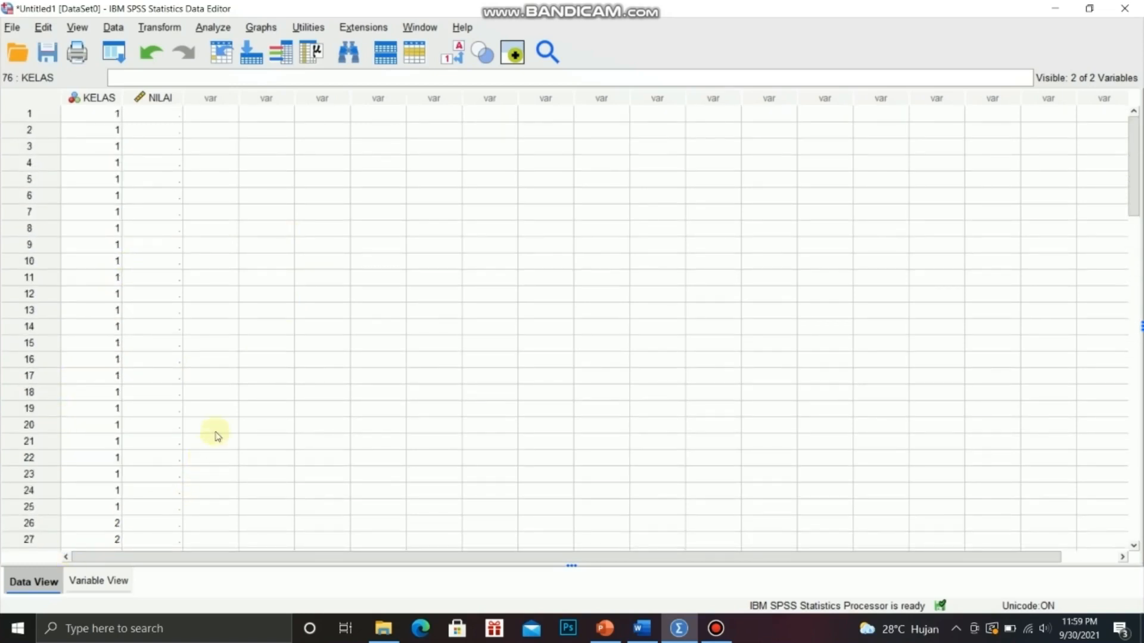
pyautogui.click(167, 114)
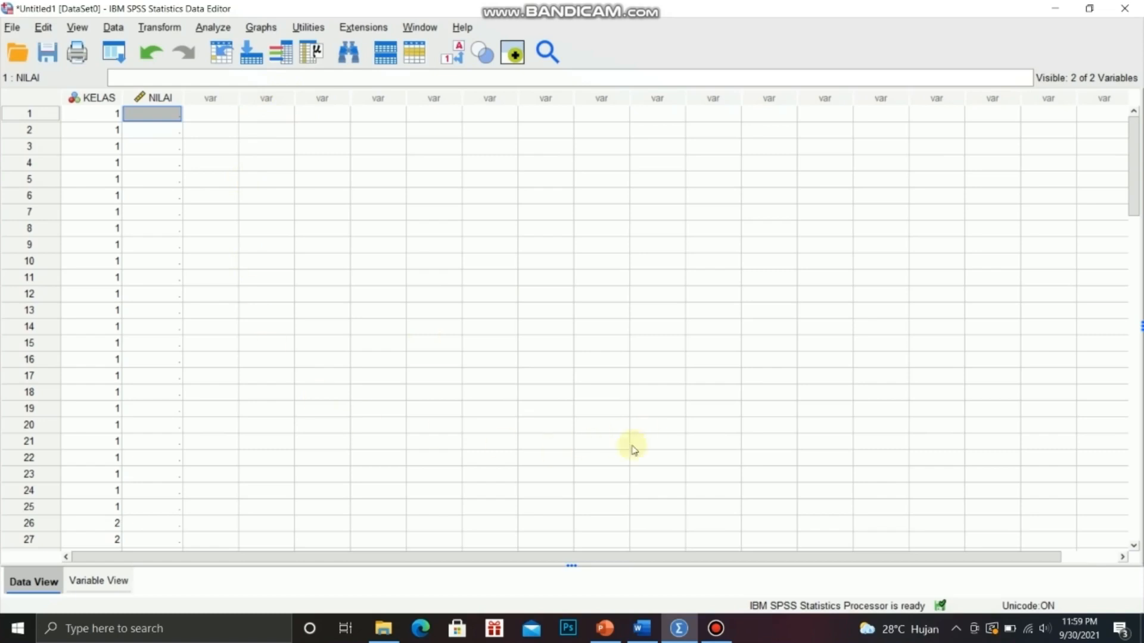
pyautogui.click(642, 629)
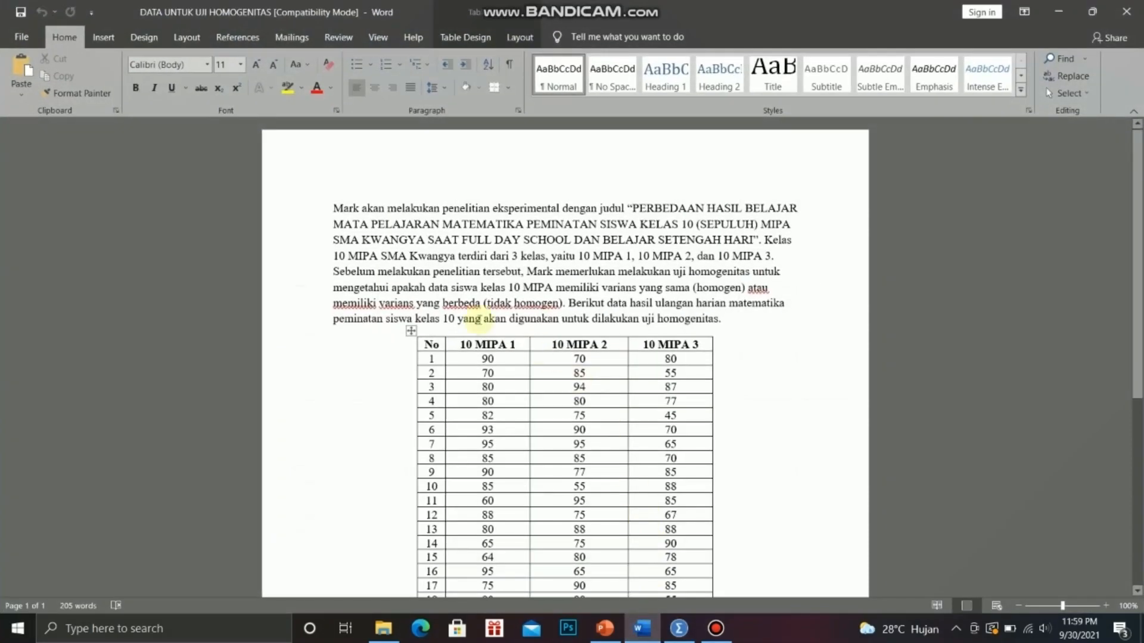
pyautogui.scroll(-2, 487, 324)
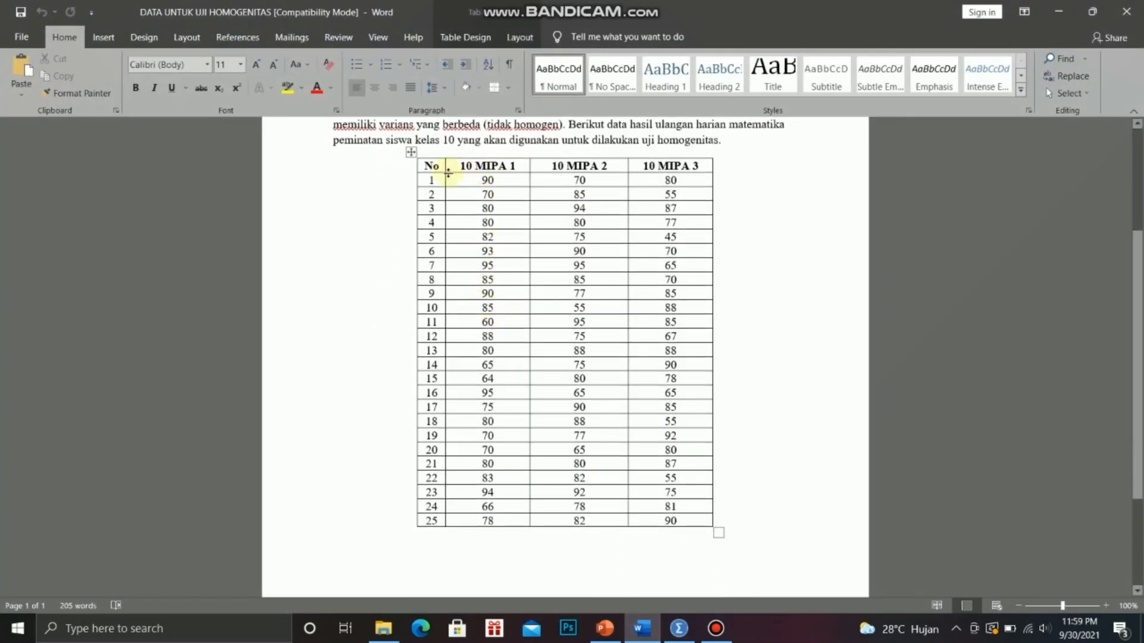
pyautogui.moveTo(464, 177); pyautogui.dragTo(486, 519)
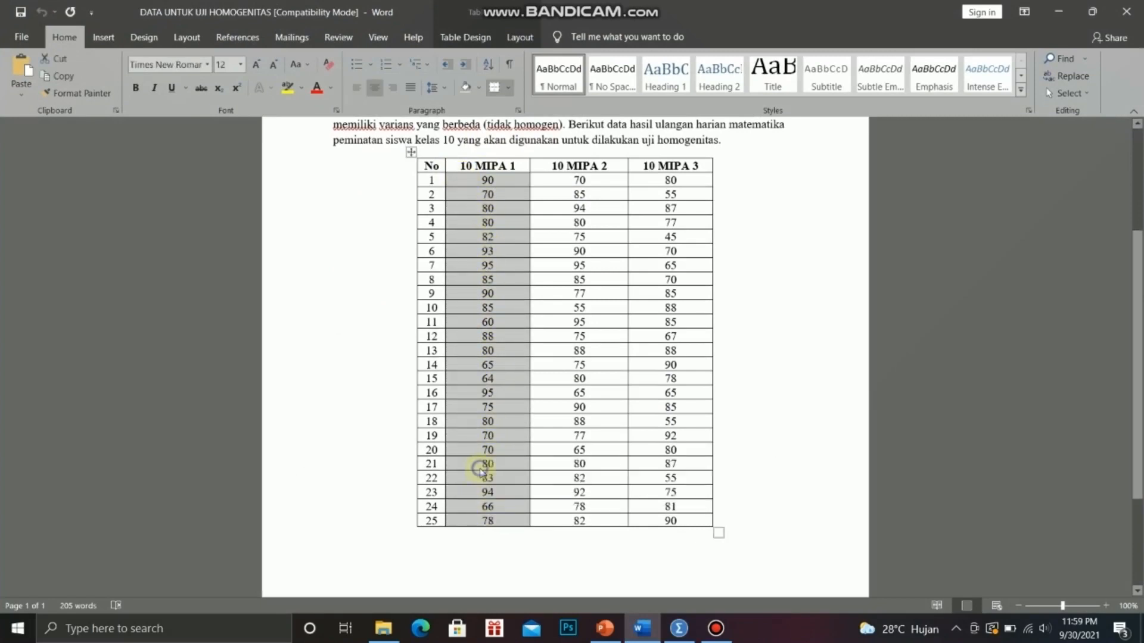
pyautogui.rightClick(481, 471)
pyautogui.click(516, 290)
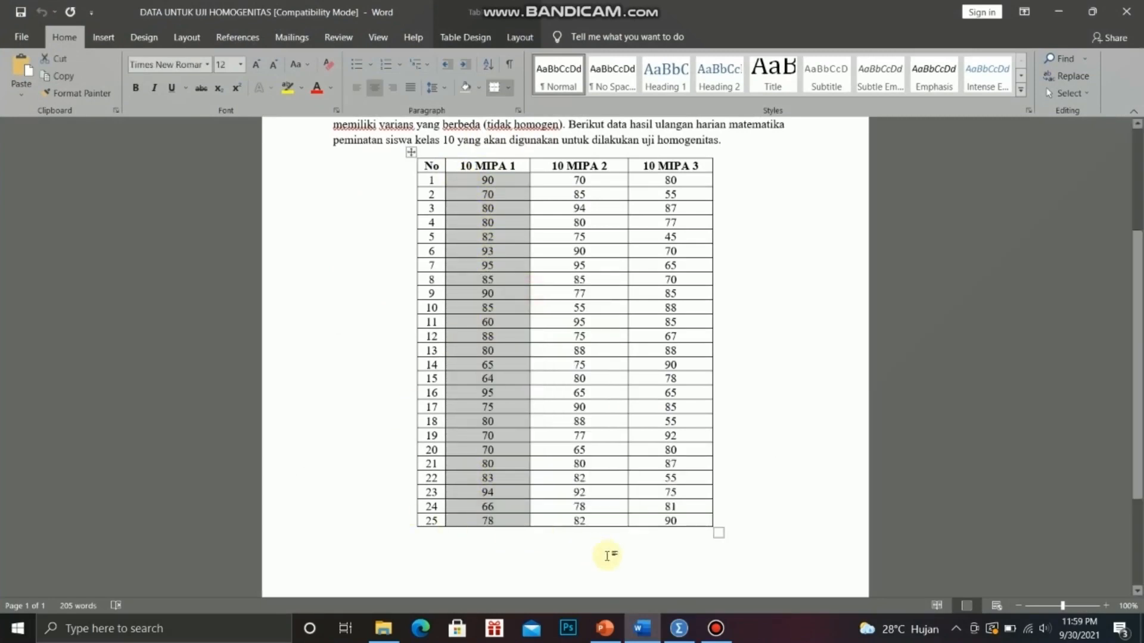
# Switch back to SPSS and paste the copied 10 MIPA 1 scores into NILAI starting at row 1.
pyautogui.click(676, 633)
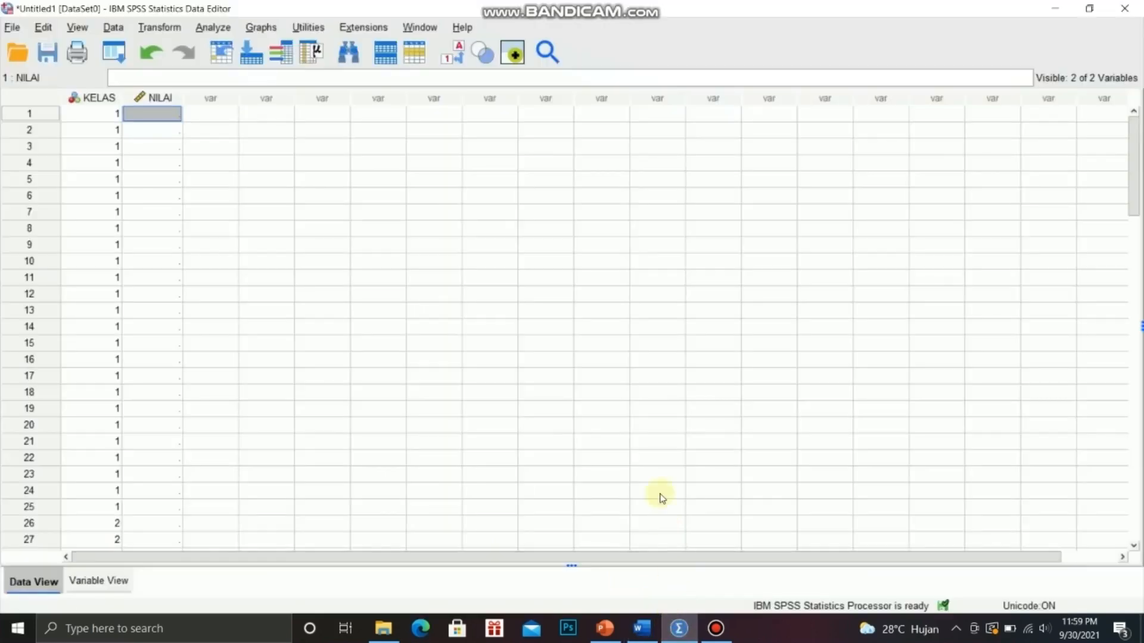
pyautogui.rightClick(149, 113)
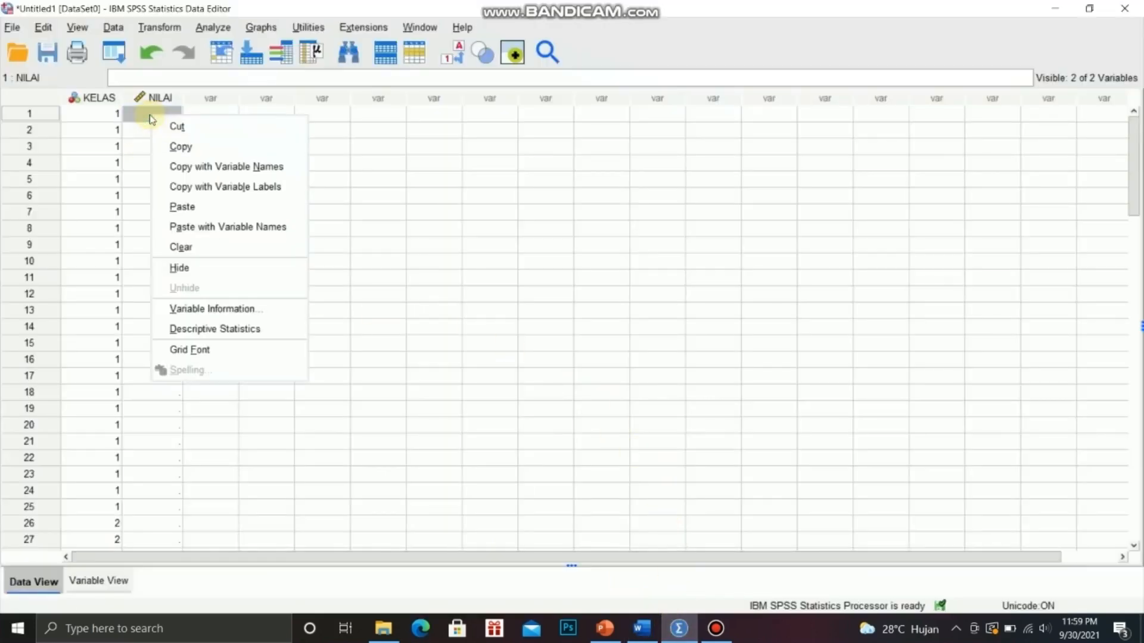
pyautogui.click(173, 207)
# Select the NILAI cell in row 26, then switch to the Word document and copy the 25 scores of 10 MIPA 2.
pyautogui.scroll(-4, 243, 243)
pyautogui.scroll(-3, 244, 243)
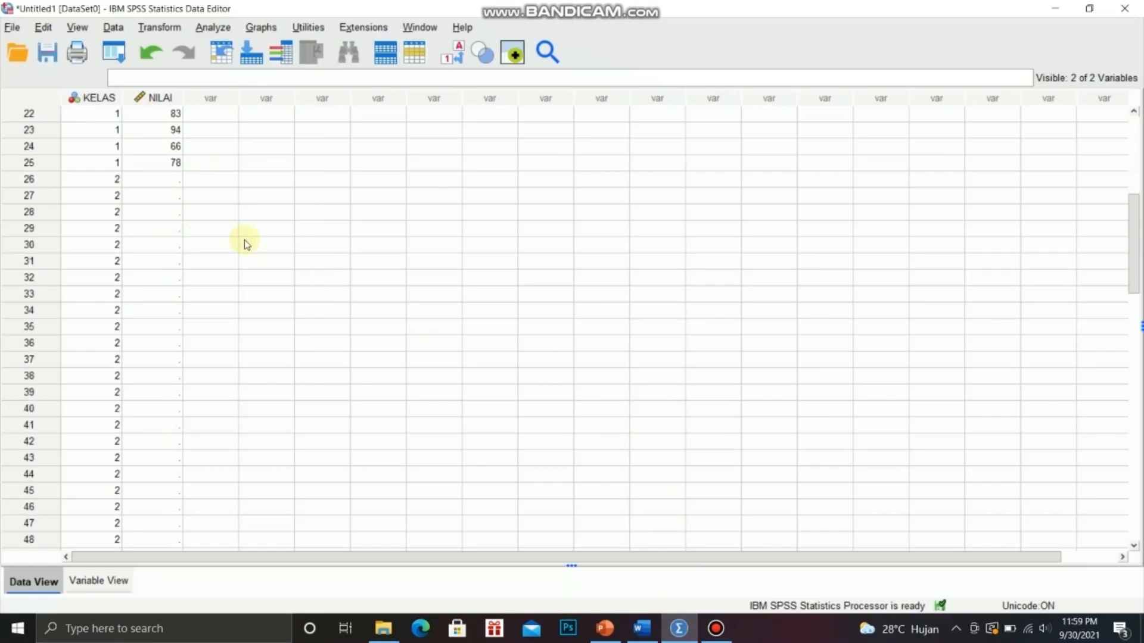
pyautogui.click(176, 182)
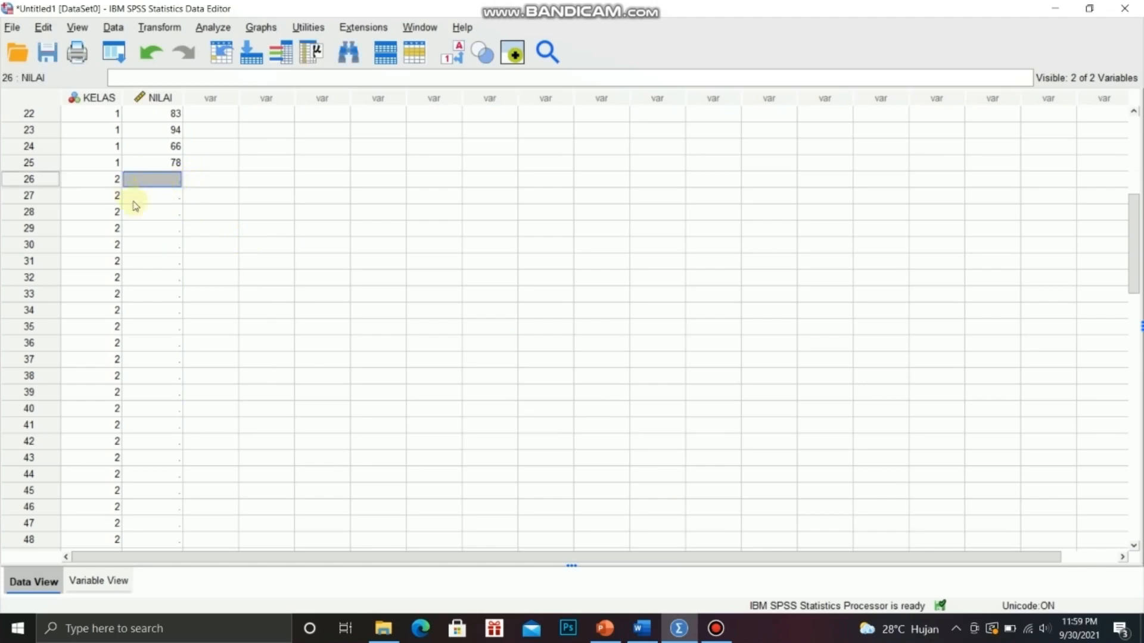
pyautogui.click(641, 628)
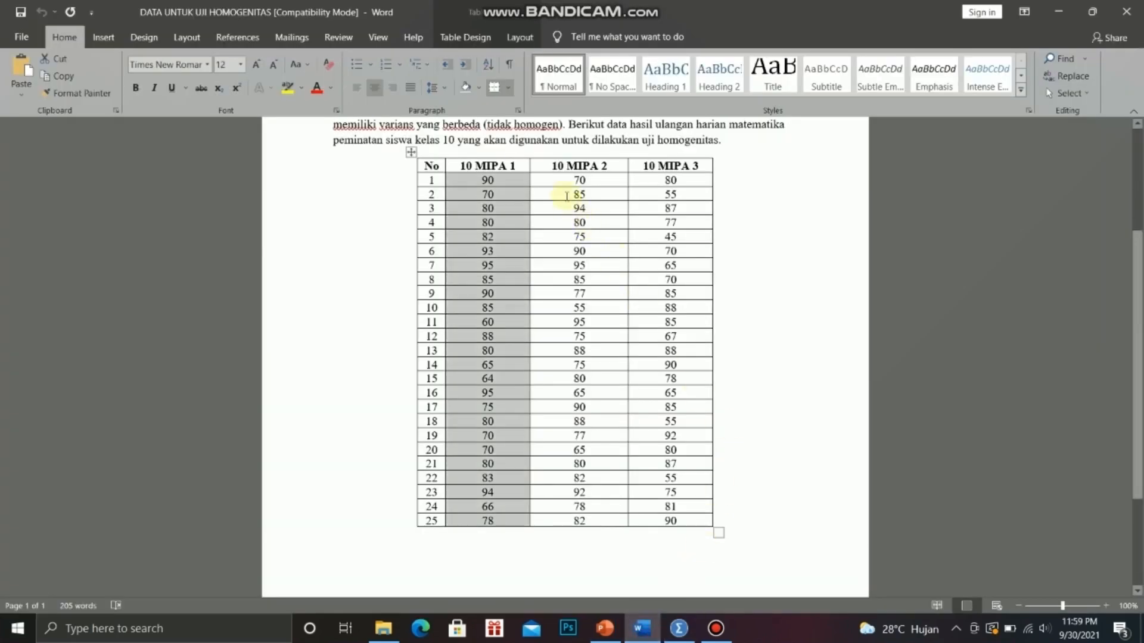
pyautogui.moveTo(566, 181); pyautogui.dragTo(589, 522)
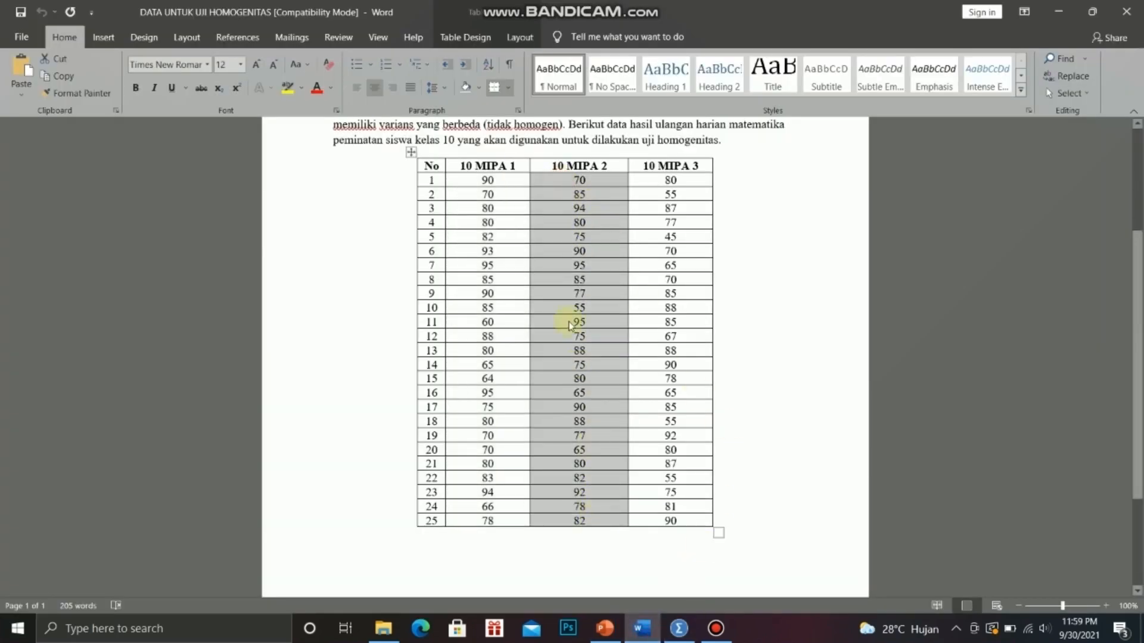
pyautogui.rightClick(568, 291)
pyautogui.click(597, 316)
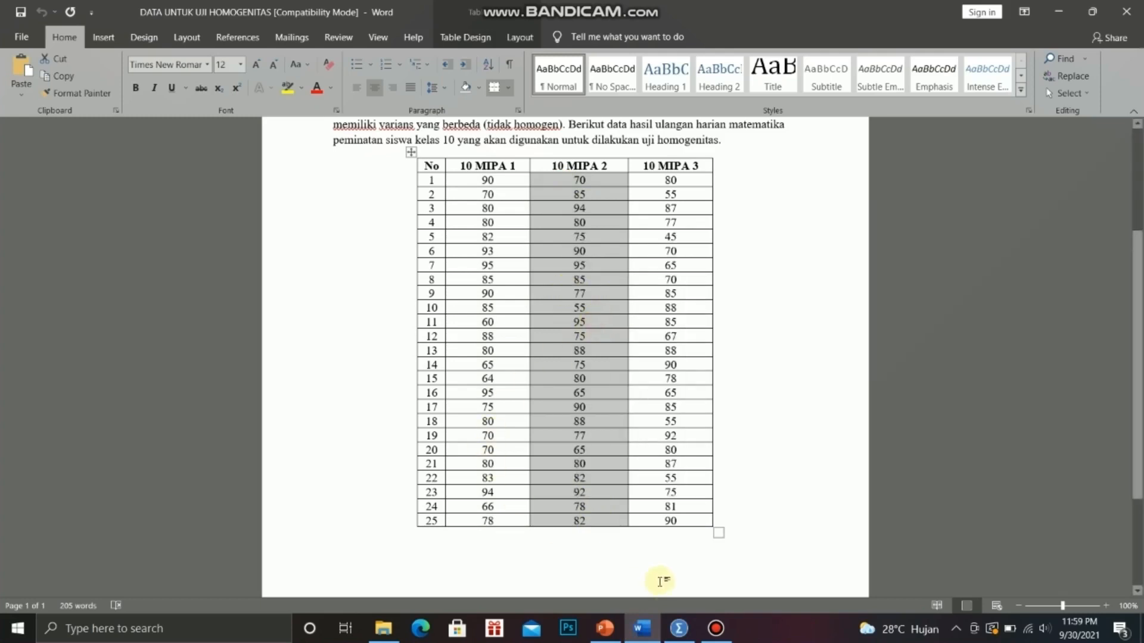
# Return to SPSS and paste the 10 MIPA 2 scores into NILAI starting at row 26.
pyautogui.click(679, 628)
pyautogui.click(173, 180)
pyautogui.rightClick(173, 180)
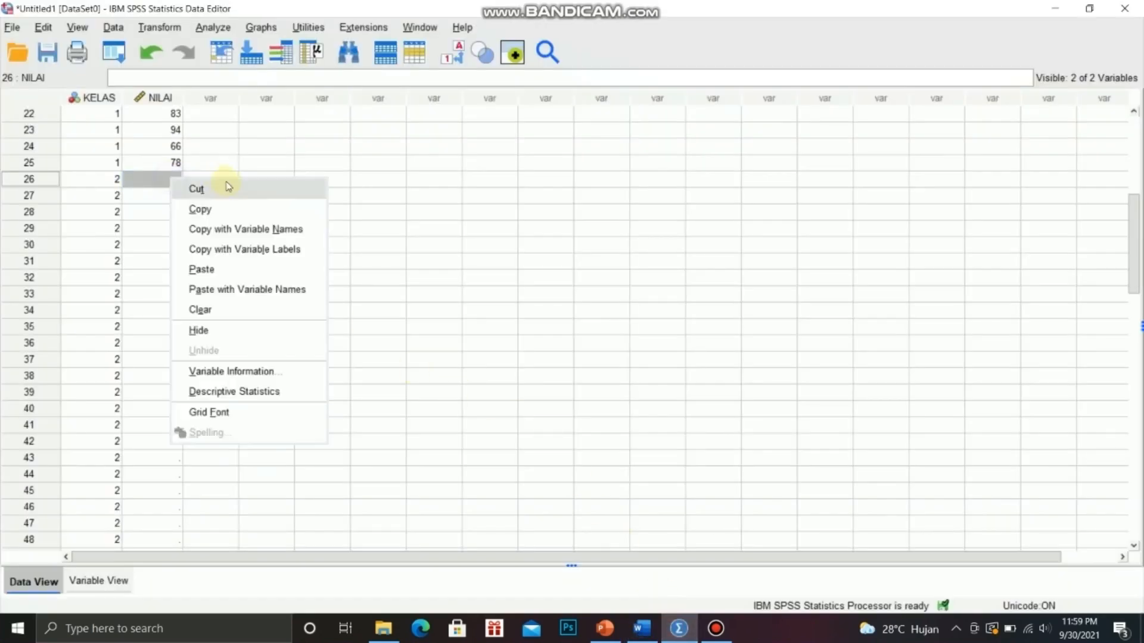
pyautogui.click(220, 269)
# Select the NILAI cell in row 51, then switch to the Word document and copy the 25 scores of 10 MIPA 3.
pyautogui.scroll(-8, 209, 269)
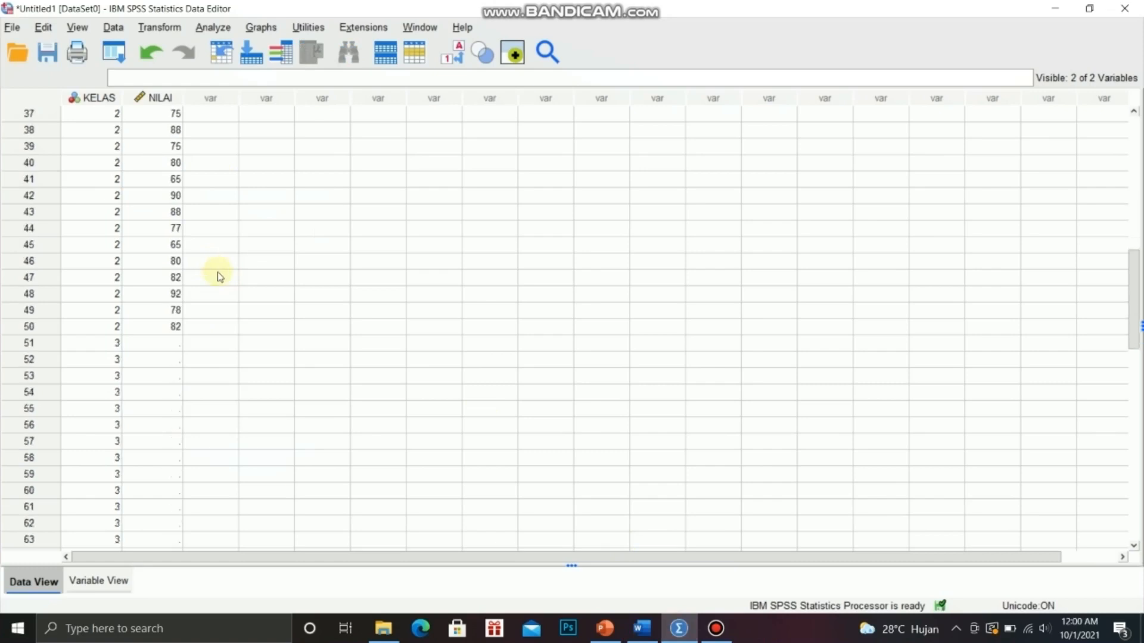
pyautogui.click(170, 196)
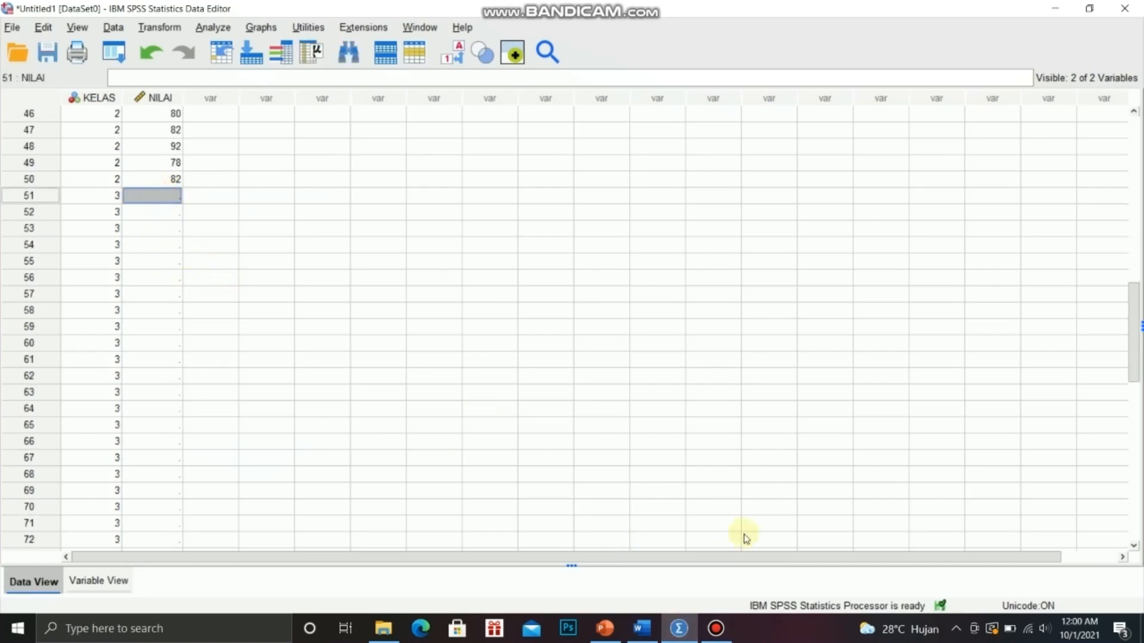
pyautogui.click(641, 628)
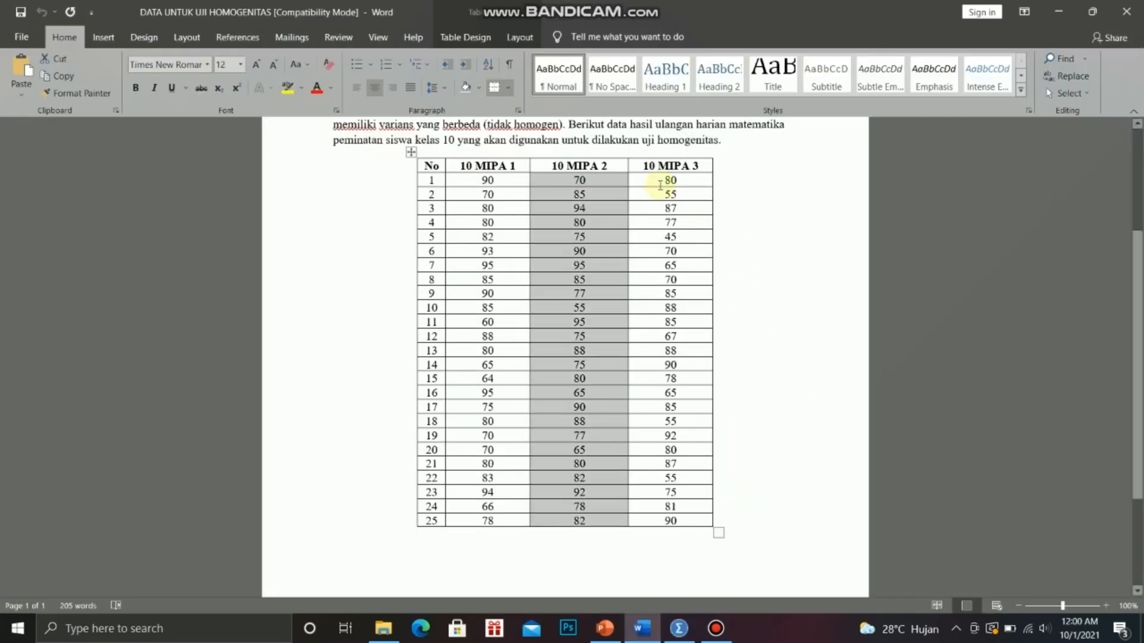
pyautogui.moveTo(663, 180); pyautogui.dragTo(672, 492)
pyautogui.rightClick(672, 492)
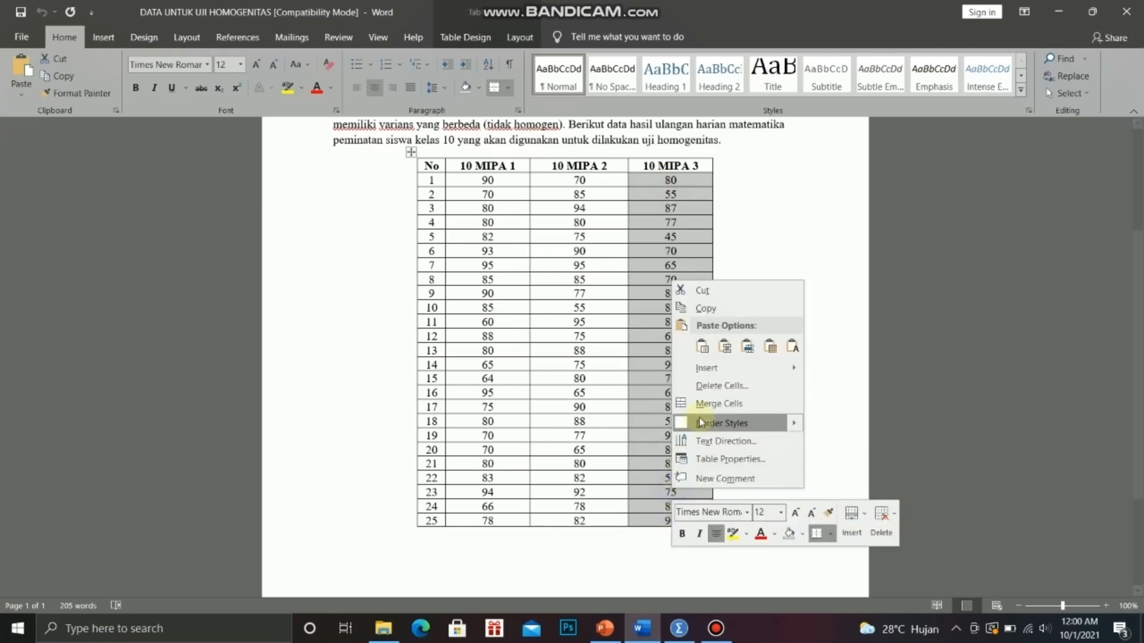
pyautogui.click(716, 312)
# Return to SPSS and paste the 10 MIPA 3 scores into NILAI starting at row 51.
pyautogui.click(672, 638)
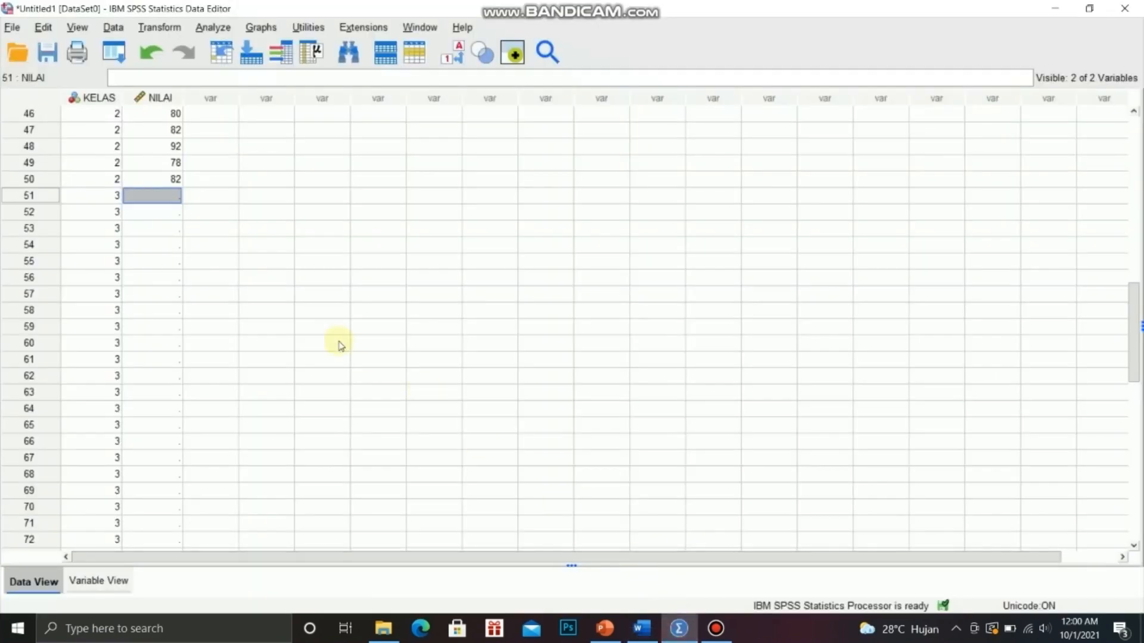
pyautogui.rightClick(169, 194)
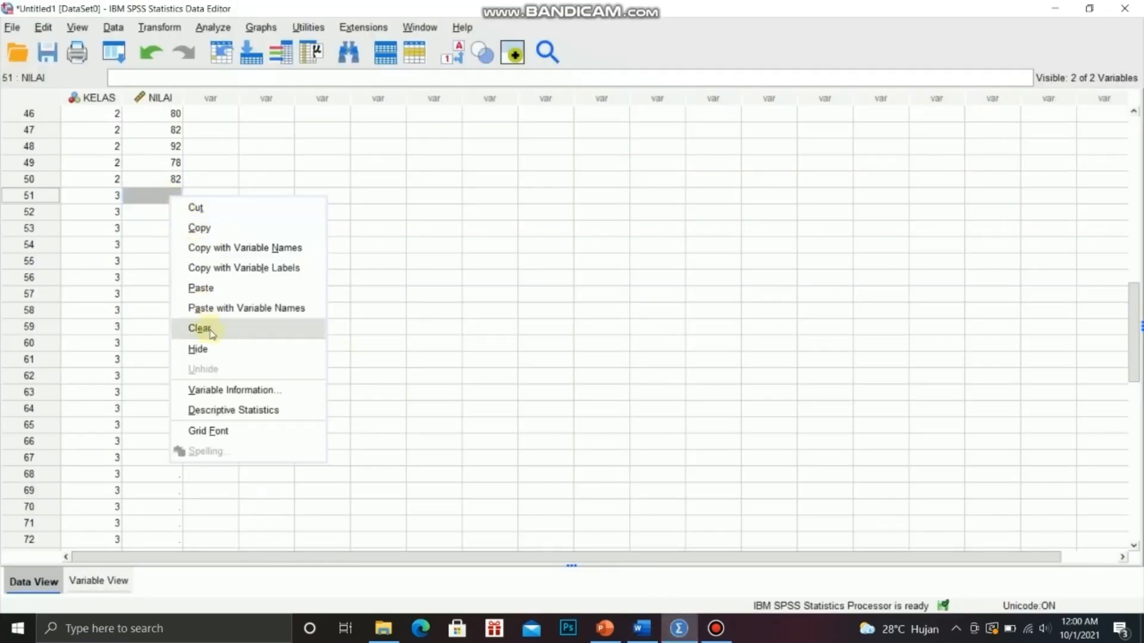
pyautogui.click(219, 288)
pyautogui.scroll(-5, 305, 364)
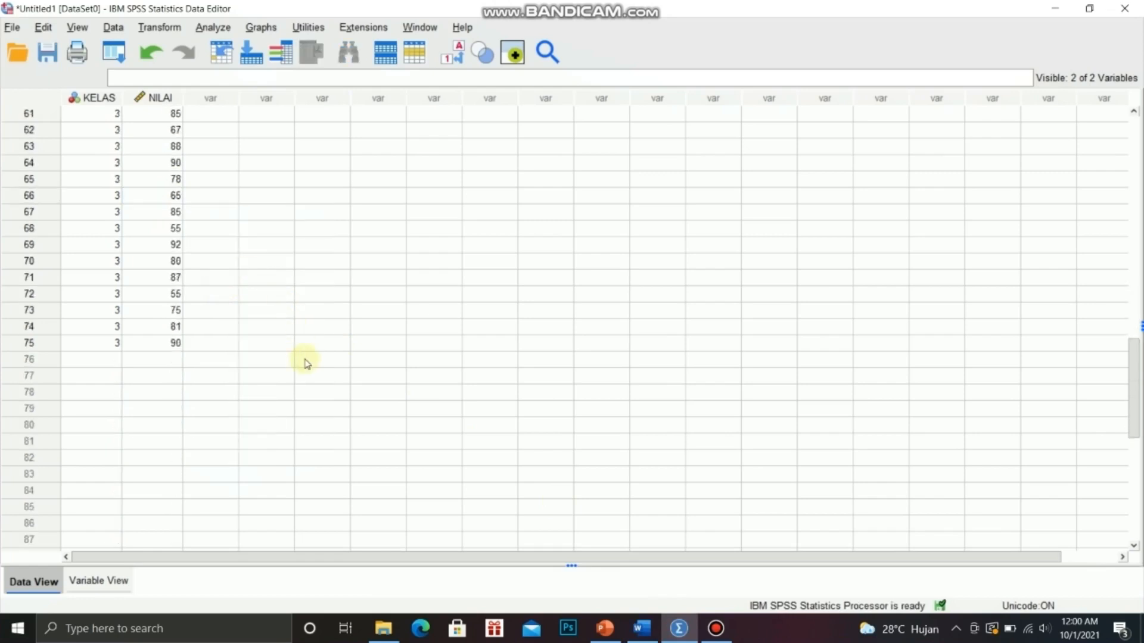
# Set up a One-Way ANOVA with KELAS as the factor and NILAI as the dependent variable.
pyautogui.scroll(9, 350, 311)
pyautogui.scroll(11, 350, 309)
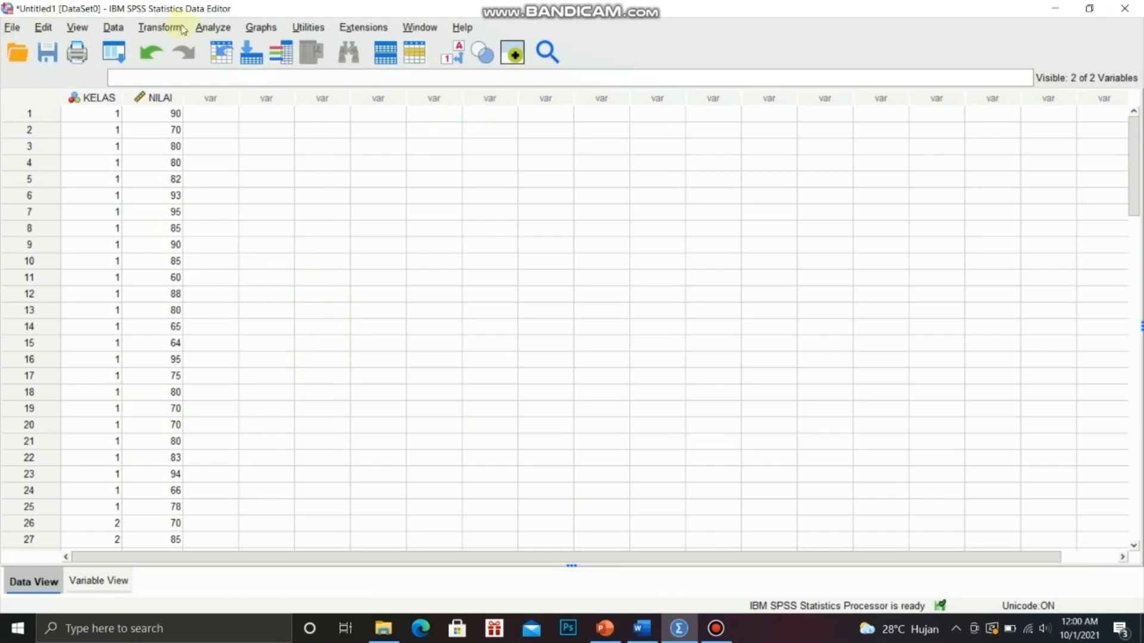
pyautogui.click(213, 27)
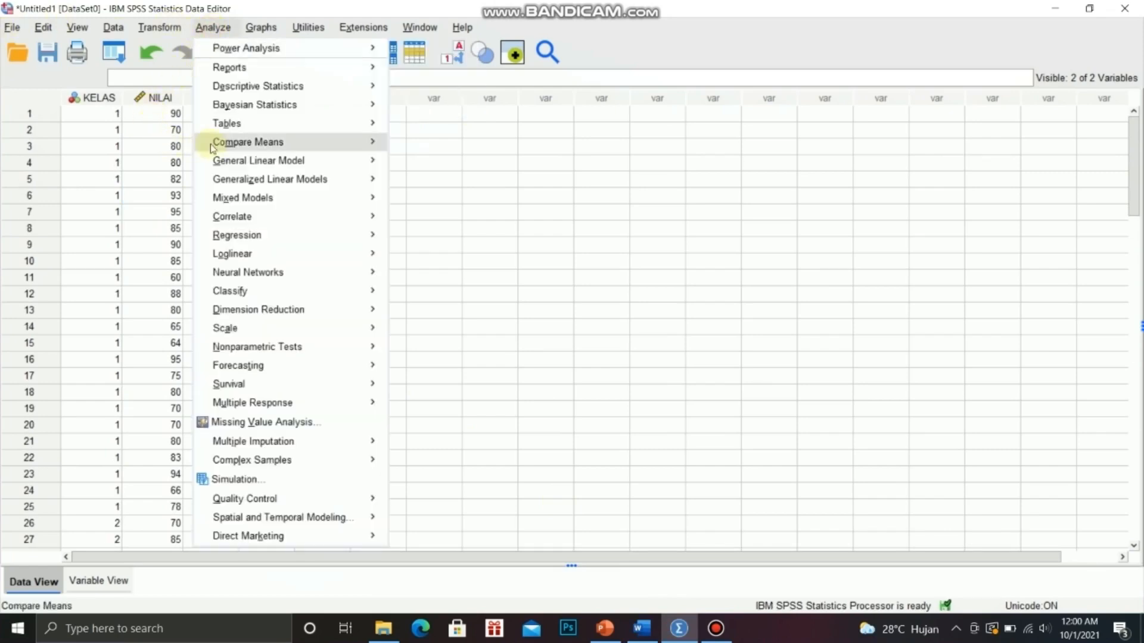
pyautogui.moveTo(292, 149)
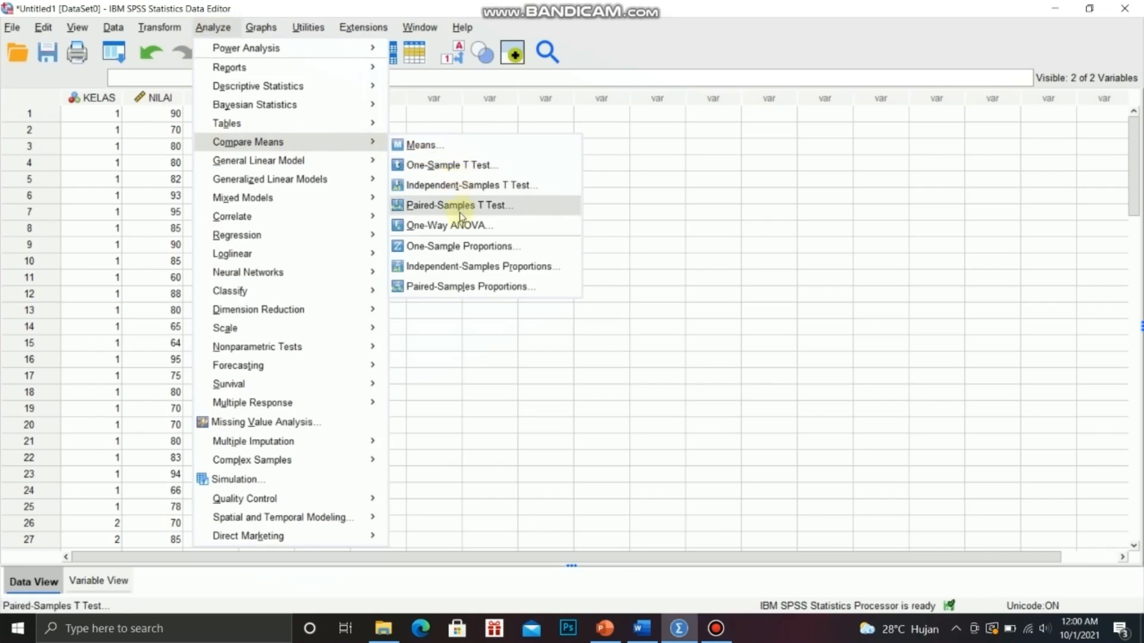
pyautogui.click(462, 229)
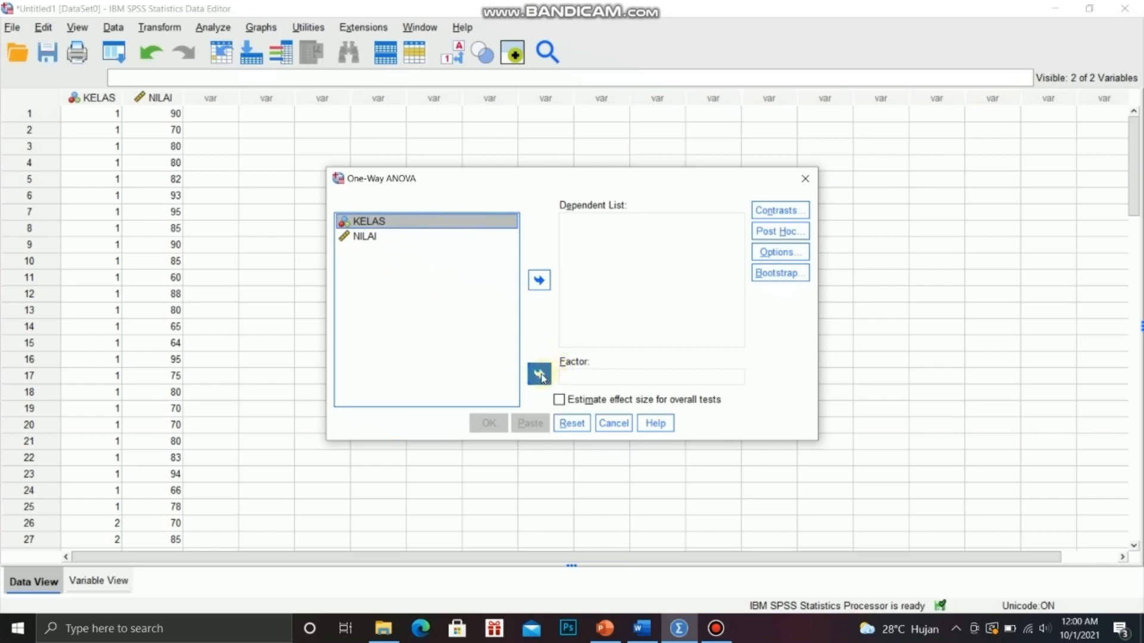
pyautogui.click(538, 374)
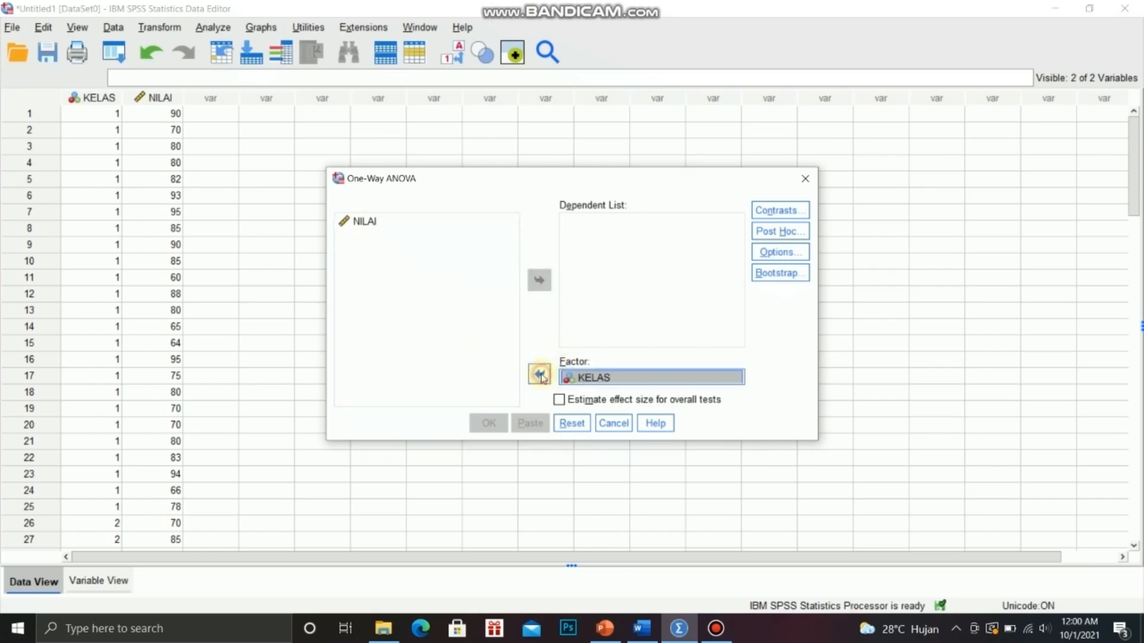
pyautogui.click(376, 226)
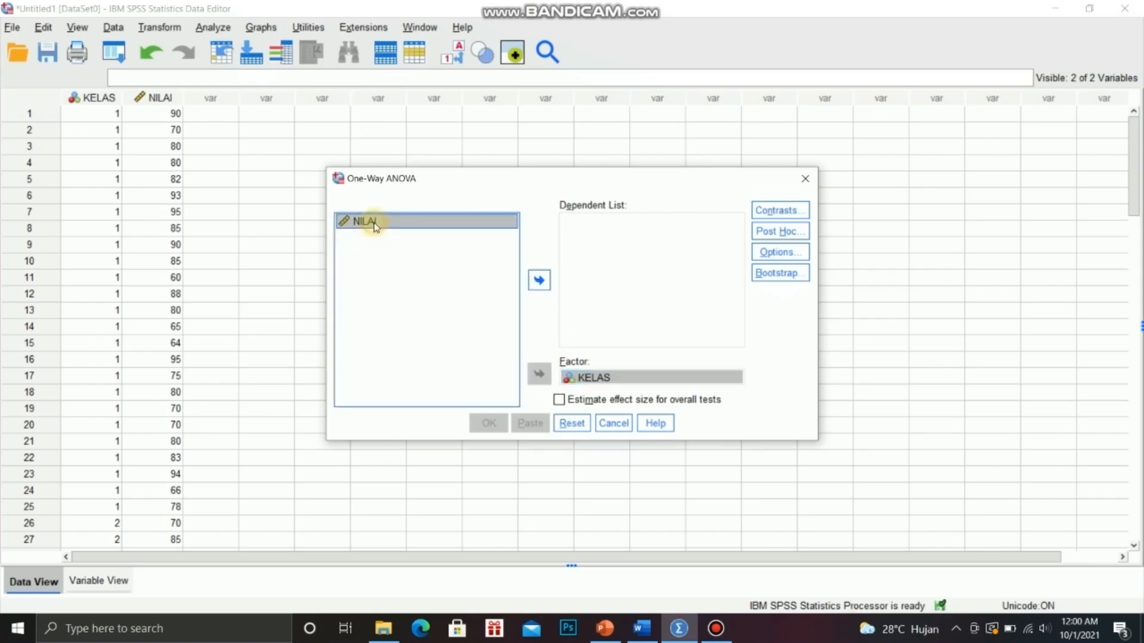
pyautogui.click(540, 282)
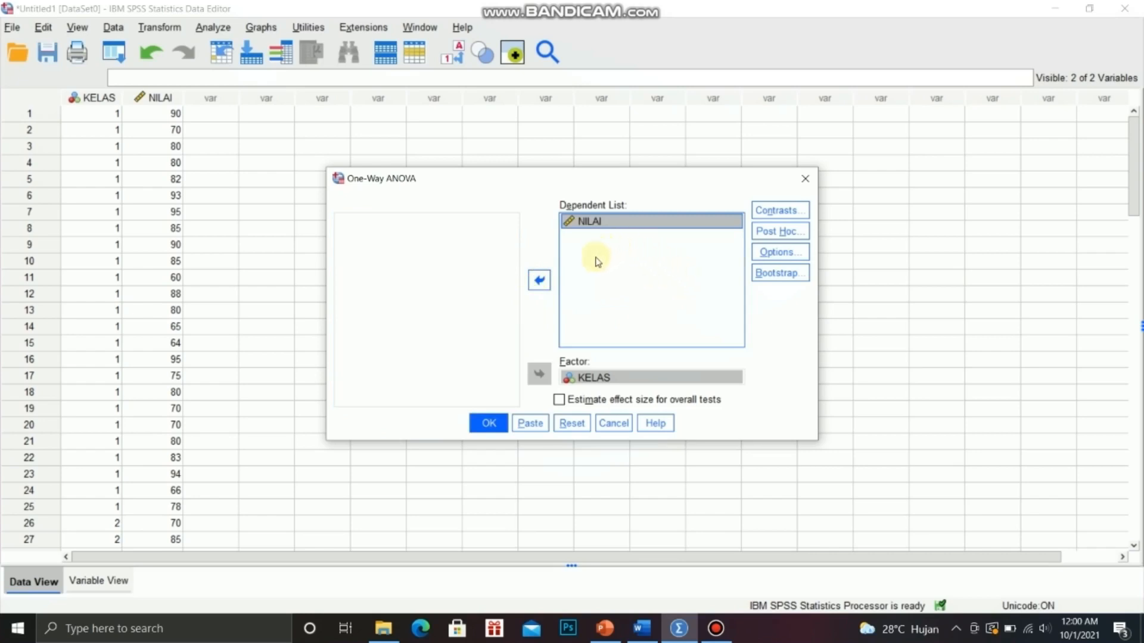
# Enable the Homogeneity of variance test in the One-Way ANOVA options and run the analysis.
pyautogui.click(778, 256)
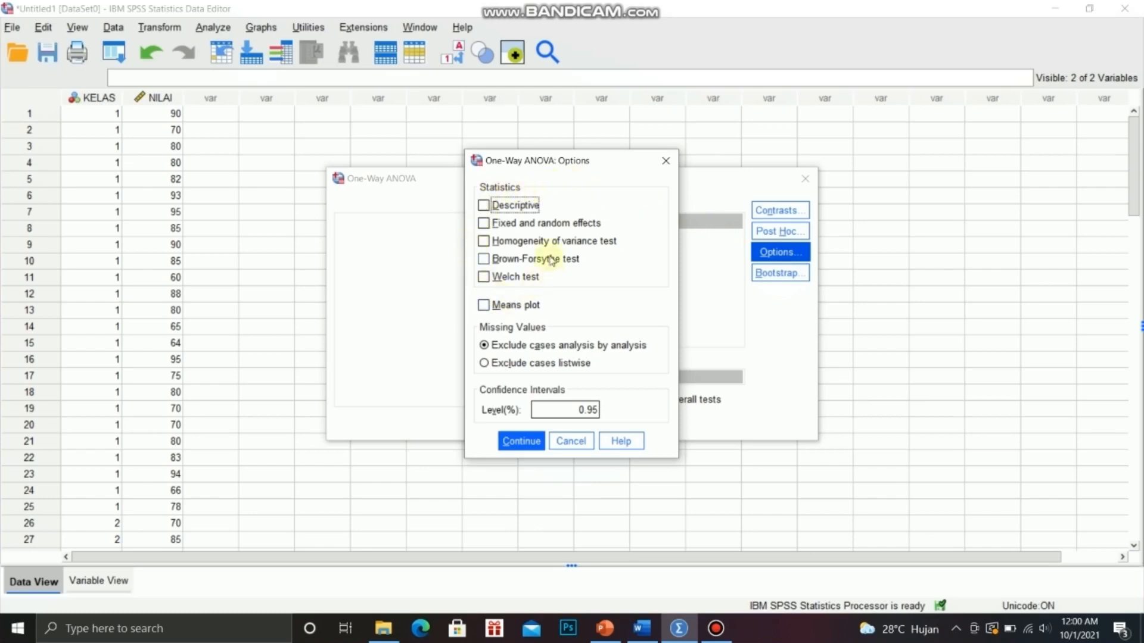
pyautogui.click(484, 241)
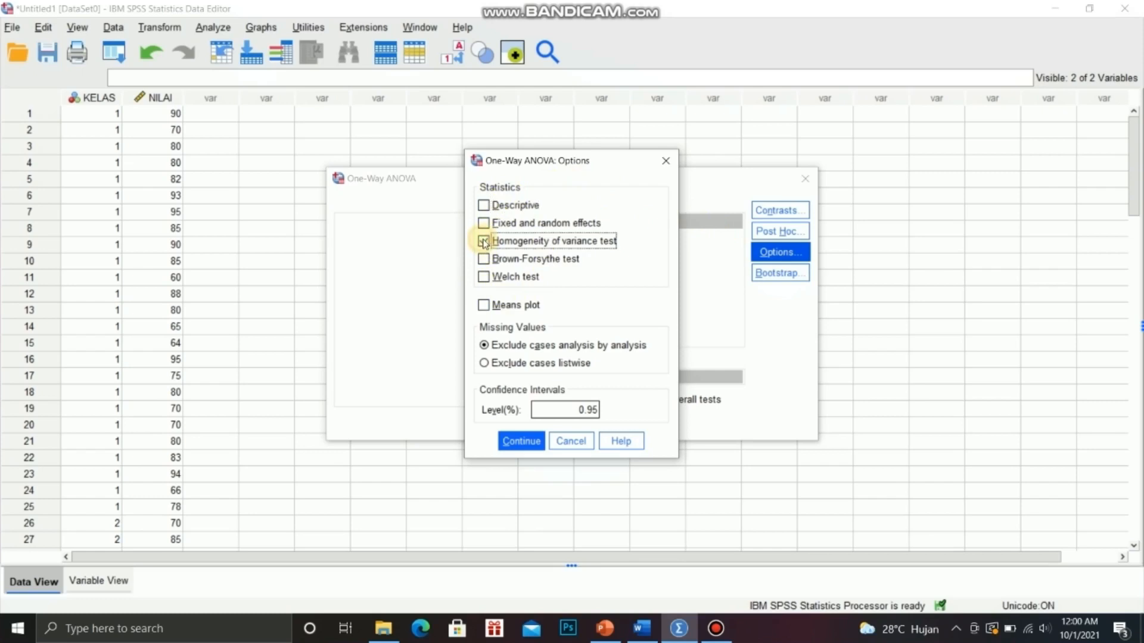
pyautogui.click(512, 441)
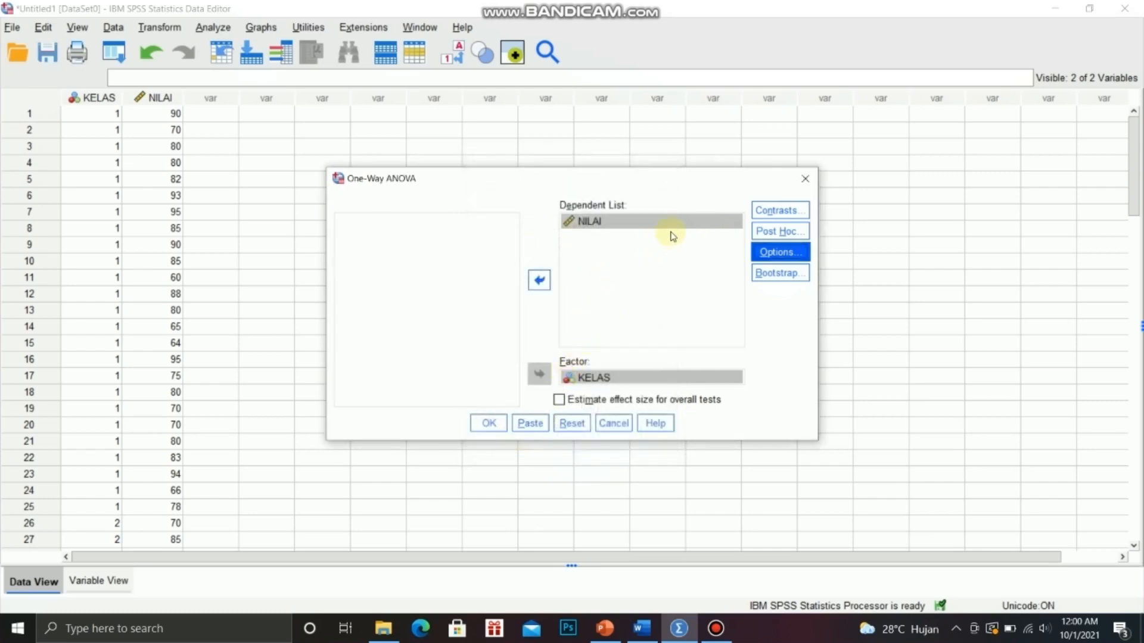
pyautogui.click(489, 424)
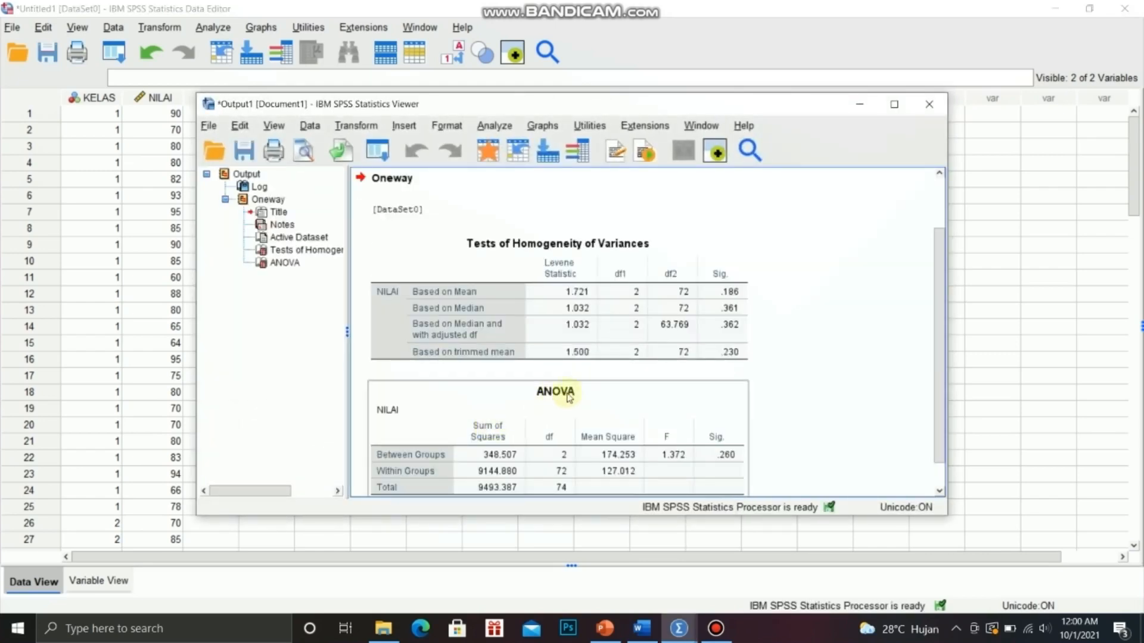
# Examine the Tests of Homogeneity of Variances and ANOVA tables in the Oneway output.
pyautogui.scroll(-1, 583, 404)
pyautogui.scroll(3, 590, 409)
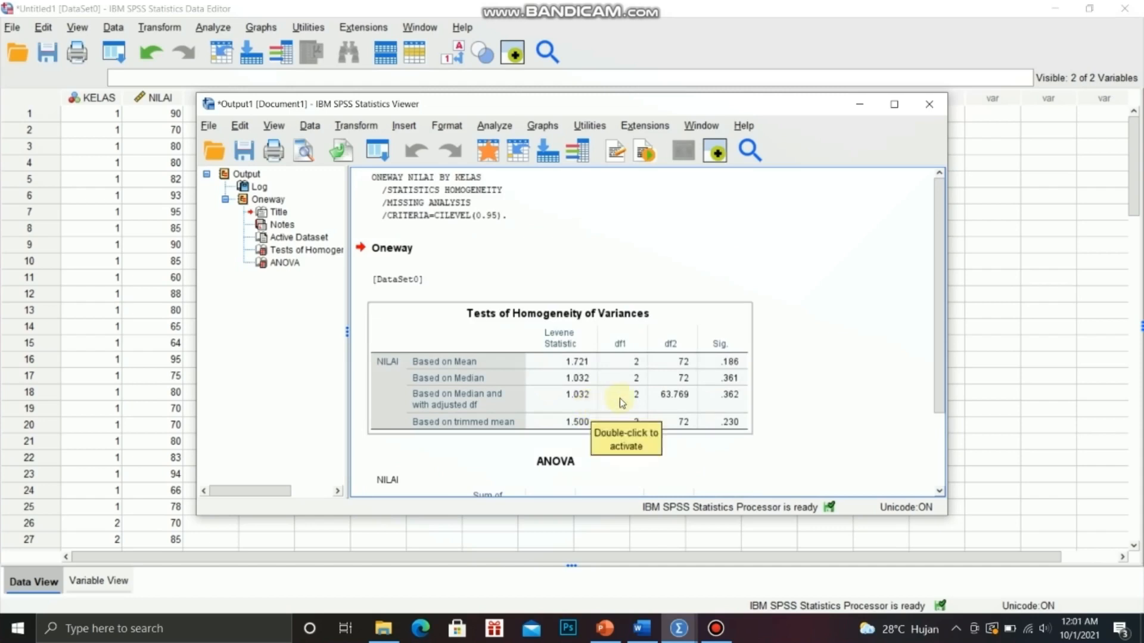
pyautogui.scroll(-2, 622, 402)
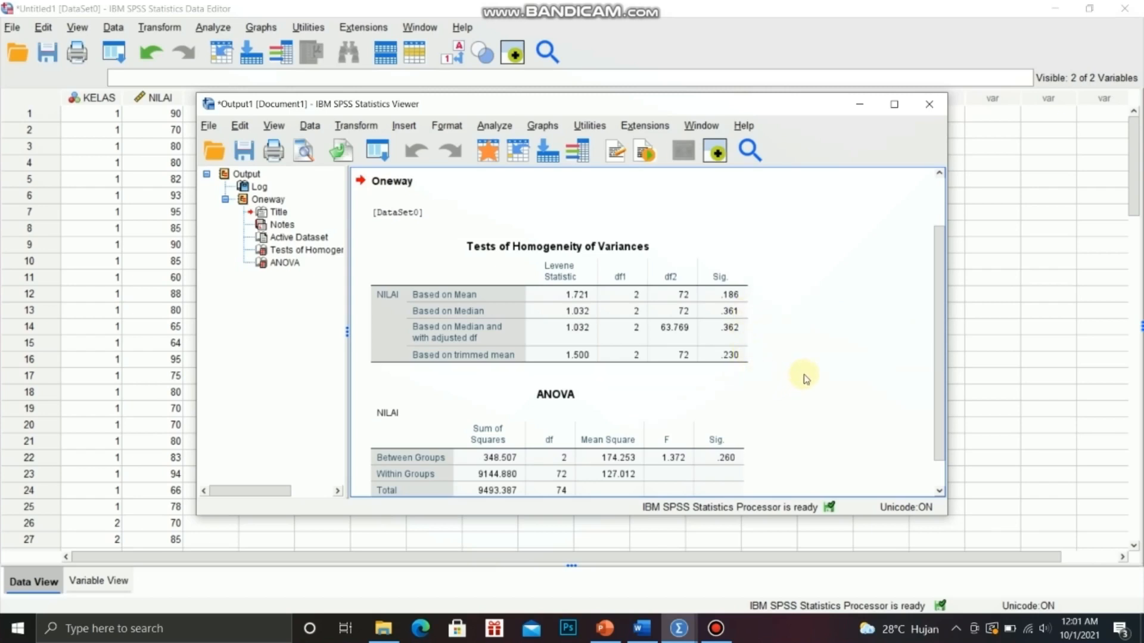
pyautogui.scroll(-1, 816, 391)
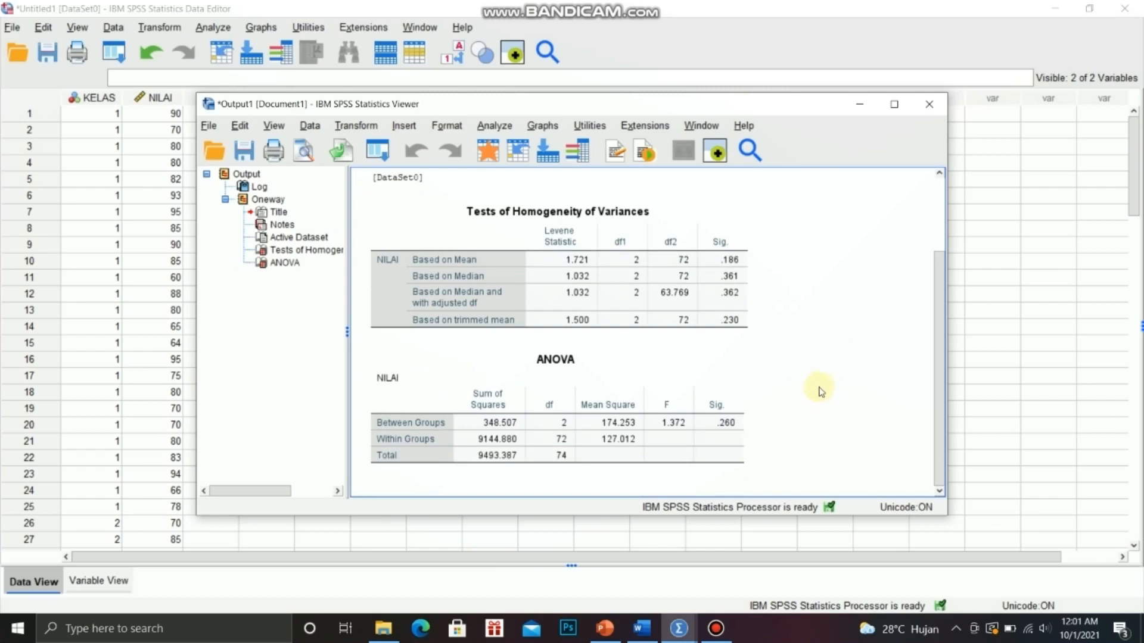
pyautogui.scroll(3, 821, 392)
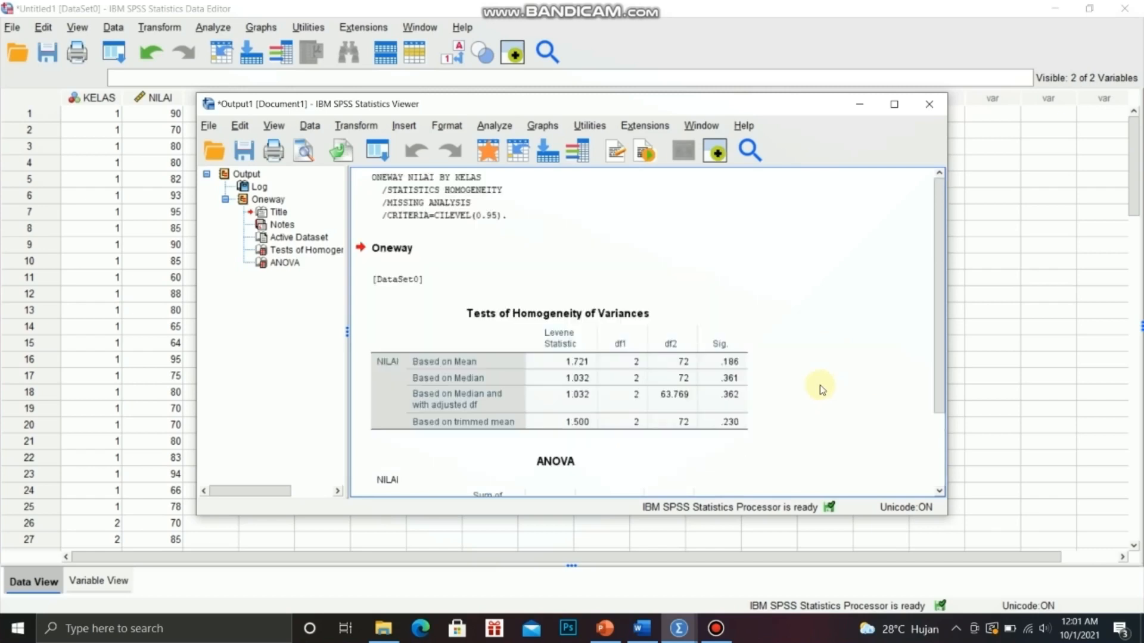